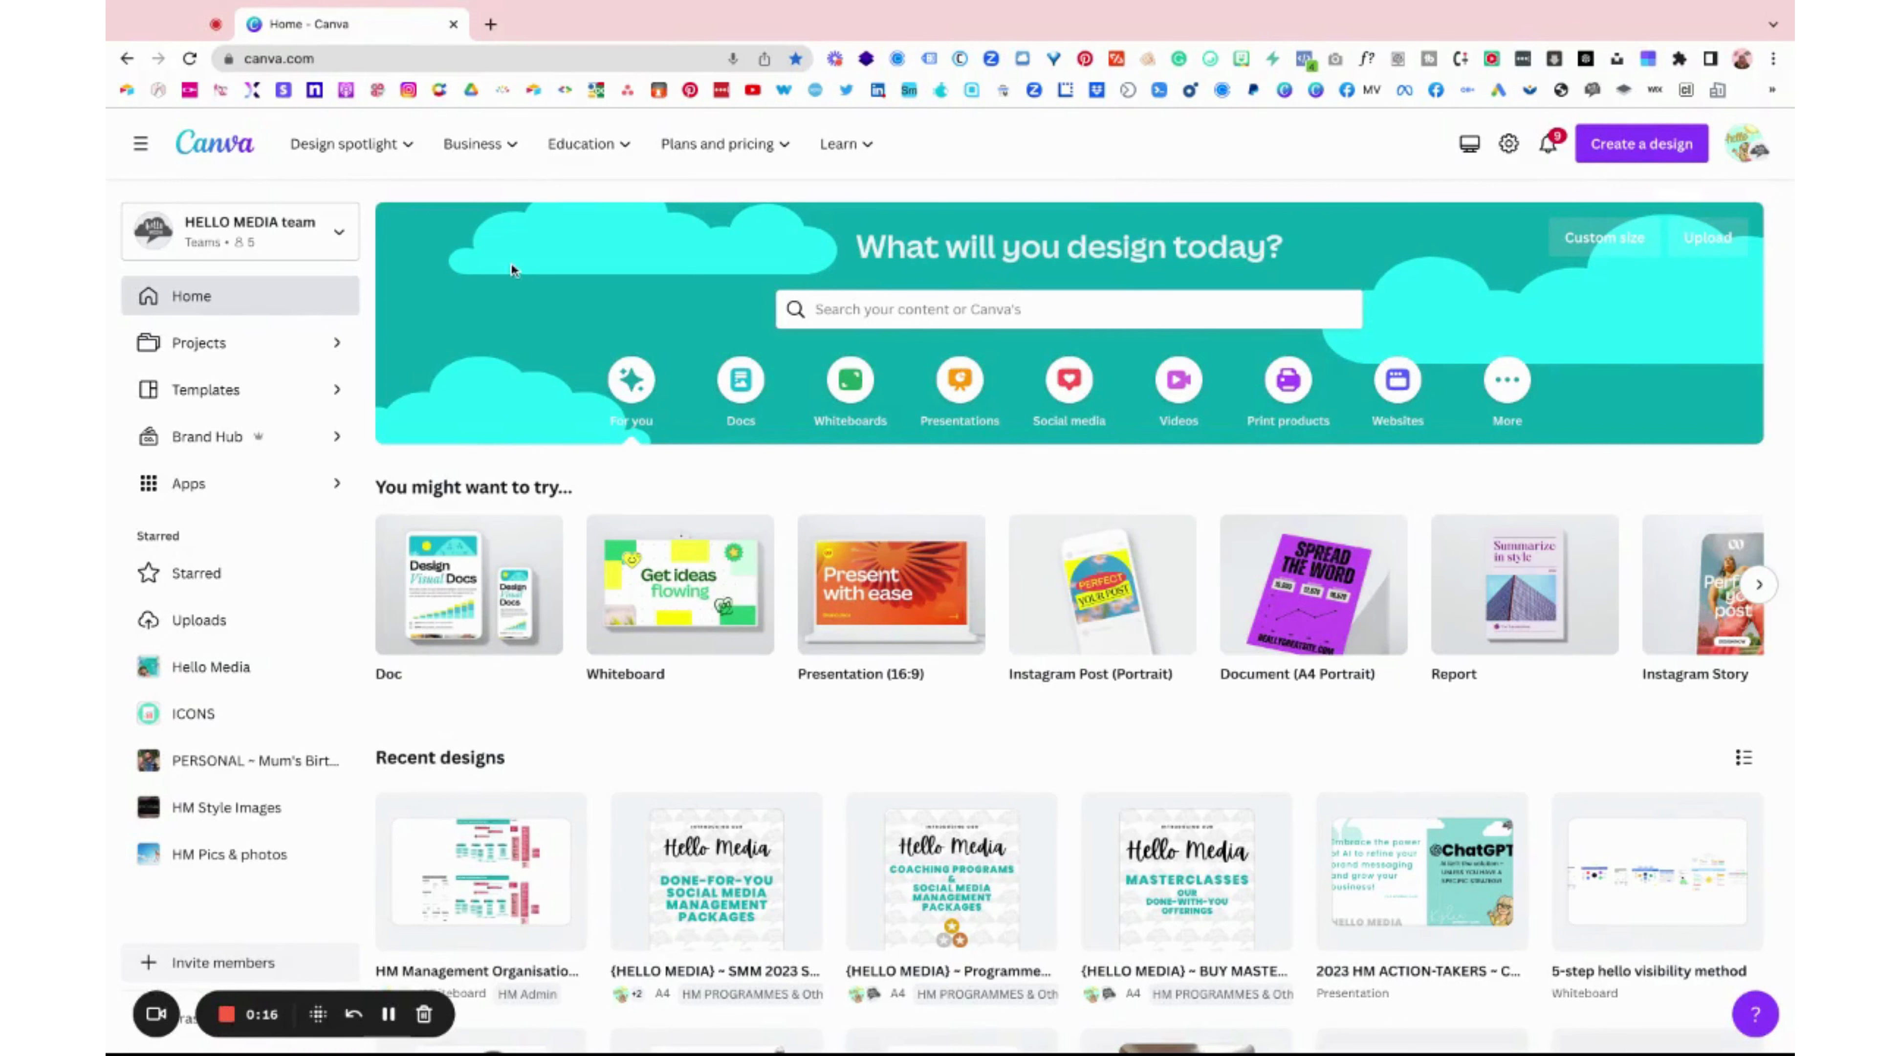
Create a blank Document (A4 Portrait) design and open its collection of apps.
click(1652, 150)
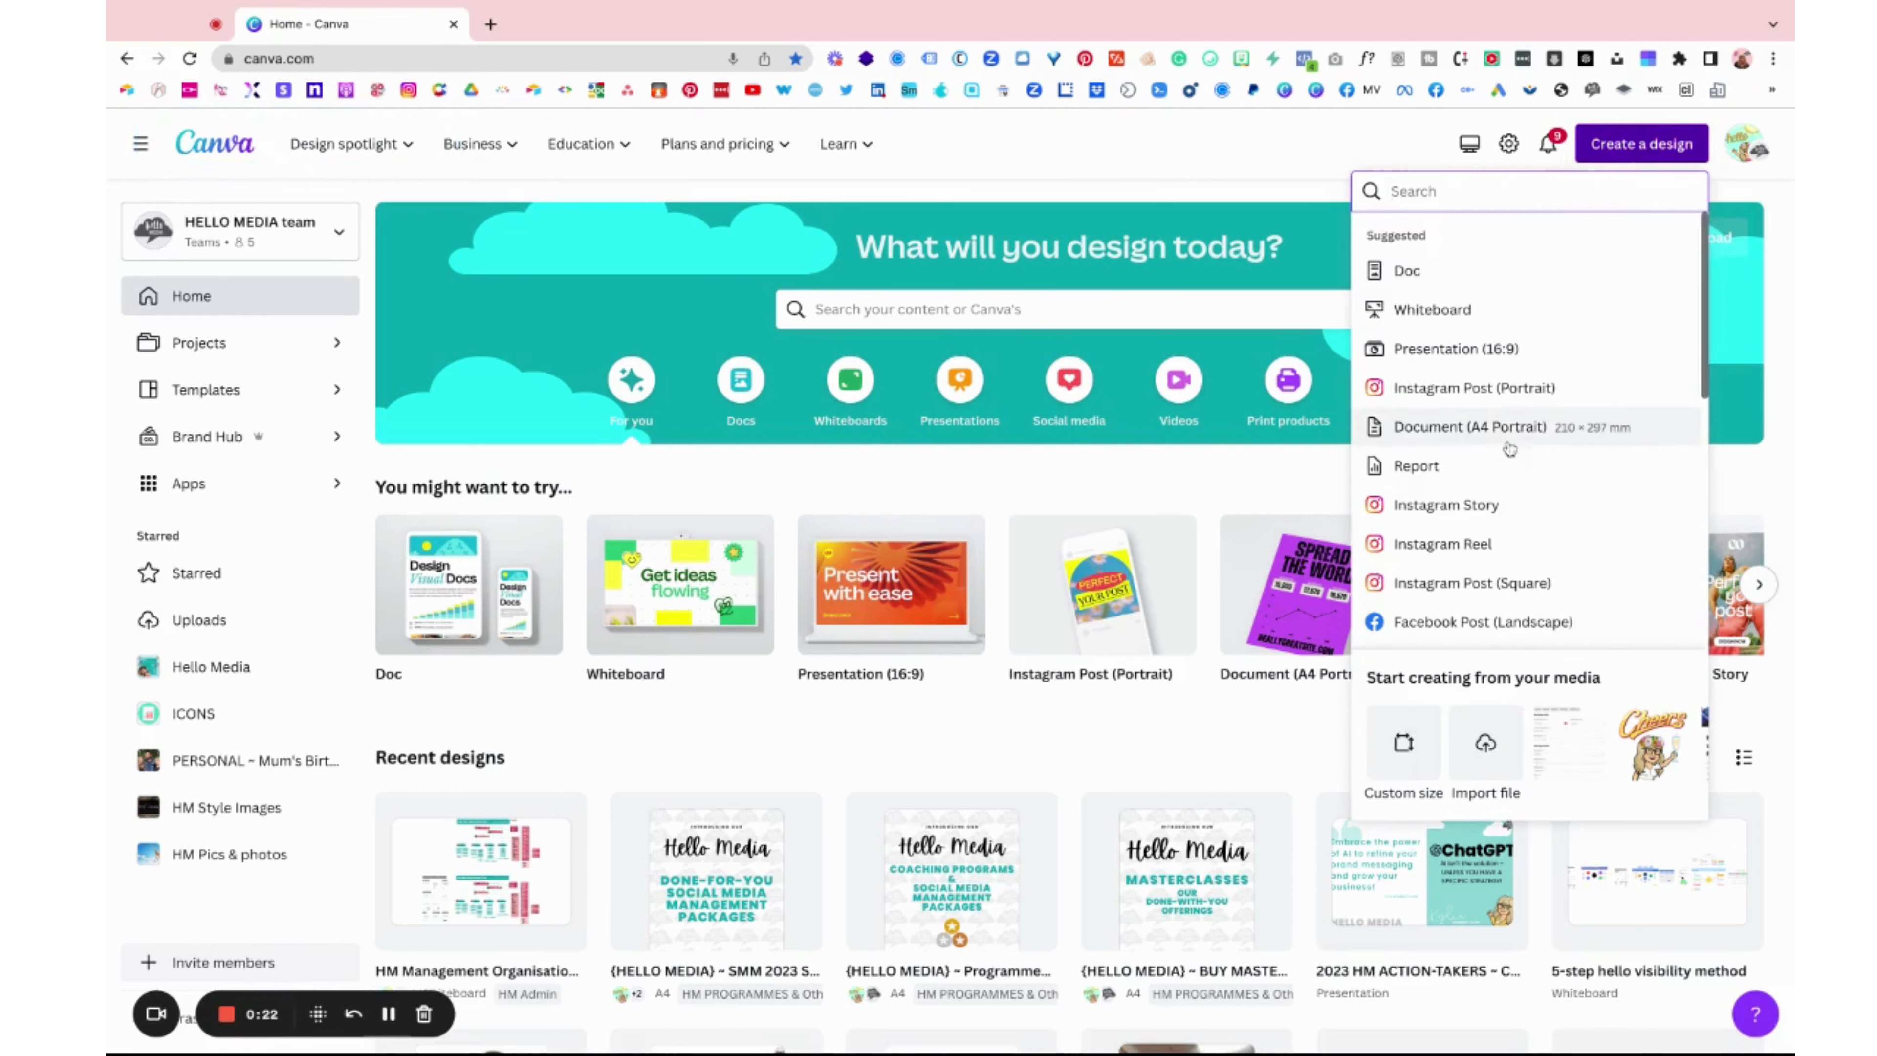
click(1514, 429)
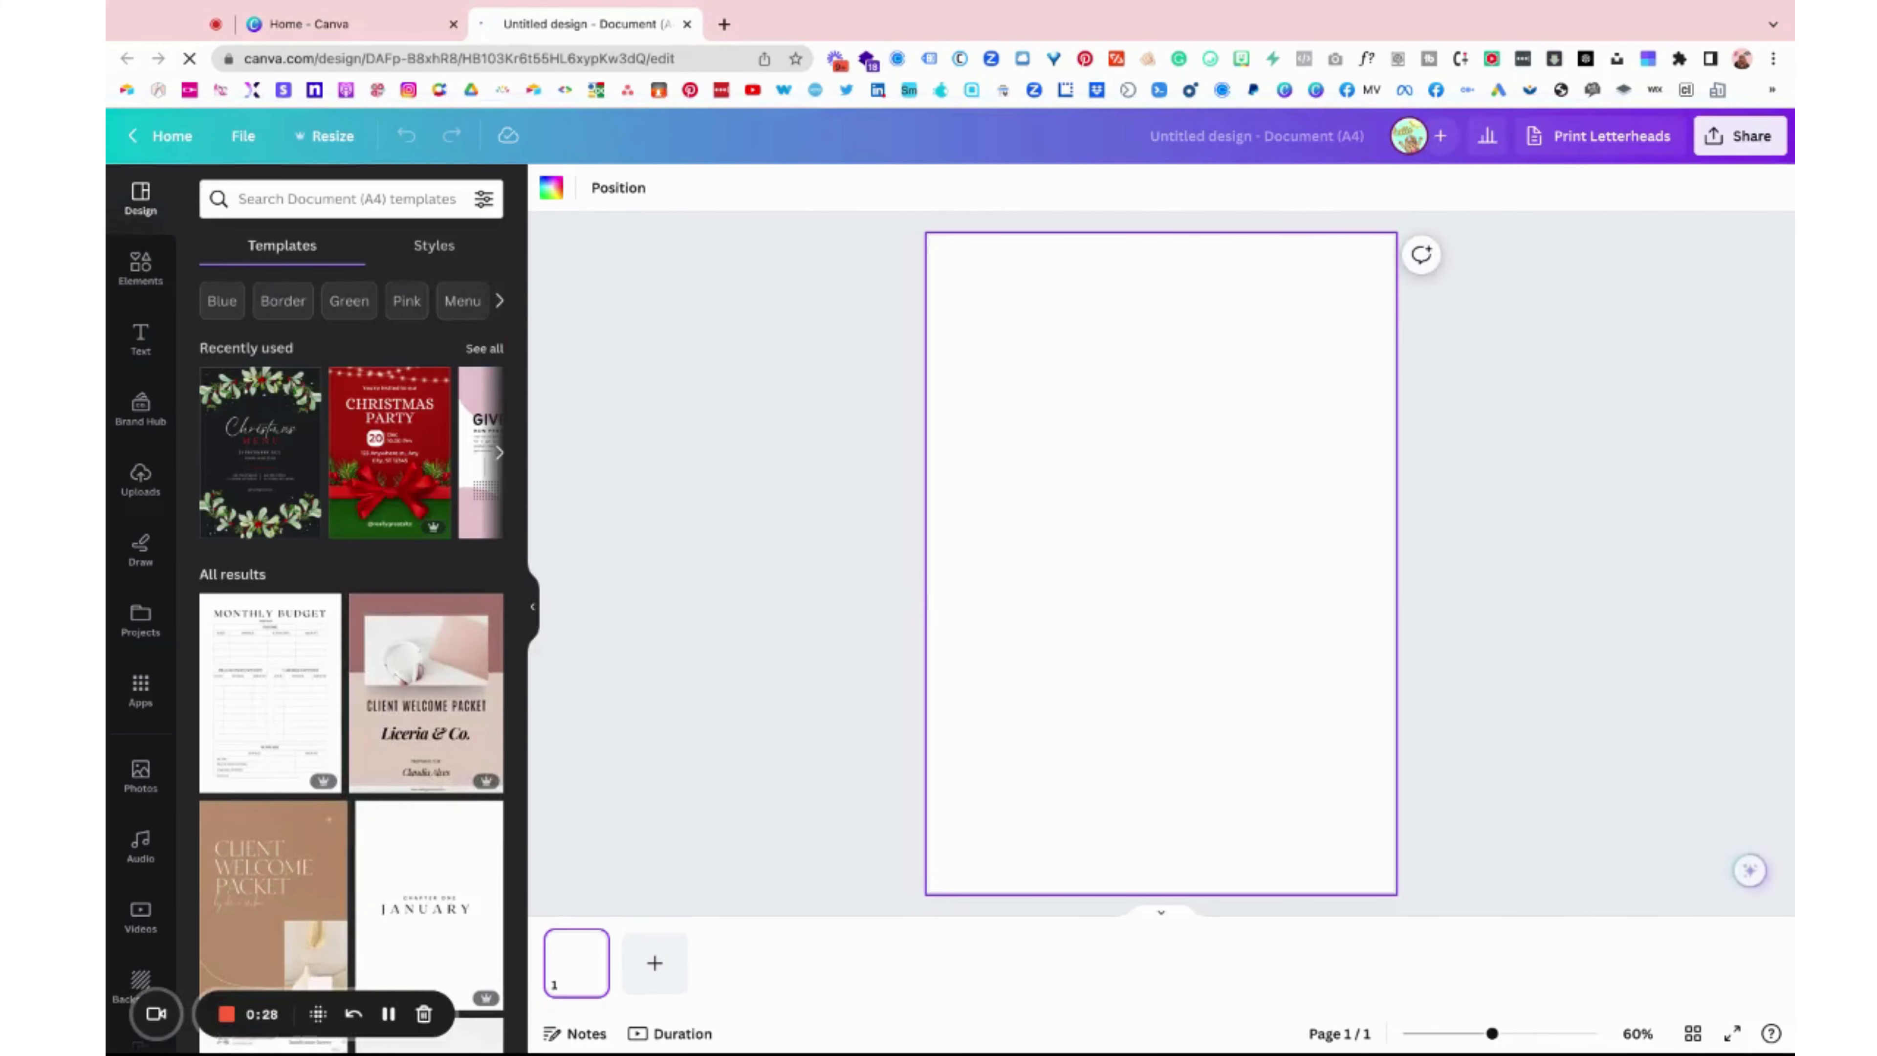
click(138, 691)
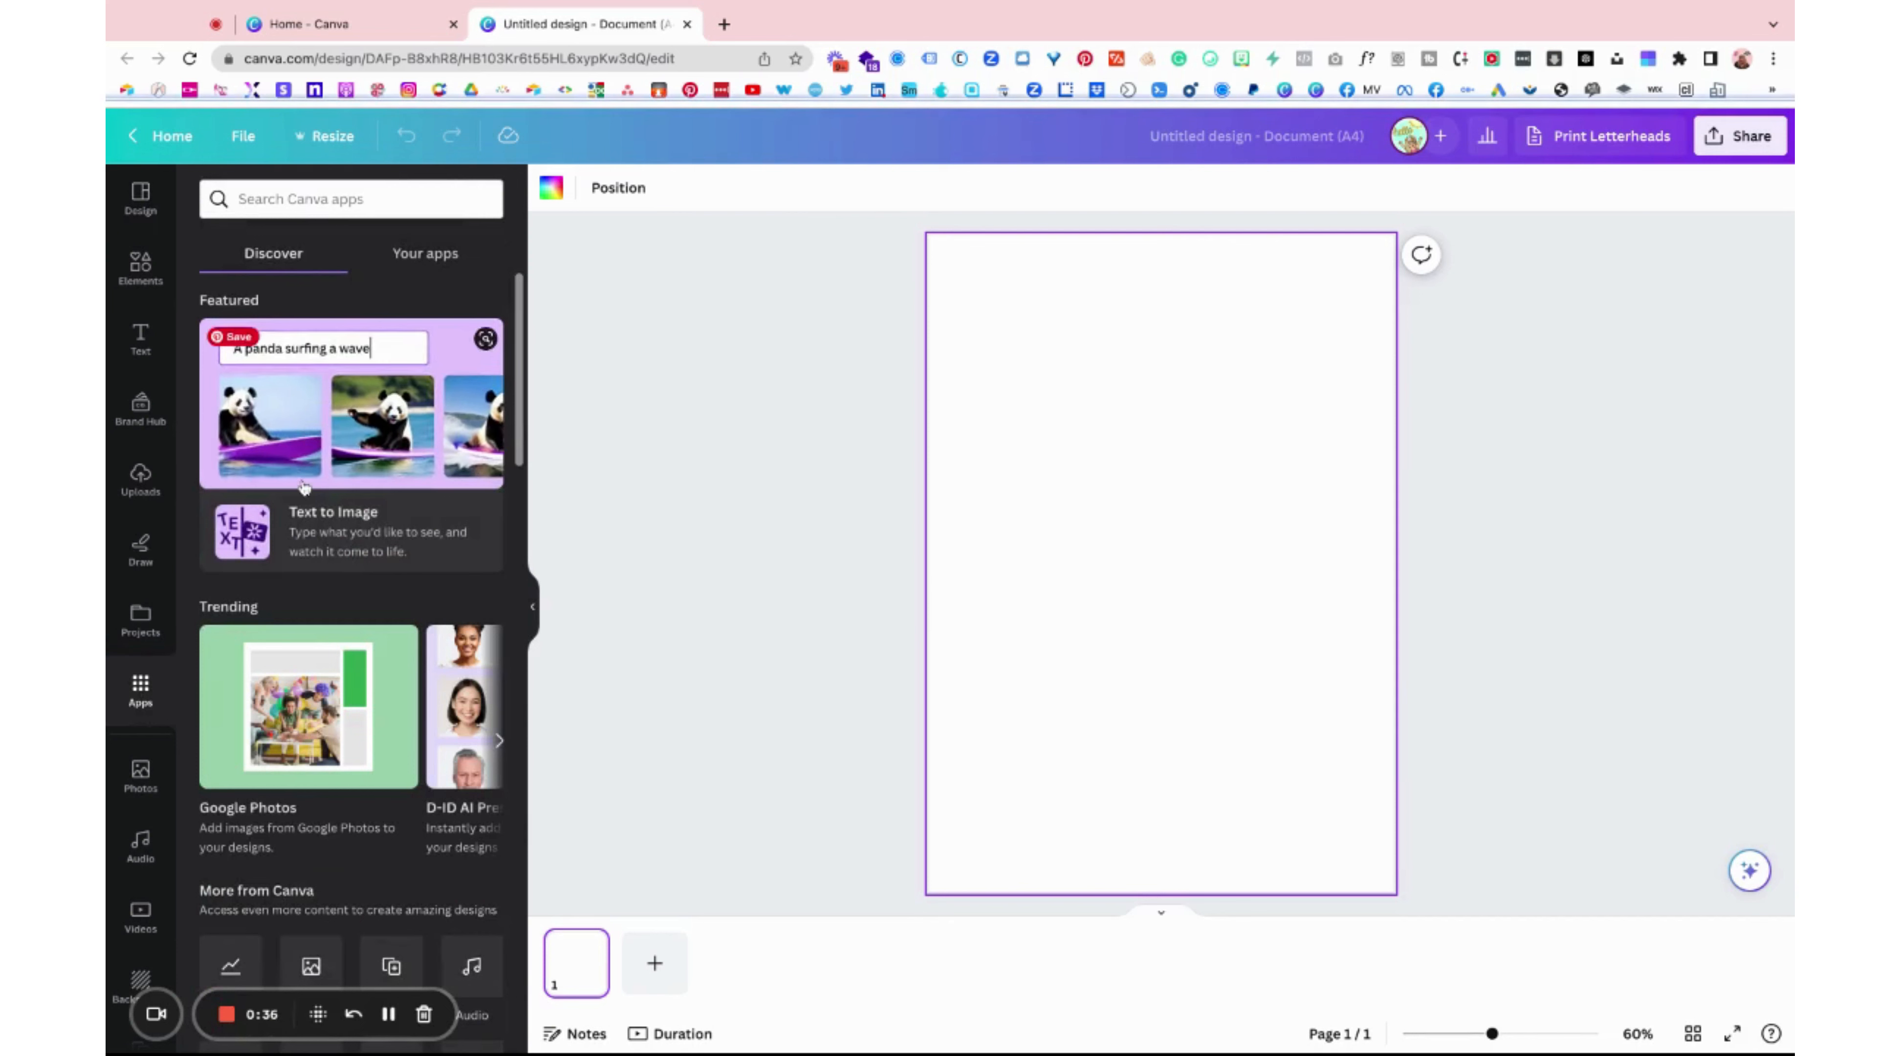
Look through the app categories under Discover and the apps already added under Your apps.
scroll(303, 486, down, 1)
scroll(307, 518, down, 3)
scroll(333, 703, up, 4)
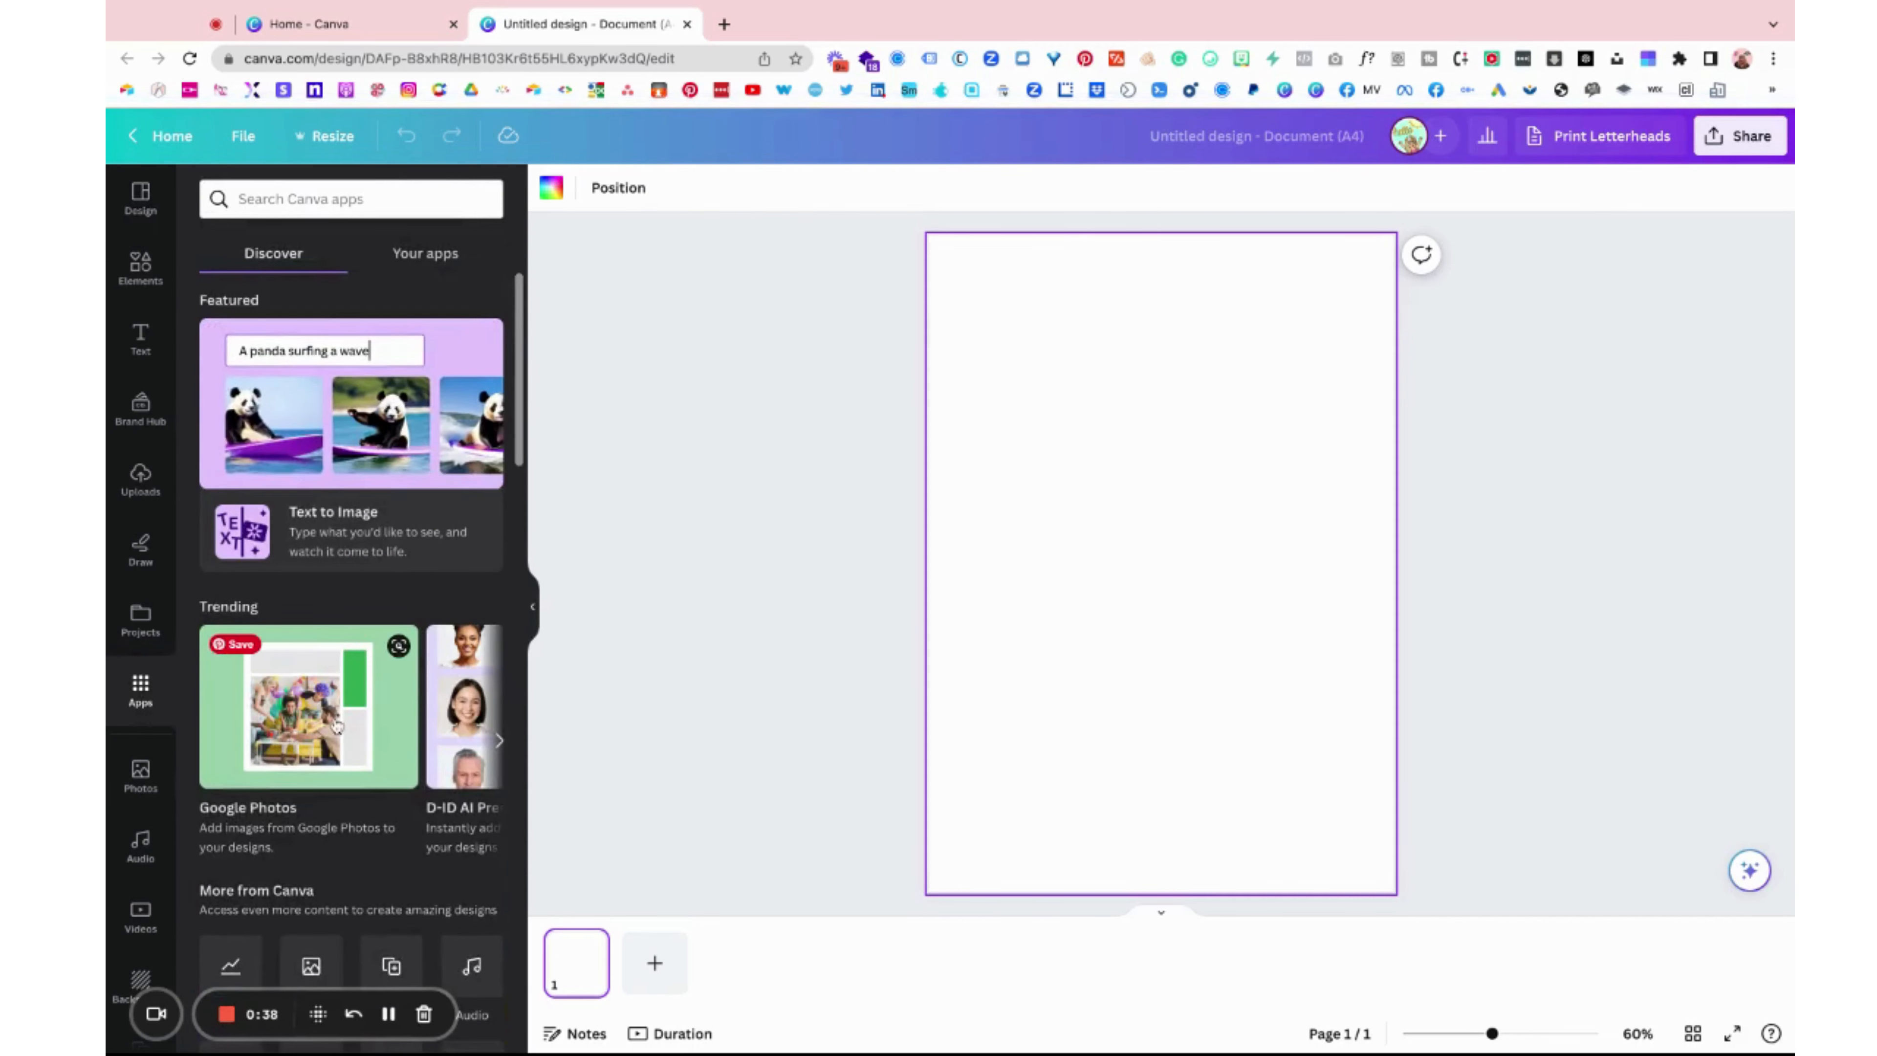
scroll(336, 722, down, 5)
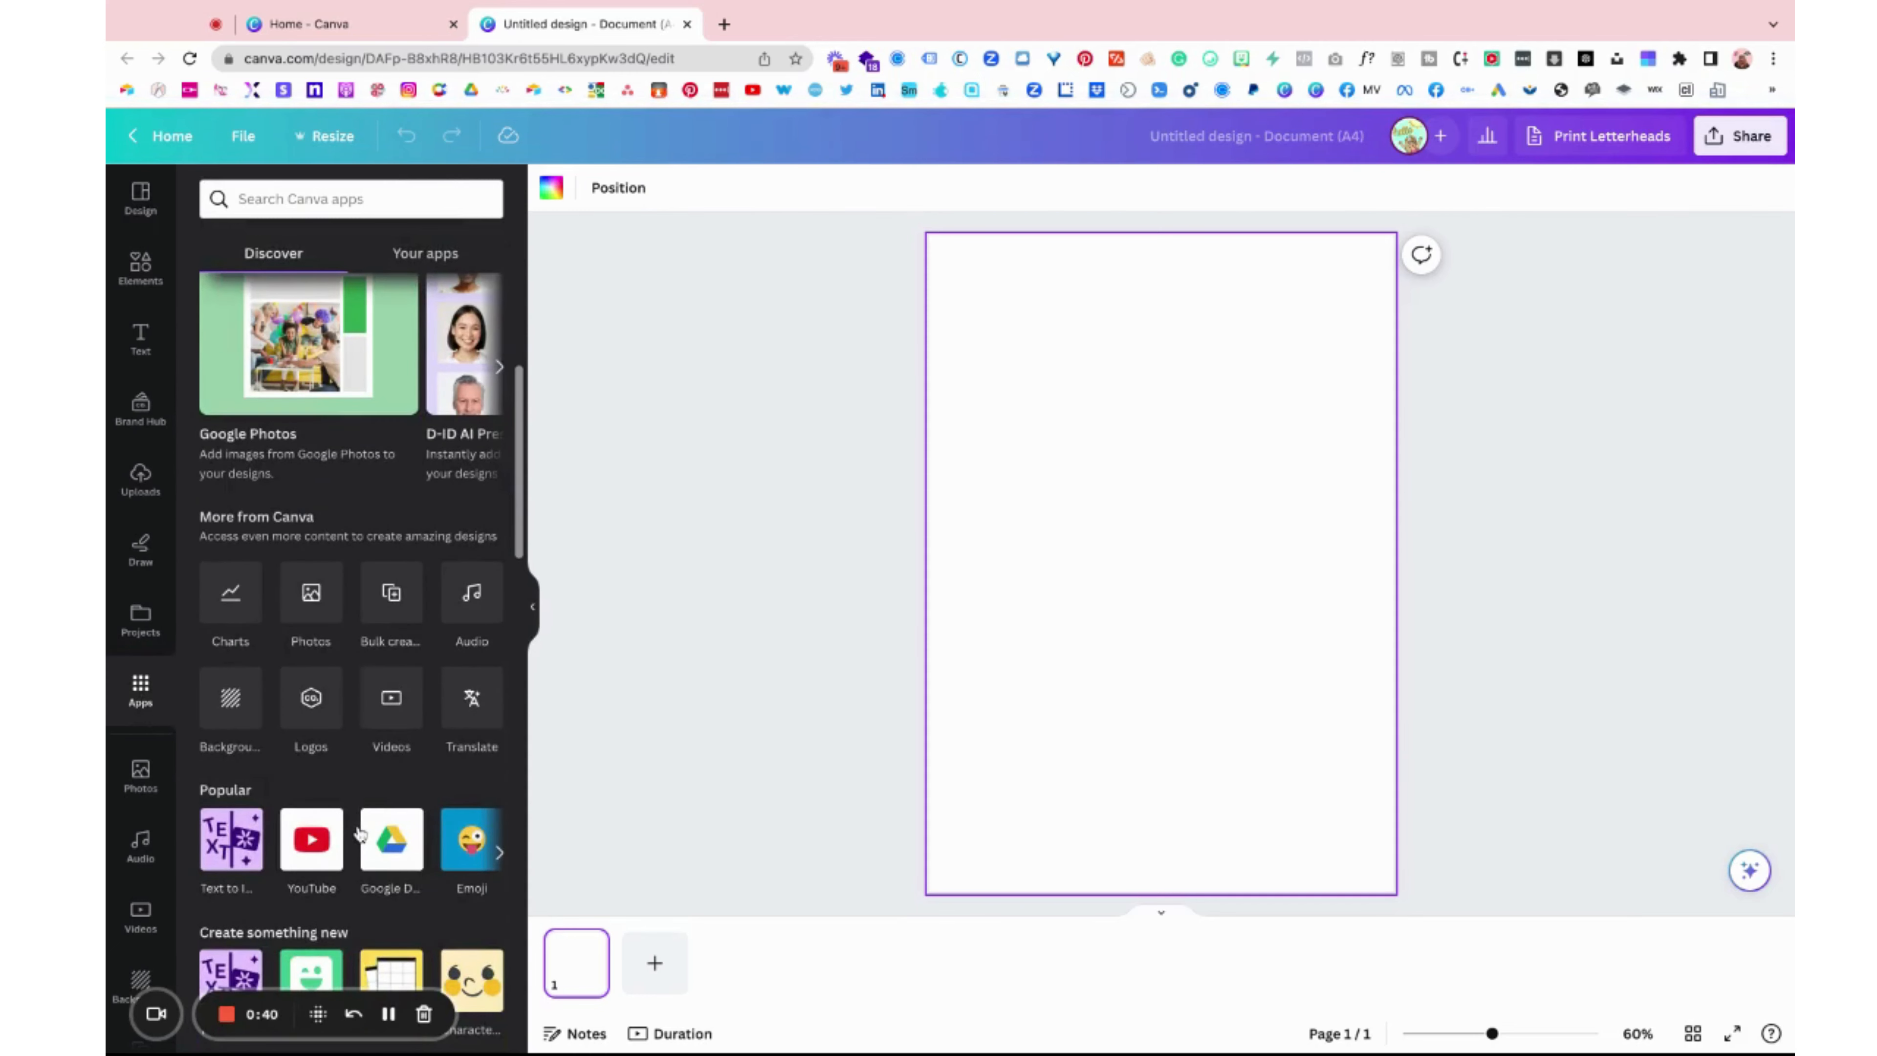
scroll(359, 833, down, 3)
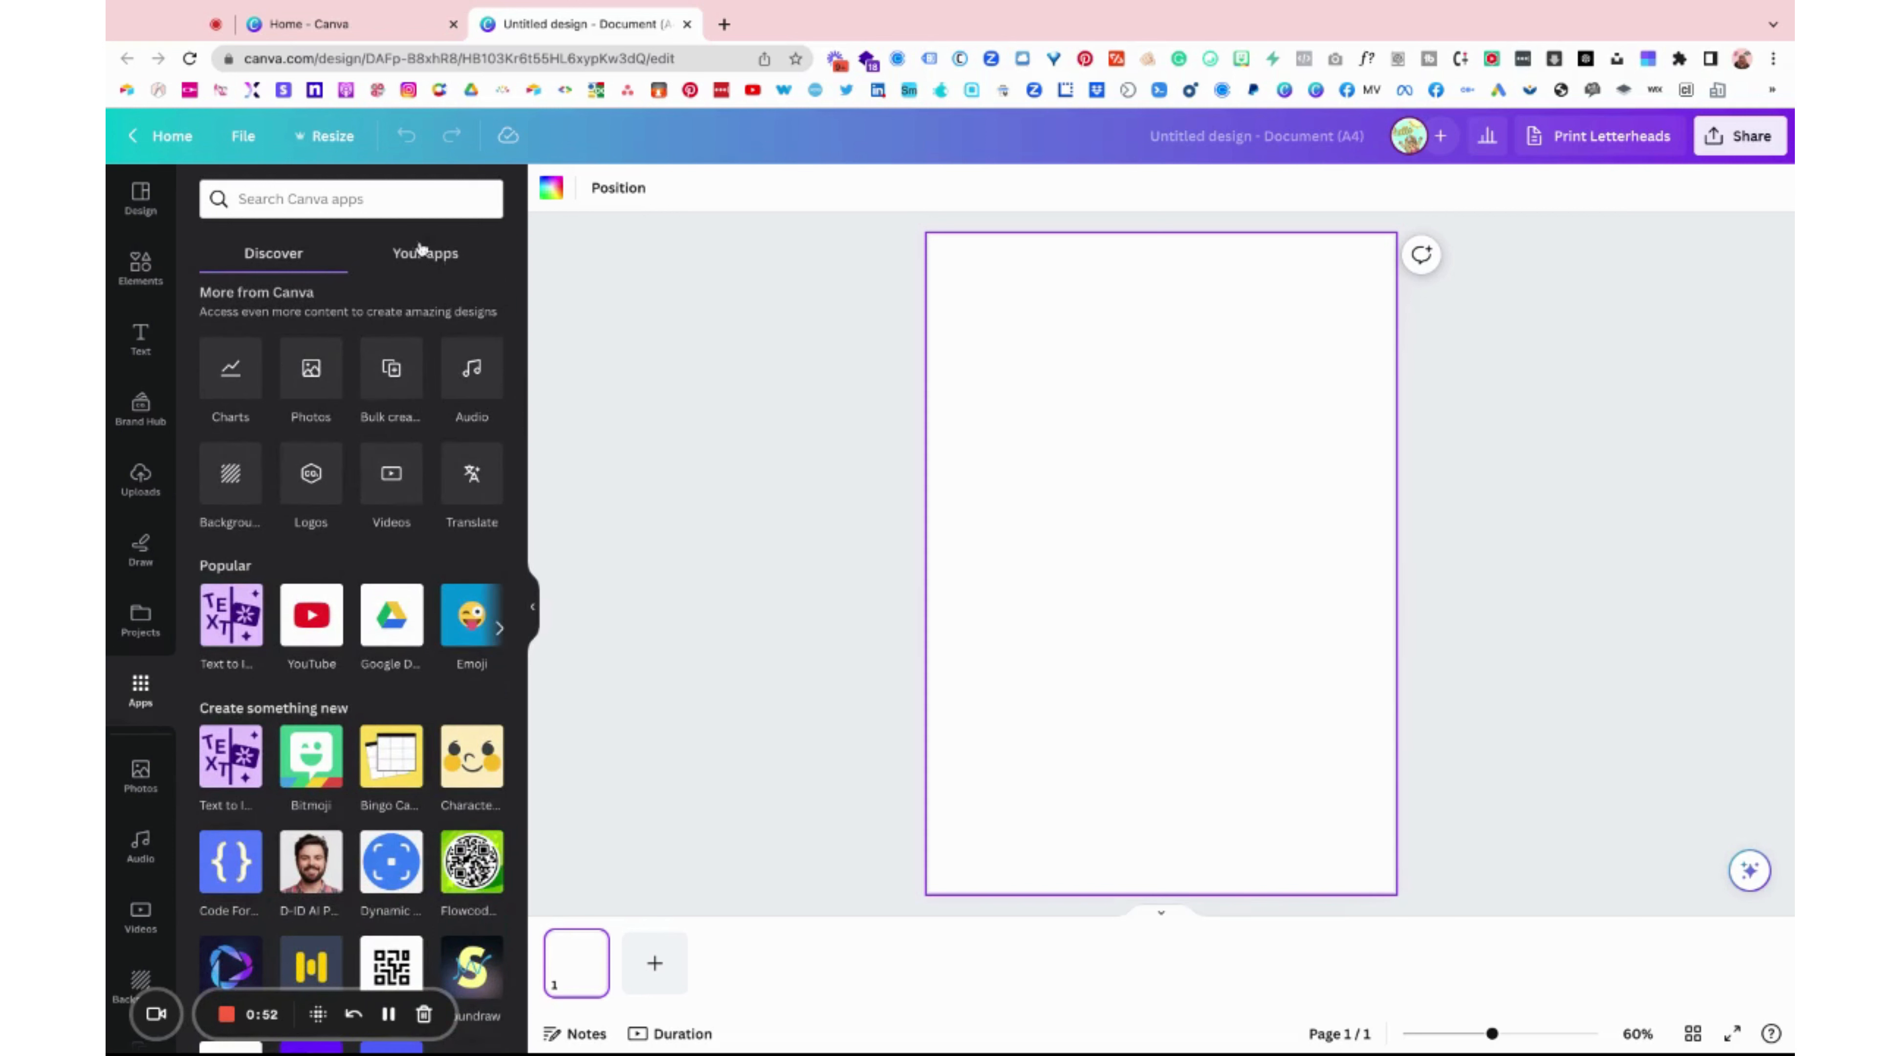
click(471, 259)
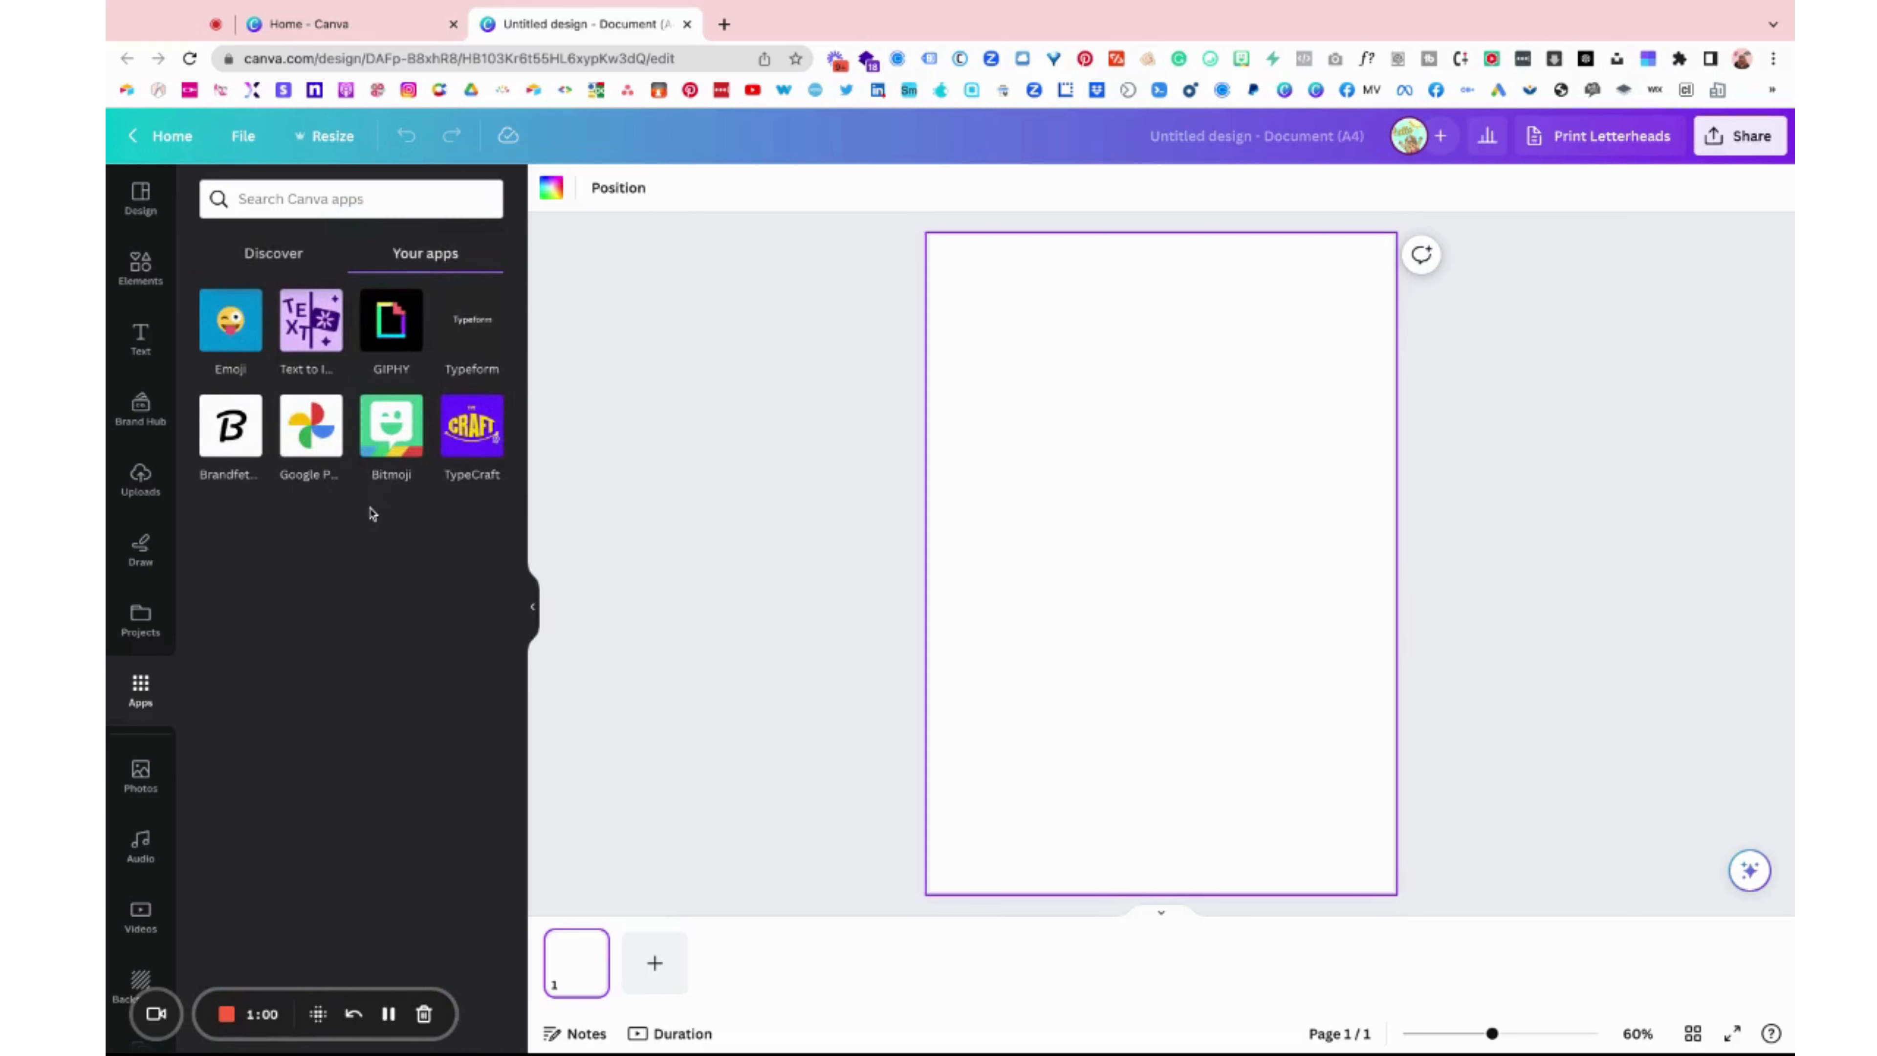
click(268, 253)
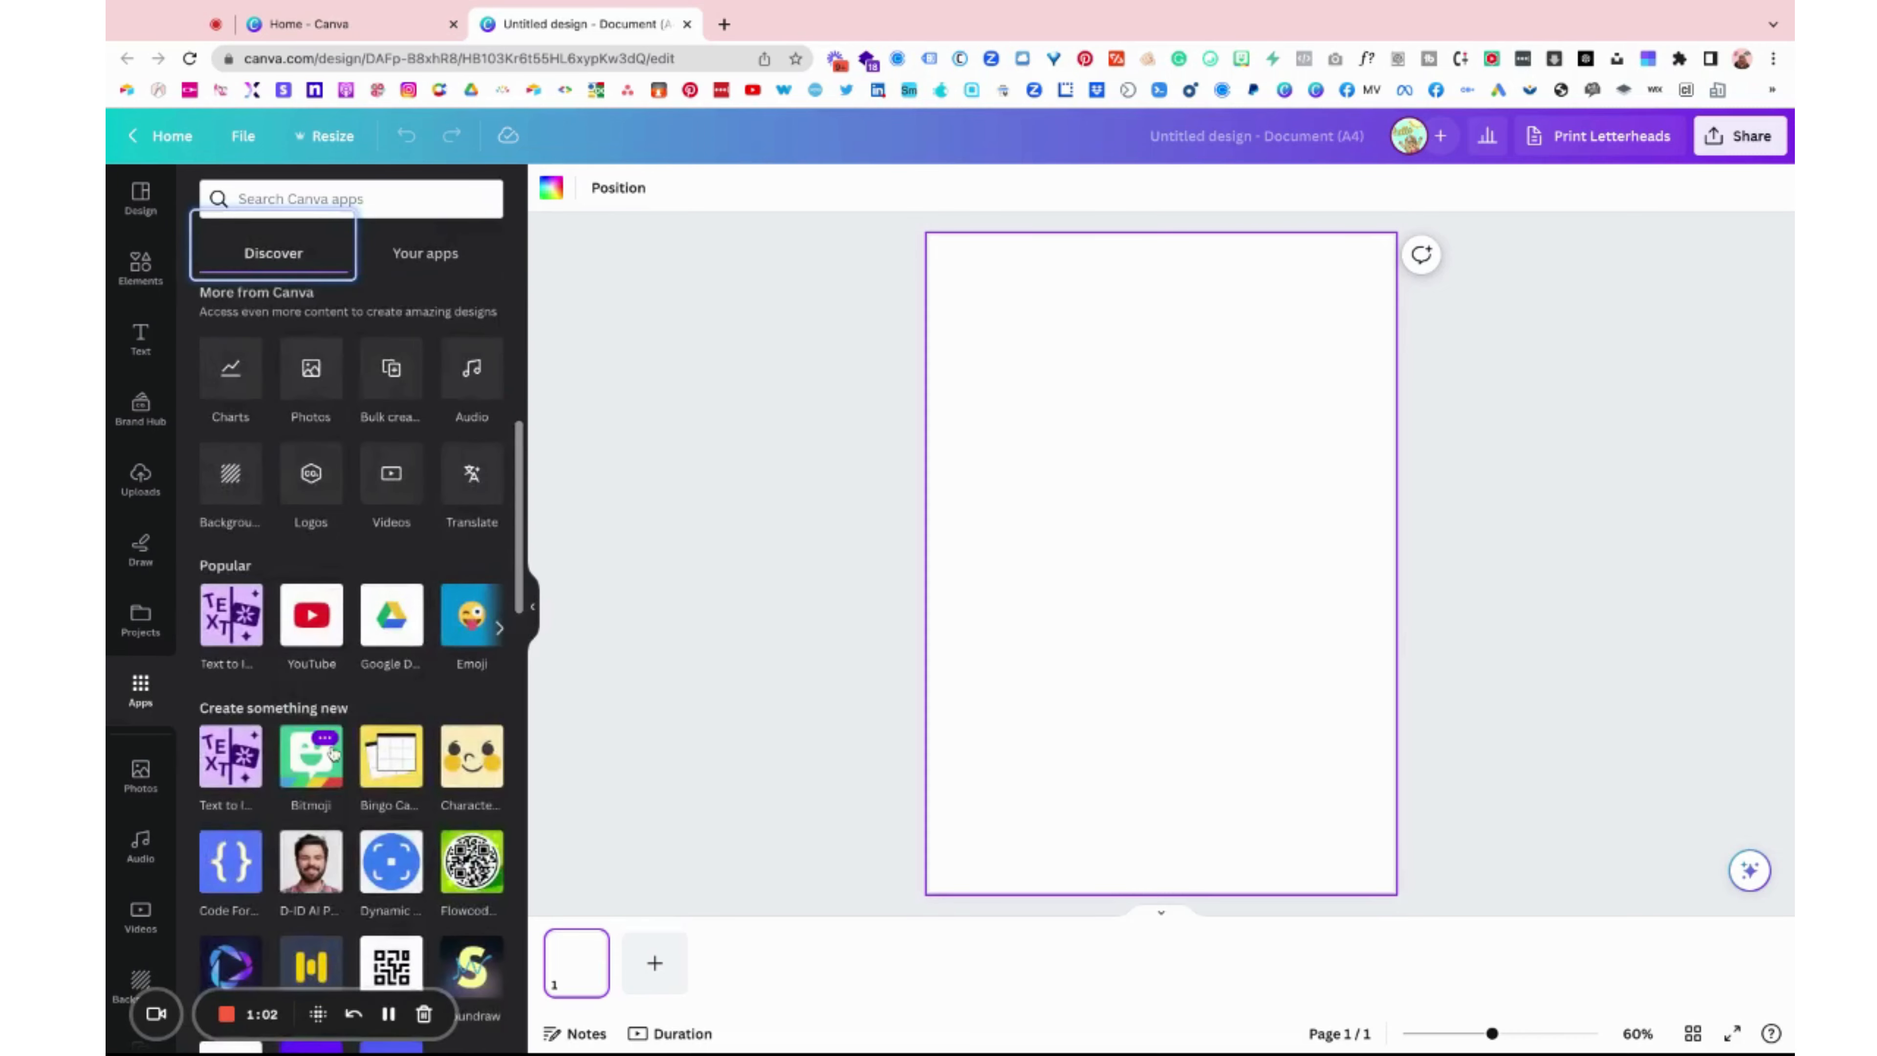
scroll(332, 750, down, 3)
scroll(332, 752, down, 5)
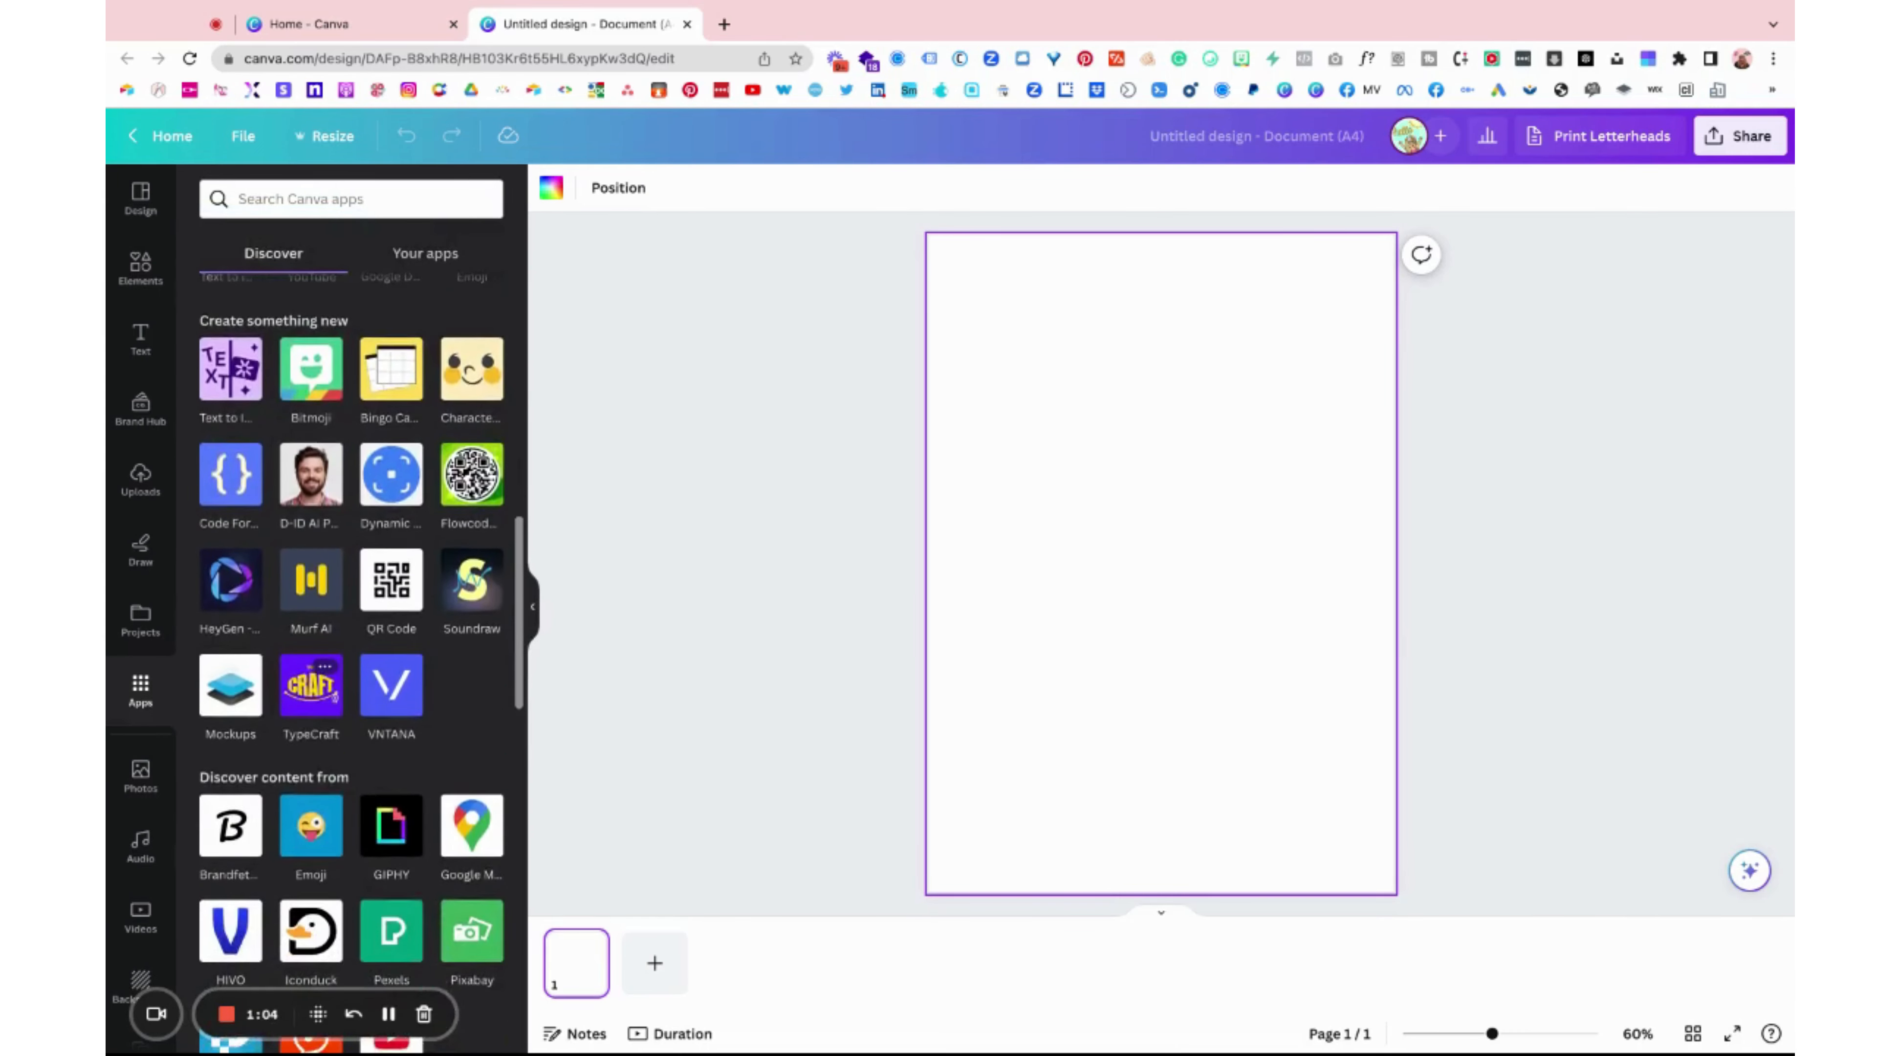
scroll(352, 628, down, 3)
scroll(352, 629, up, 2)
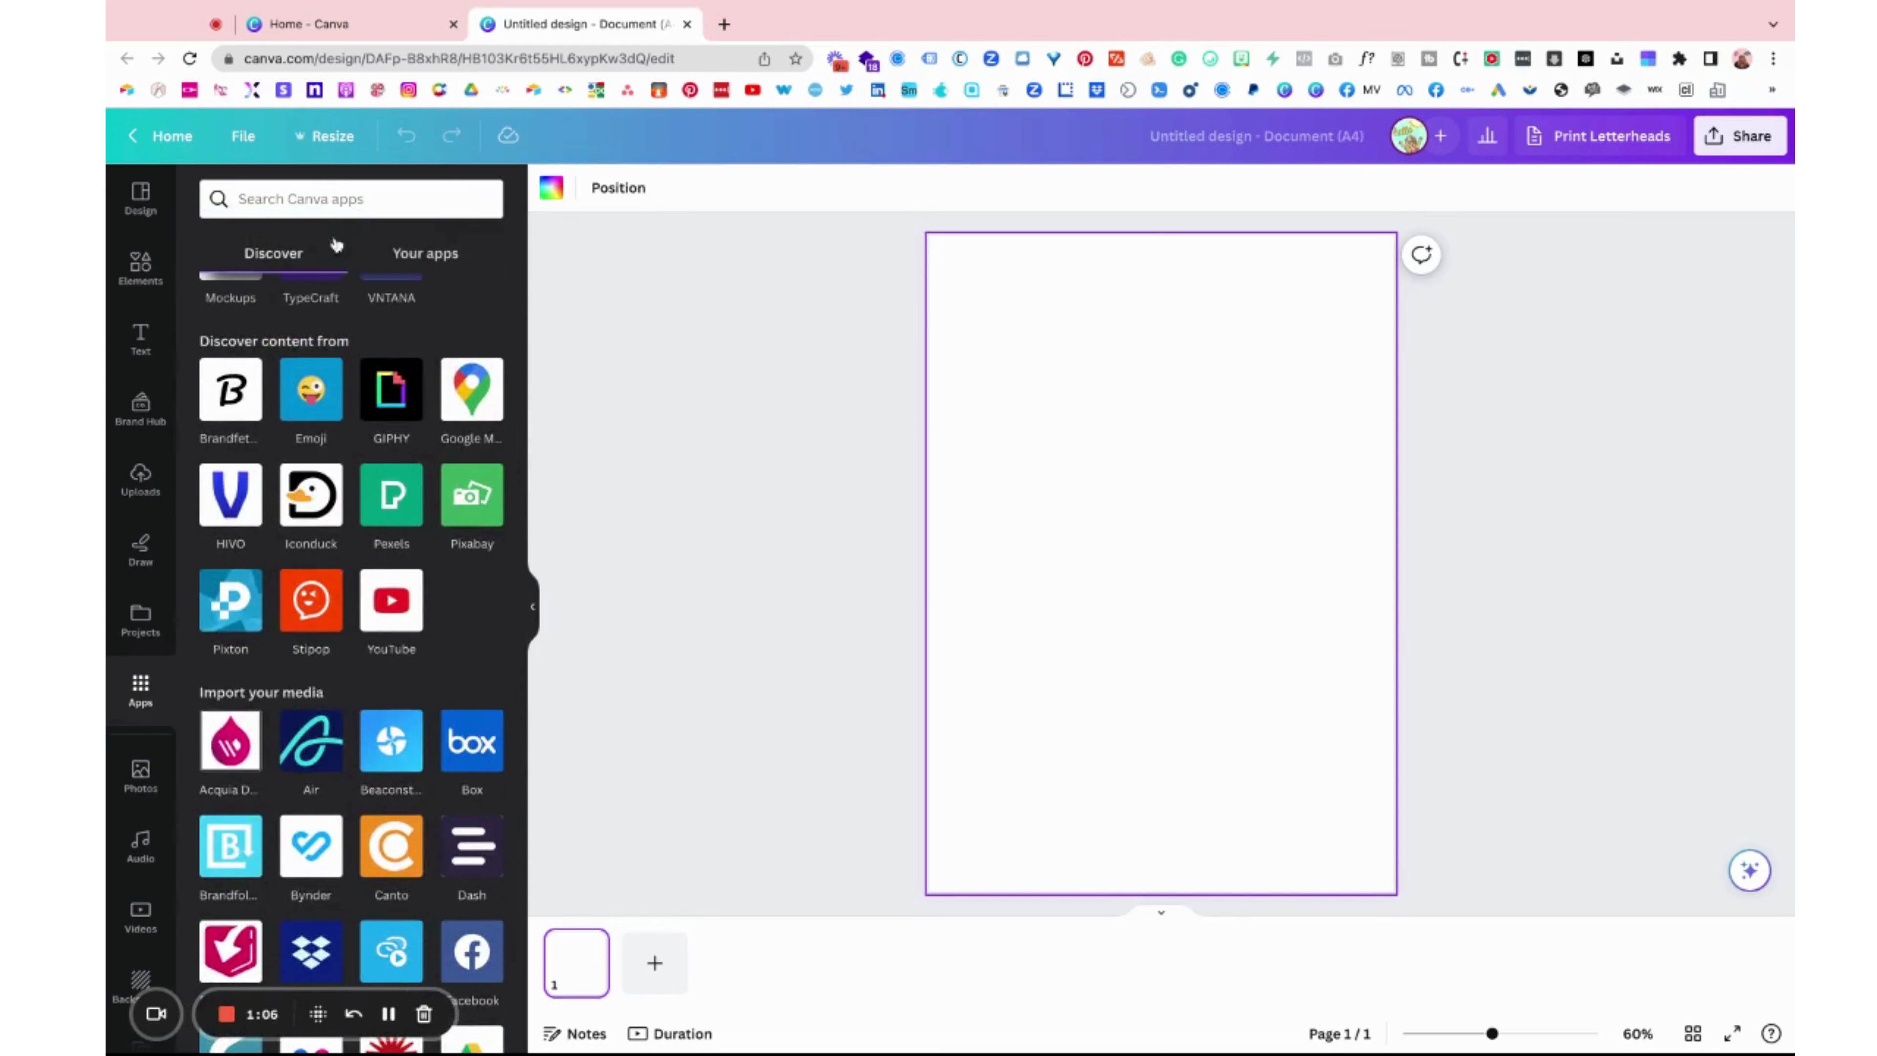
scroll(458, 617, down, 5)
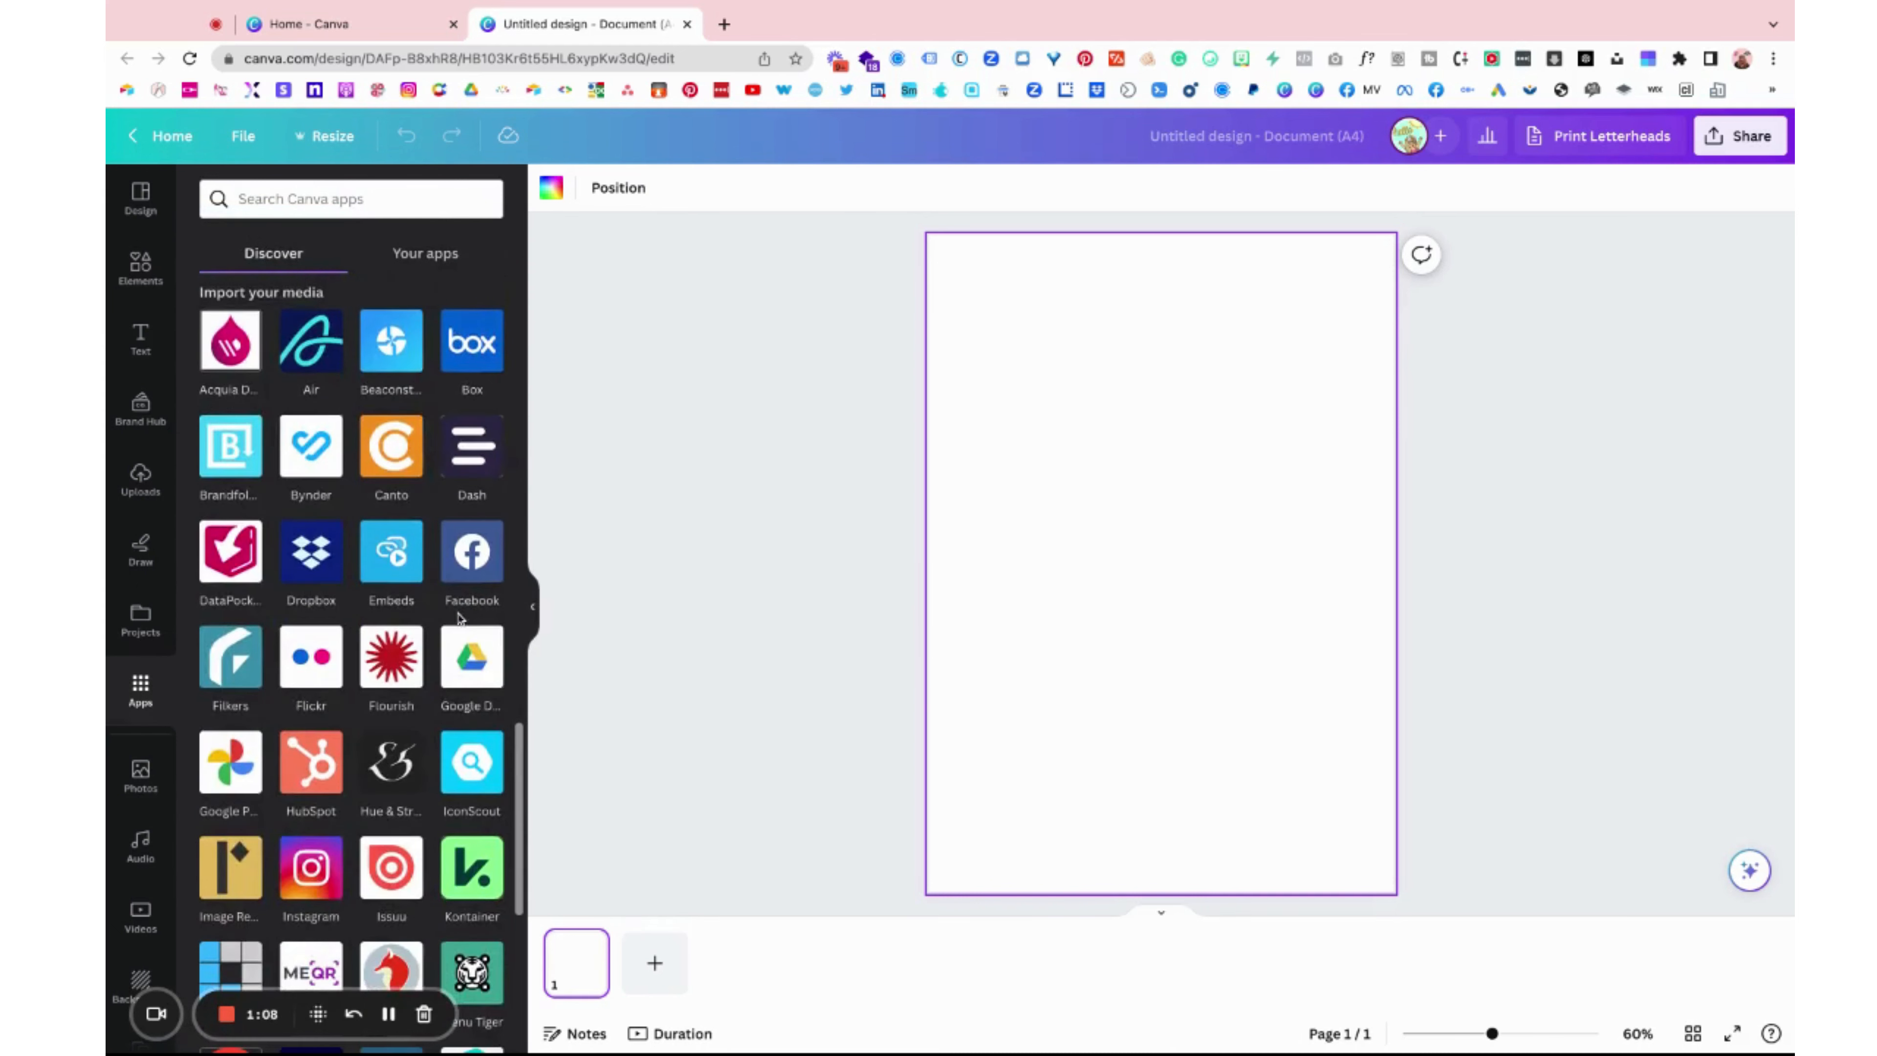
scroll(361, 797, down, 6)
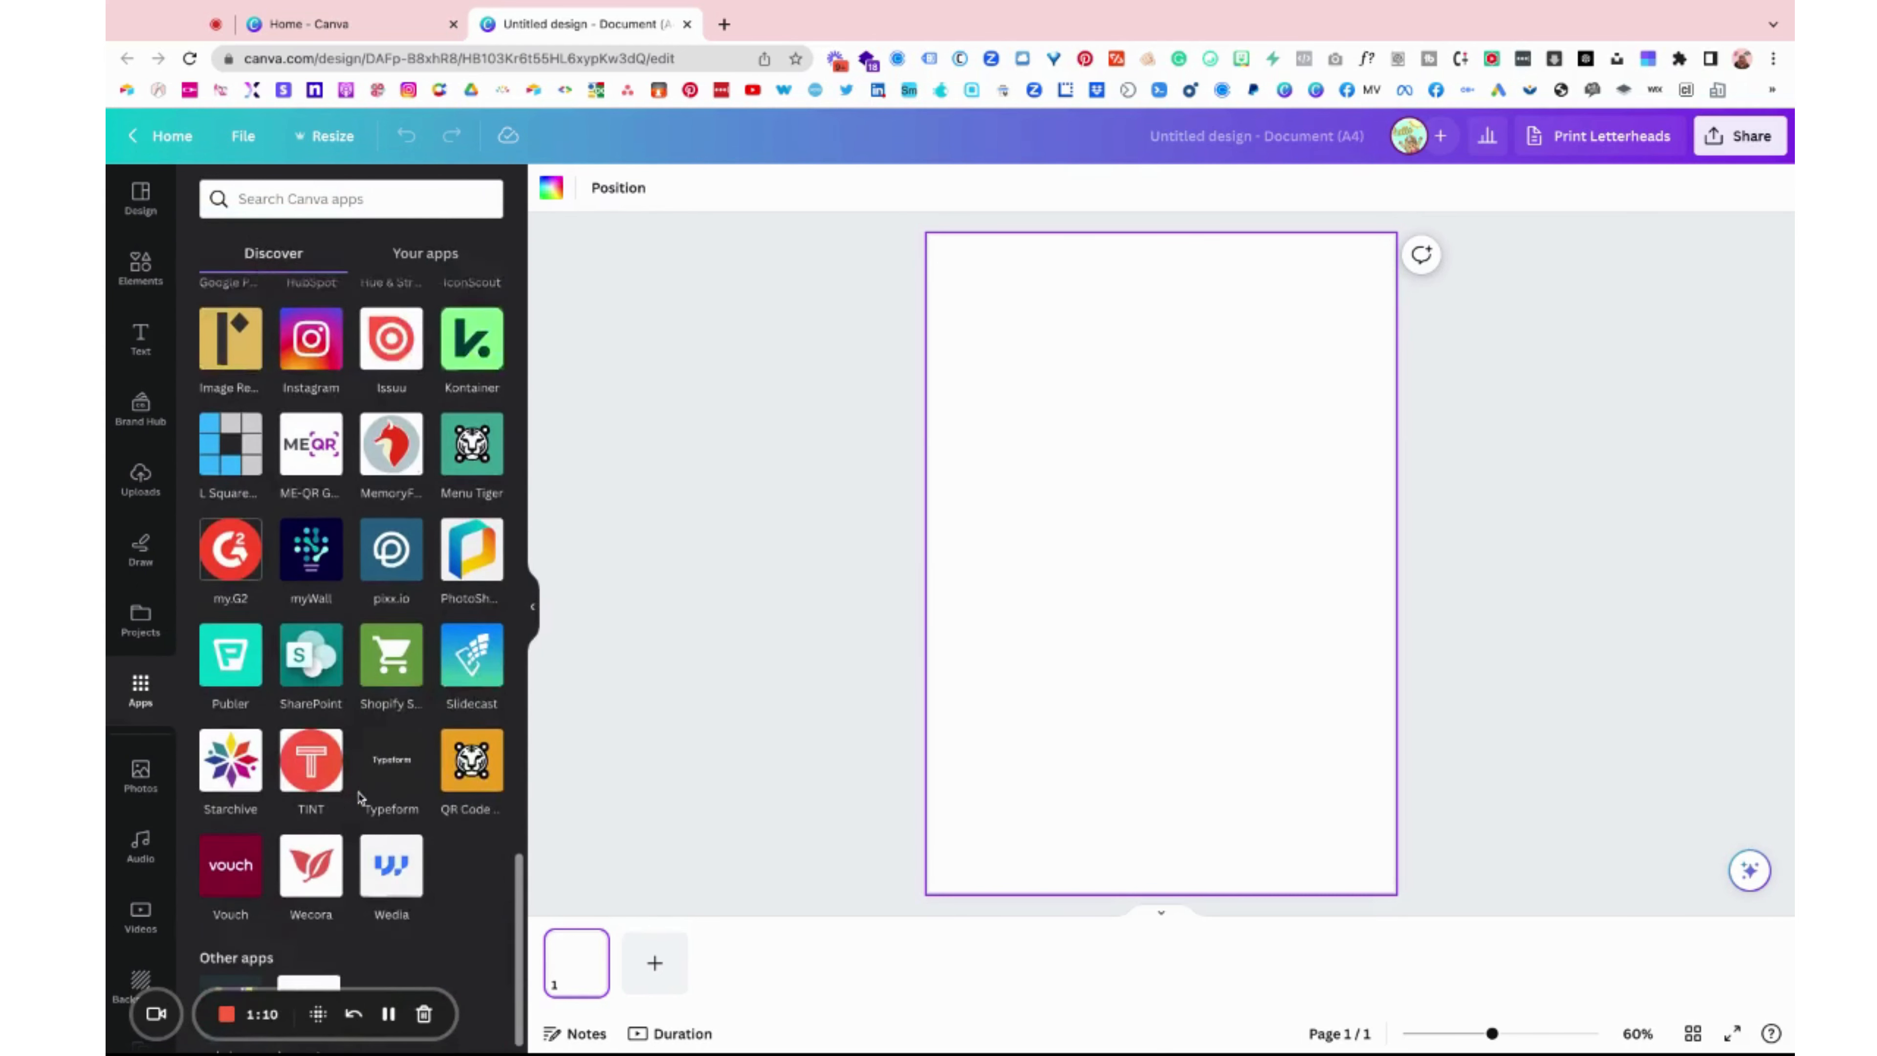
scroll(343, 646, up, 10)
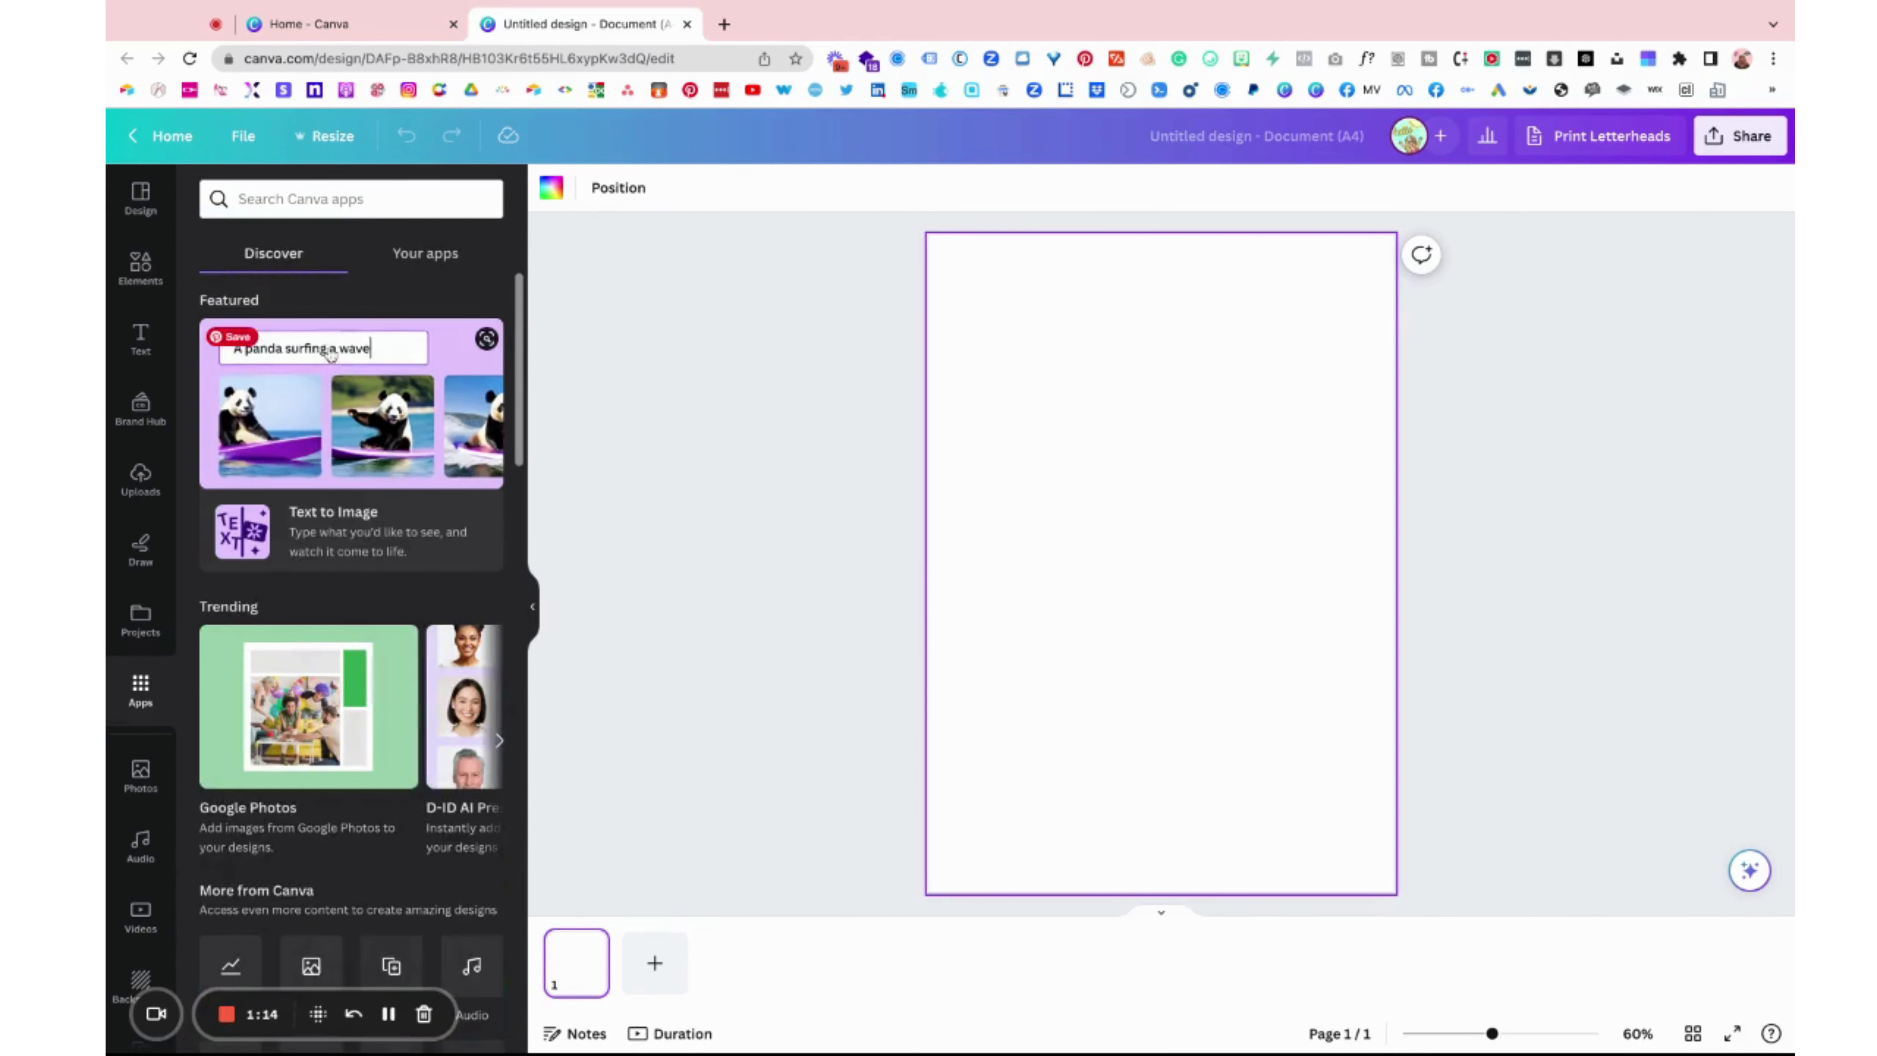
Find TypeCraft among the Create something new apps and open it.
scroll(313, 703, down, 2)
scroll(314, 703, down, 2)
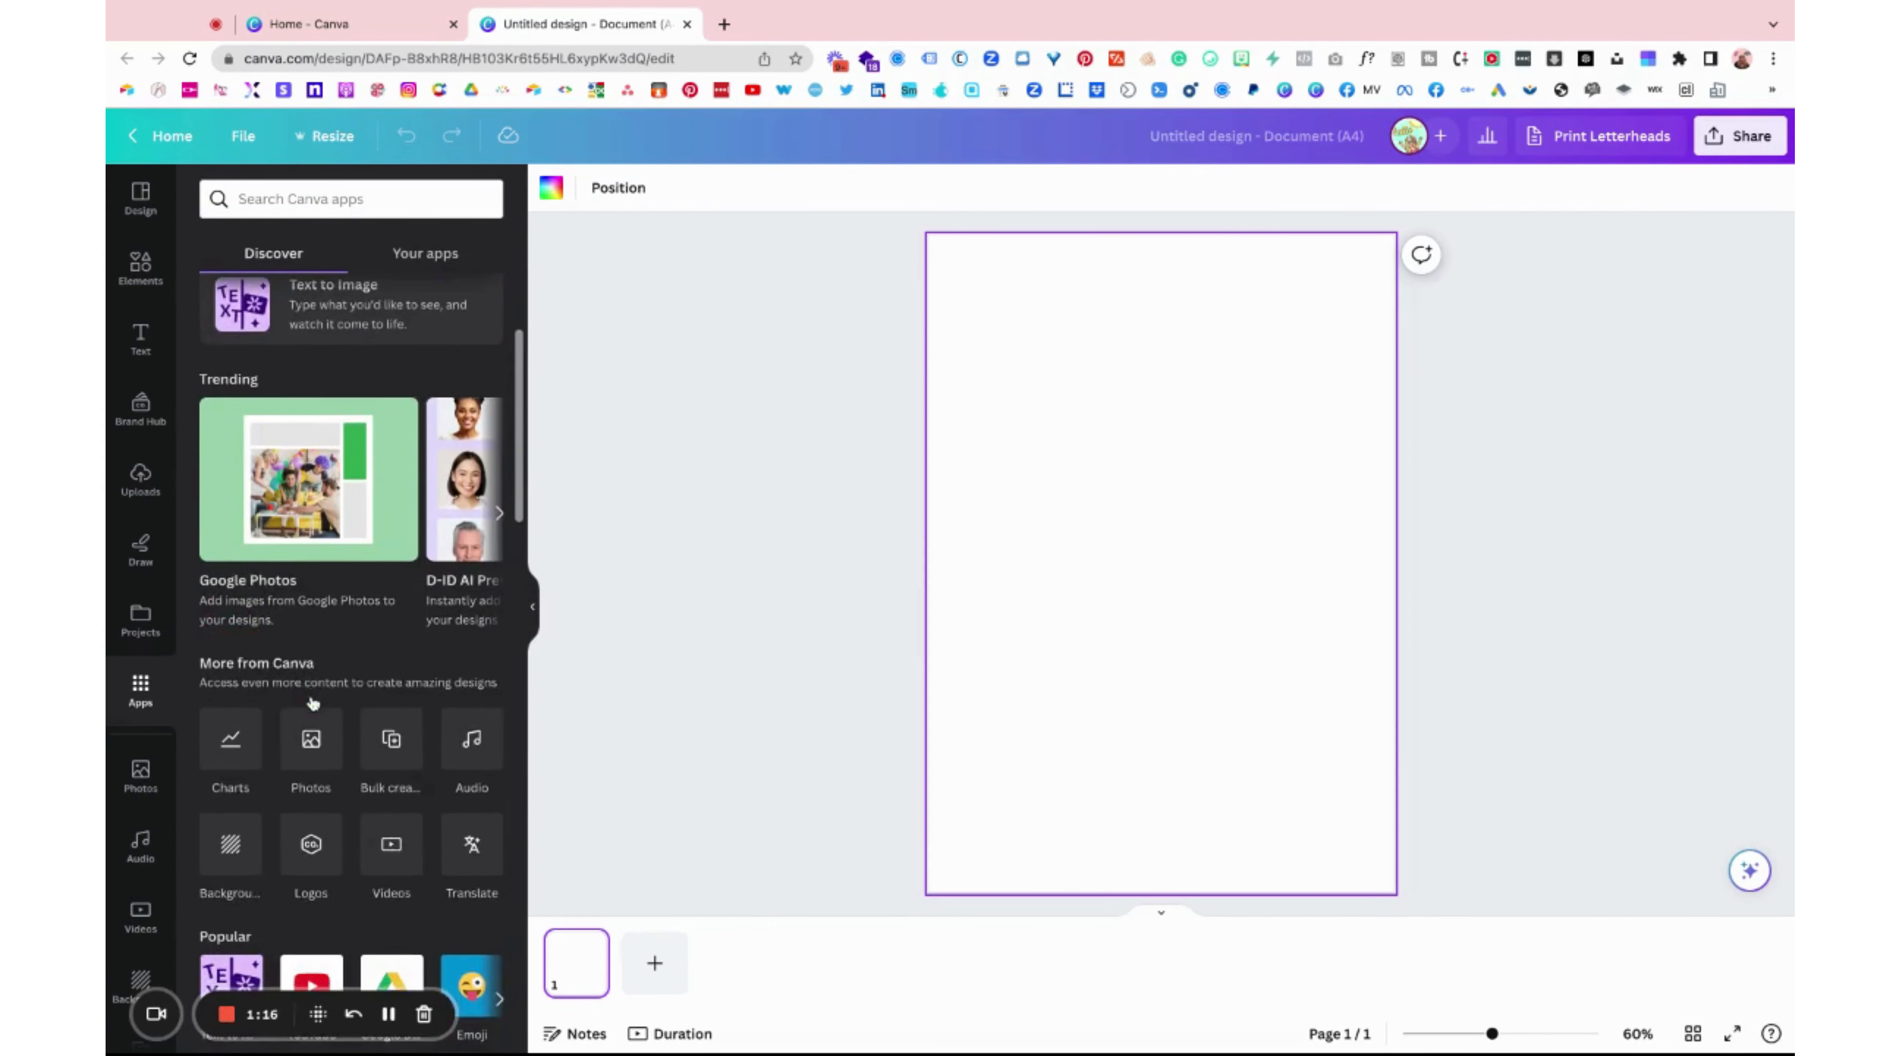
scroll(313, 703, down, 5)
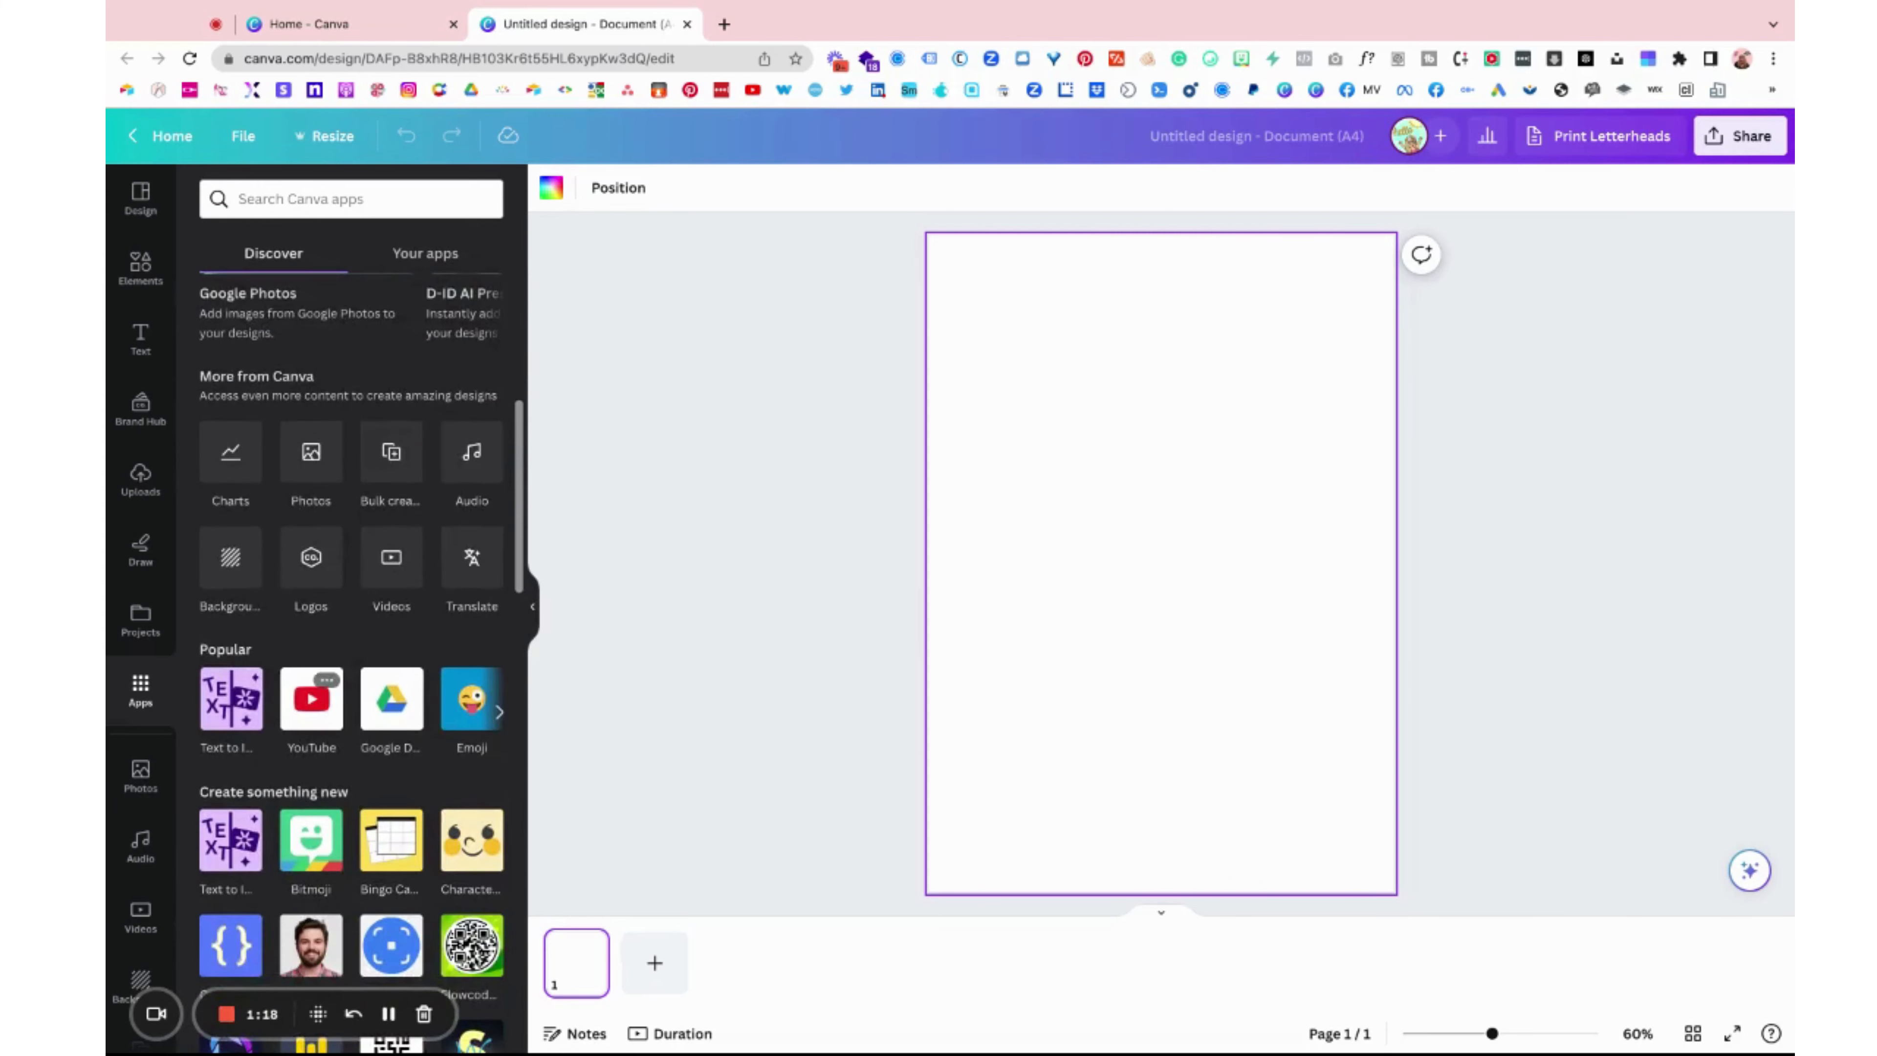
scroll(310, 687, down, 8)
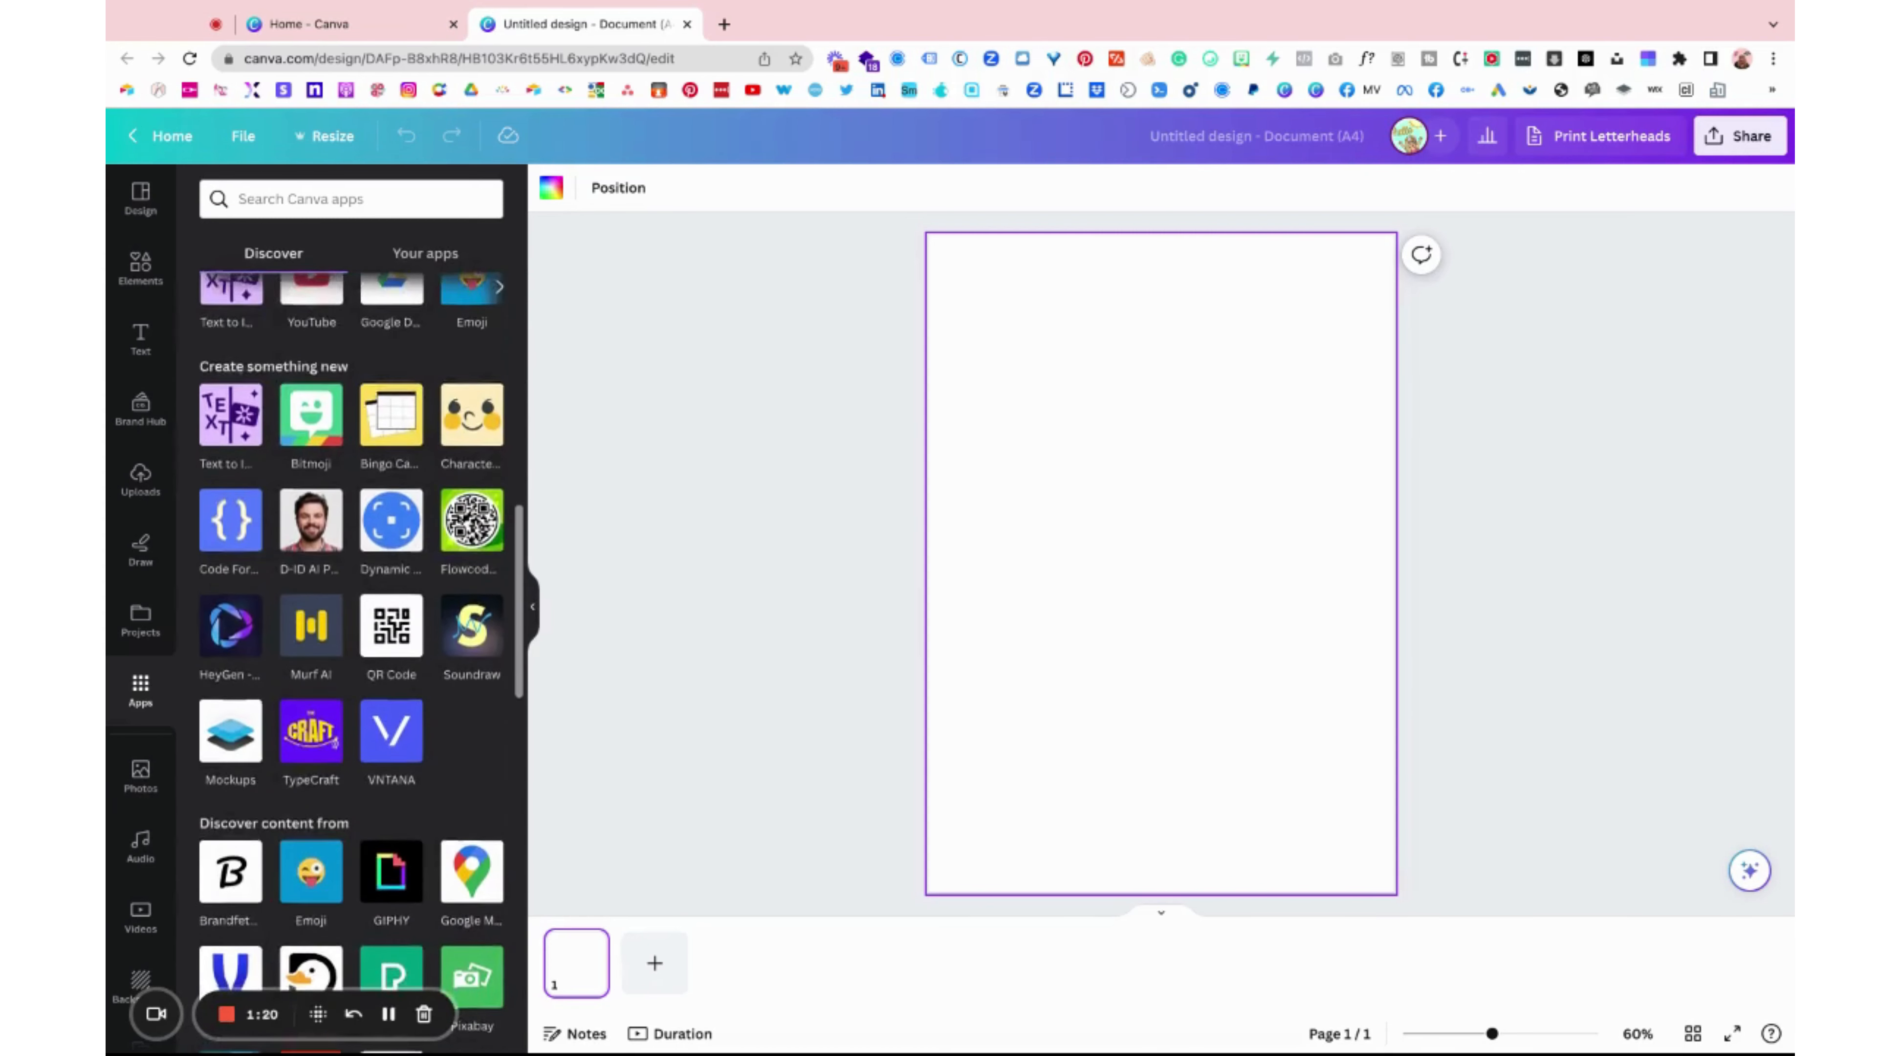
click(305, 669)
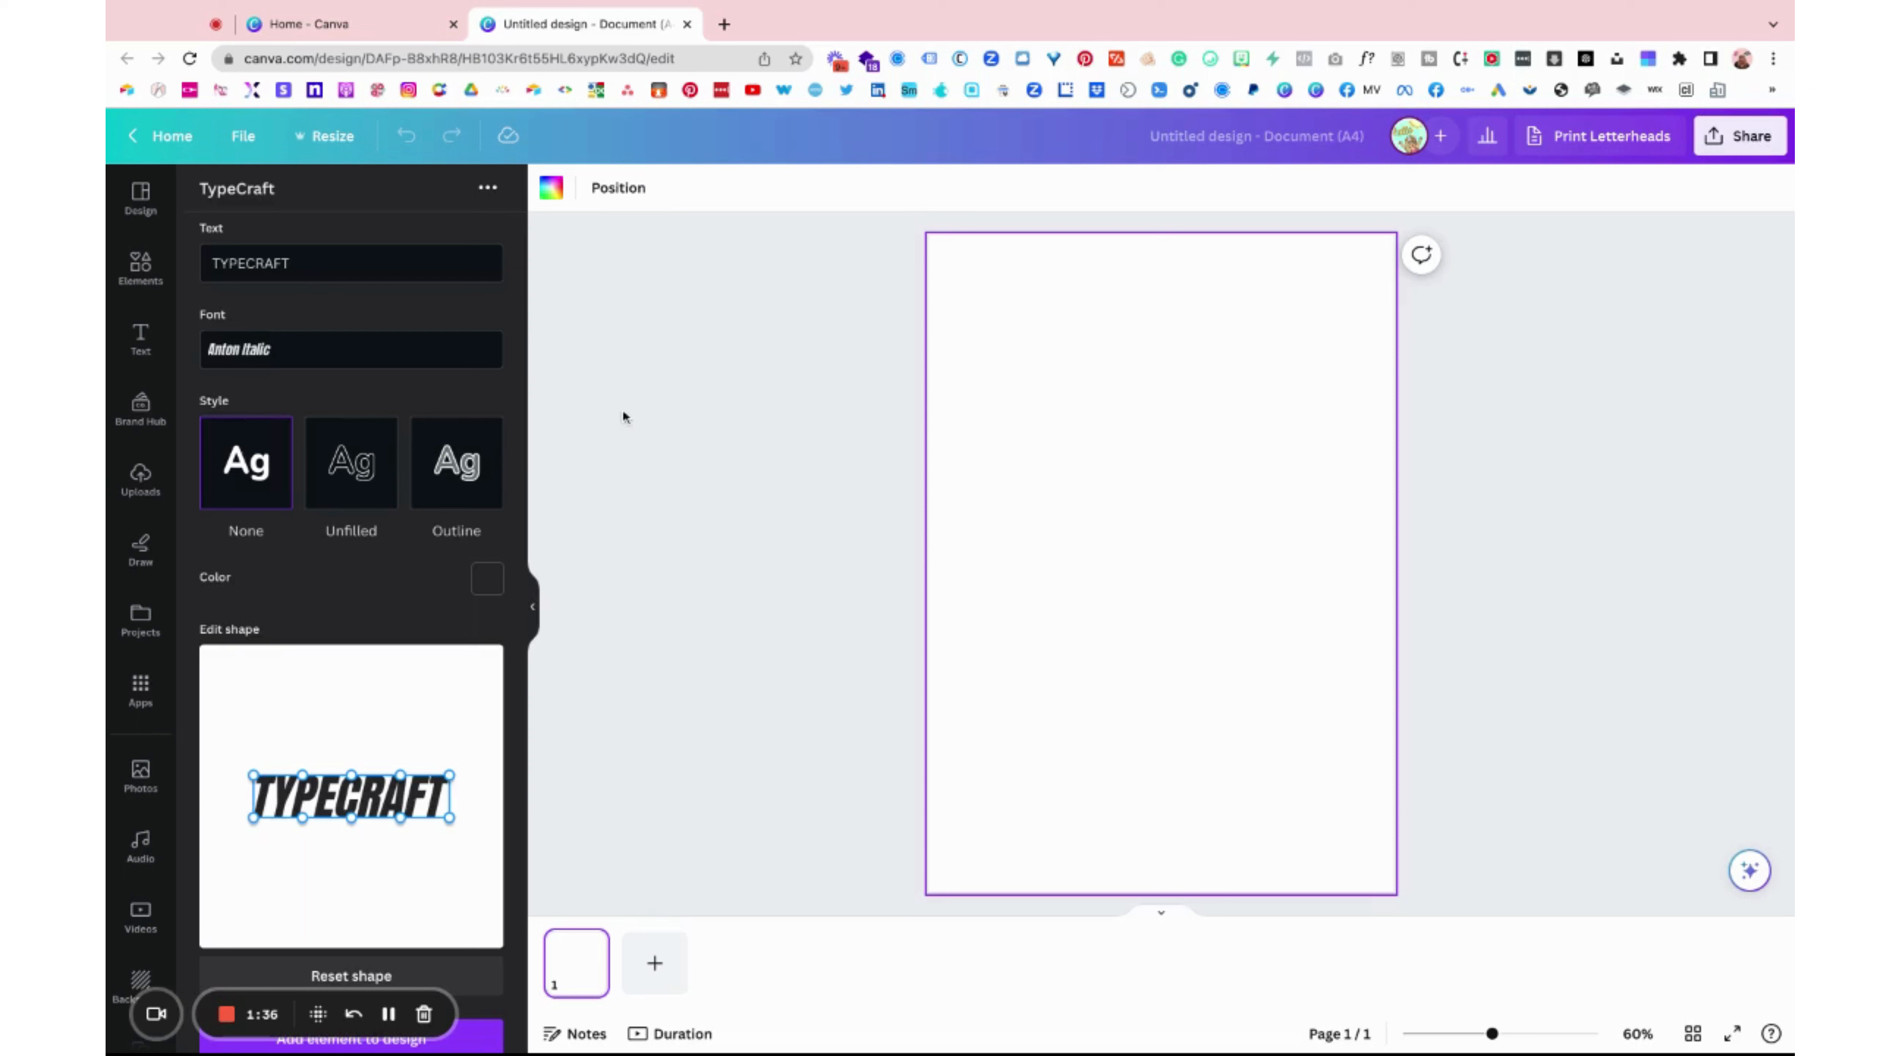
Replace the TypeCraft sample text with a first name and apply the shadowed bubble-letter font at the end of the font list.
click(312, 262)
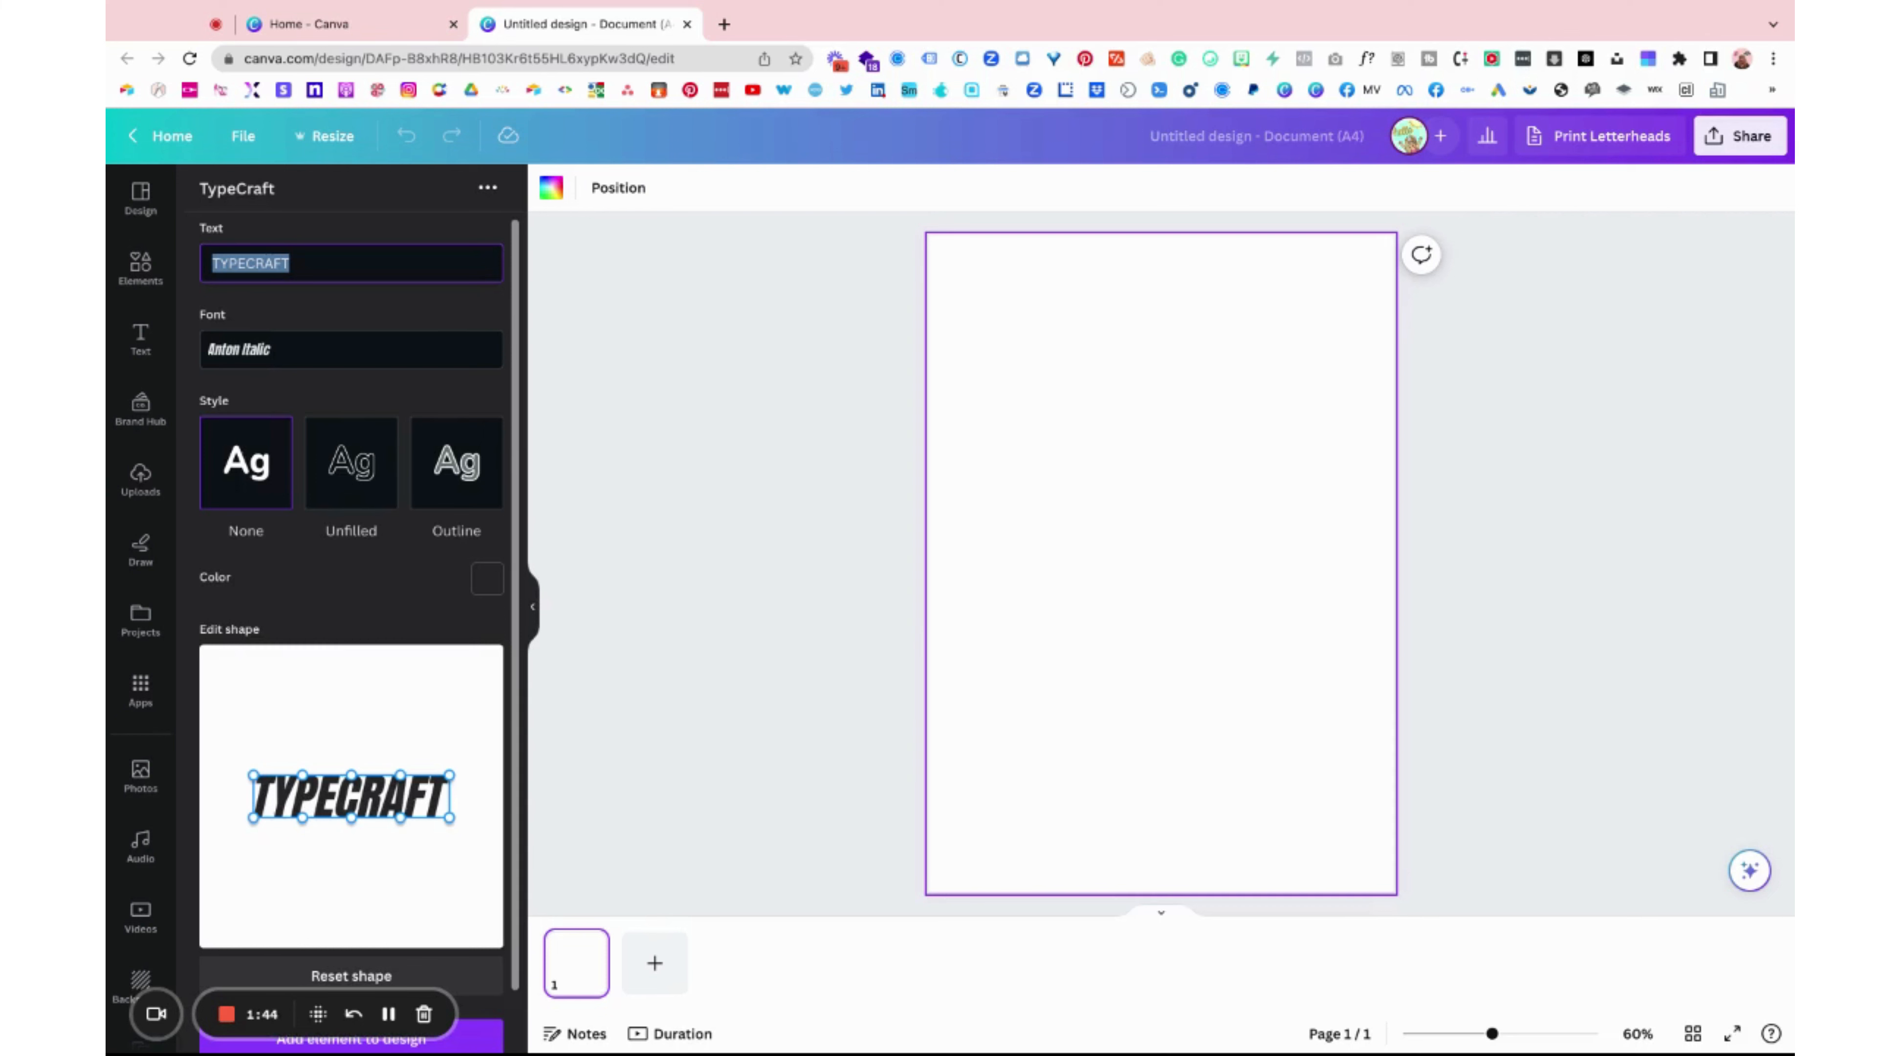
text(Lulu)
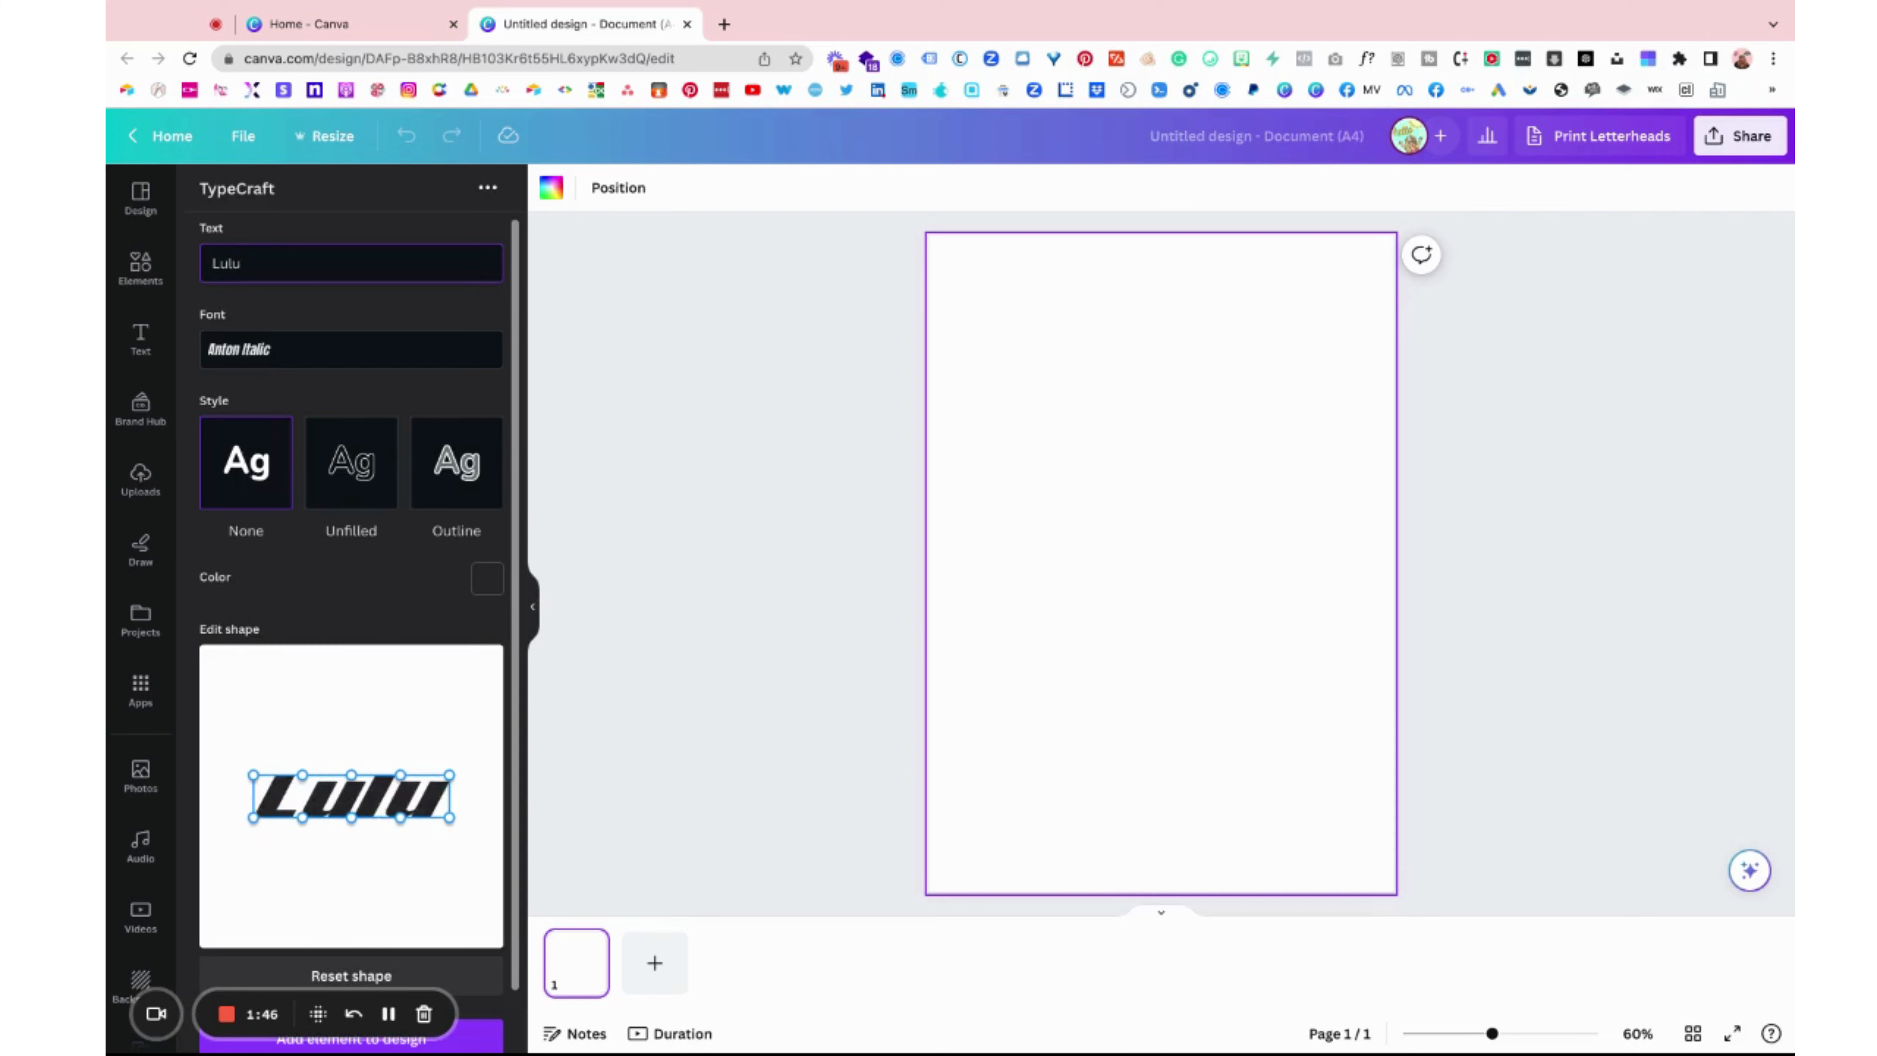
click(271, 349)
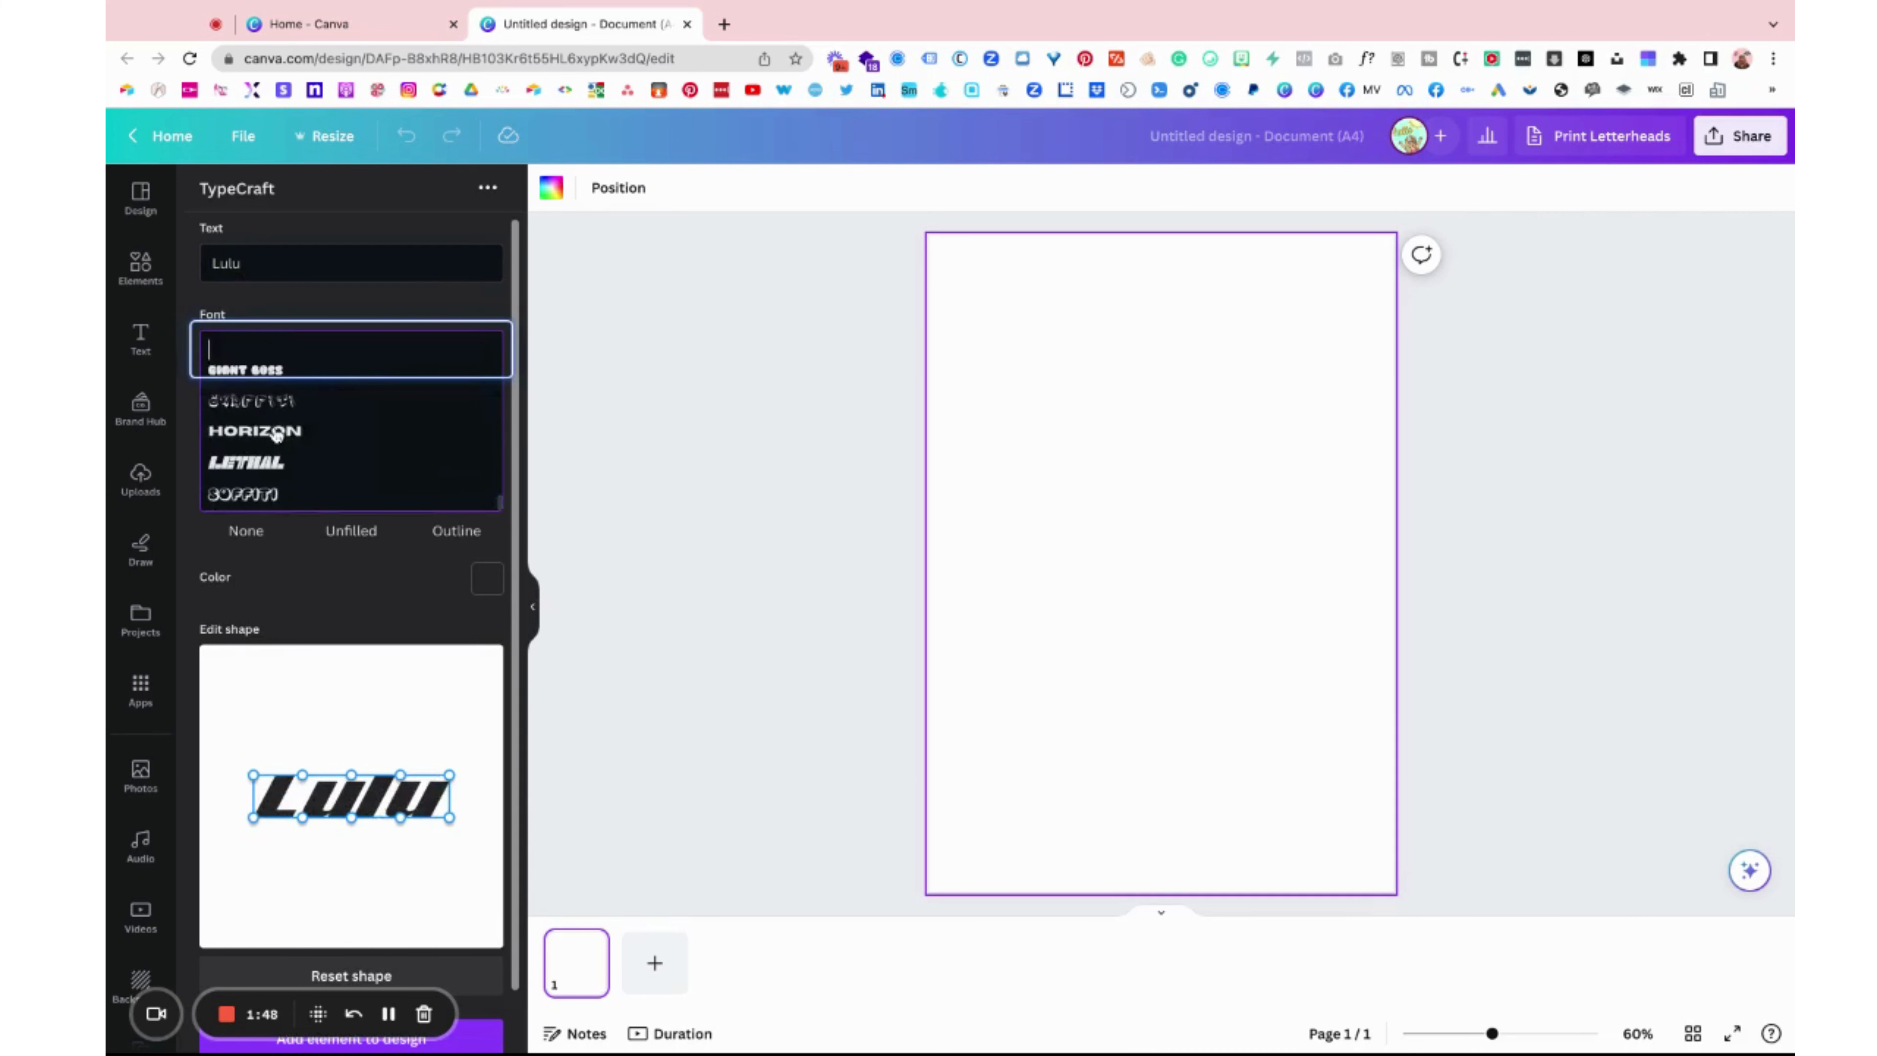
scroll(277, 435, down, 2)
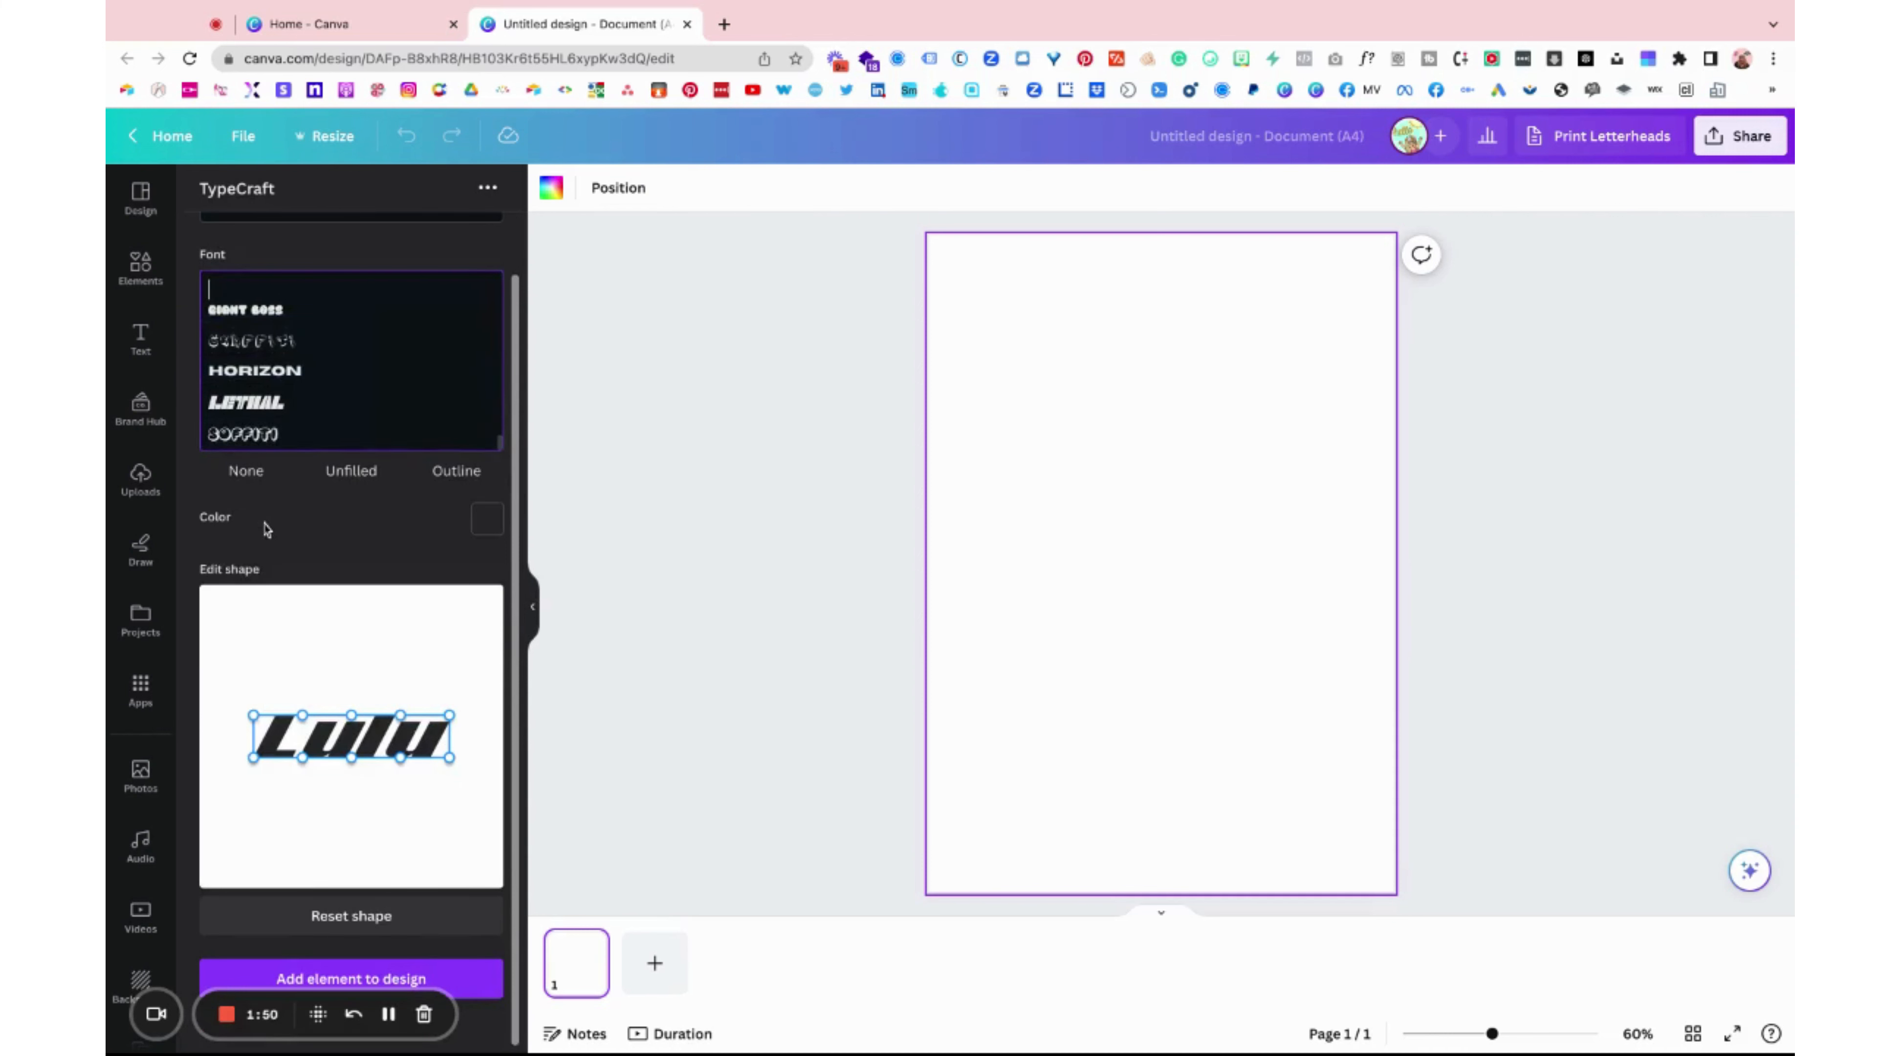
scroll(266, 529, up, 2)
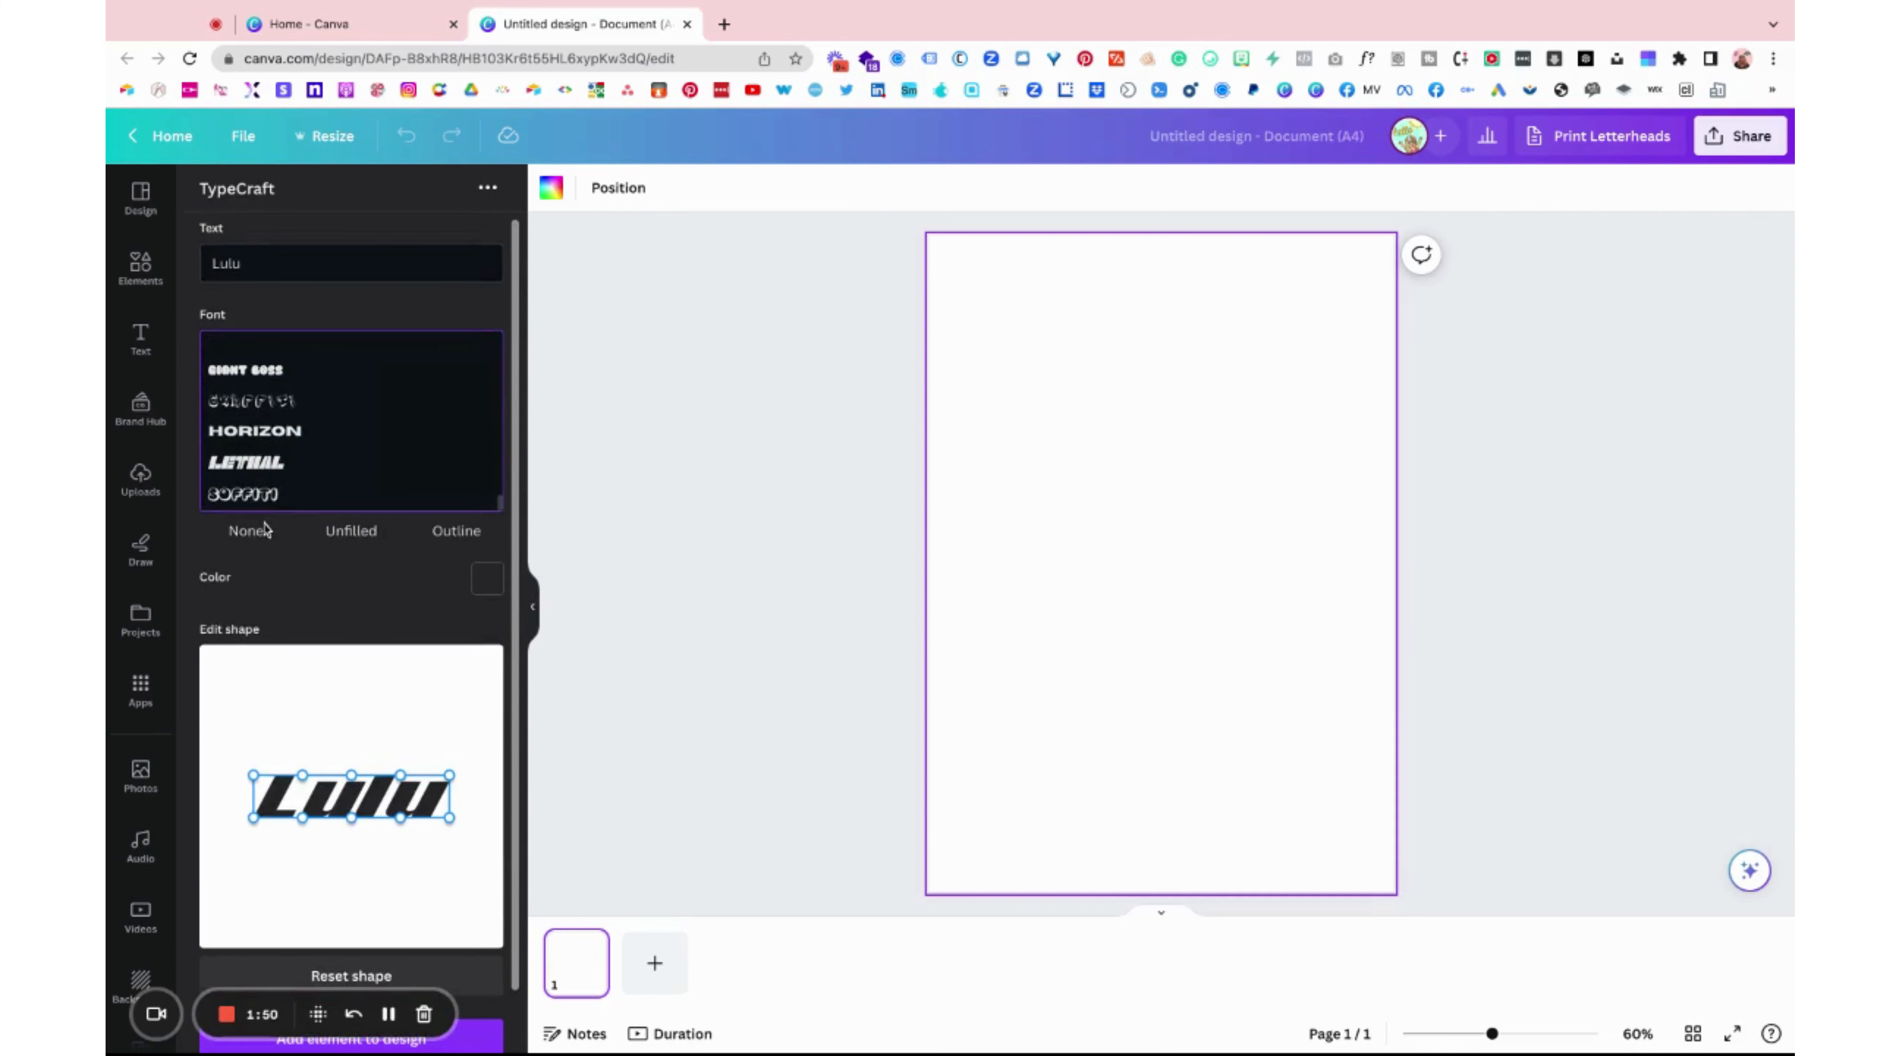
click(254, 497)
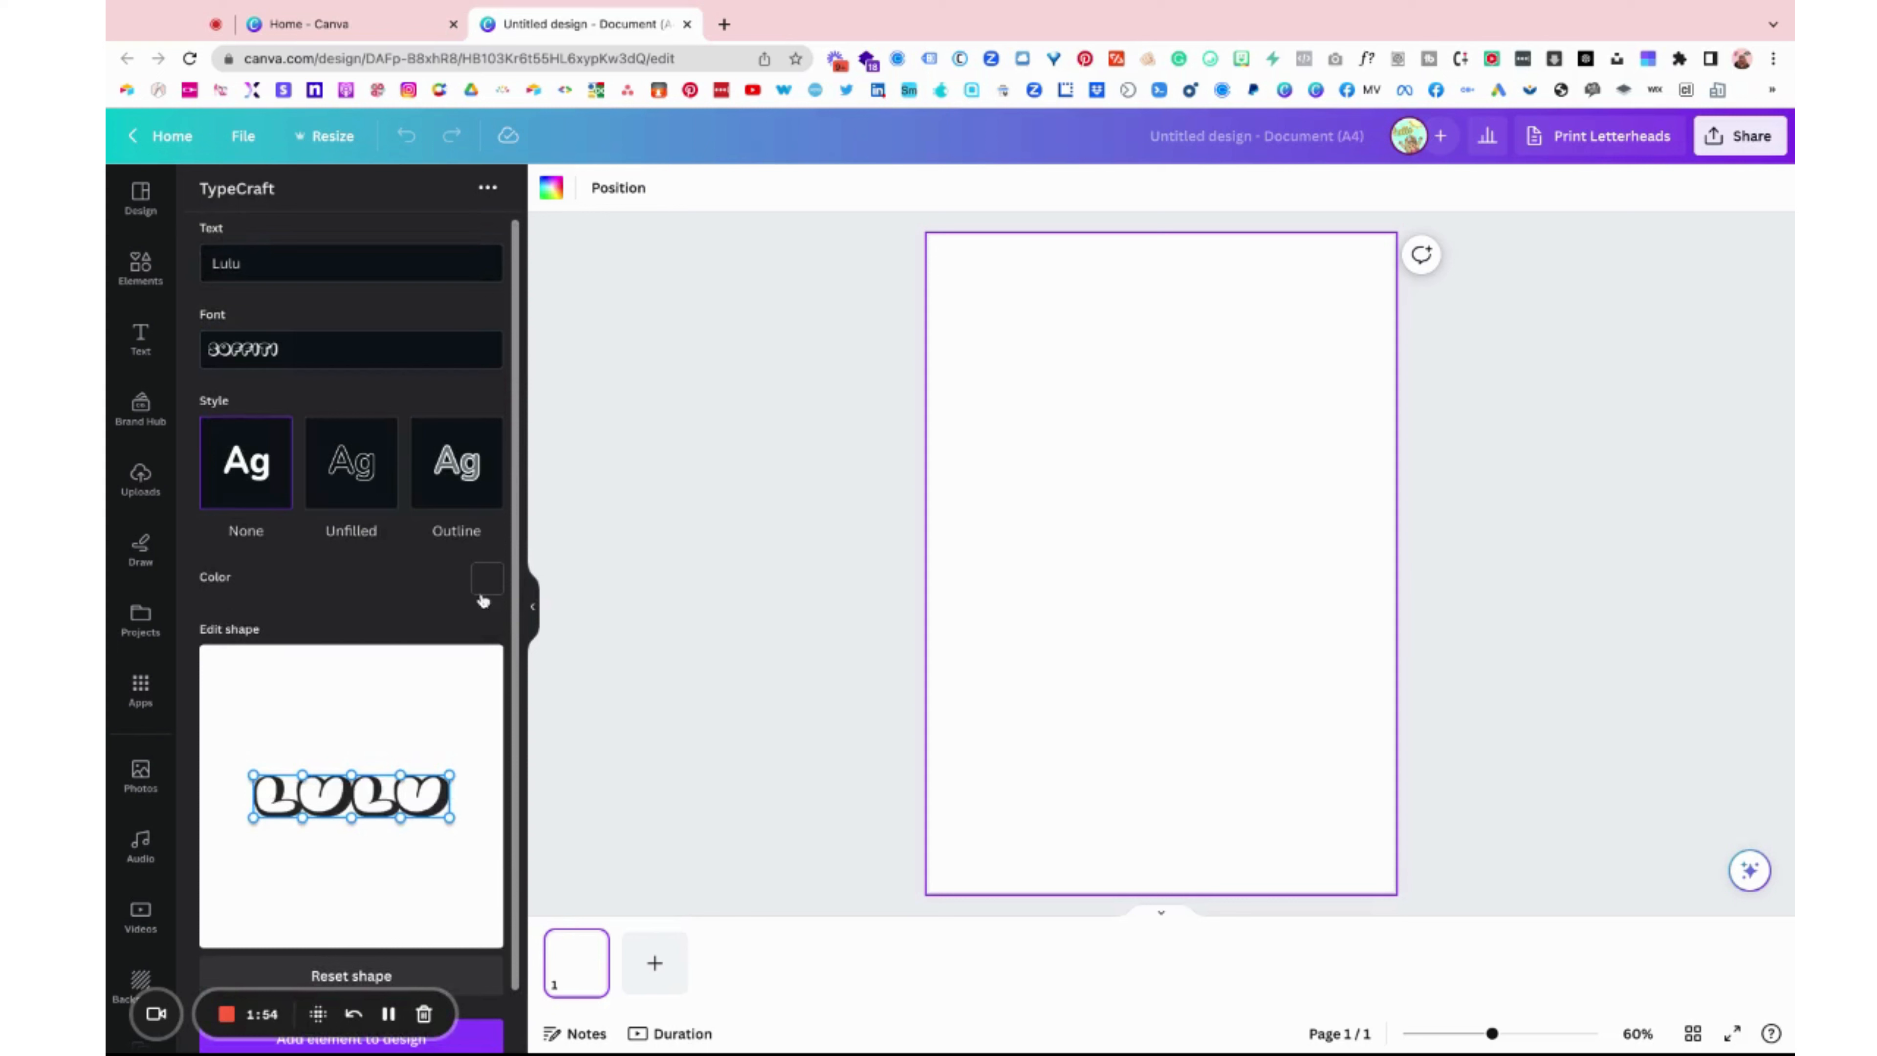
Set the lettering's colour to hot pink by adjusting the hue and the shade.
click(490, 579)
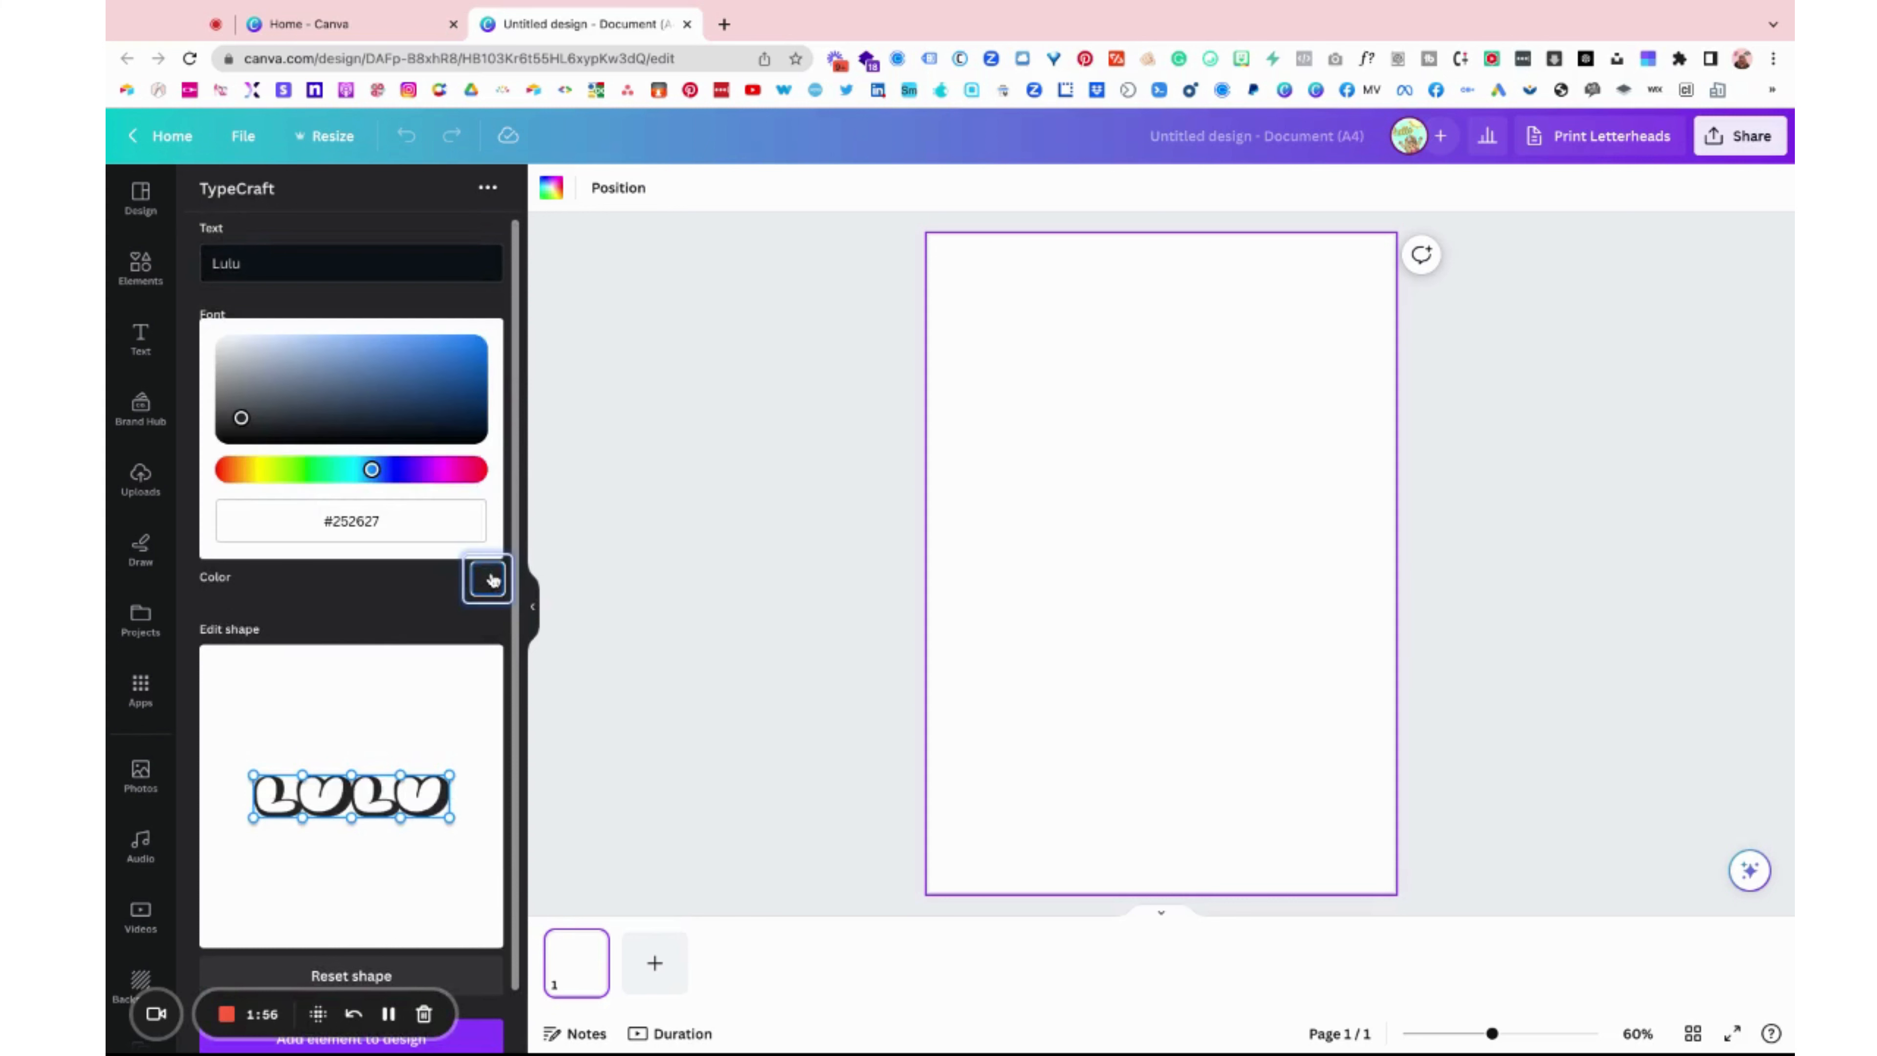
click(434, 469)
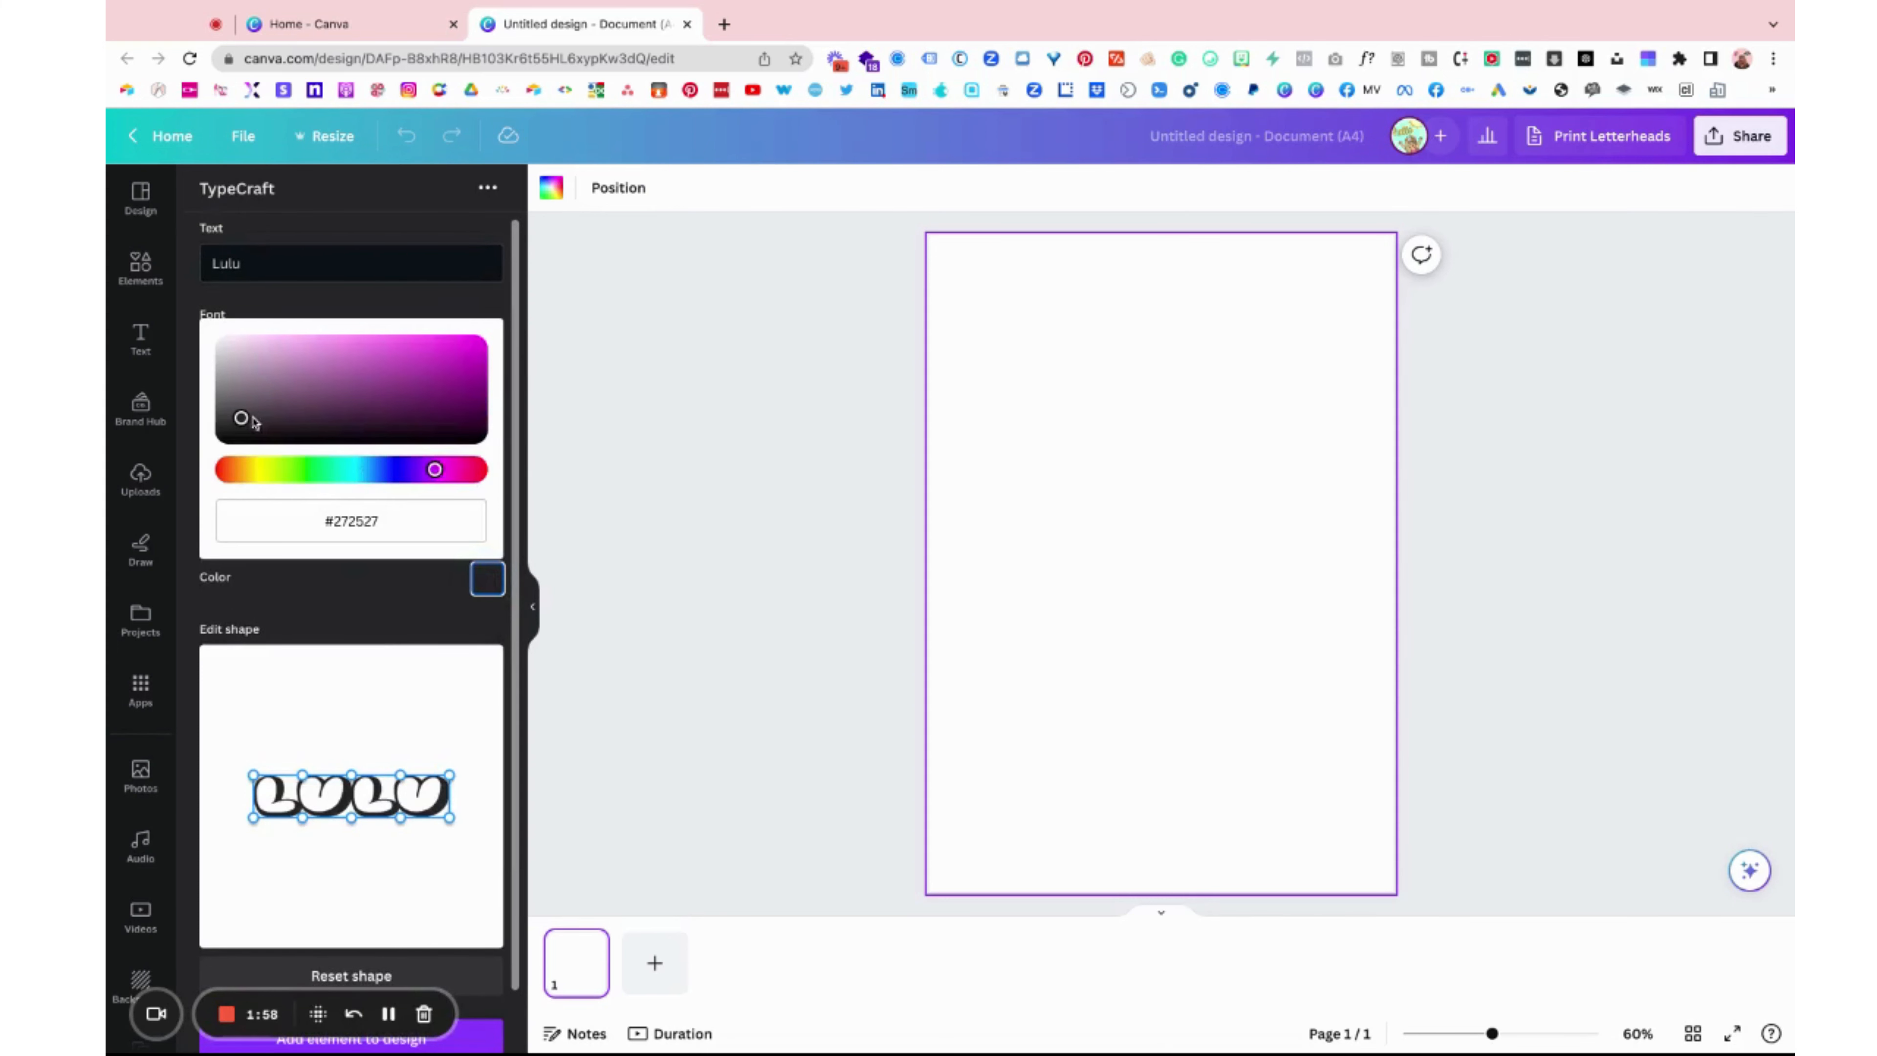
drag(434, 472, 455, 471)
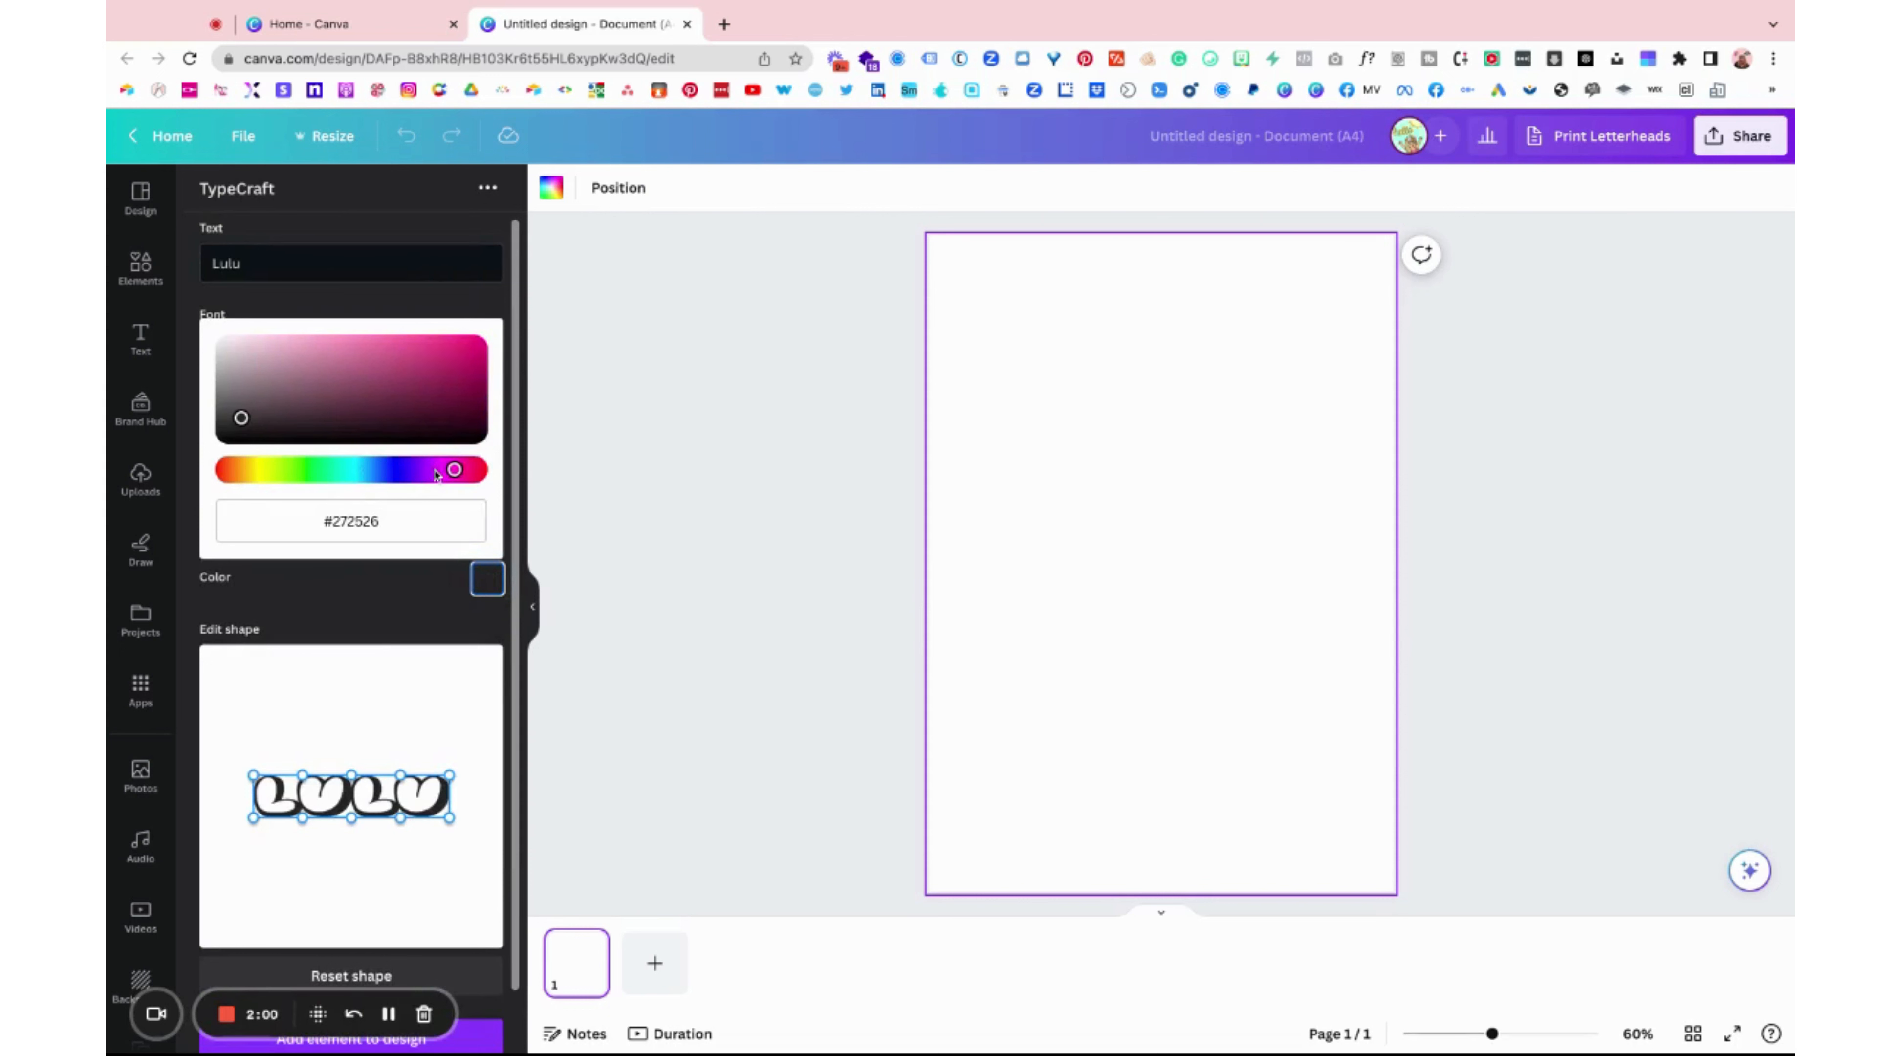
drag(241, 419, 415, 347)
click(361, 581)
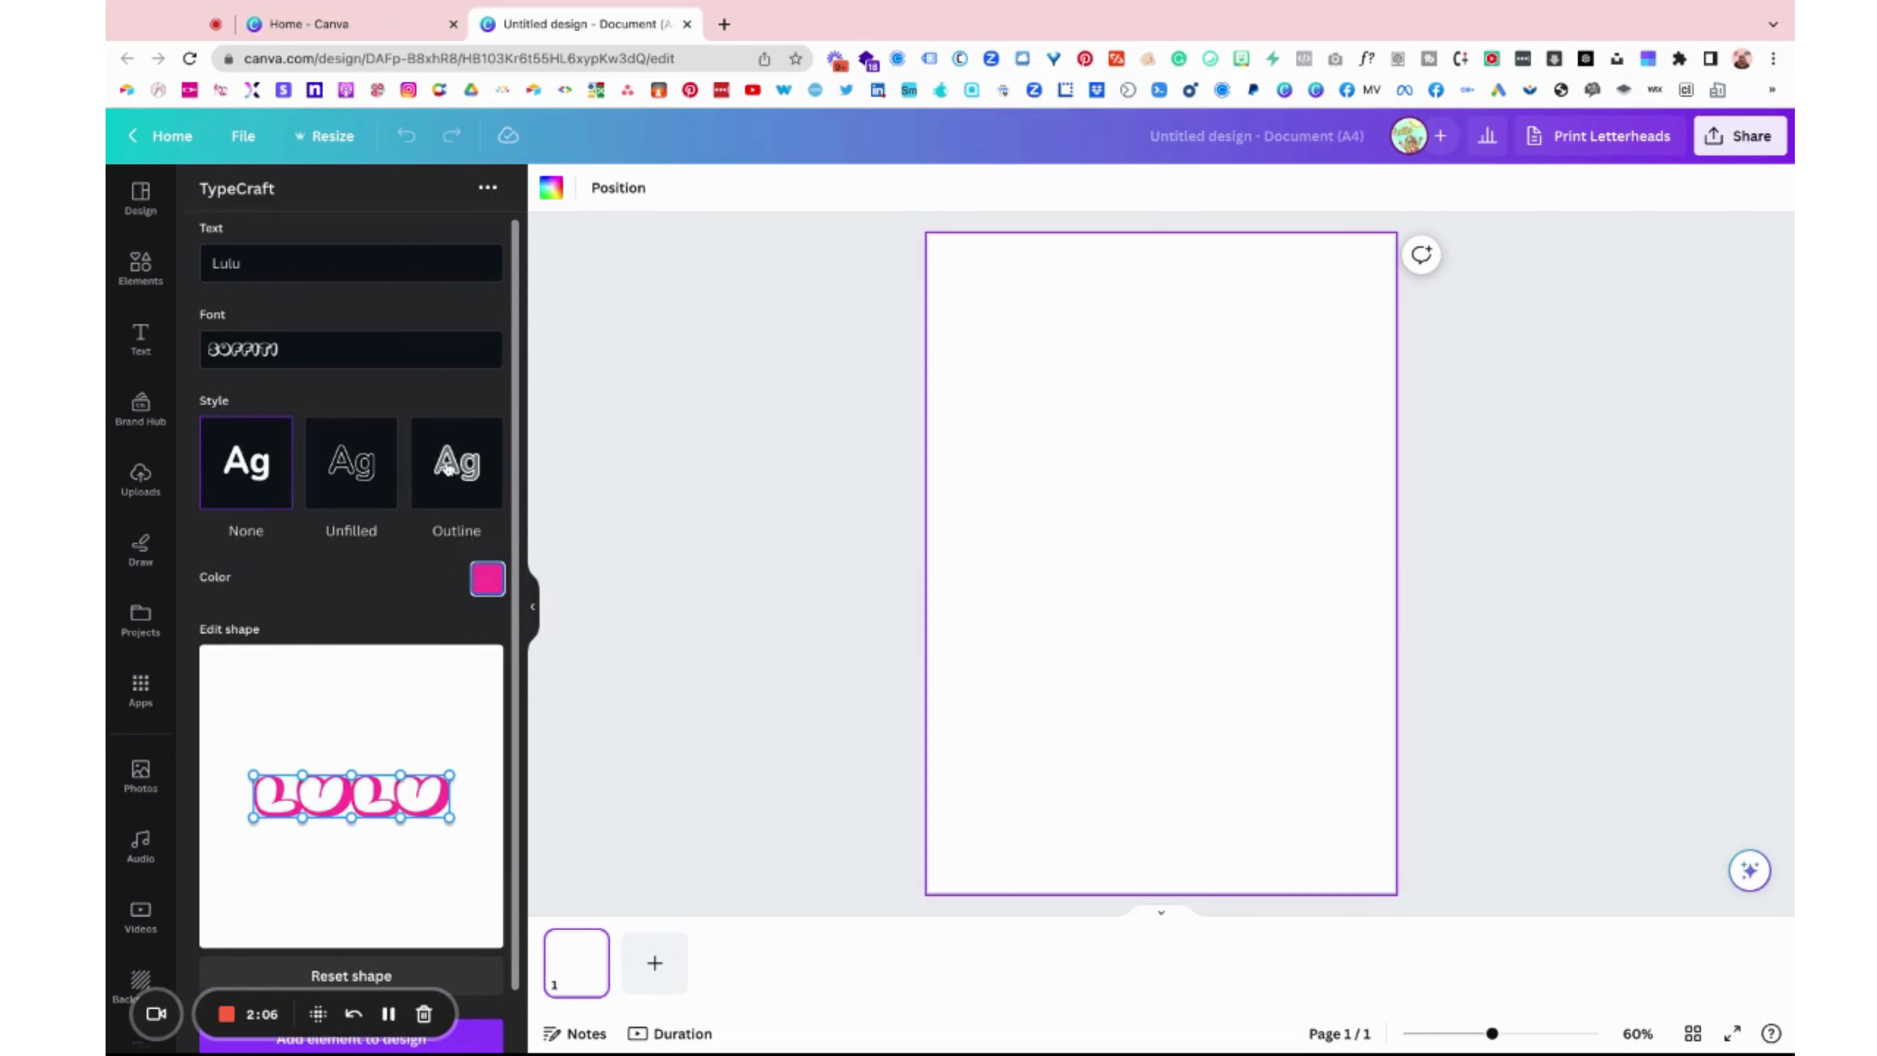
Apply the Outline style to the lettering and set its border colour to light pink.
click(451, 461)
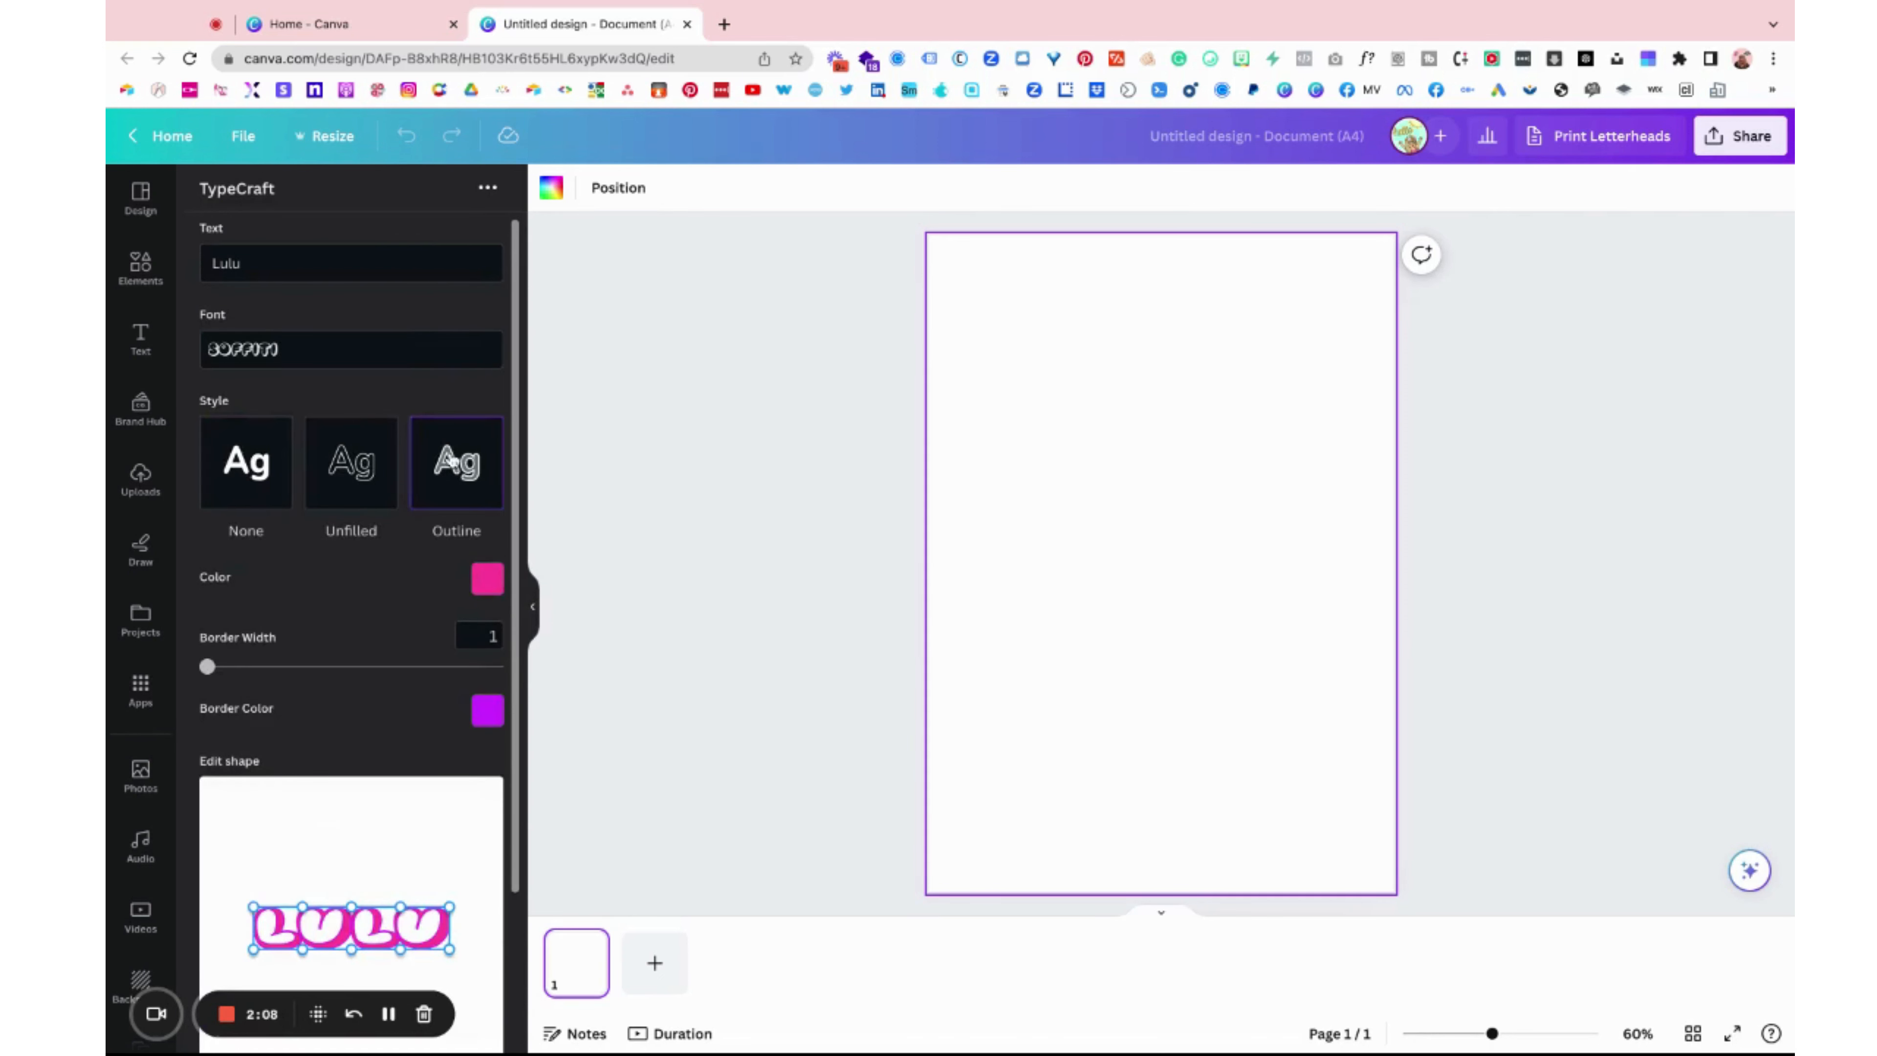
click(487, 709)
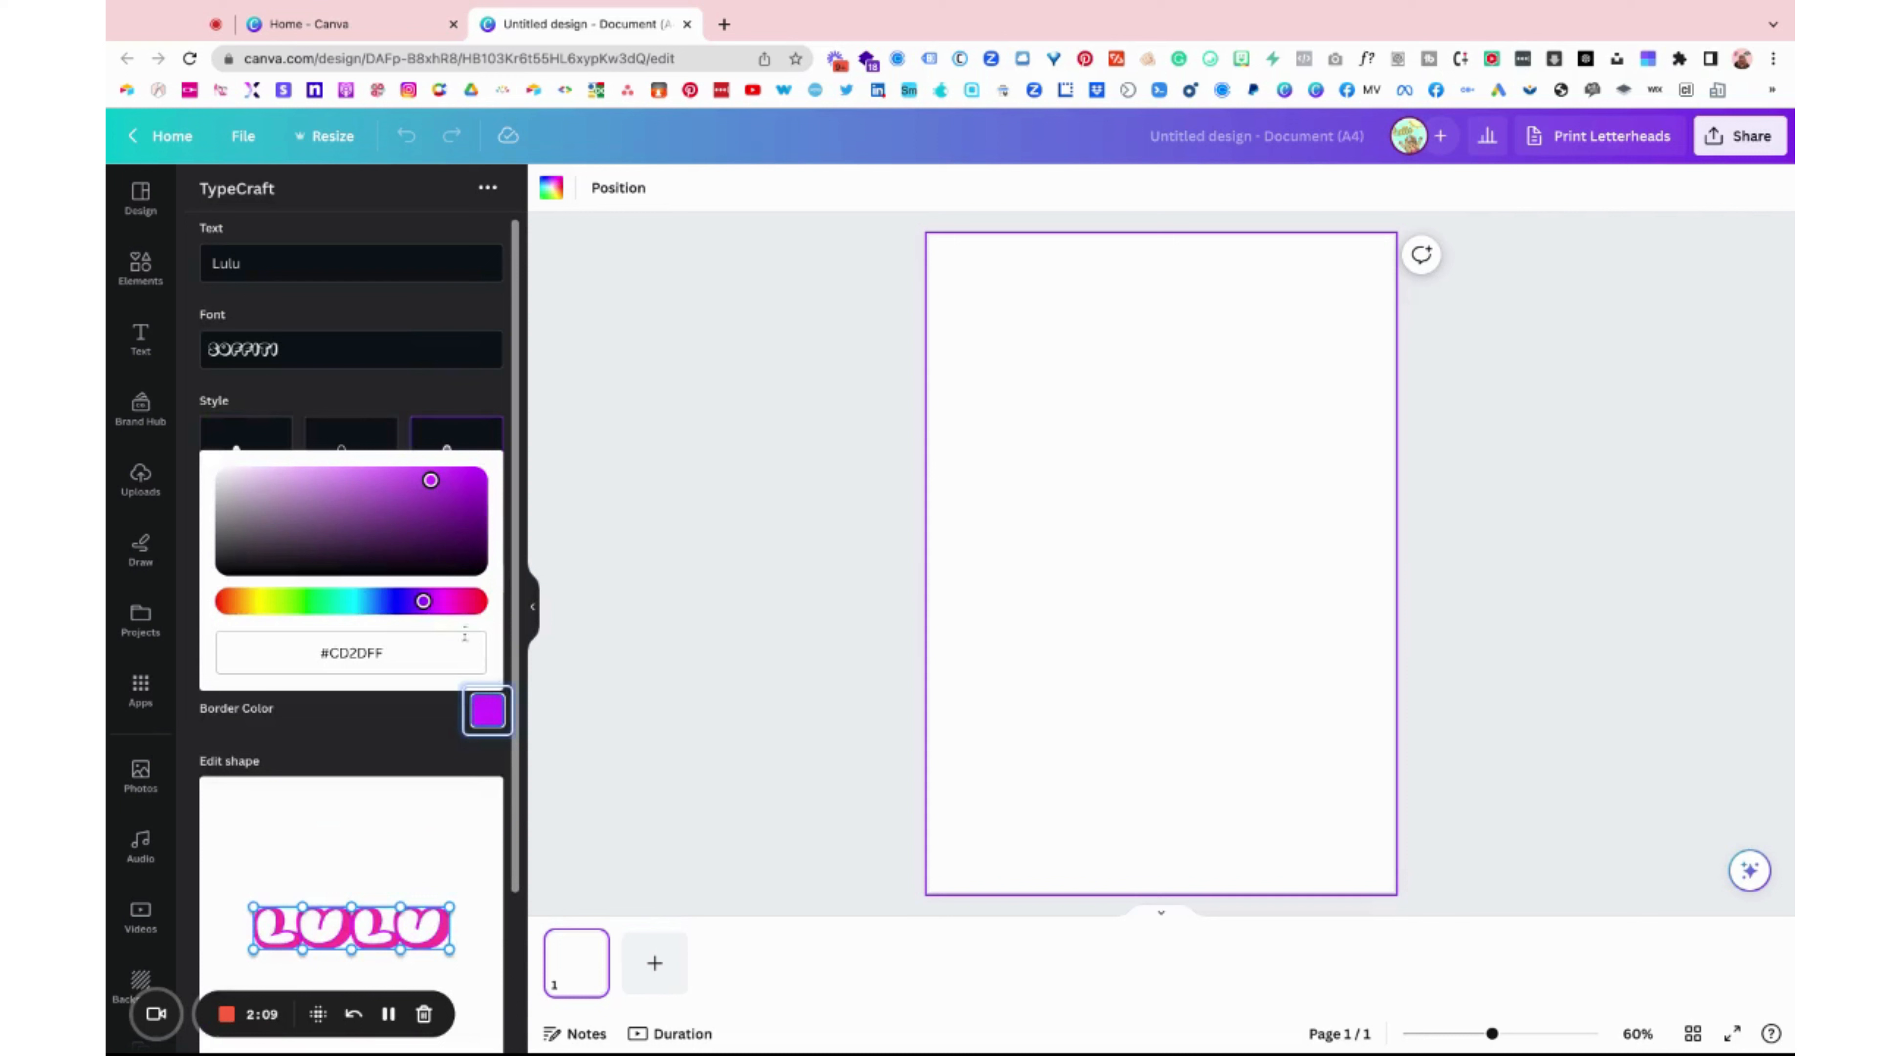
click(437, 602)
drag(442, 601, 454, 602)
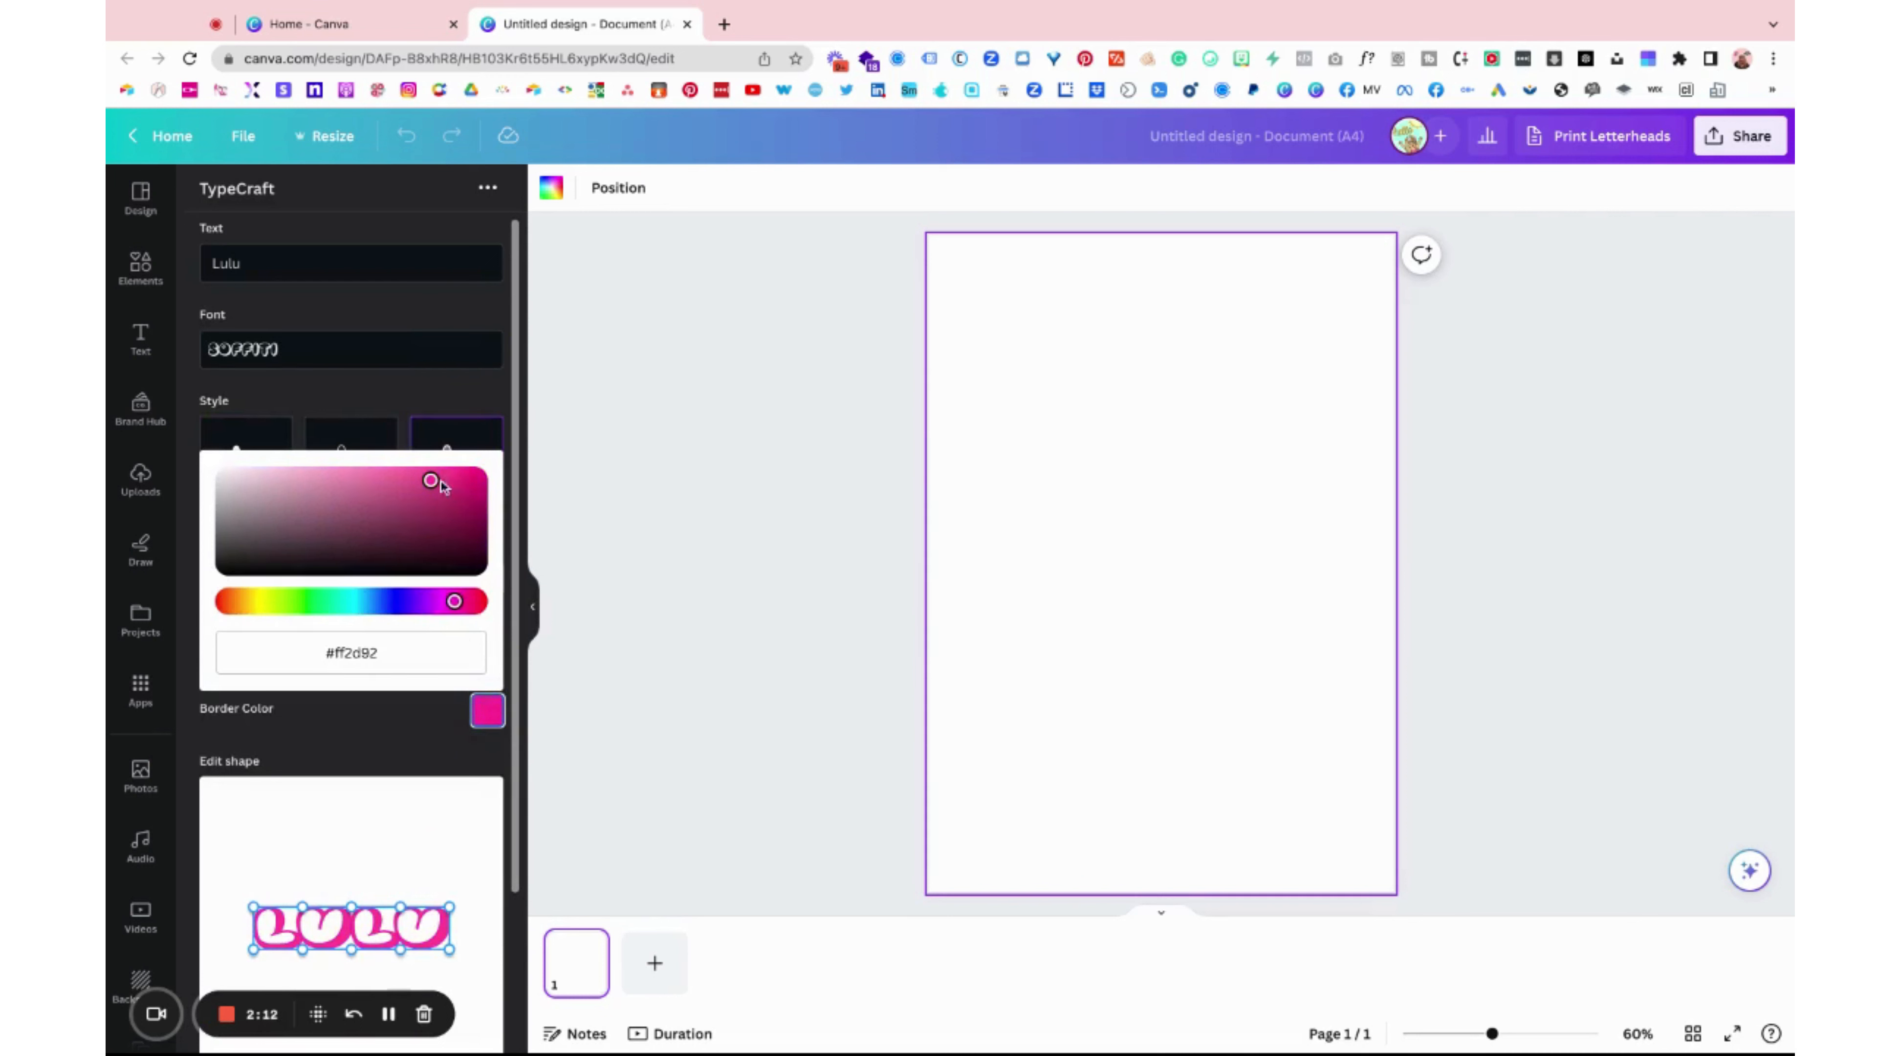
drag(430, 480, 315, 480)
key(Escape)
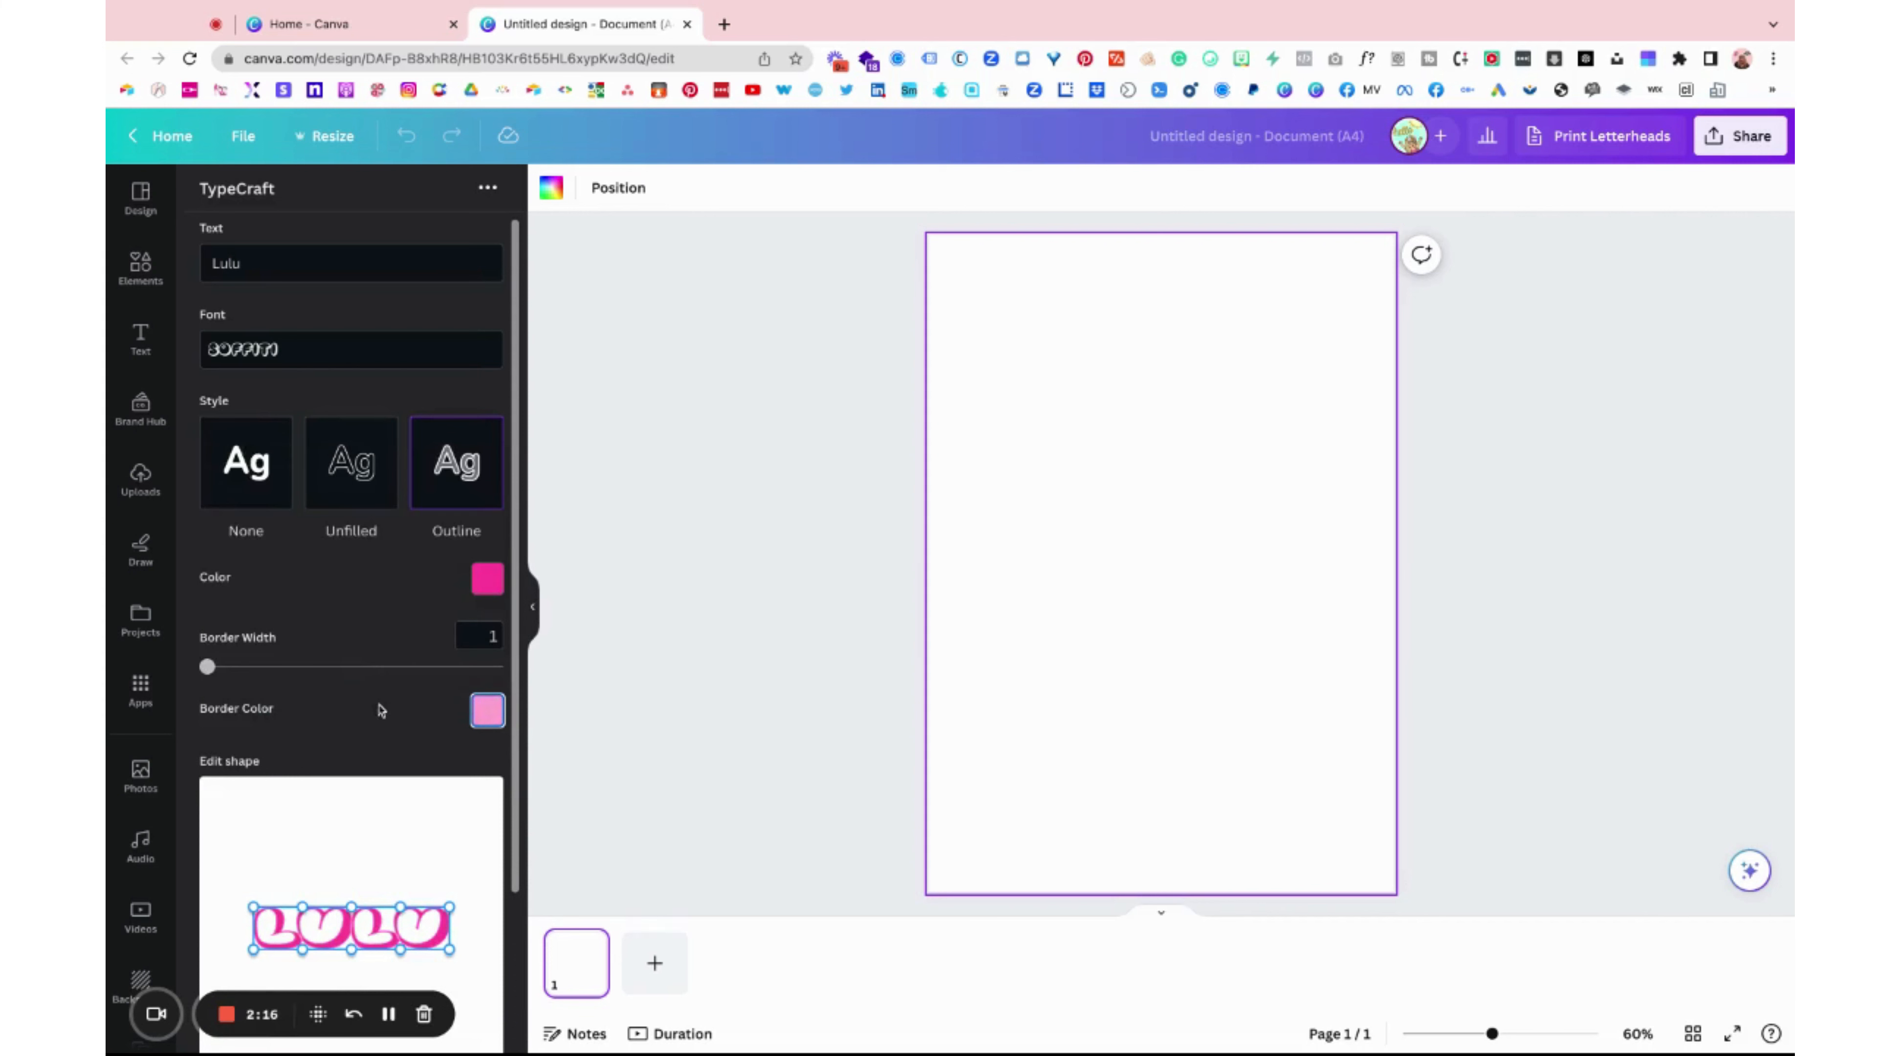
Shape the TypeCraft lettering into a heart with two raised upper curves and a lowered bottom point, and add it to the design.
scroll(394, 695, down, 3)
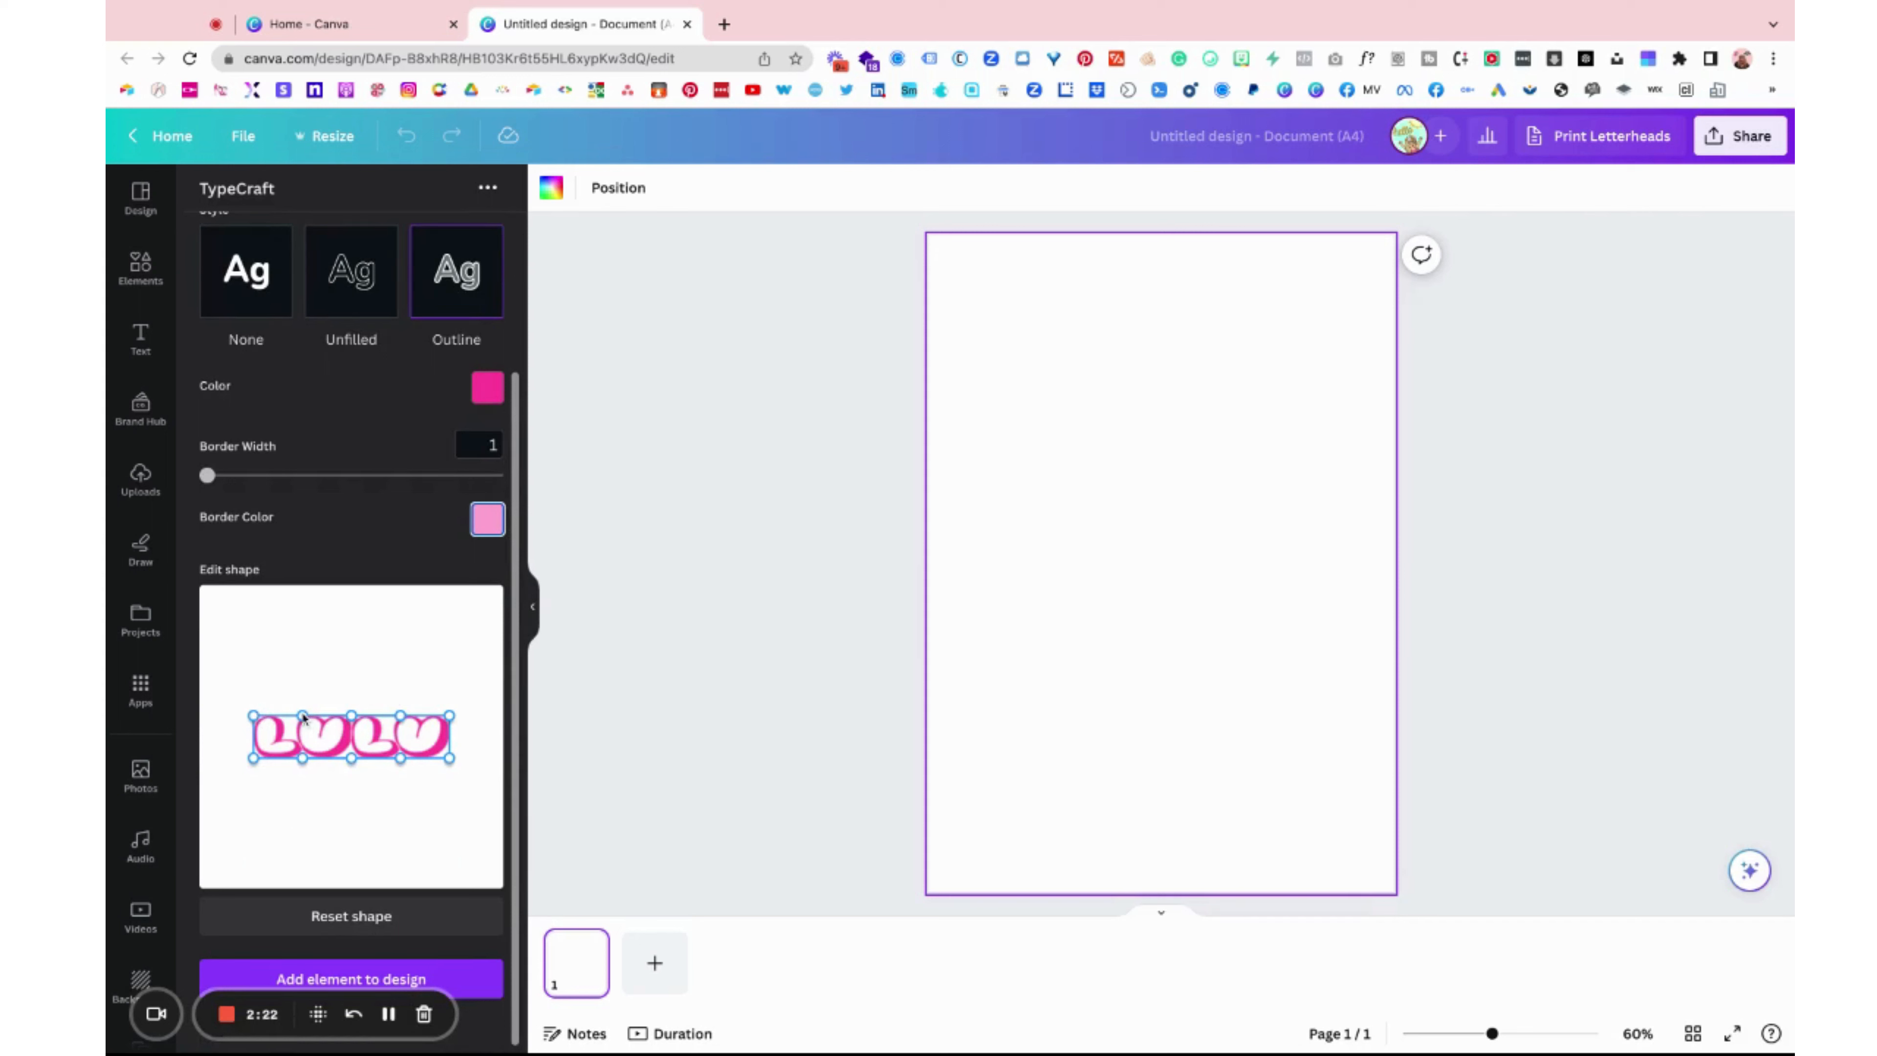
drag(303, 715, 304, 659)
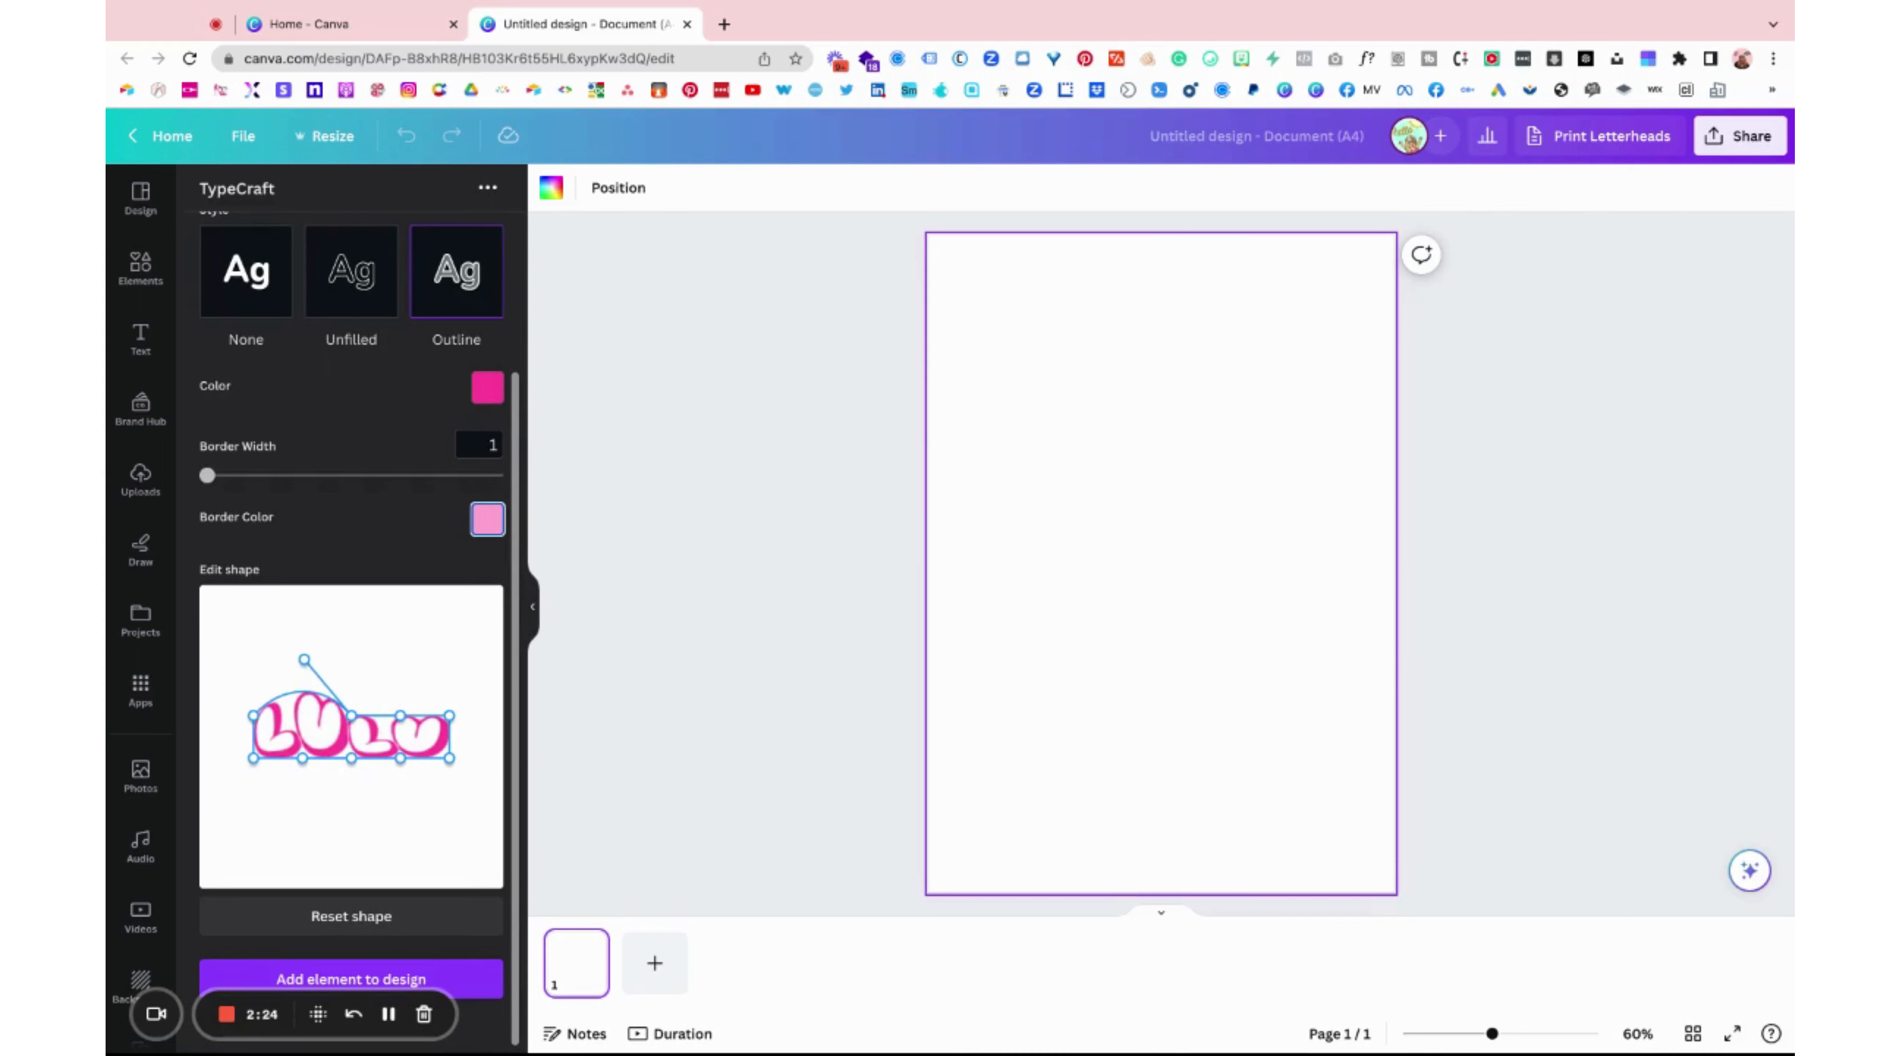
drag(401, 716, 414, 677)
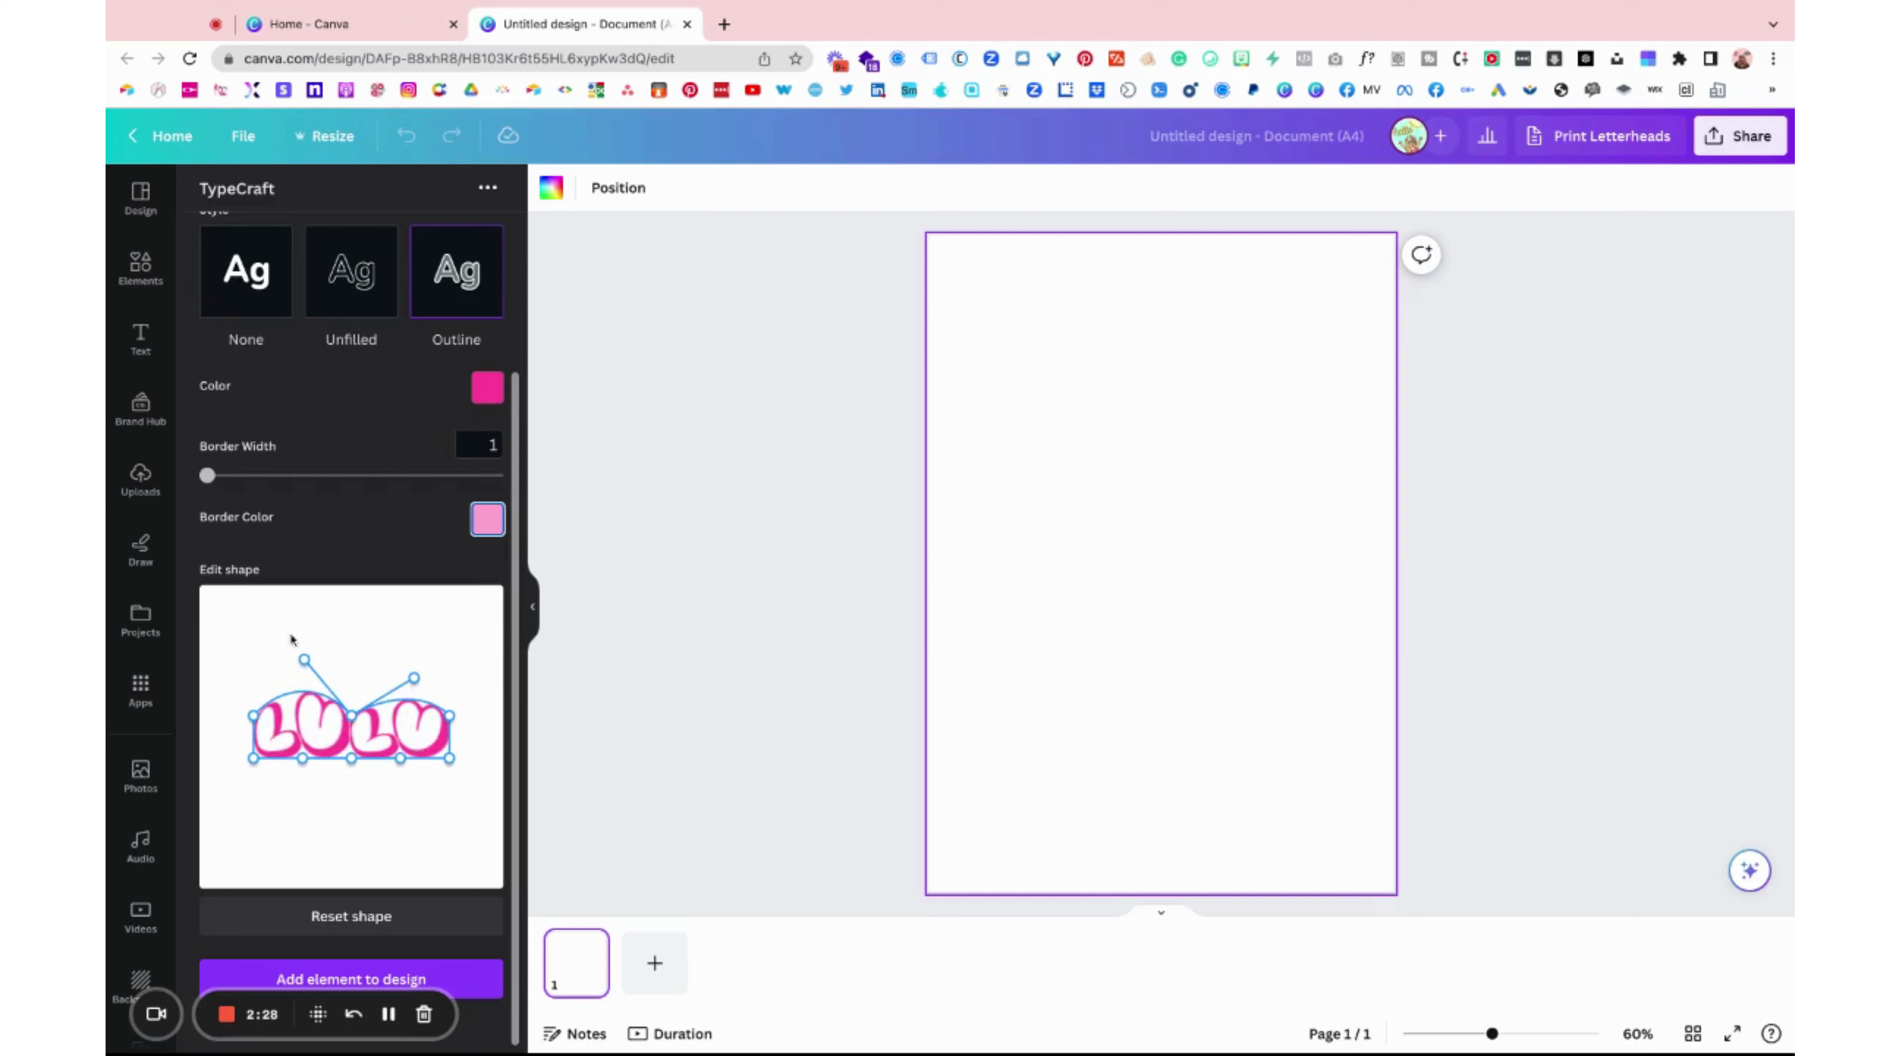
drag(416, 688, 399, 660)
drag(352, 761, 348, 822)
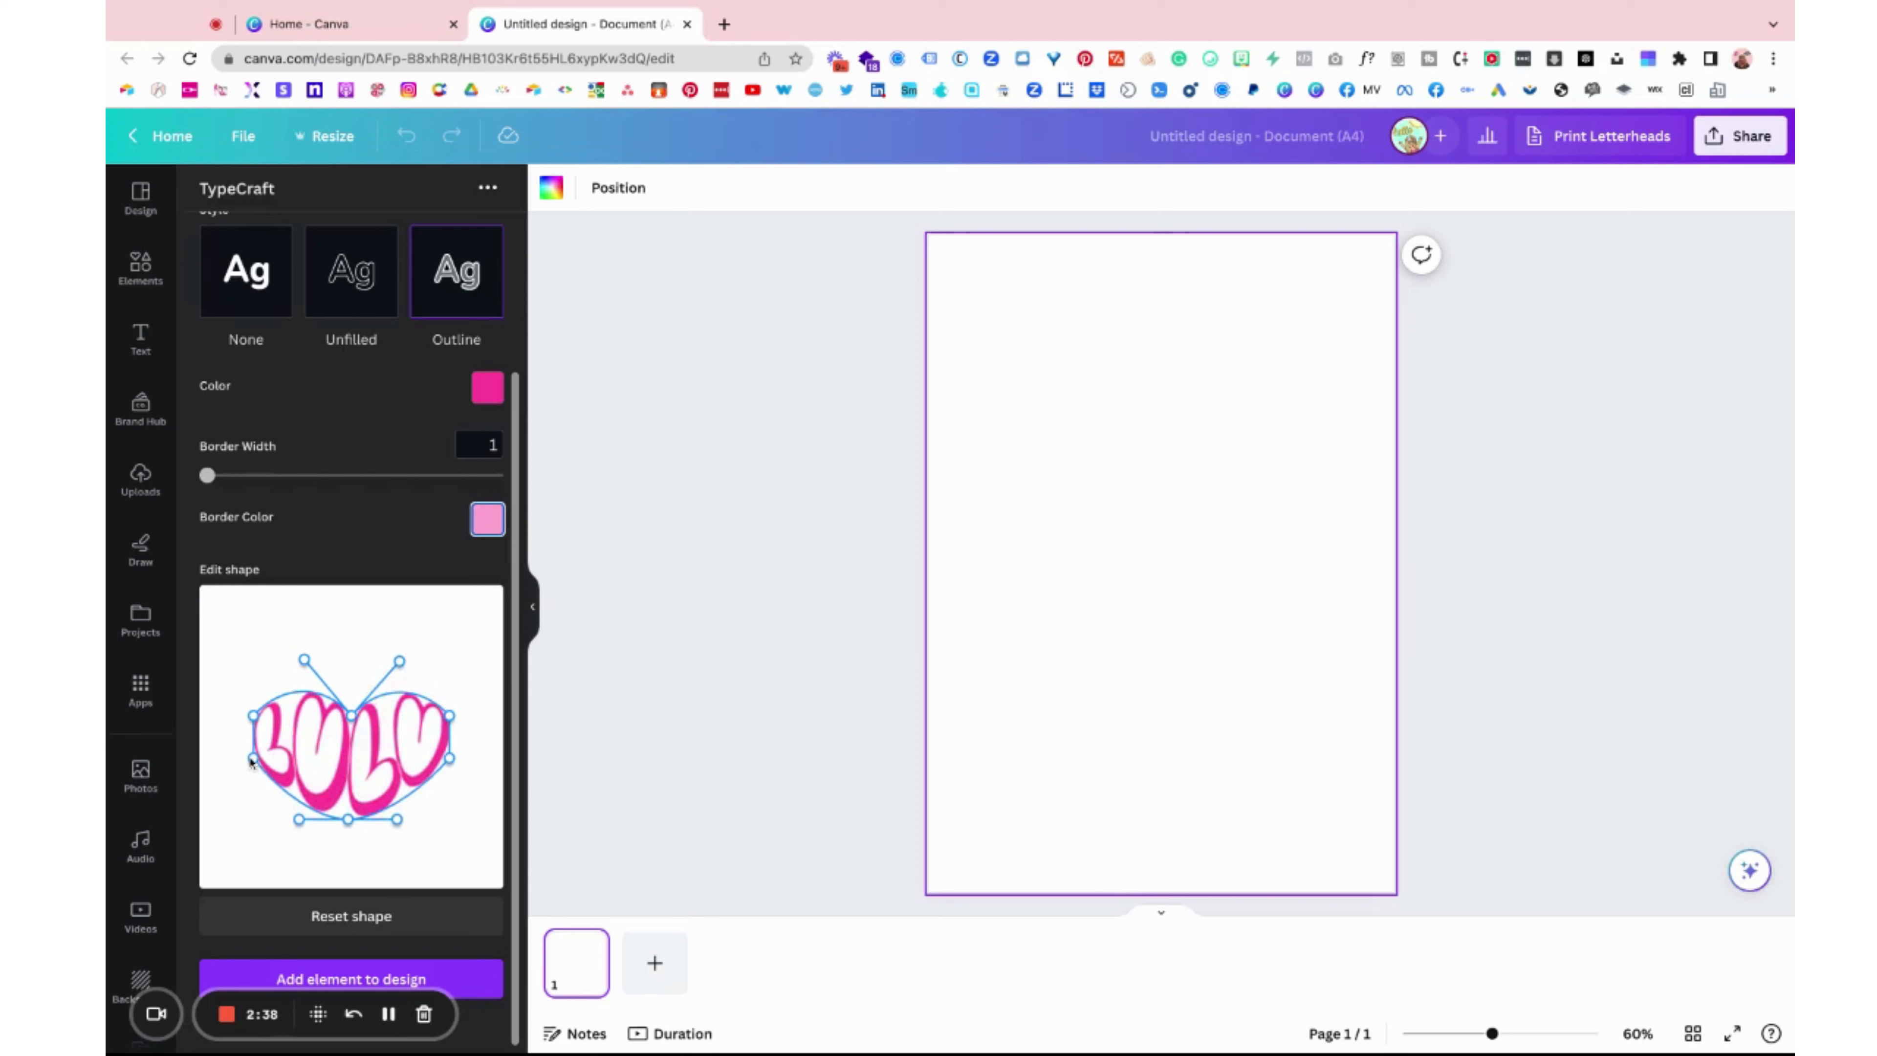
drag(253, 757, 257, 755)
drag(452, 762, 453, 763)
drag(347, 819, 347, 836)
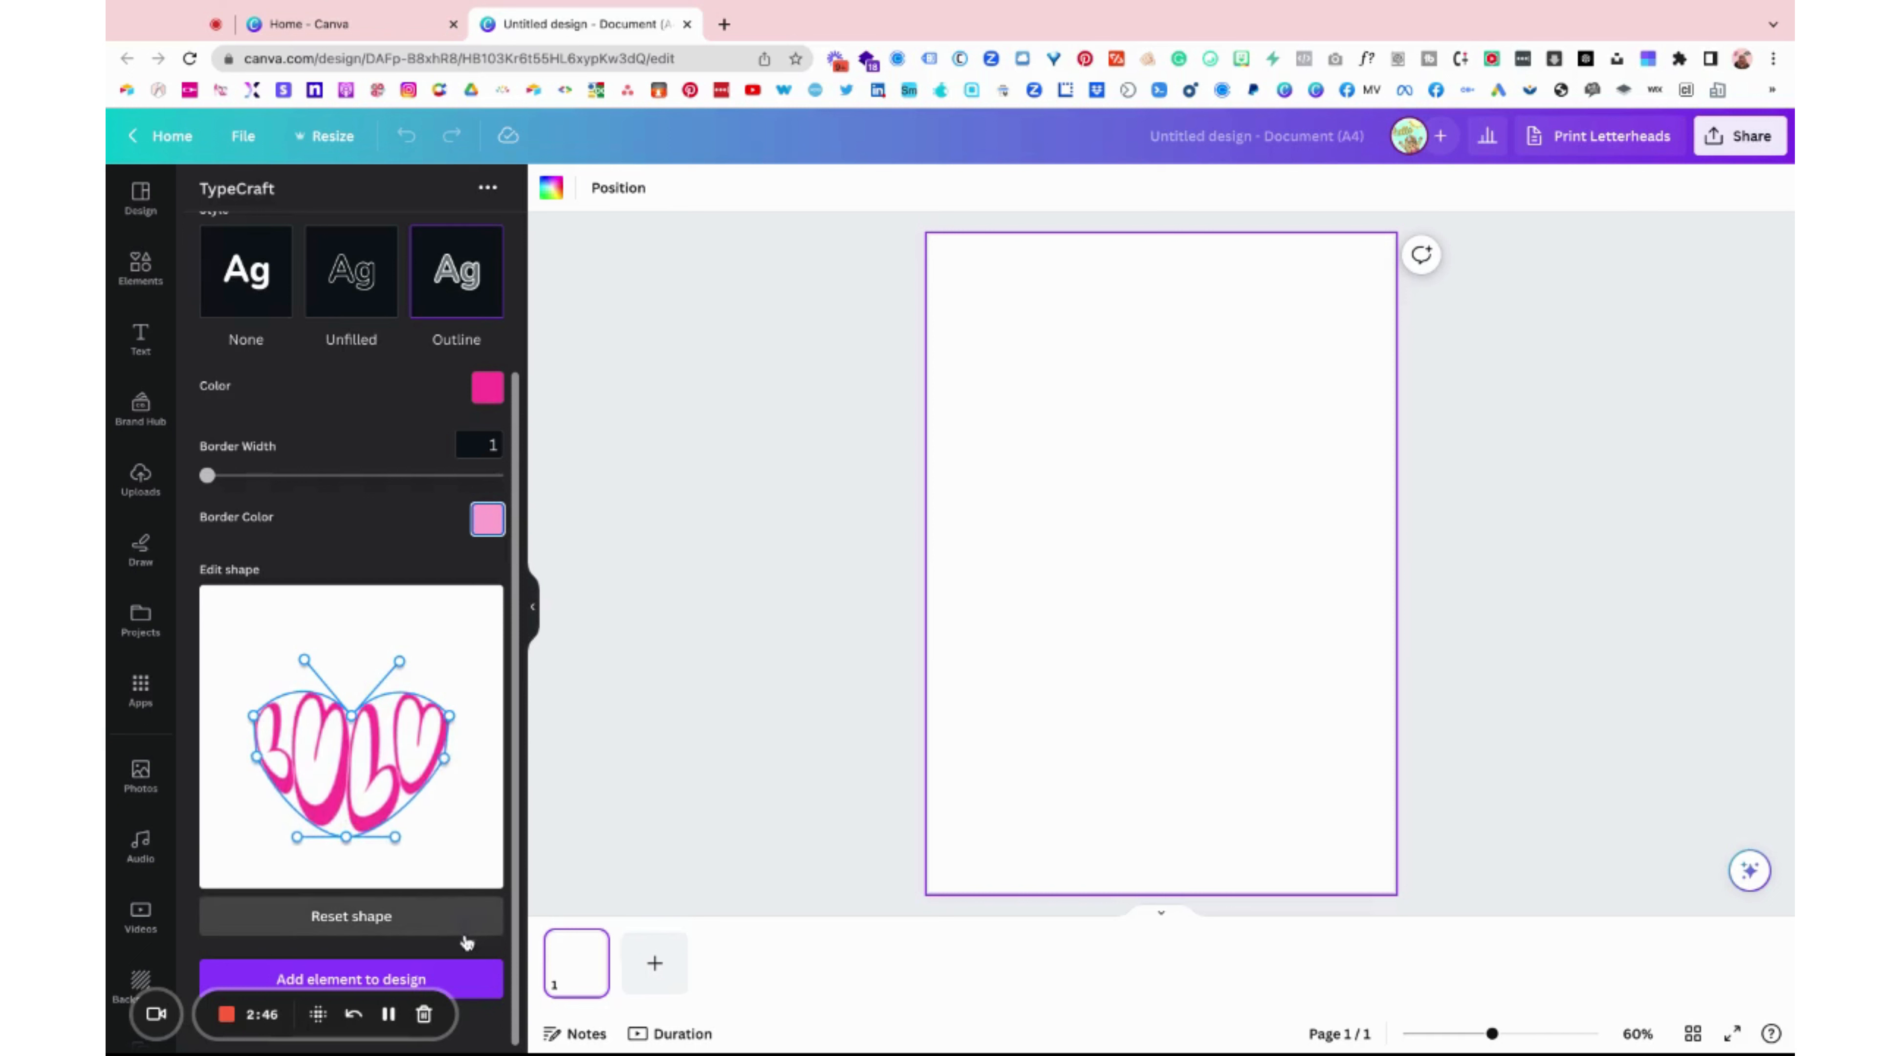
click(481, 981)
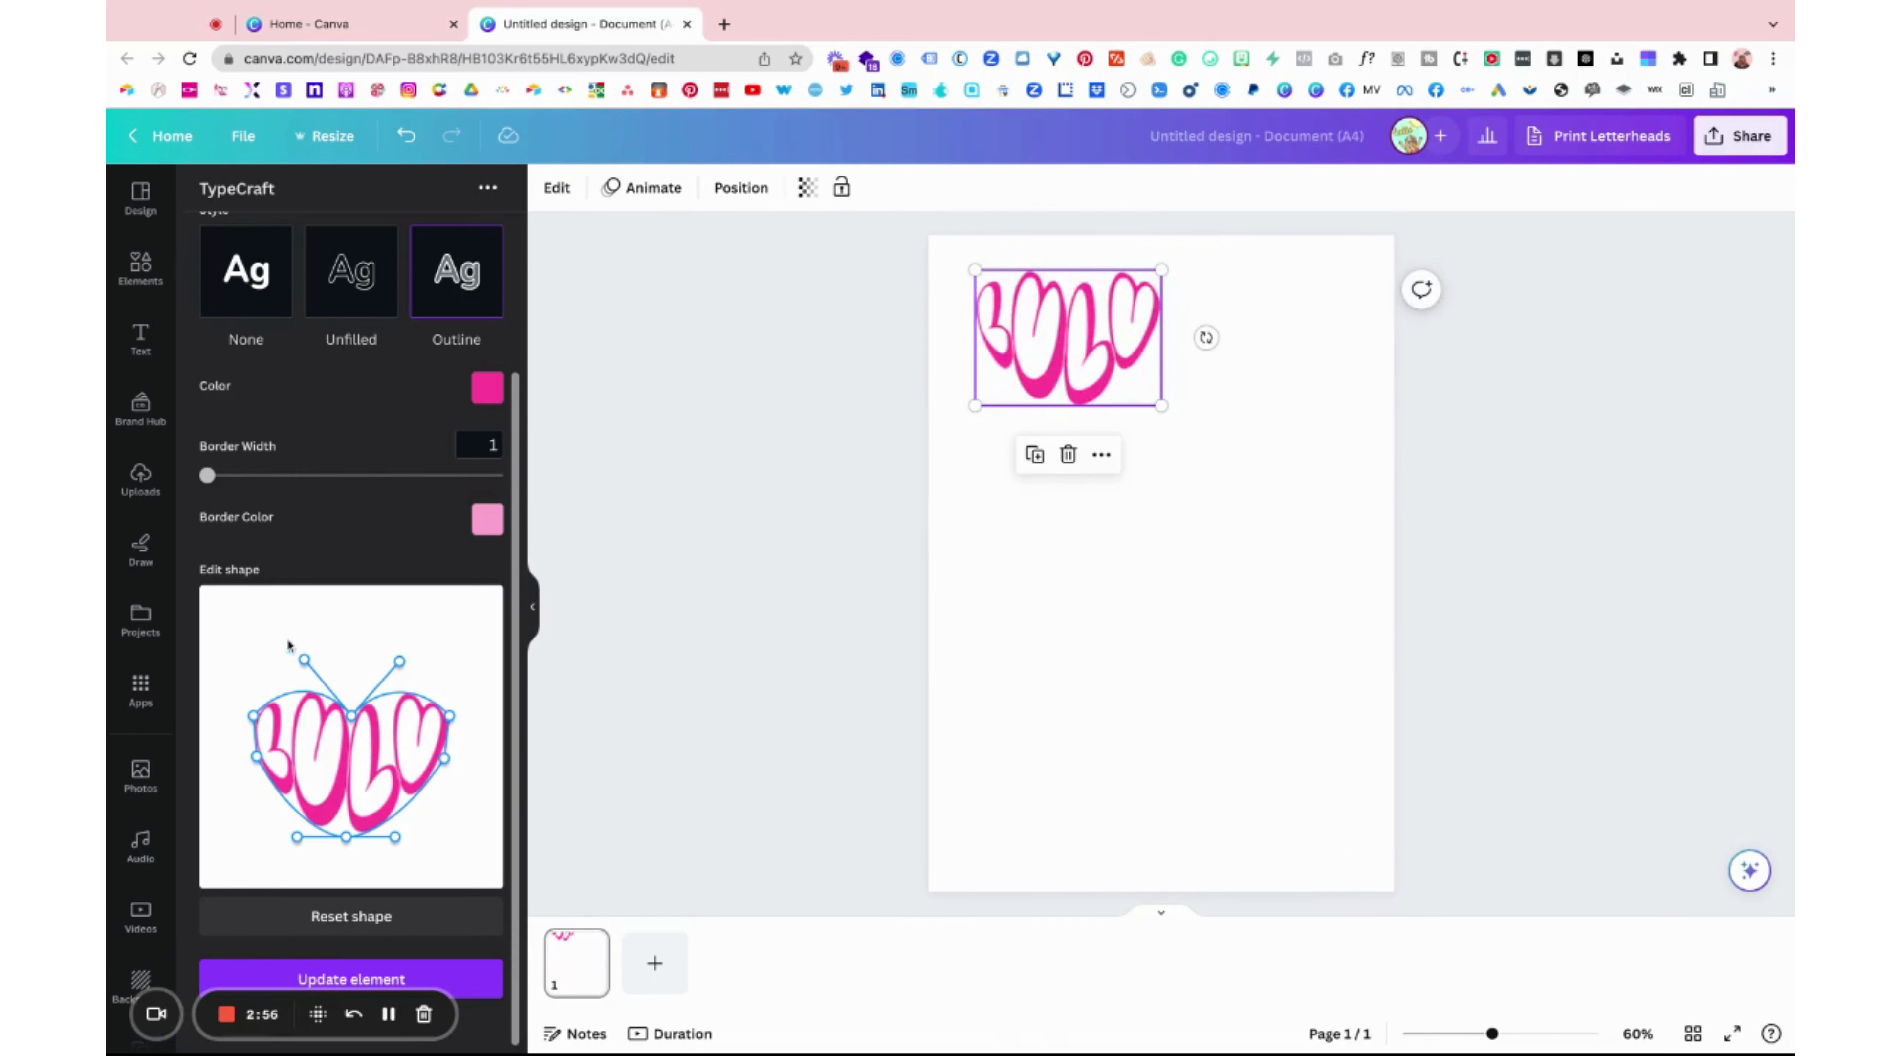
Flatten both upper curves of the heart shape, lower its bottom point slightly, and update the lettering on the page.
drag(305, 659, 404, 687)
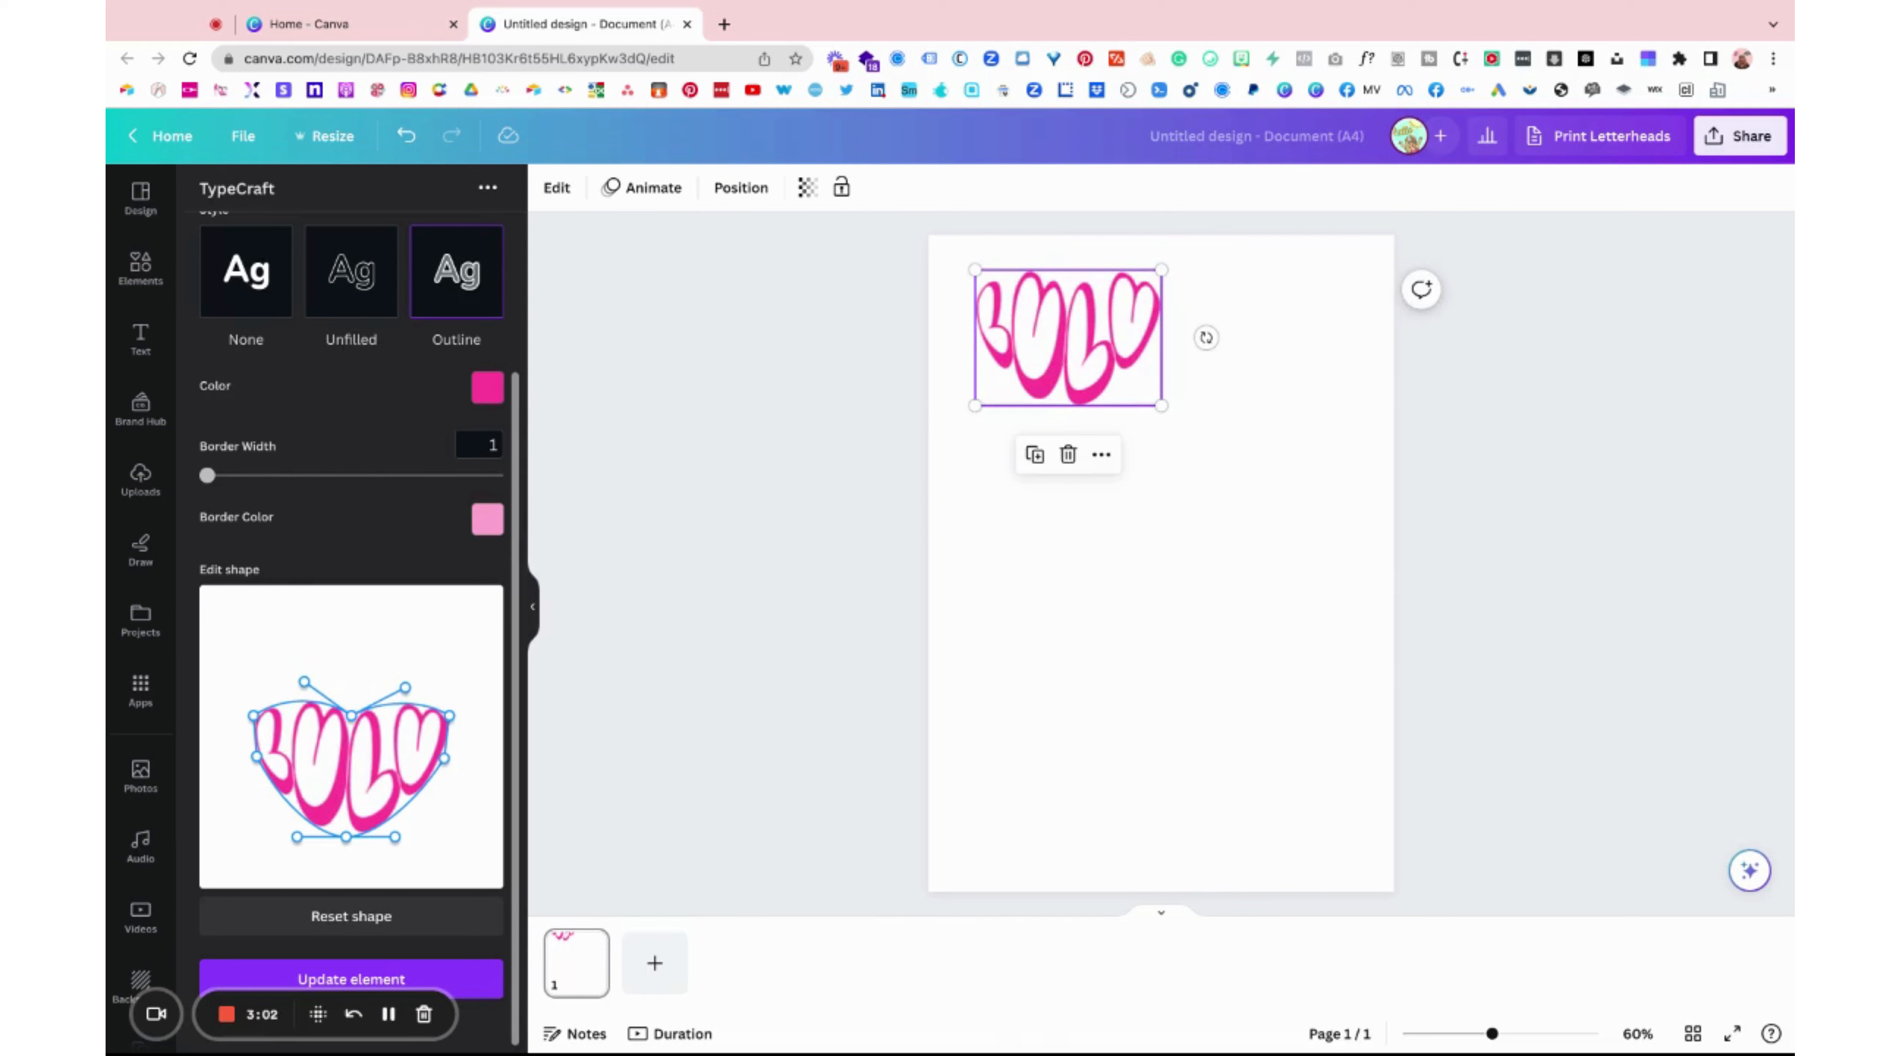
mouse_move(348, 838)
mouse_down()
mouse_move(346, 861)
mouse_move(347, 840)
mouse_up()
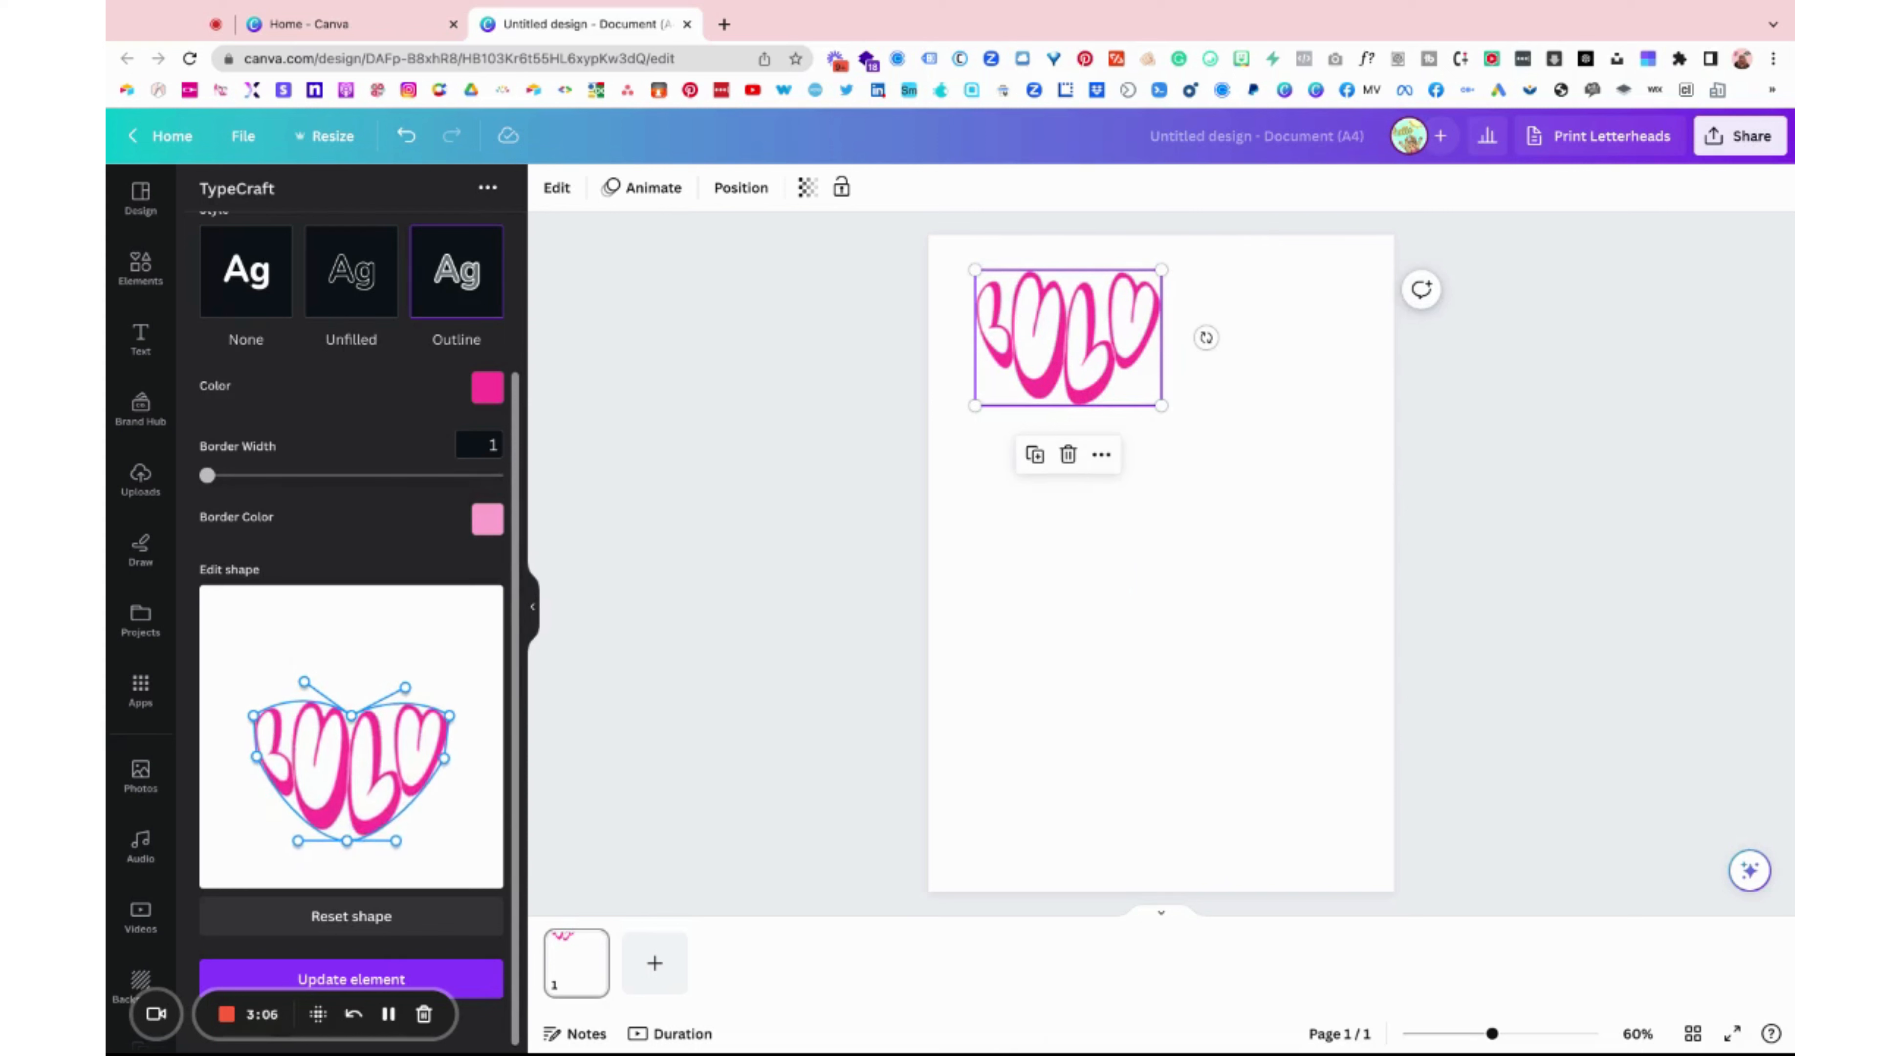
click(355, 978)
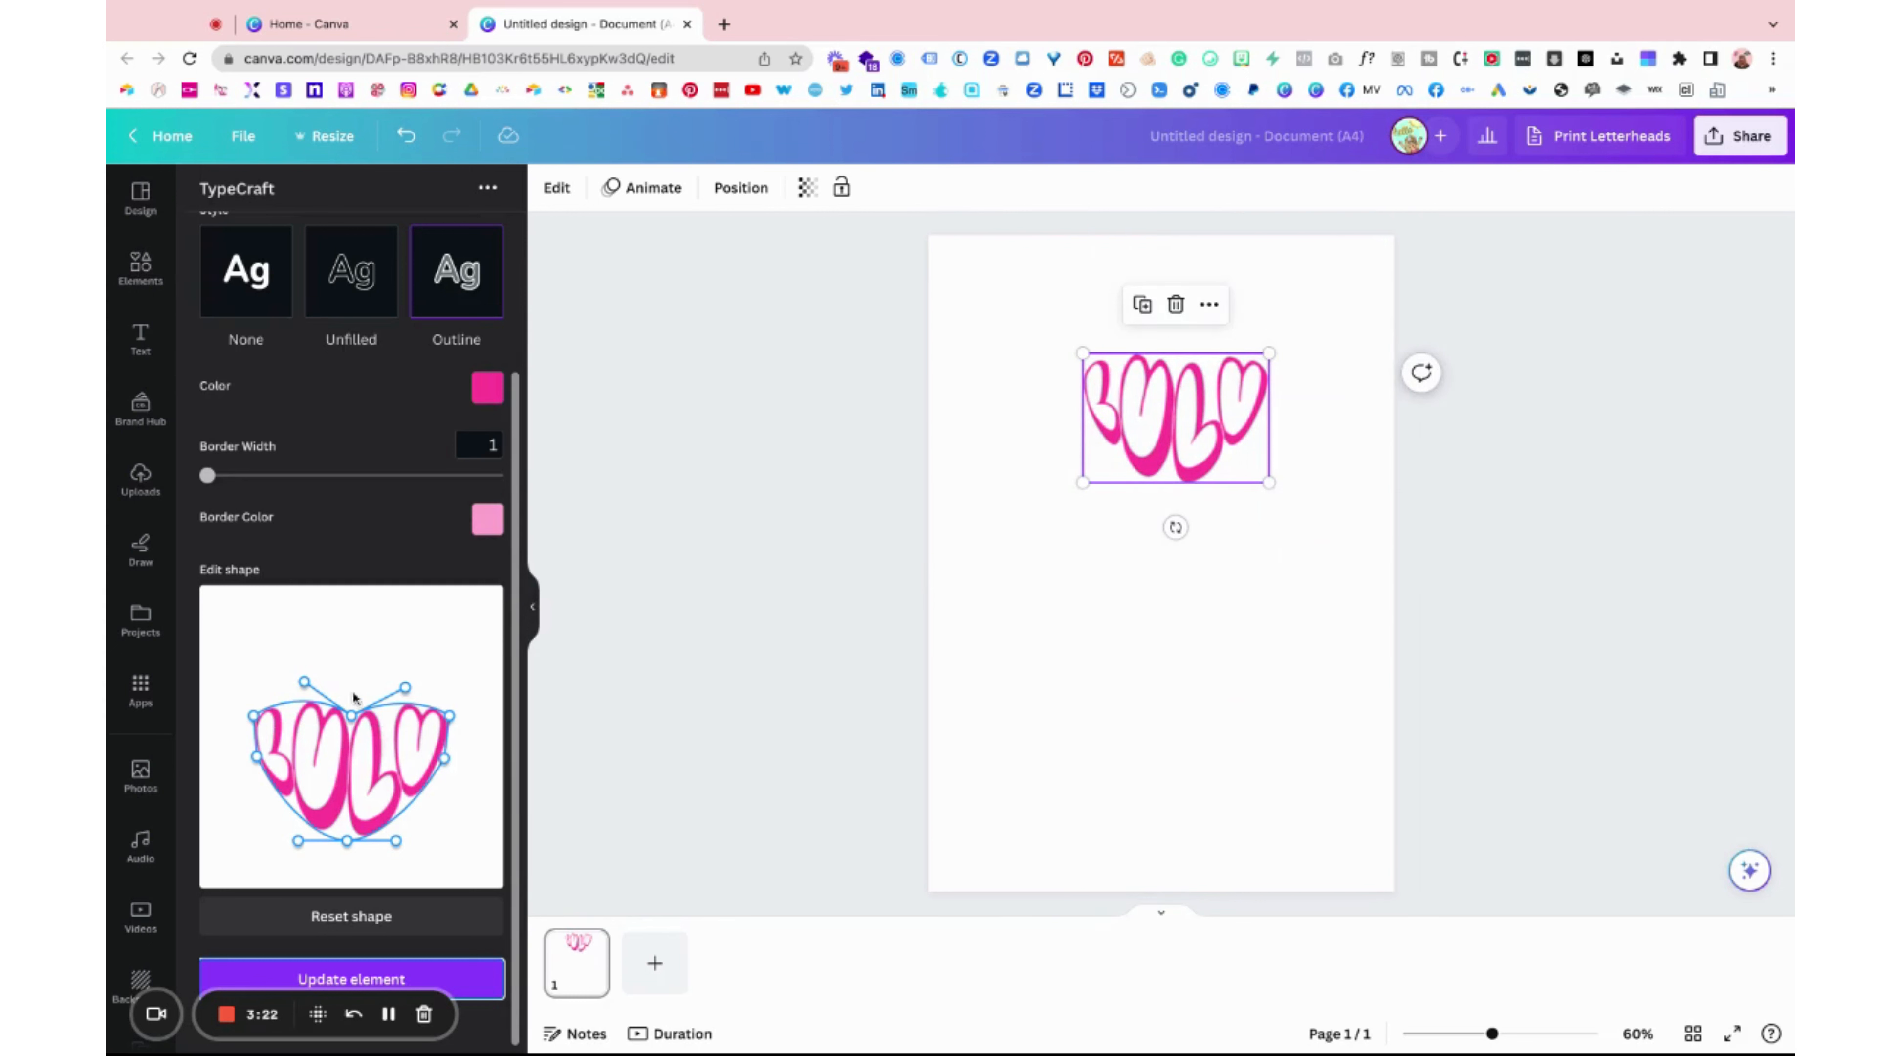
Try the heart lettering at nearly full page width, then shrink it into the page's upper-right corner.
drag(1145, 405, 1022, 310)
drag(1147, 387, 1308, 500)
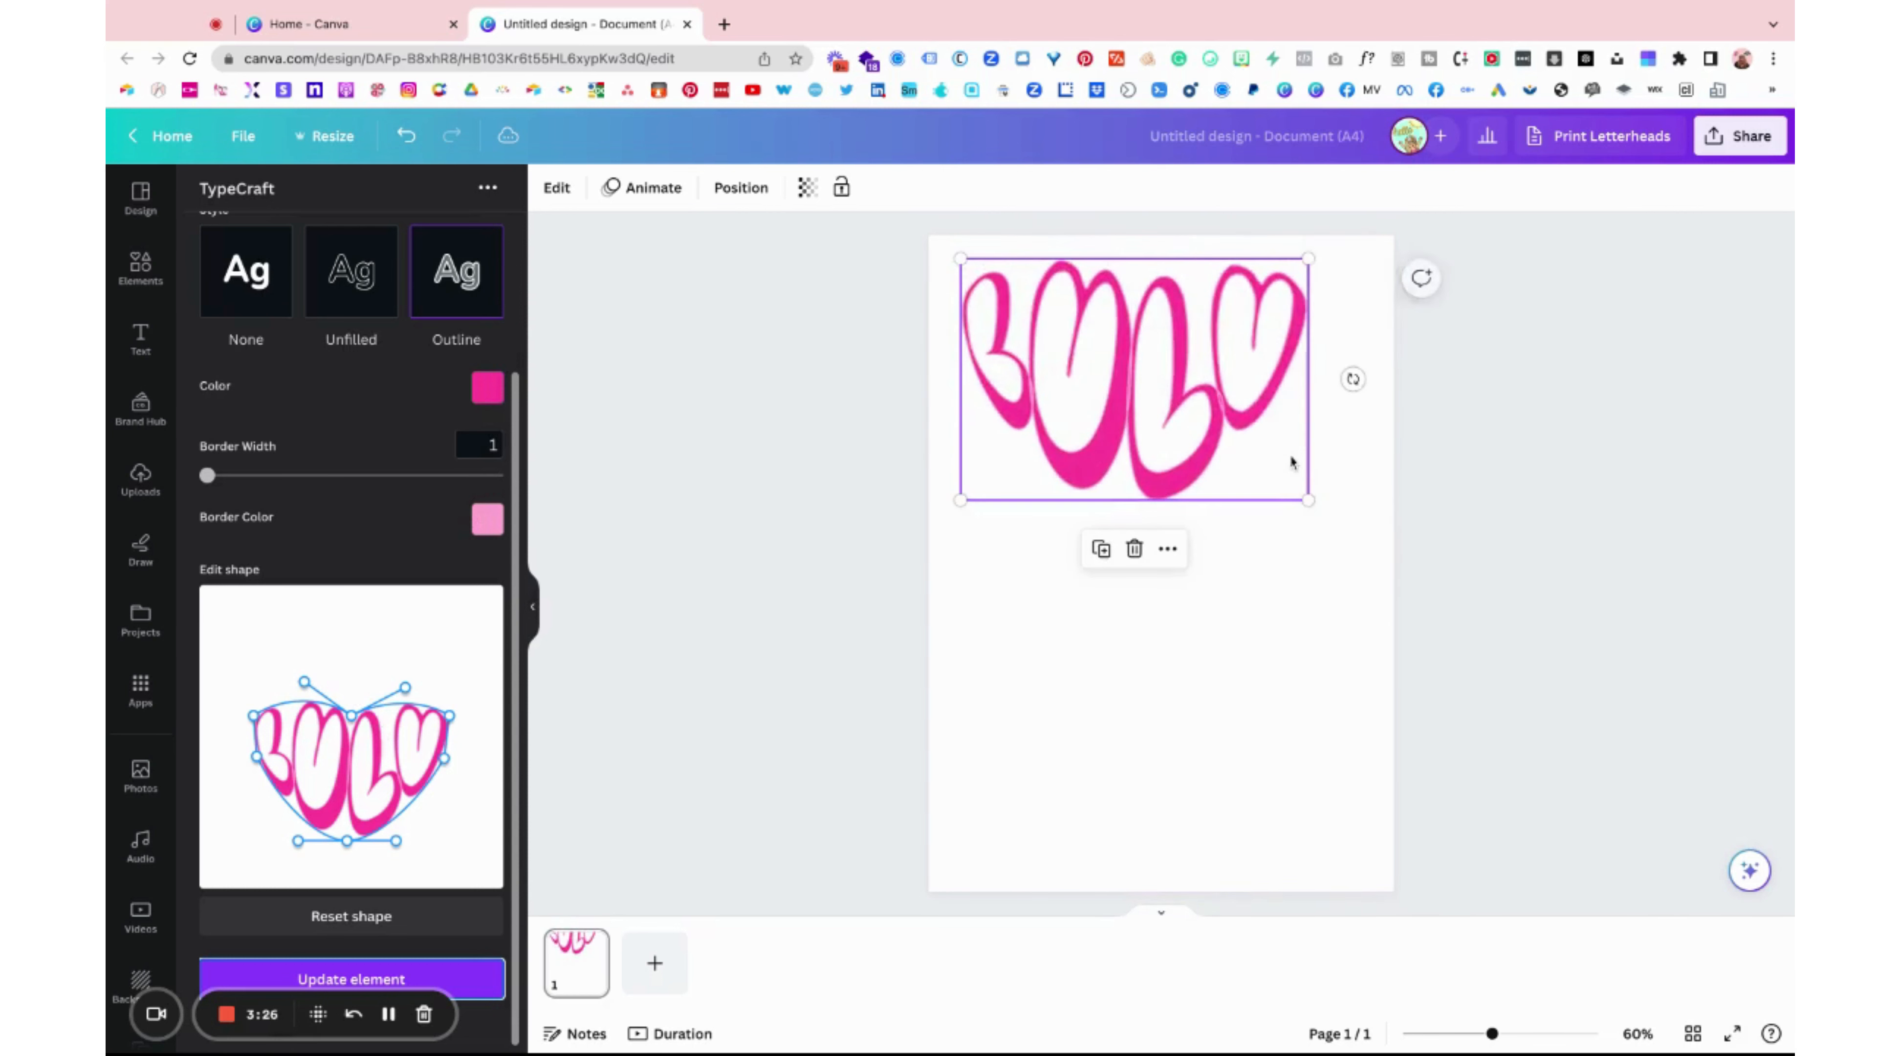
mouse_move(1207, 407)
mouse_down()
mouse_move(1246, 477)
mouse_move(1195, 414)
mouse_up()
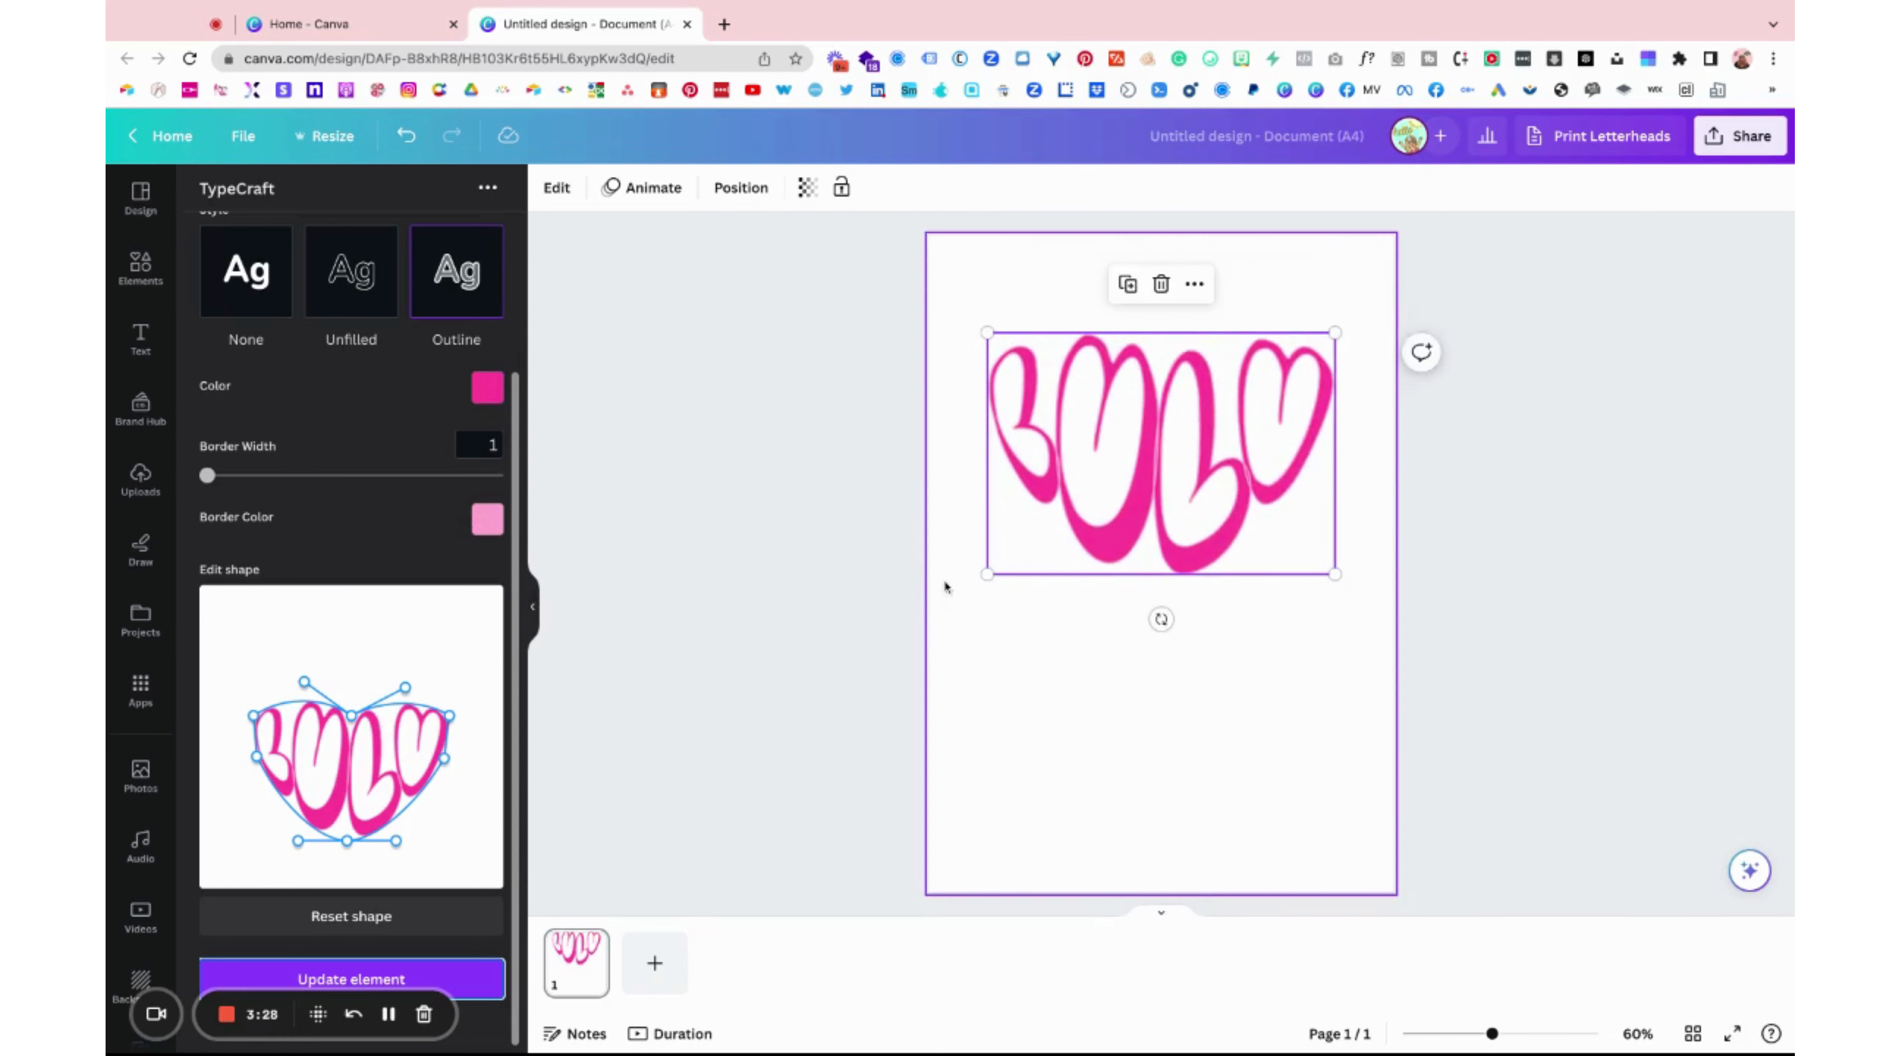
drag(986, 570, 941, 606)
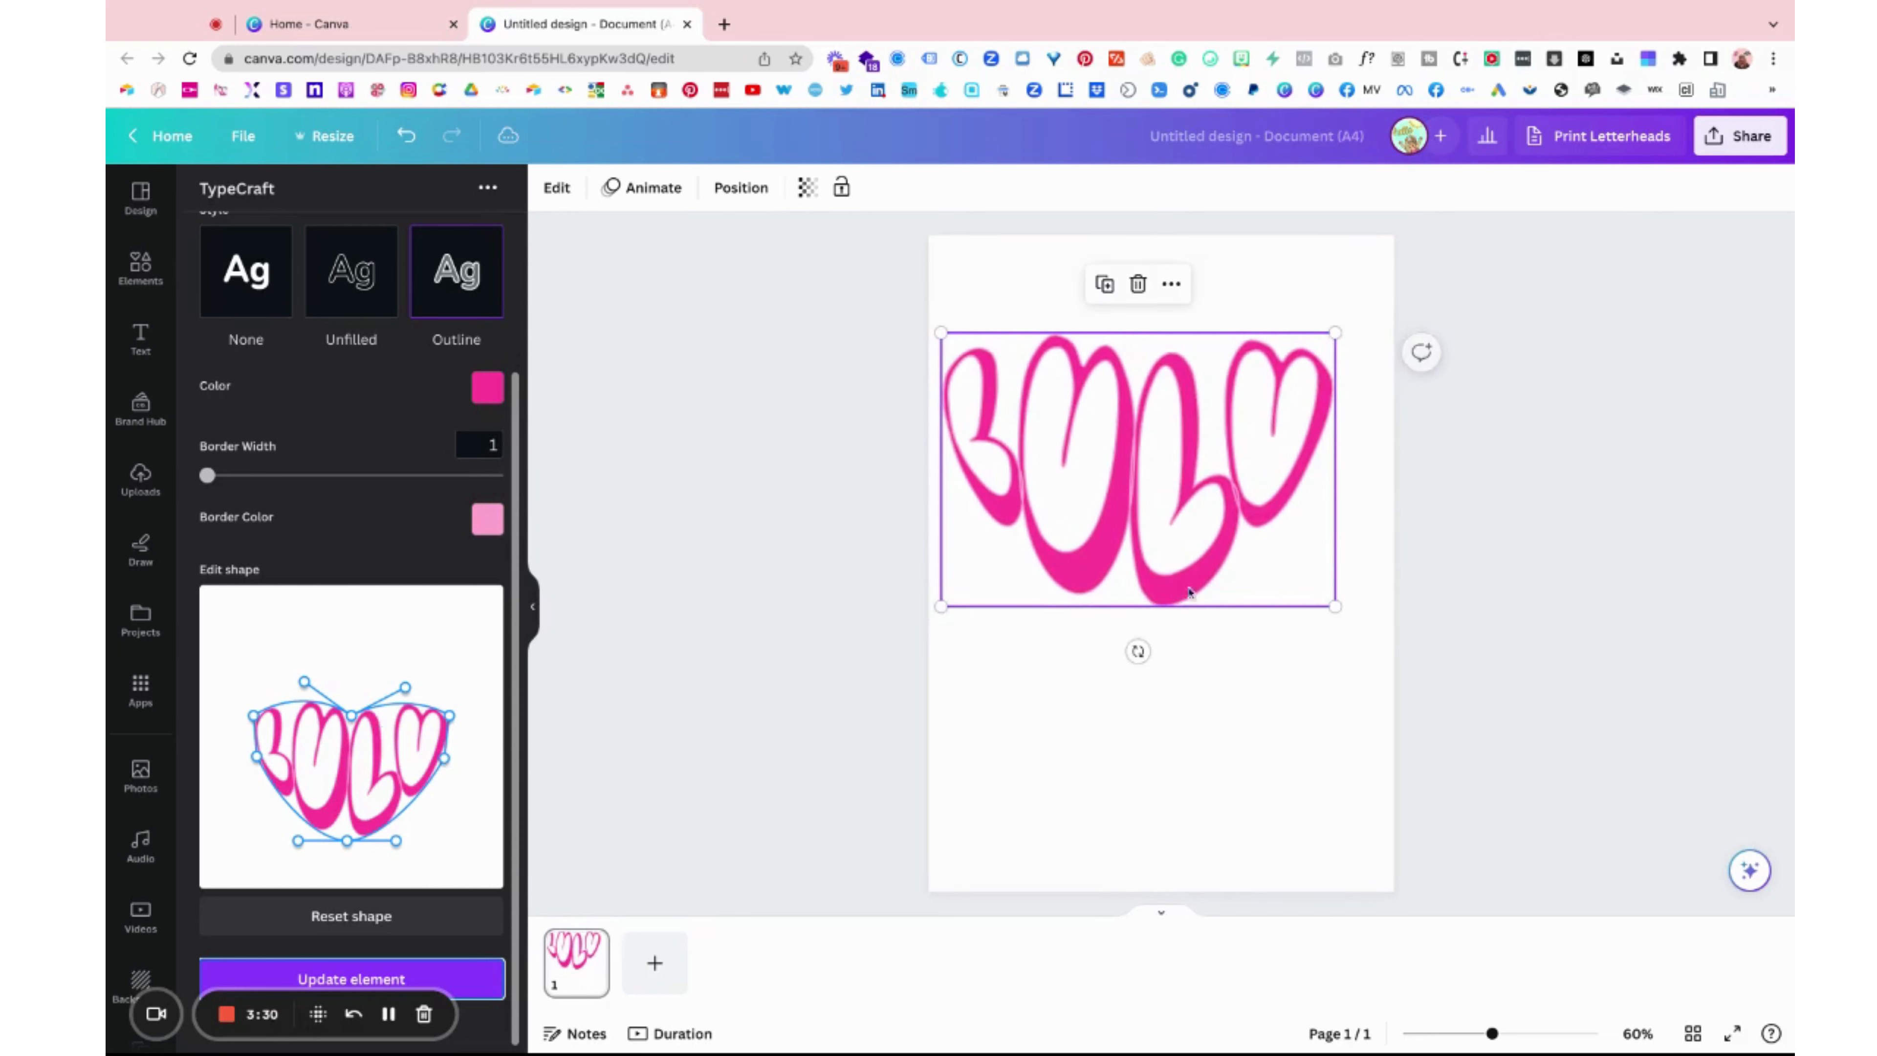
drag(1334, 603, 1364, 626)
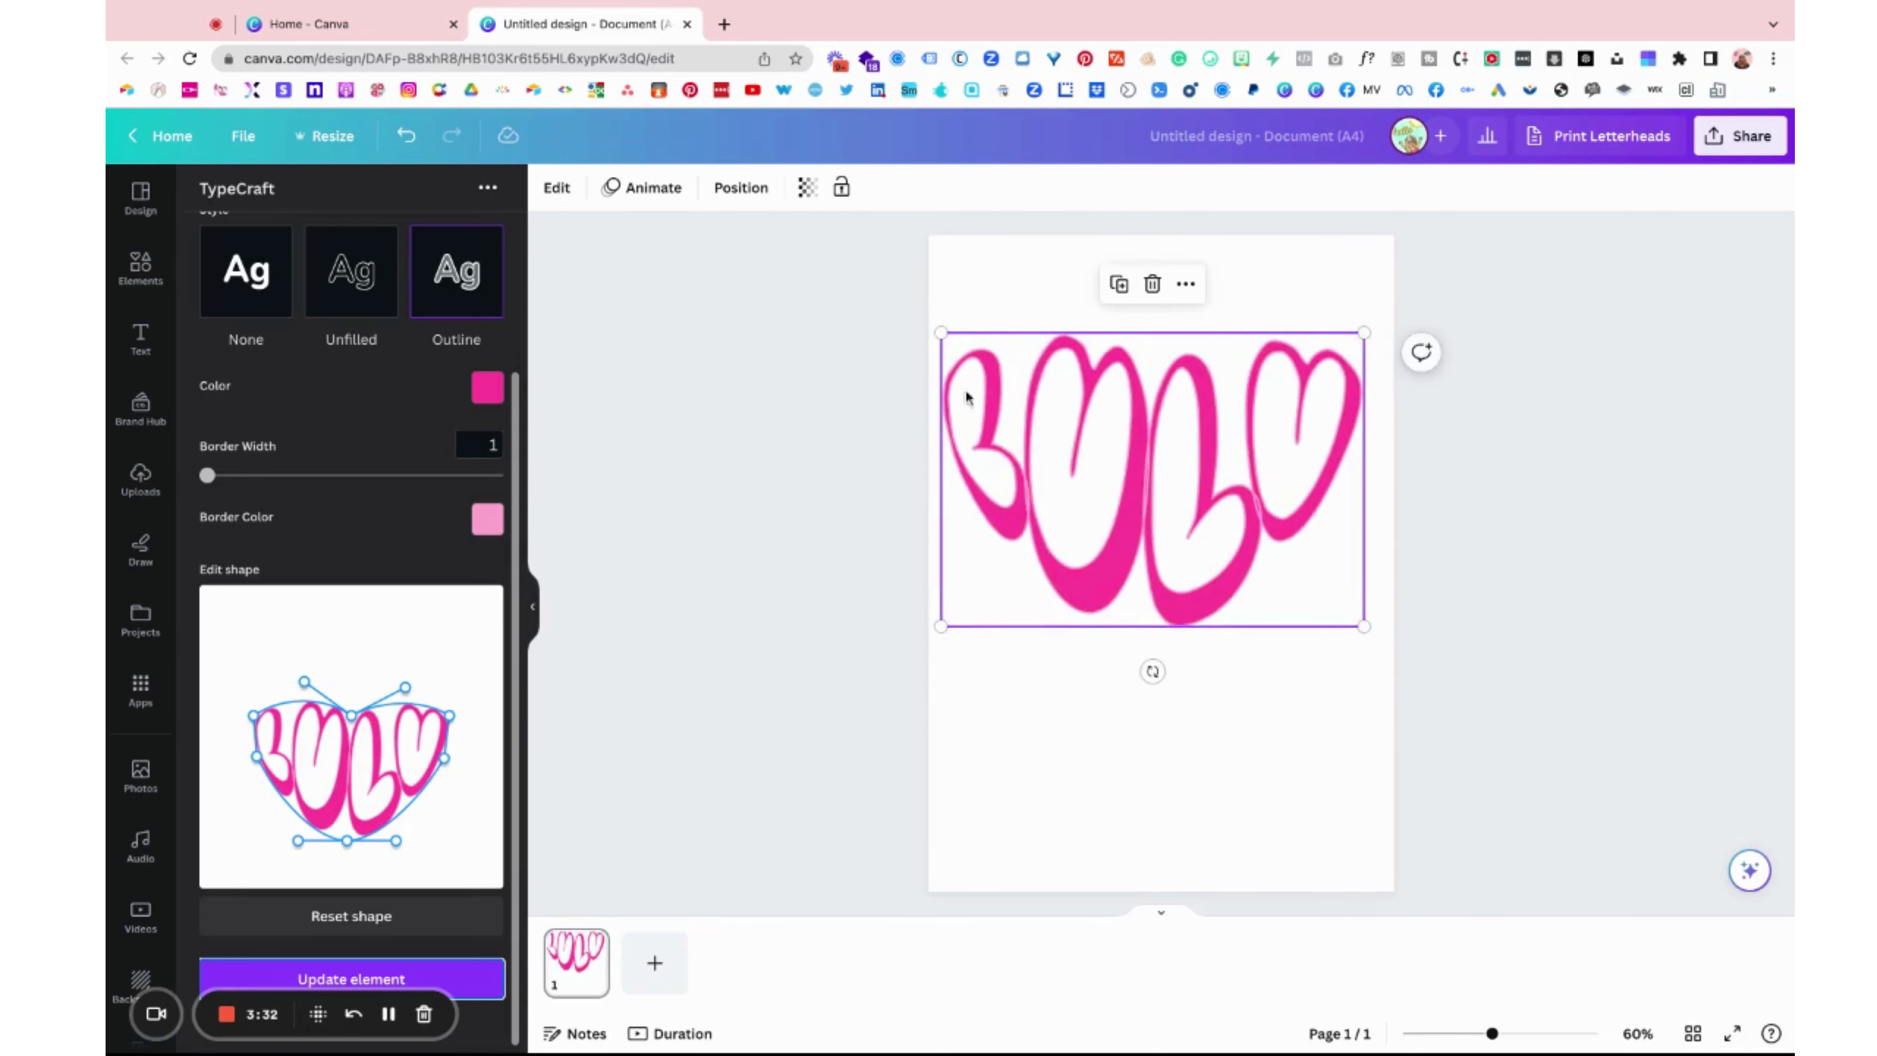
drag(941, 626, 1153, 478)
drag(1232, 398, 1242, 312)
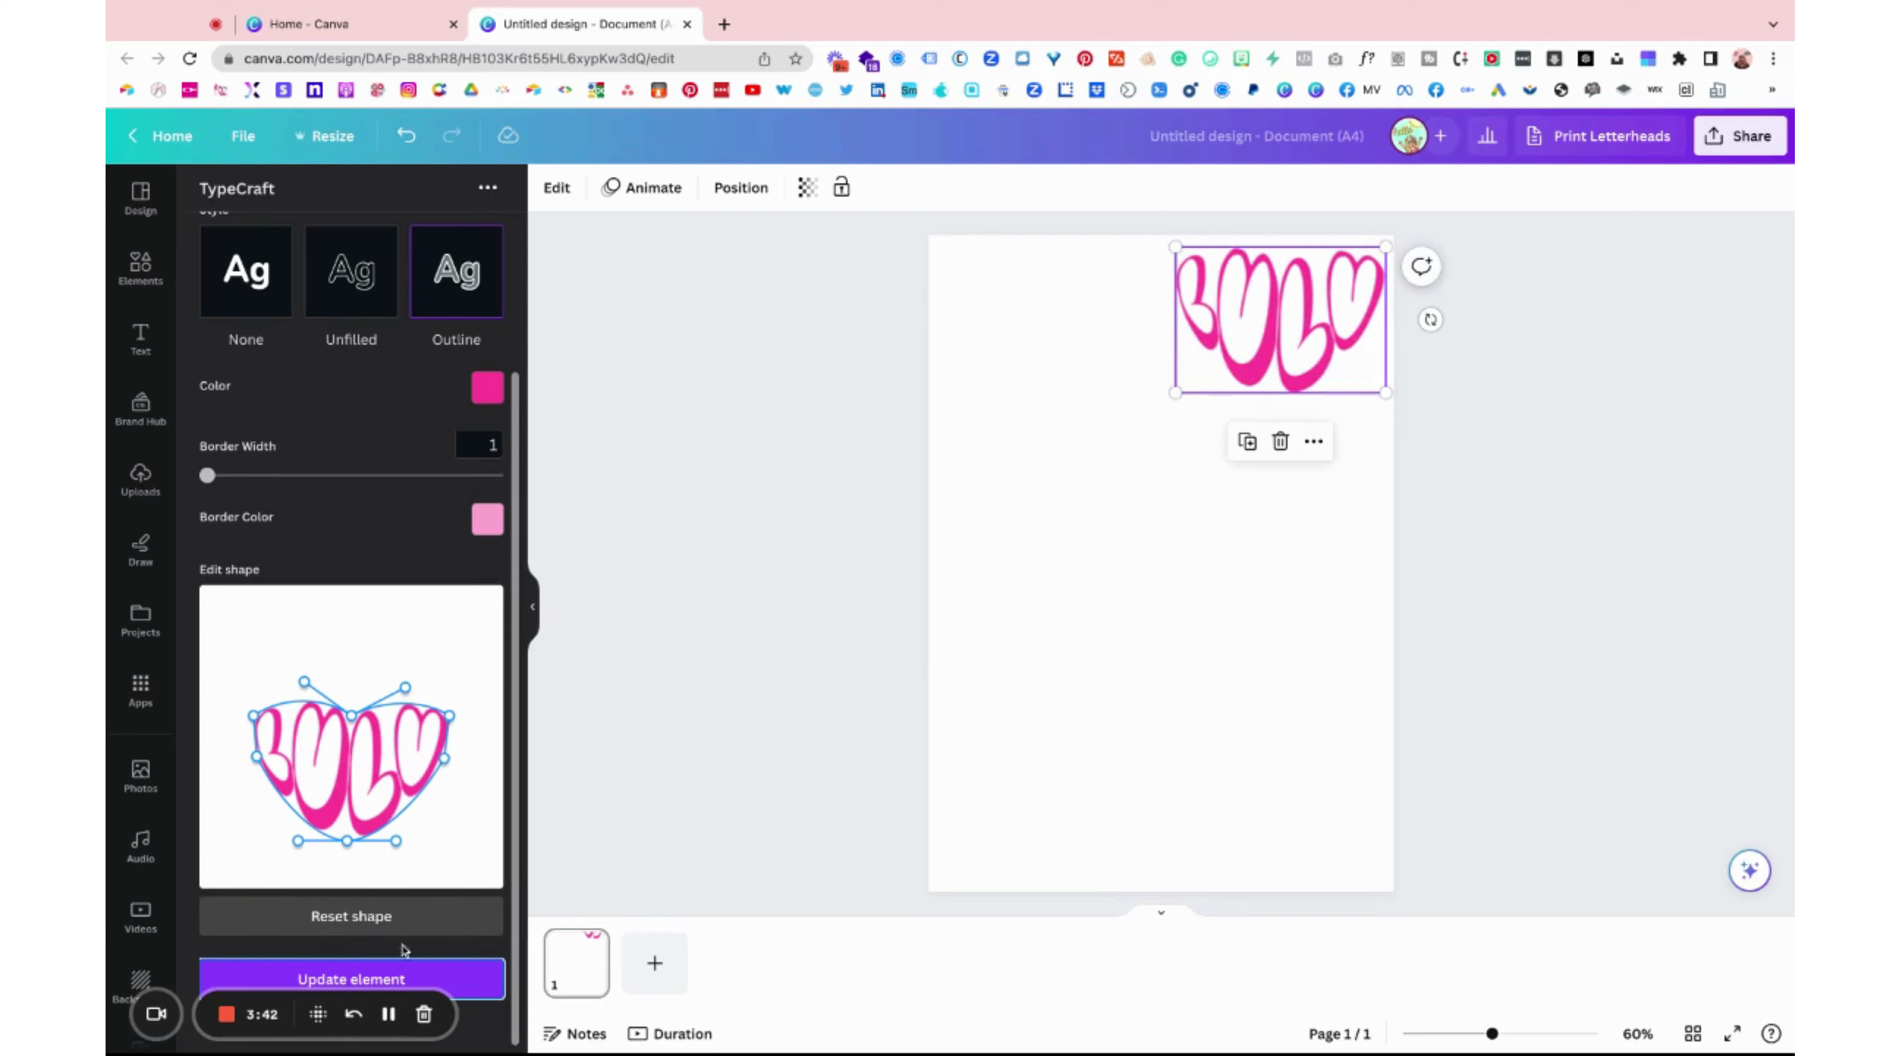
Reset the lettering's shape and stretch its four corner points vertically outward into a bow-tie form with a narrow middle.
click(416, 920)
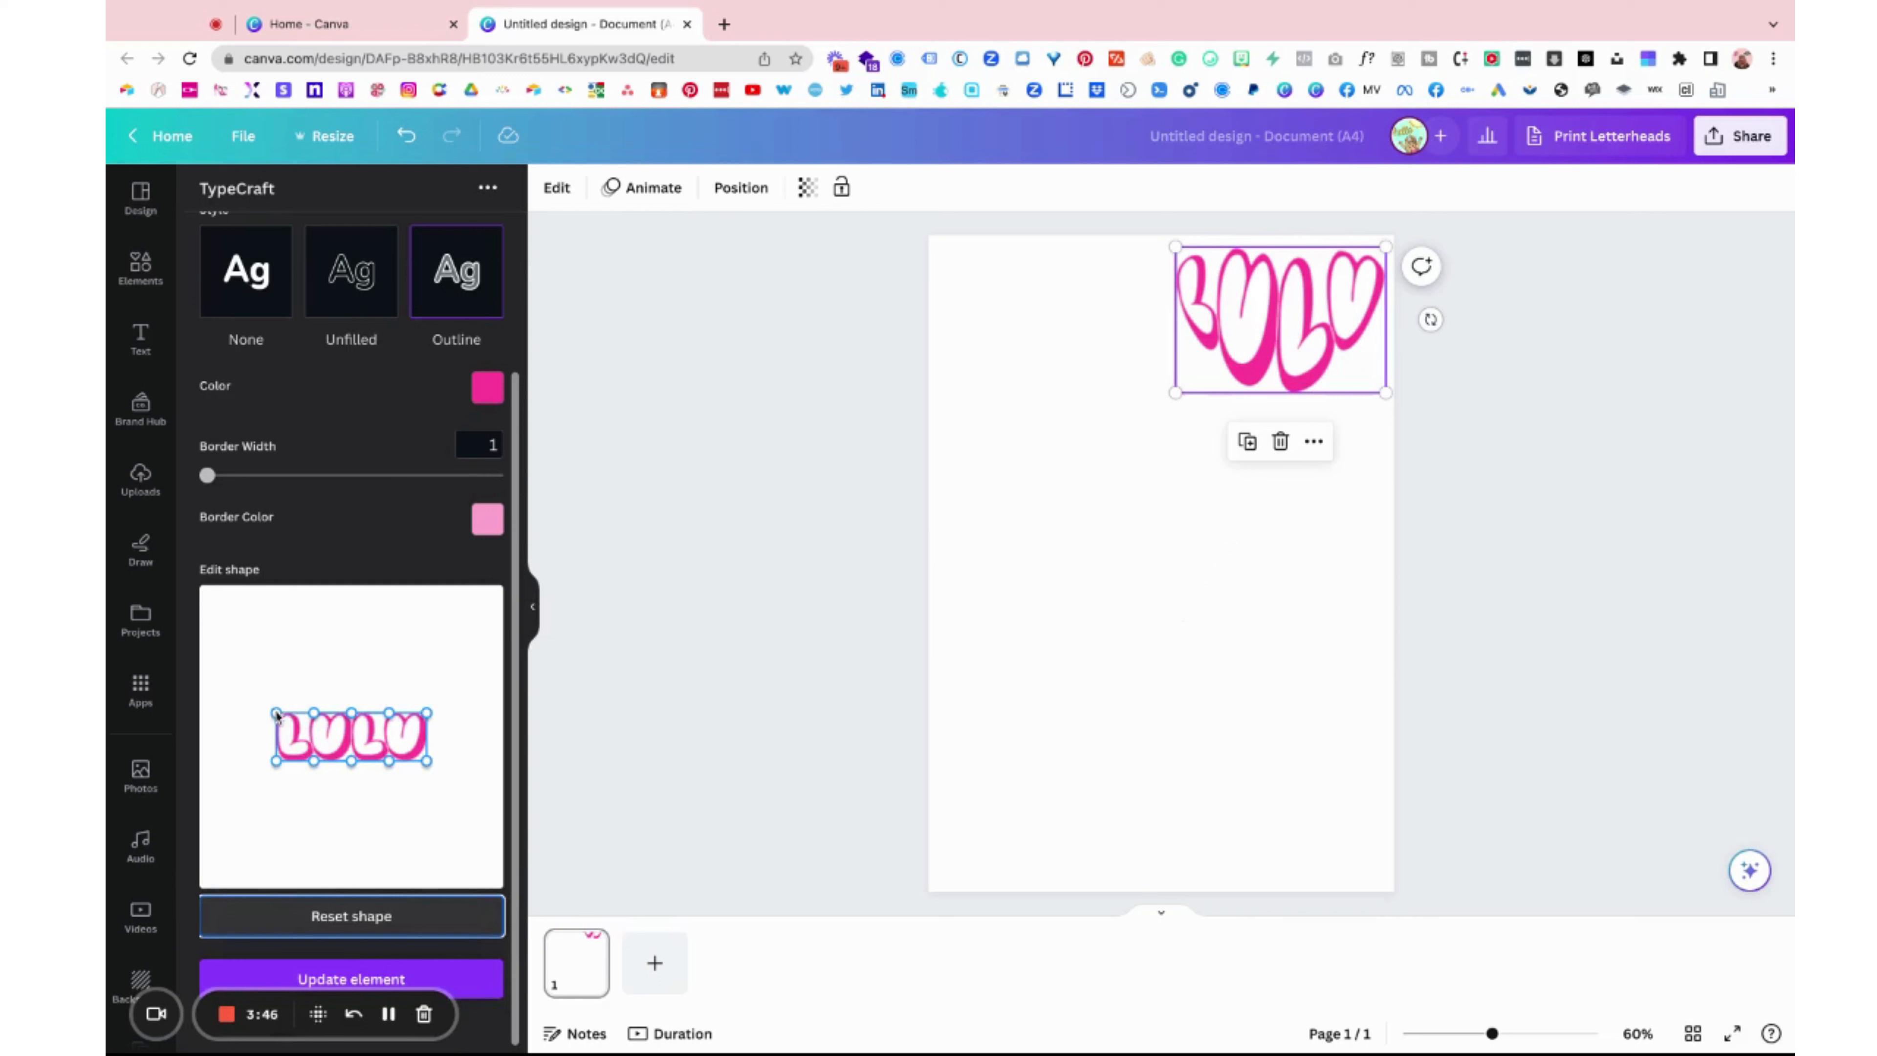
drag(276, 714, 276, 661)
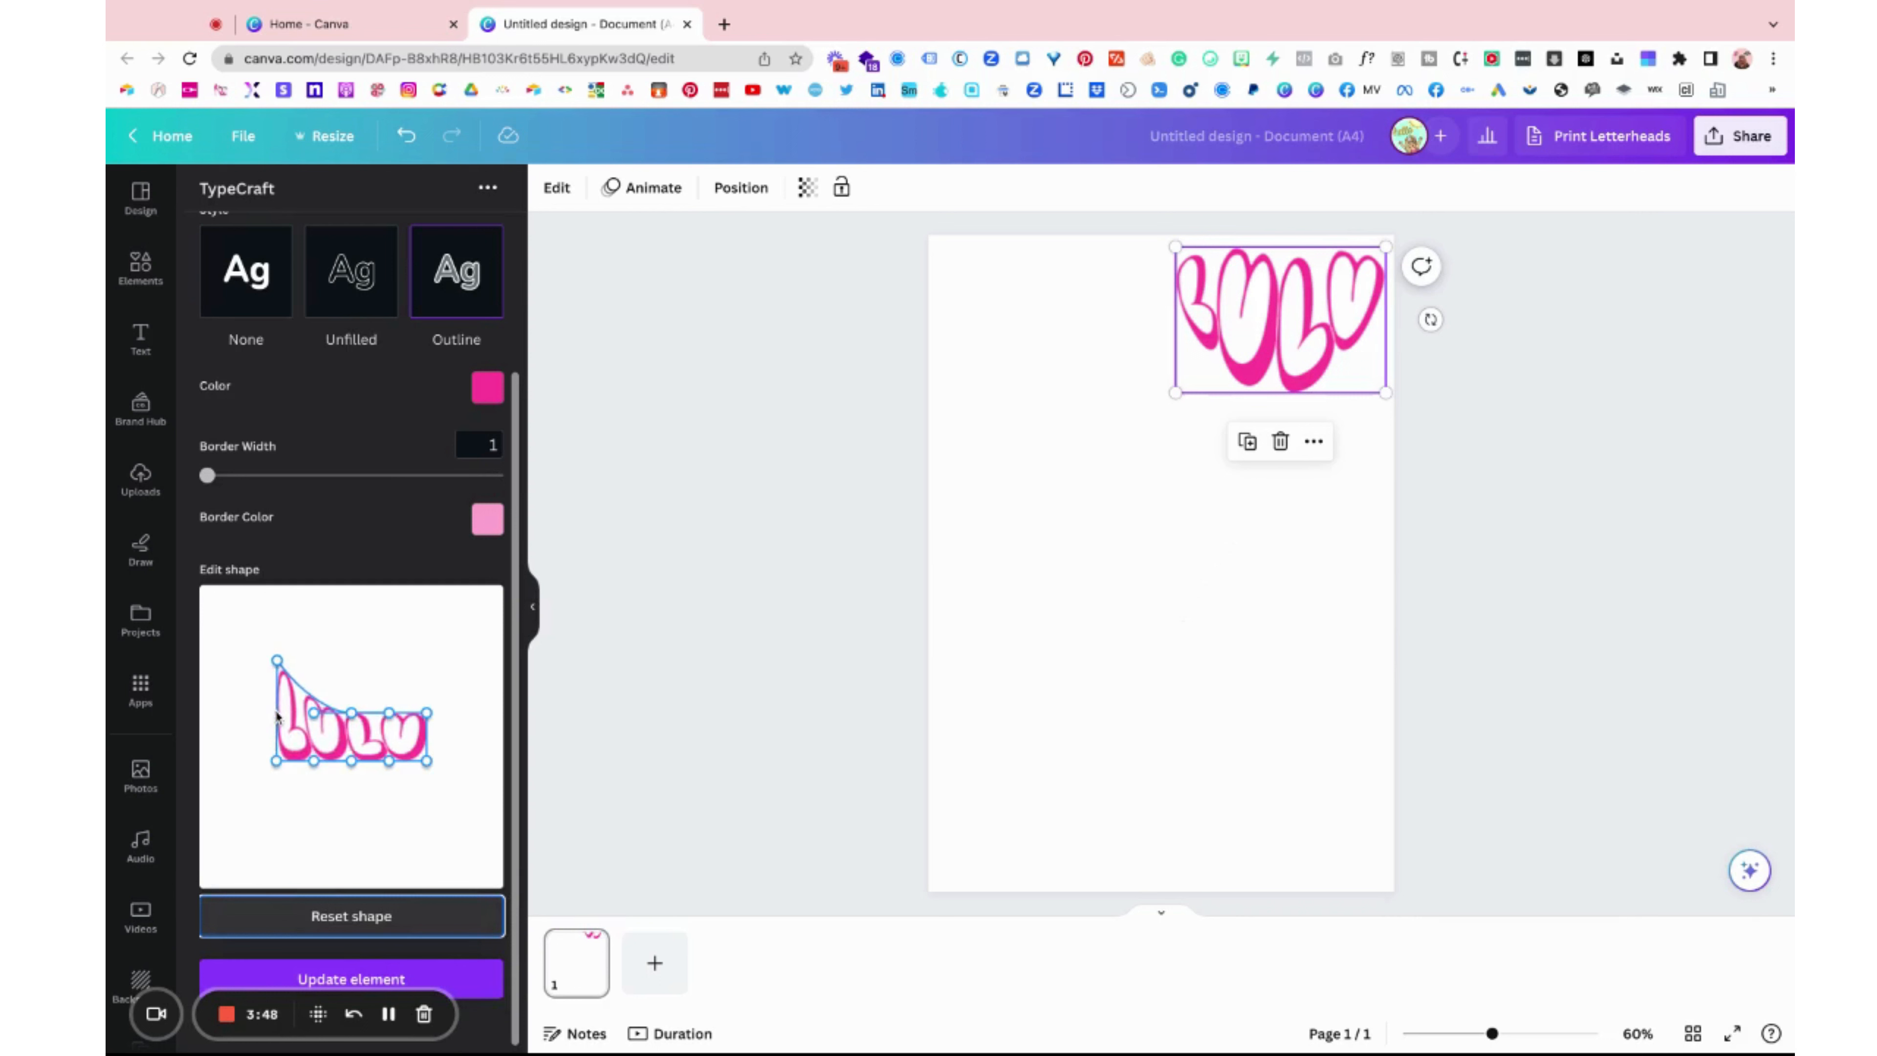
drag(276, 762, 273, 806)
drag(426, 763, 419, 806)
drag(427, 714, 419, 668)
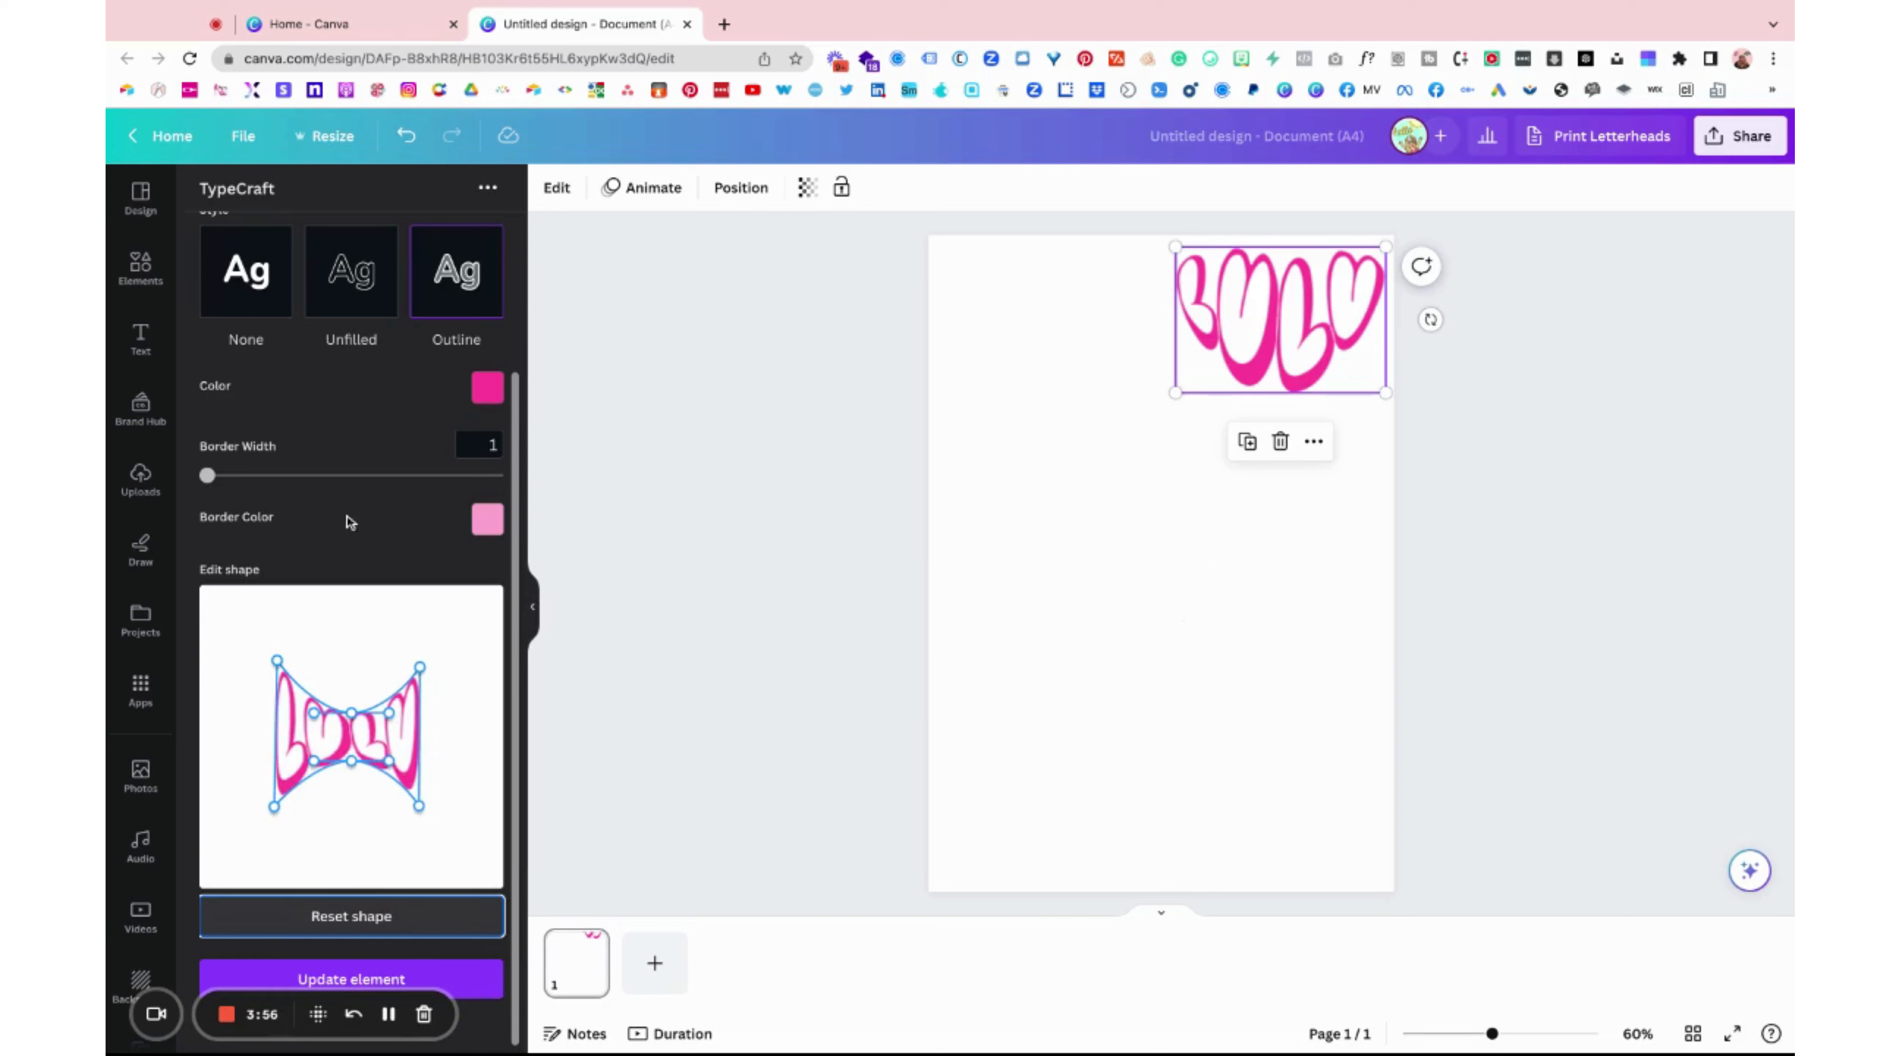
Change the lettering's font to LeagueSpartan.
scroll(350, 523, up, 3)
click(276, 350)
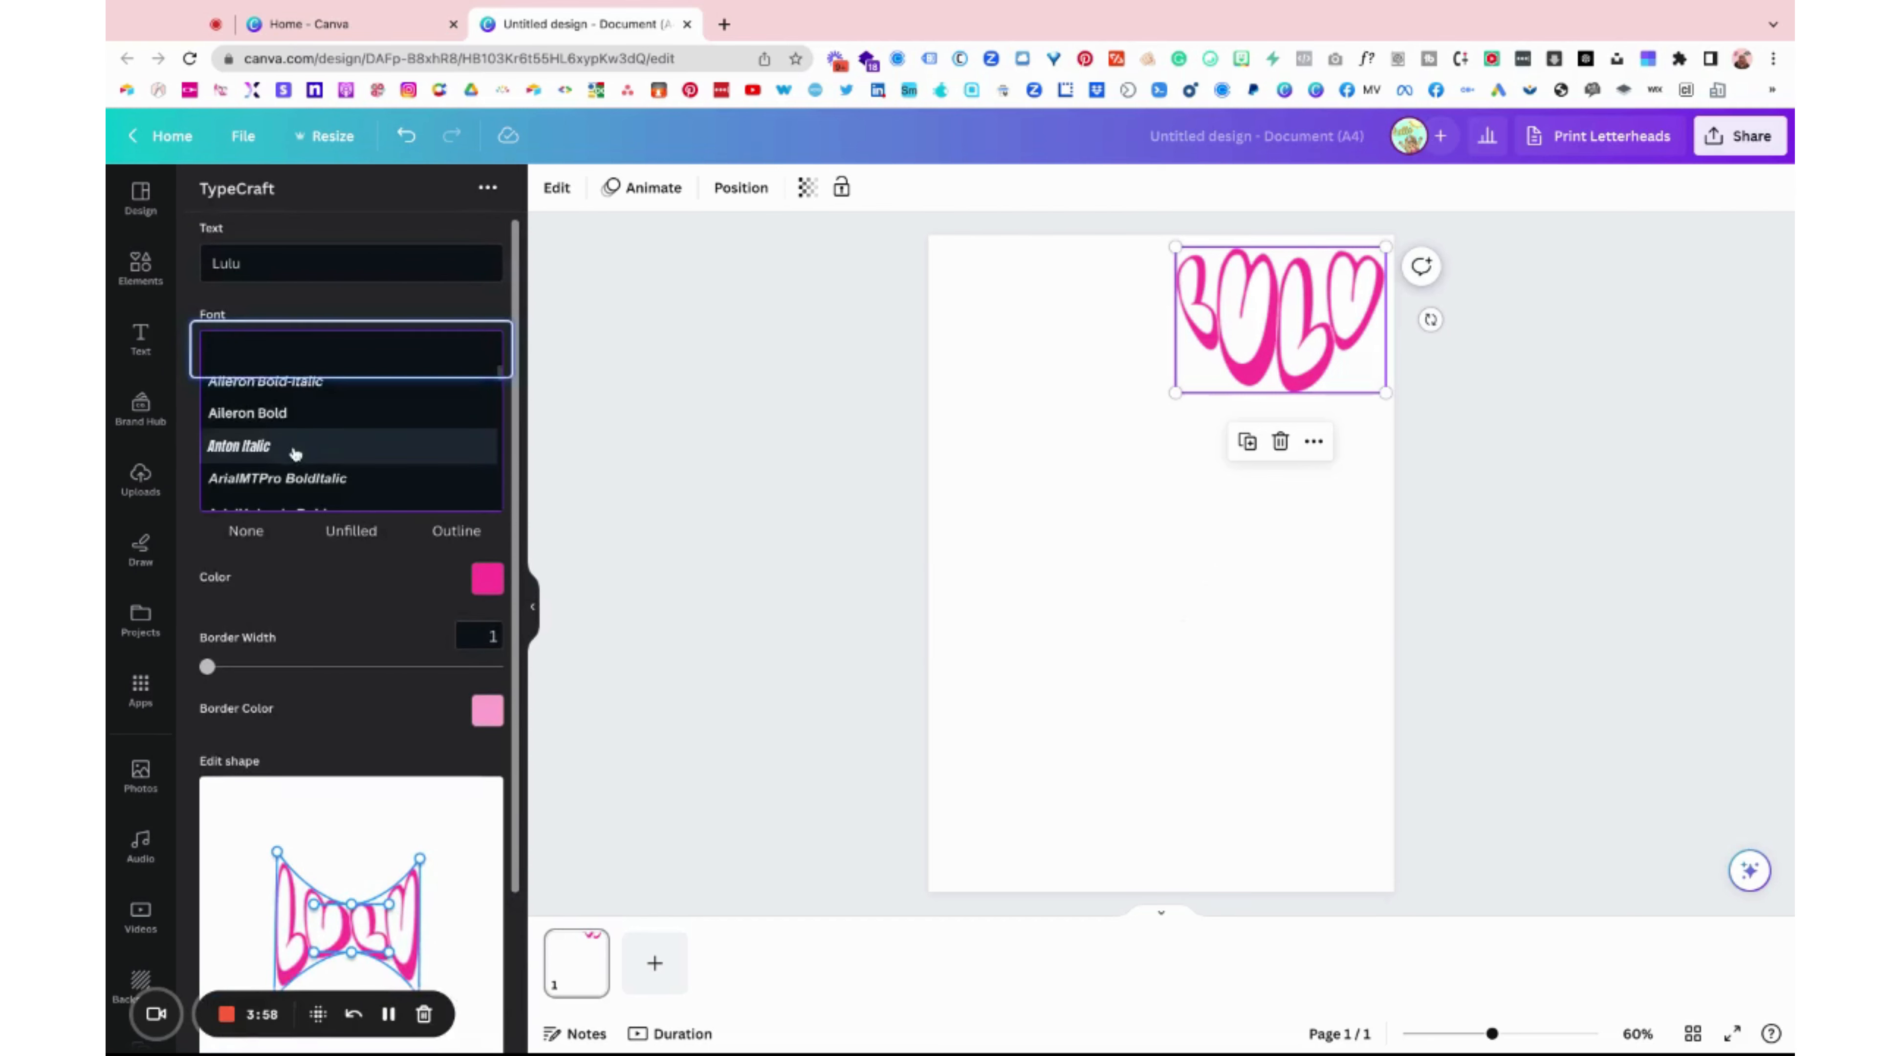
scroll(289, 444, down, 10)
scroll(295, 454, up, 1)
scroll(294, 454, down, 1)
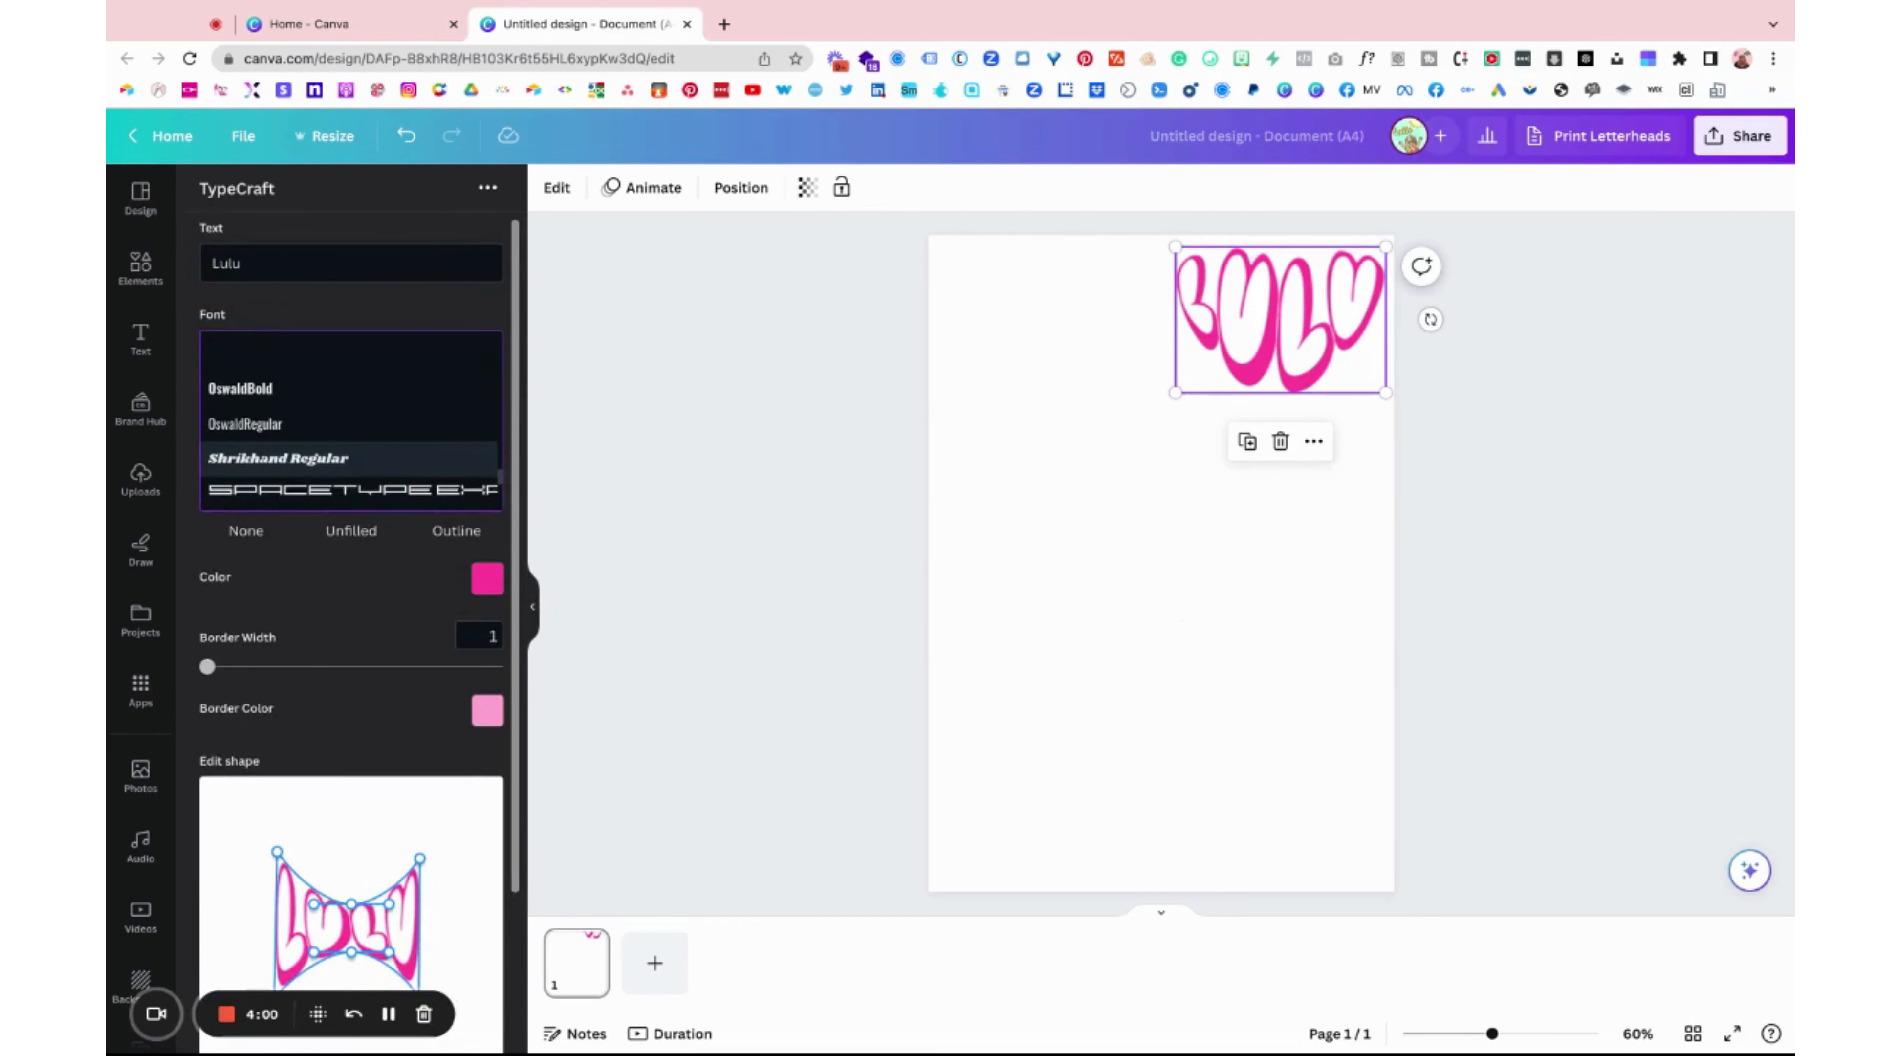
scroll(295, 454, up, 1)
scroll(295, 436, up, 3)
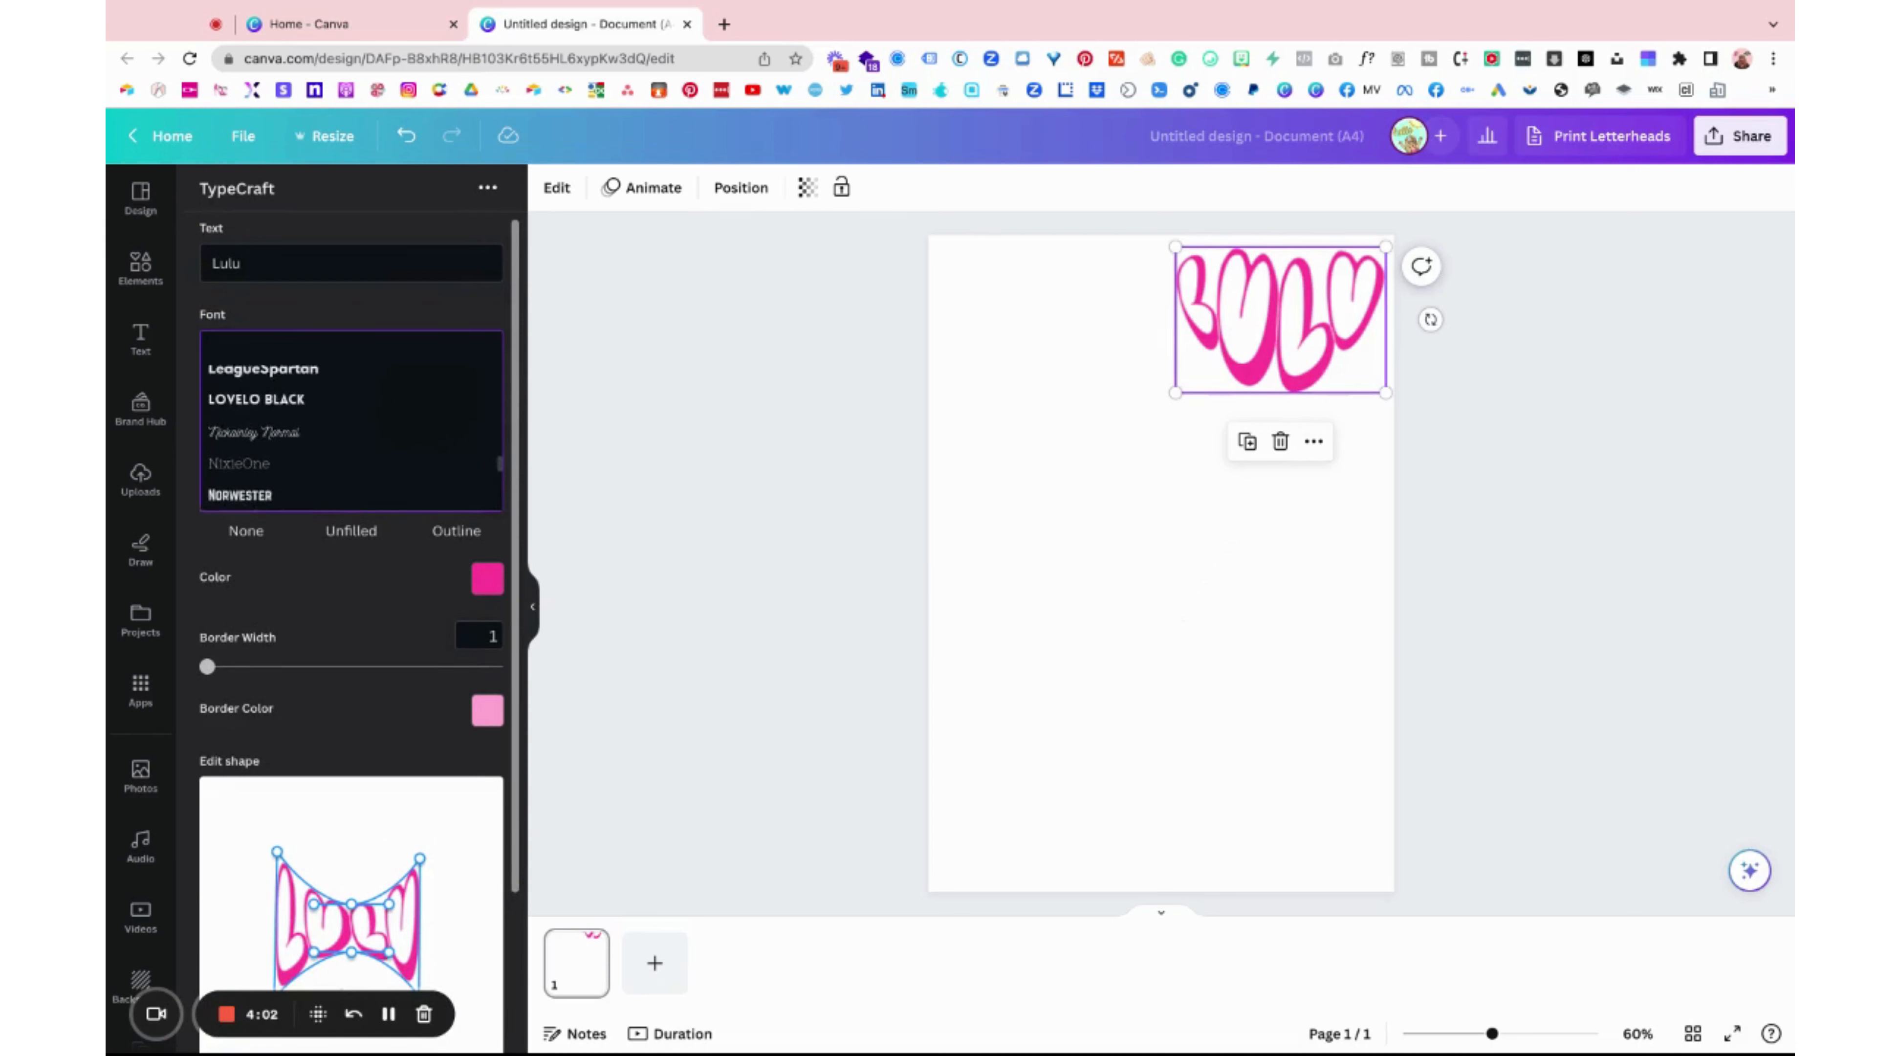
click(295, 427)
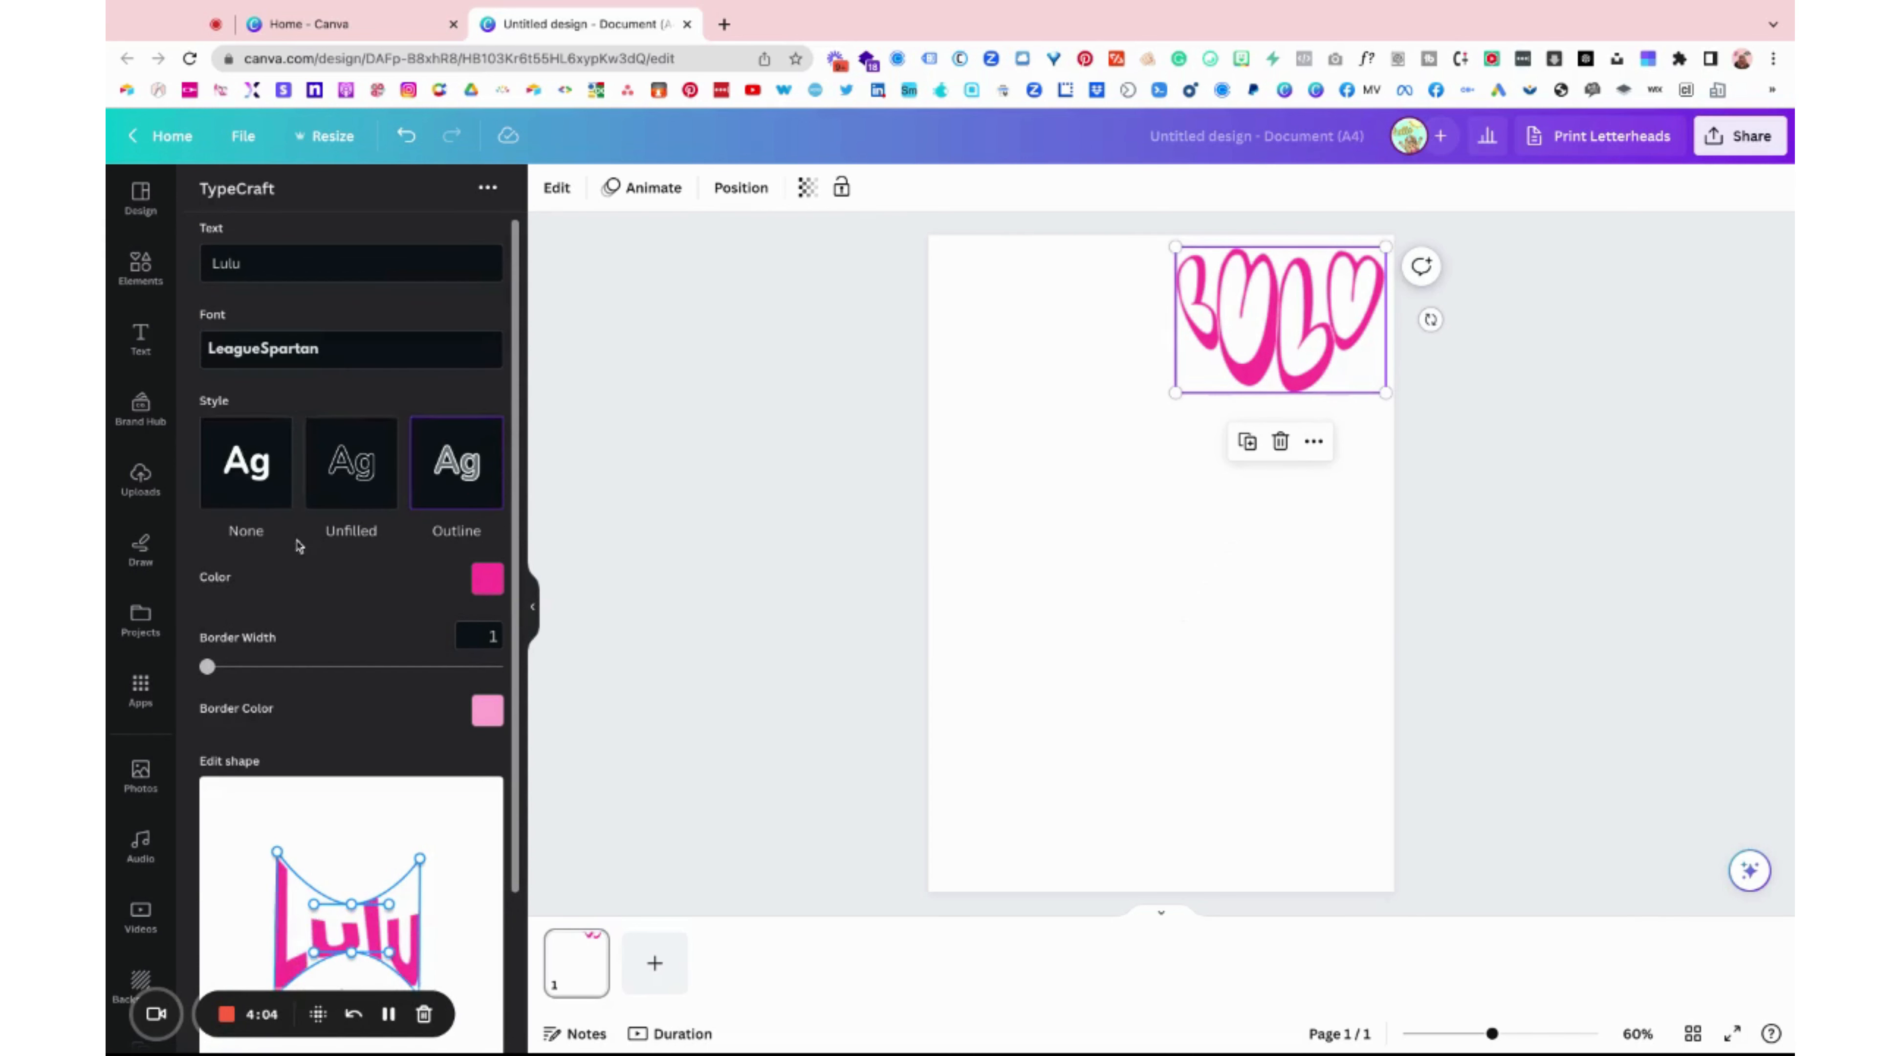
Widen the bow-tie lettering by pulling all four corner points outward to the sides and shifting the lower-left curve handle slightly outward.
scroll(299, 695, down, 3)
drag(277, 660, 232, 648)
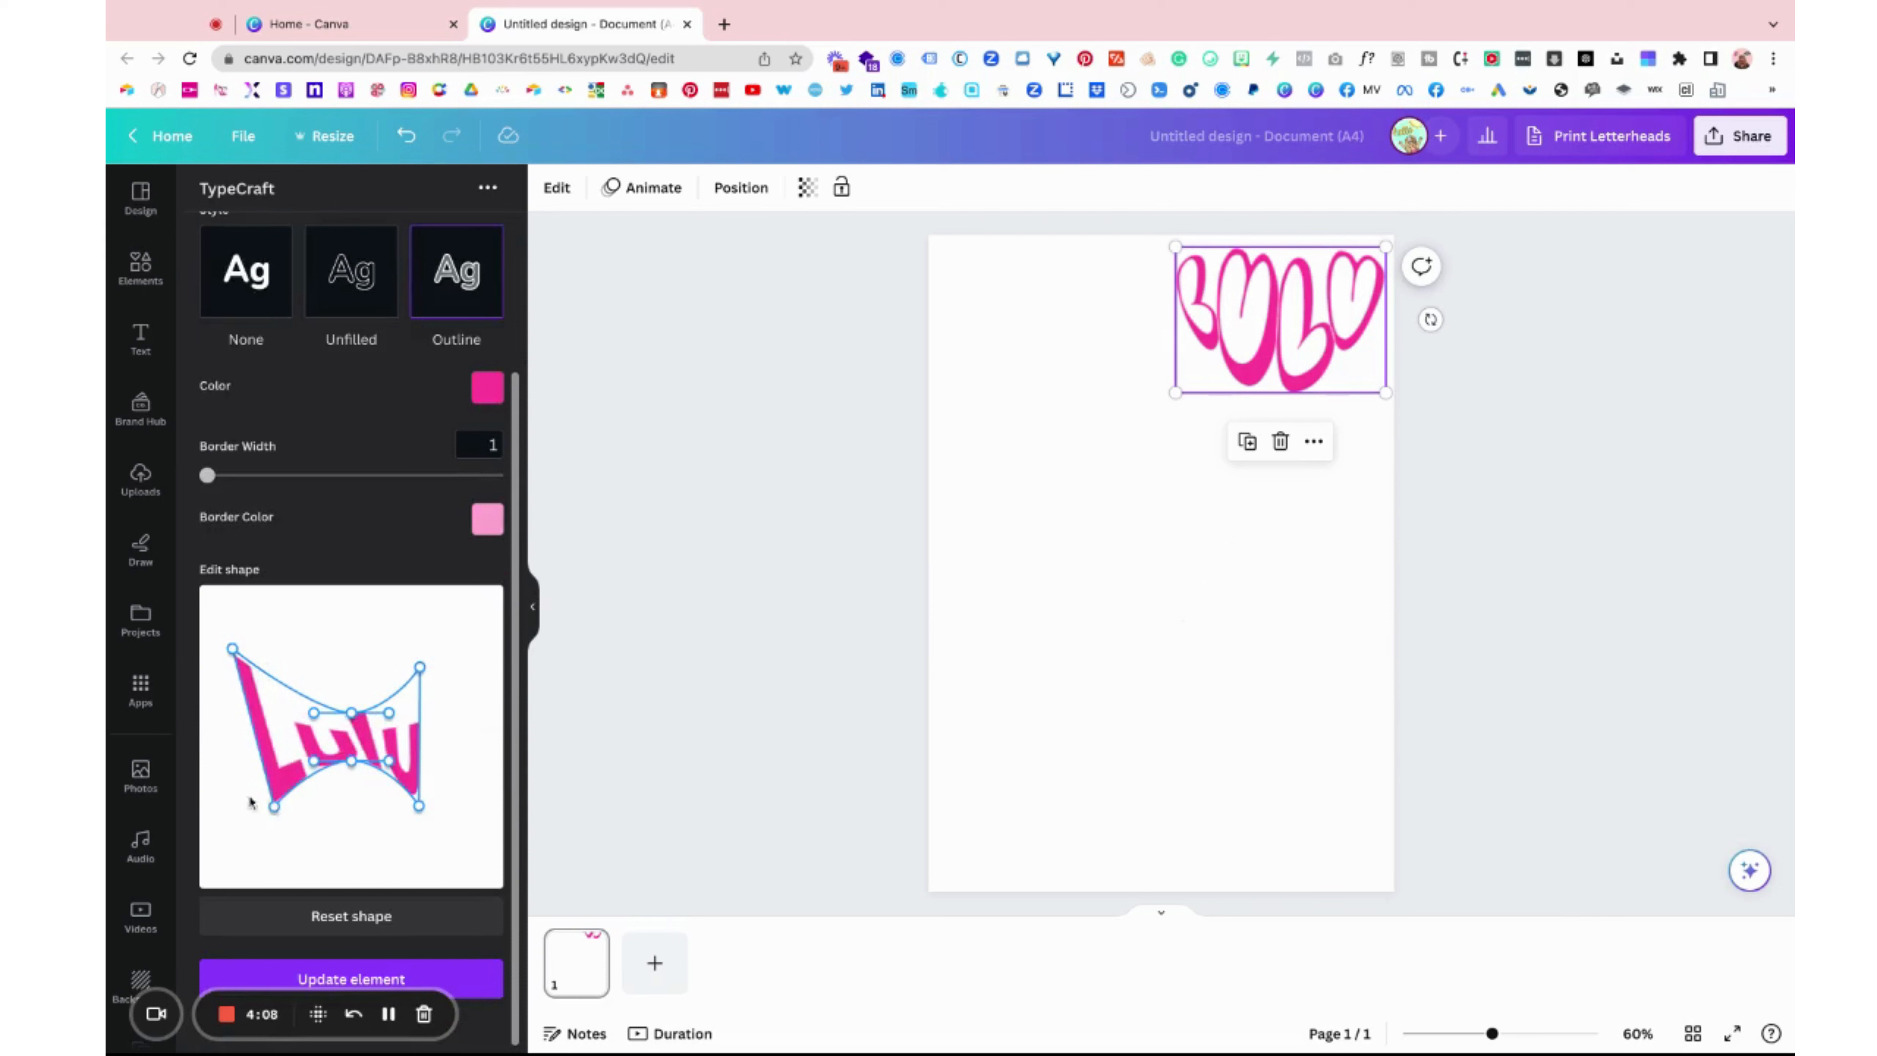
drag(274, 807, 230, 811)
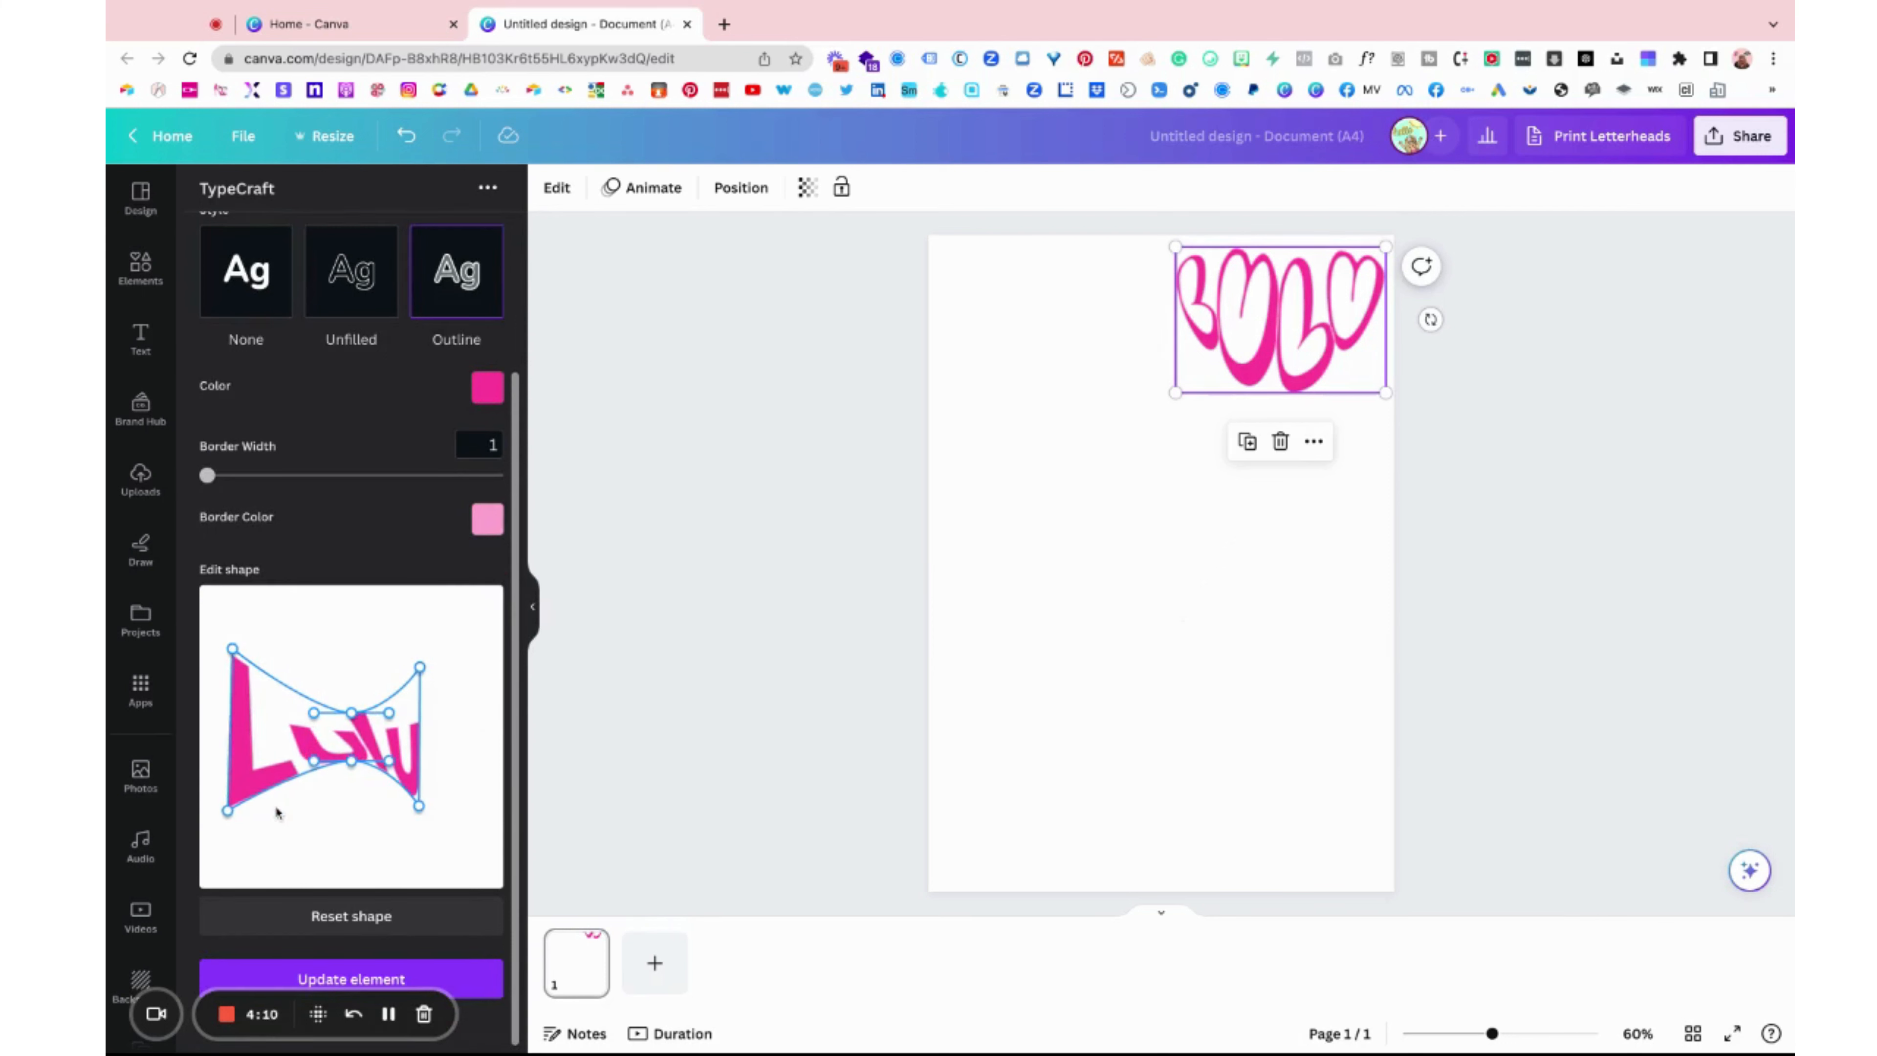
drag(315, 761, 300, 763)
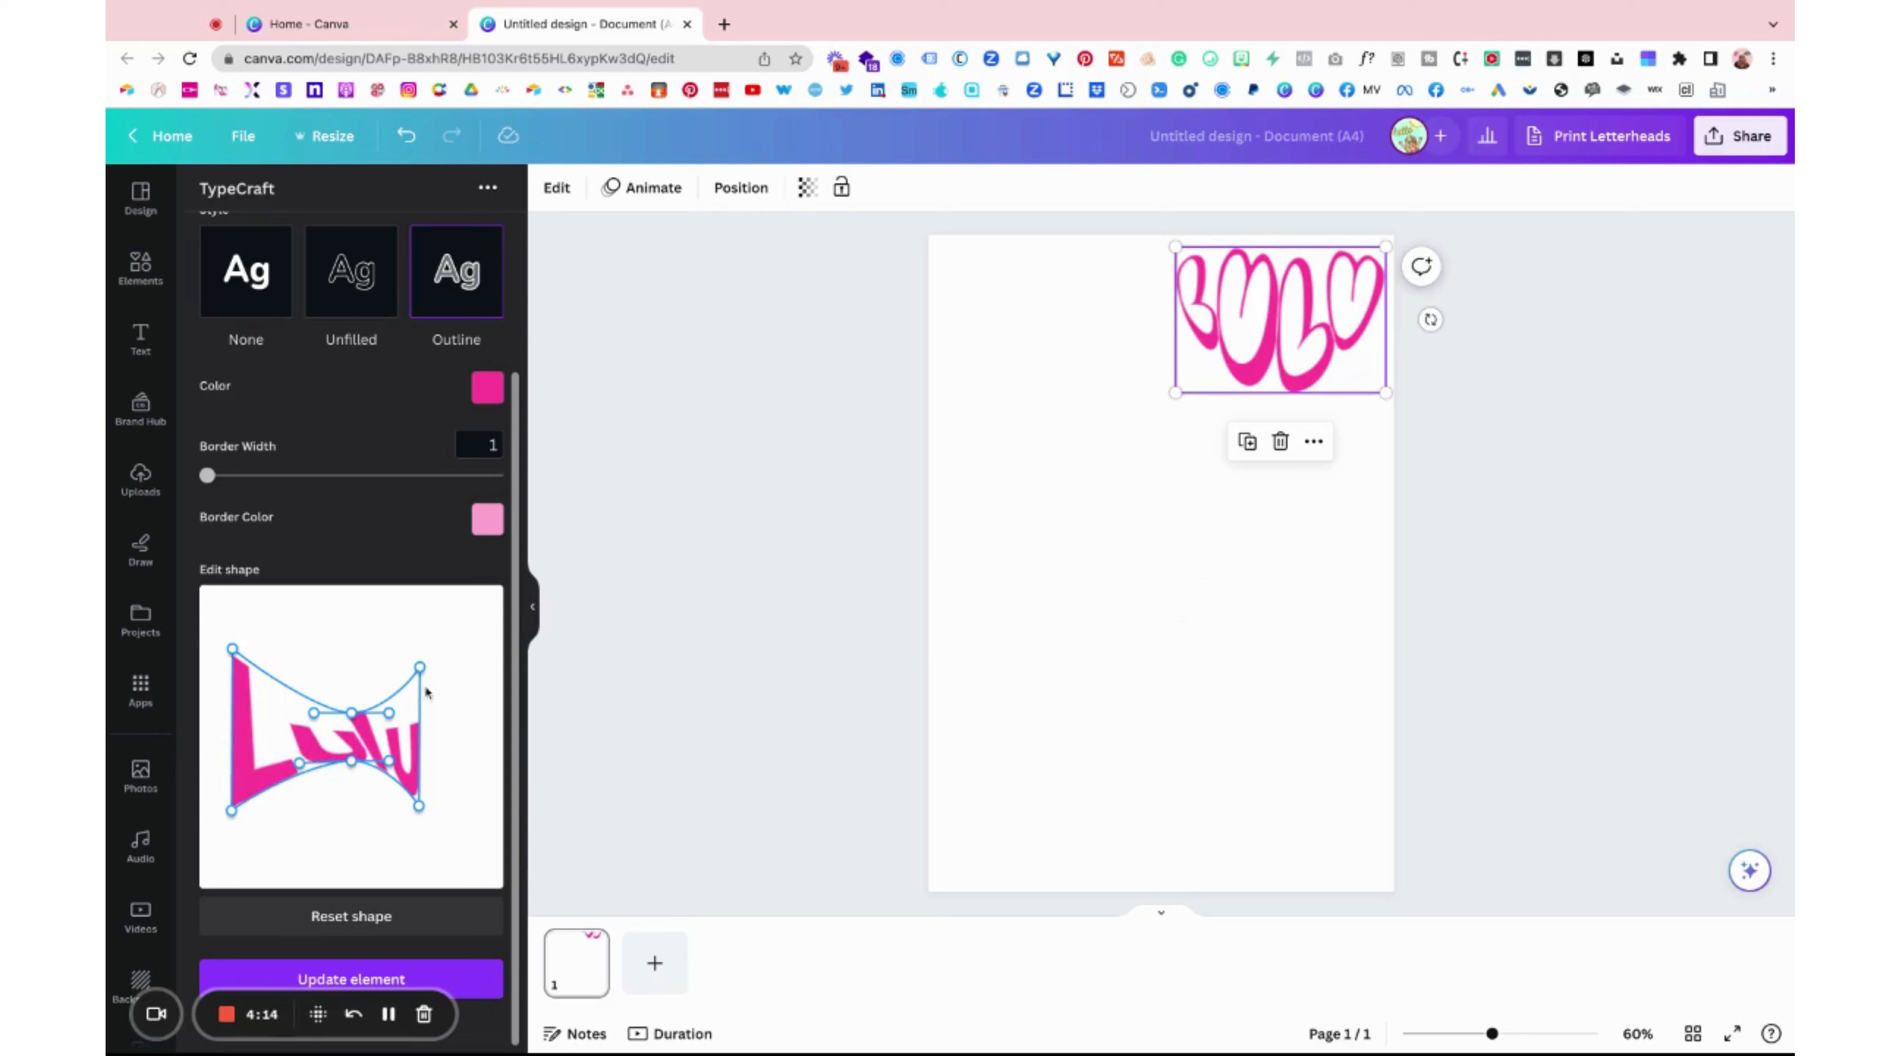
drag(422, 669, 459, 651)
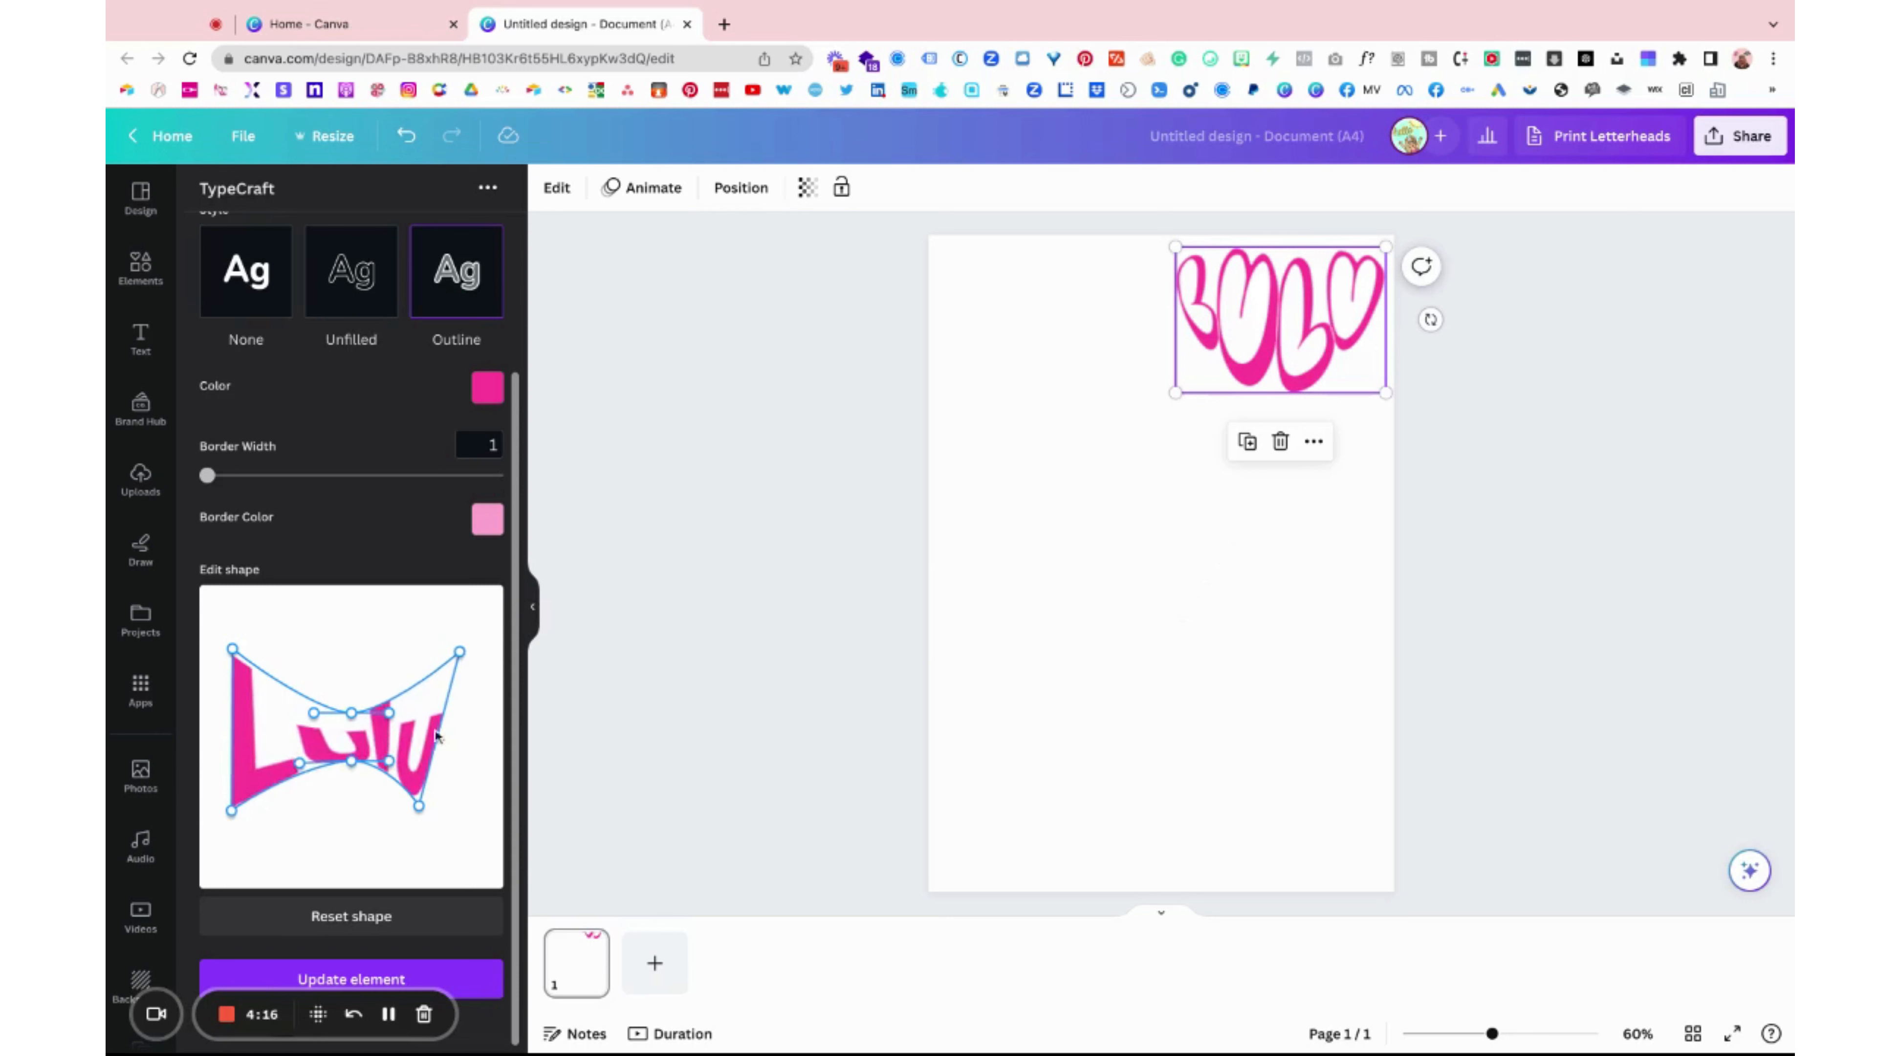
drag(418, 806, 456, 819)
Thicken the bow-tie's middle by raising the top centre point and lowering the bottom centre point, and update the lettering on the page.
drag(352, 761, 352, 699)
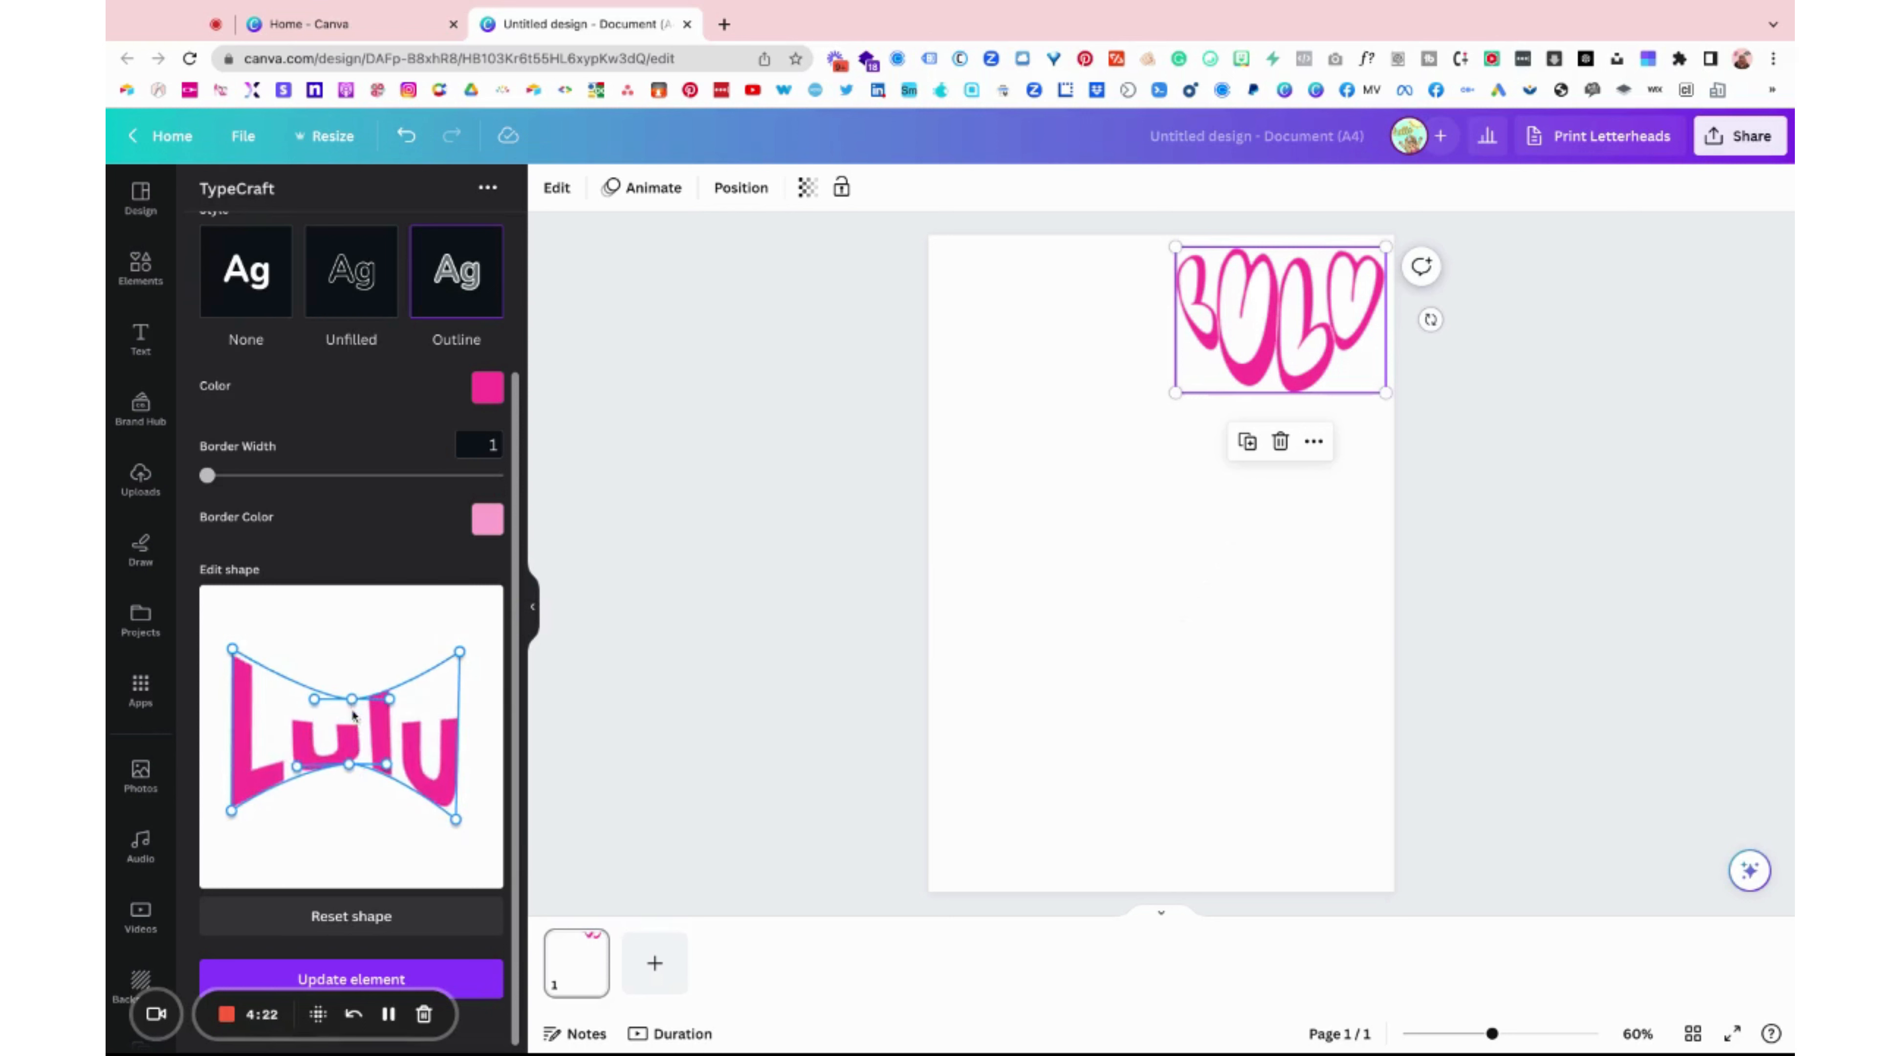
drag(348, 765, 346, 782)
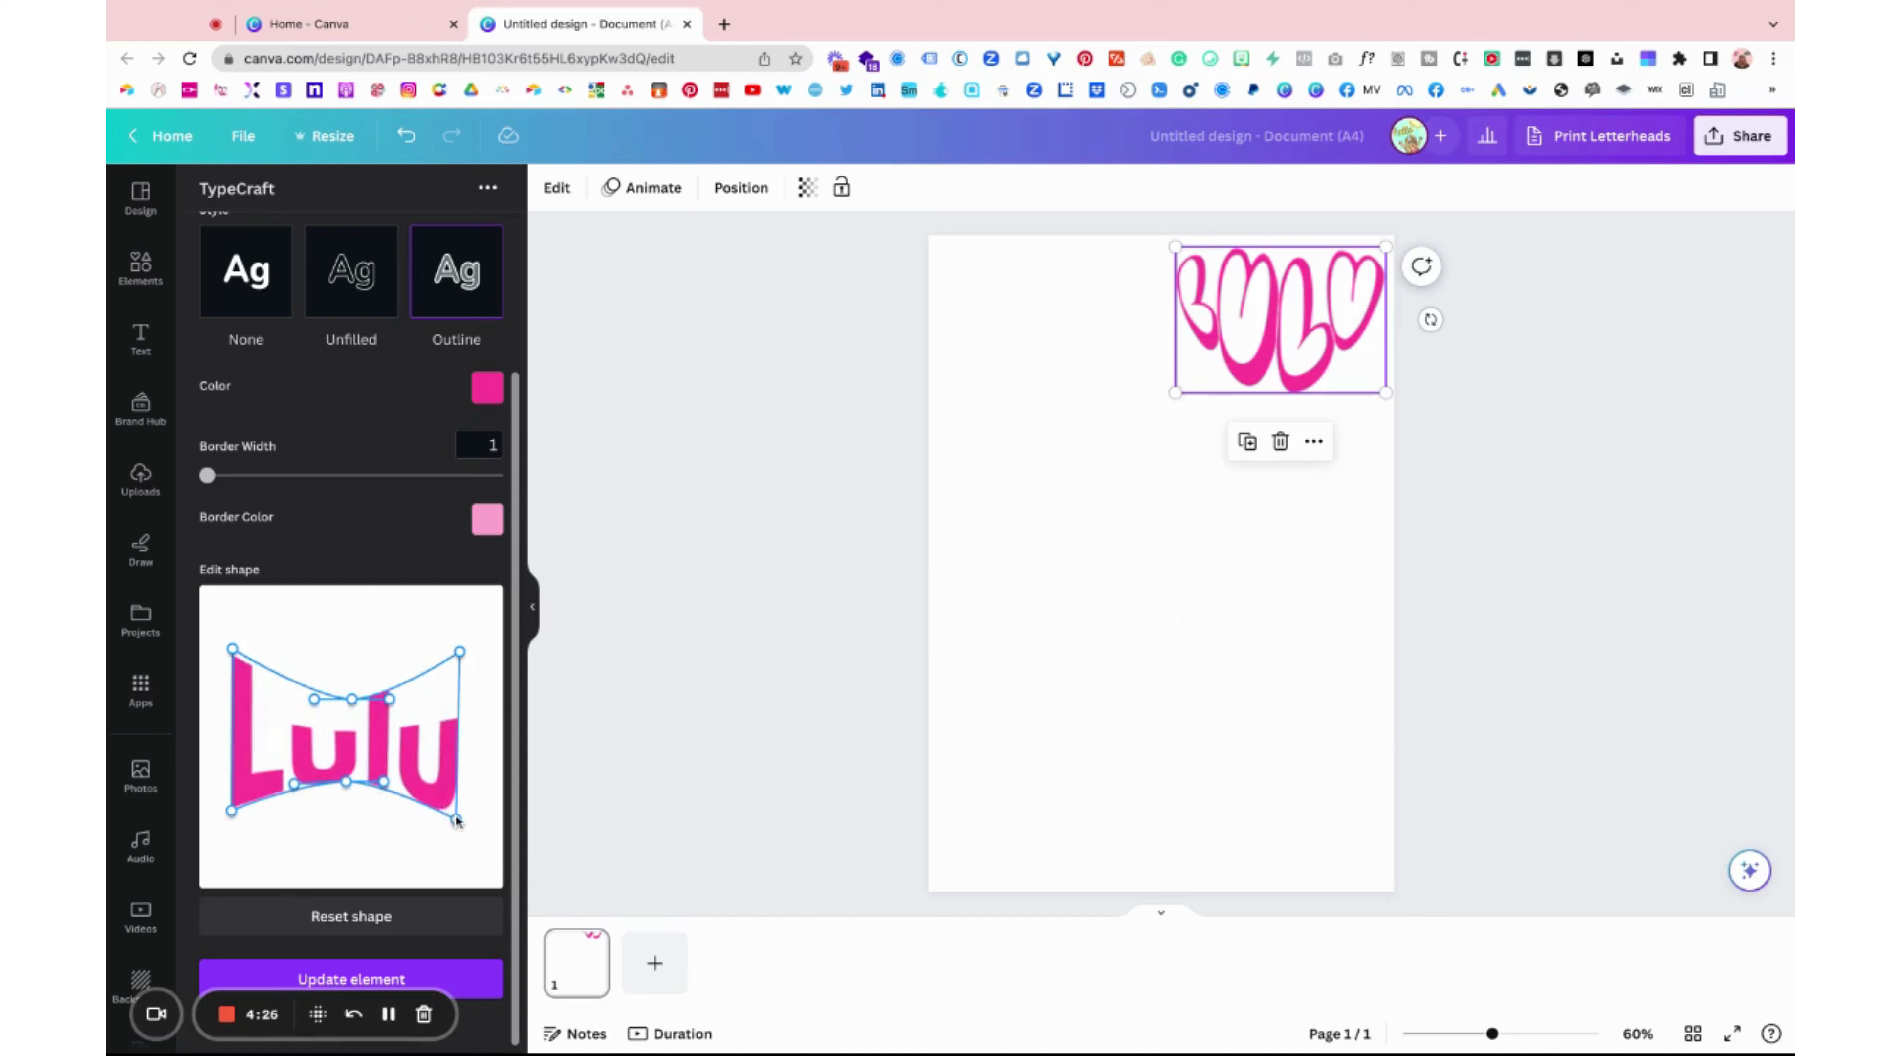
drag(456, 819, 458, 820)
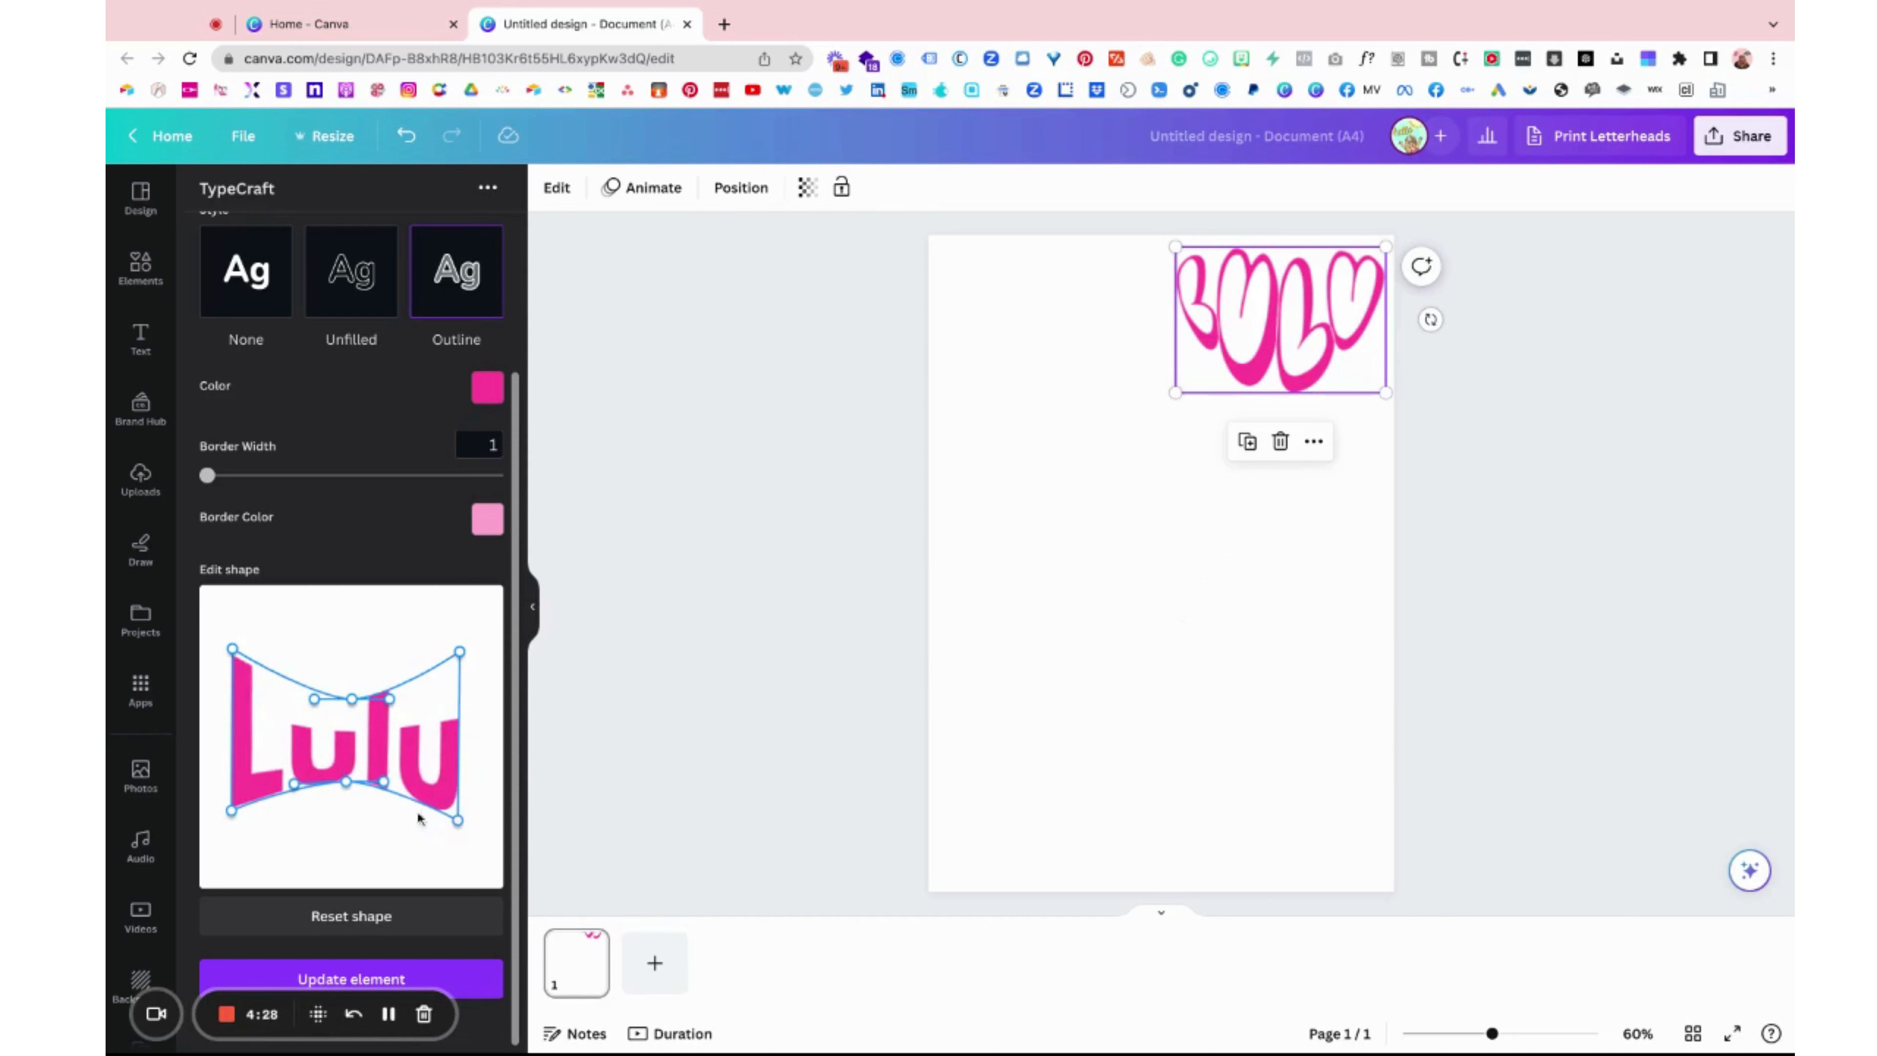
click(480, 980)
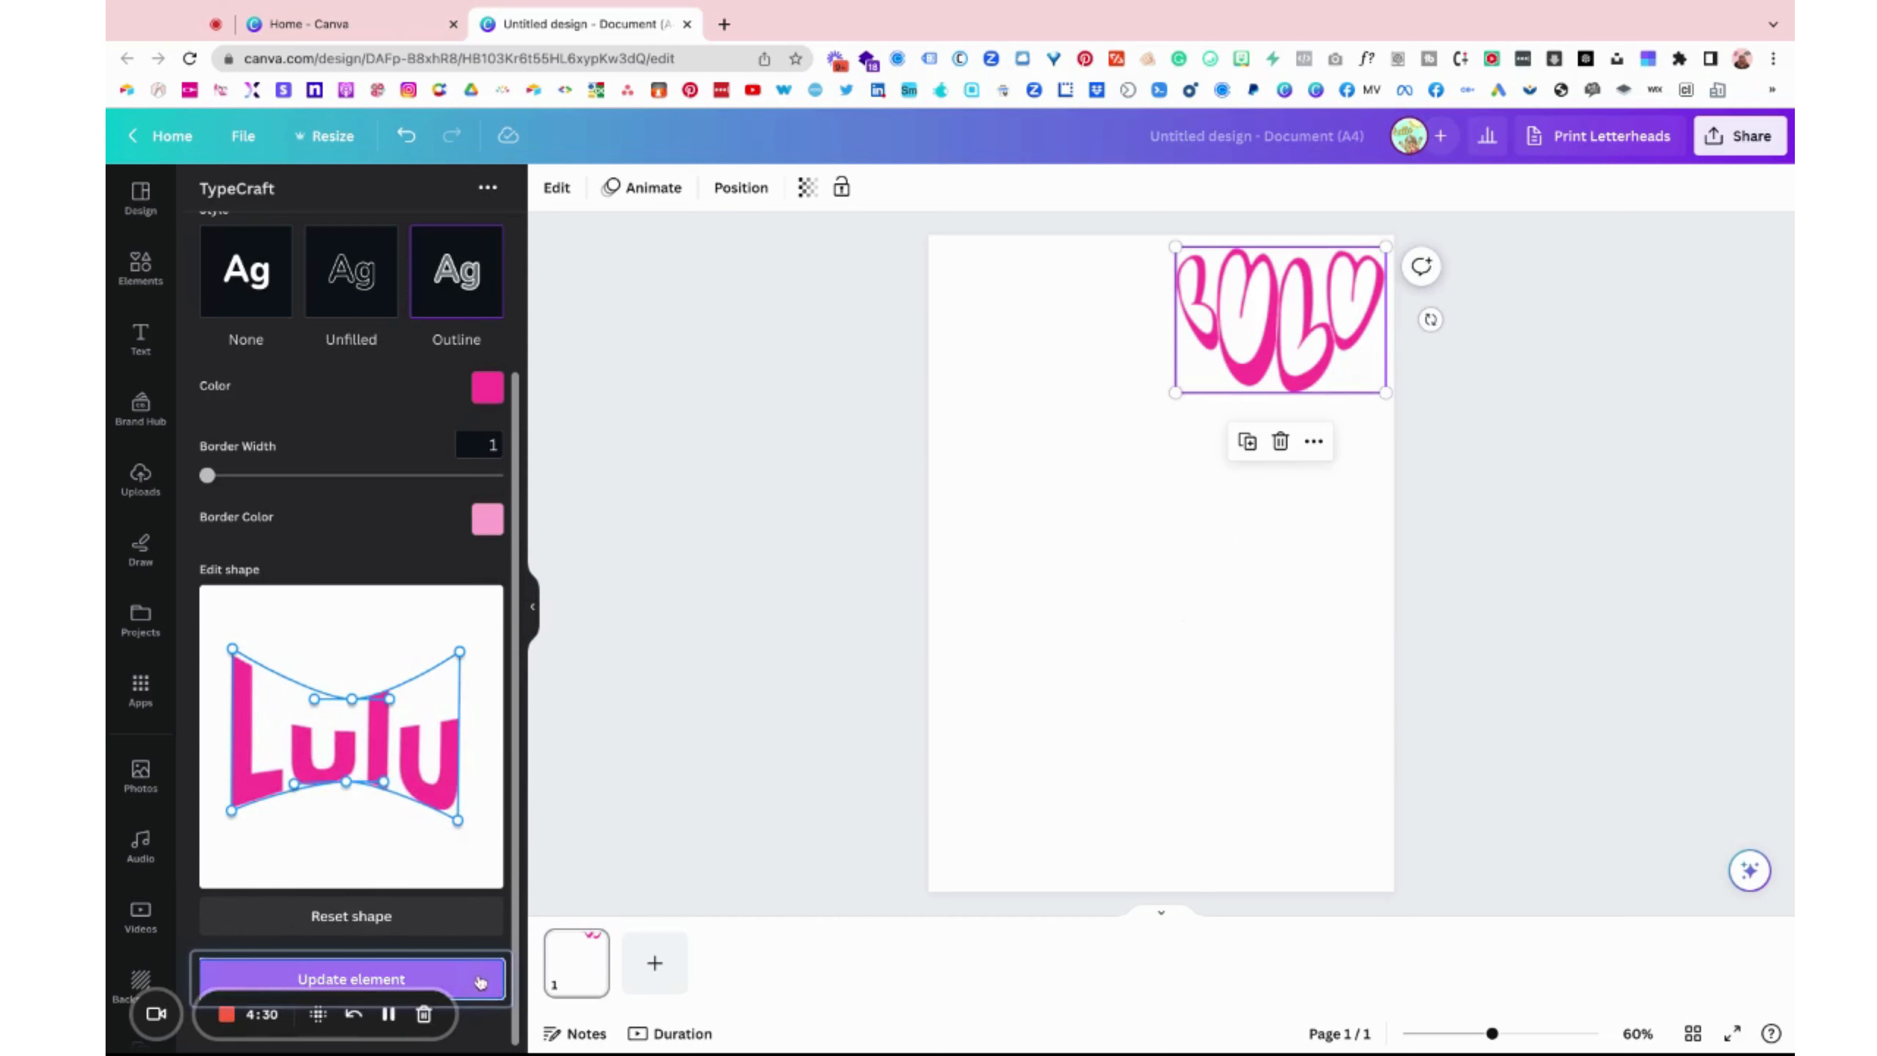
Move the updated lettering to the page's left margin and enlarge it to span the width between the margins.
drag(1210, 348, 1027, 462)
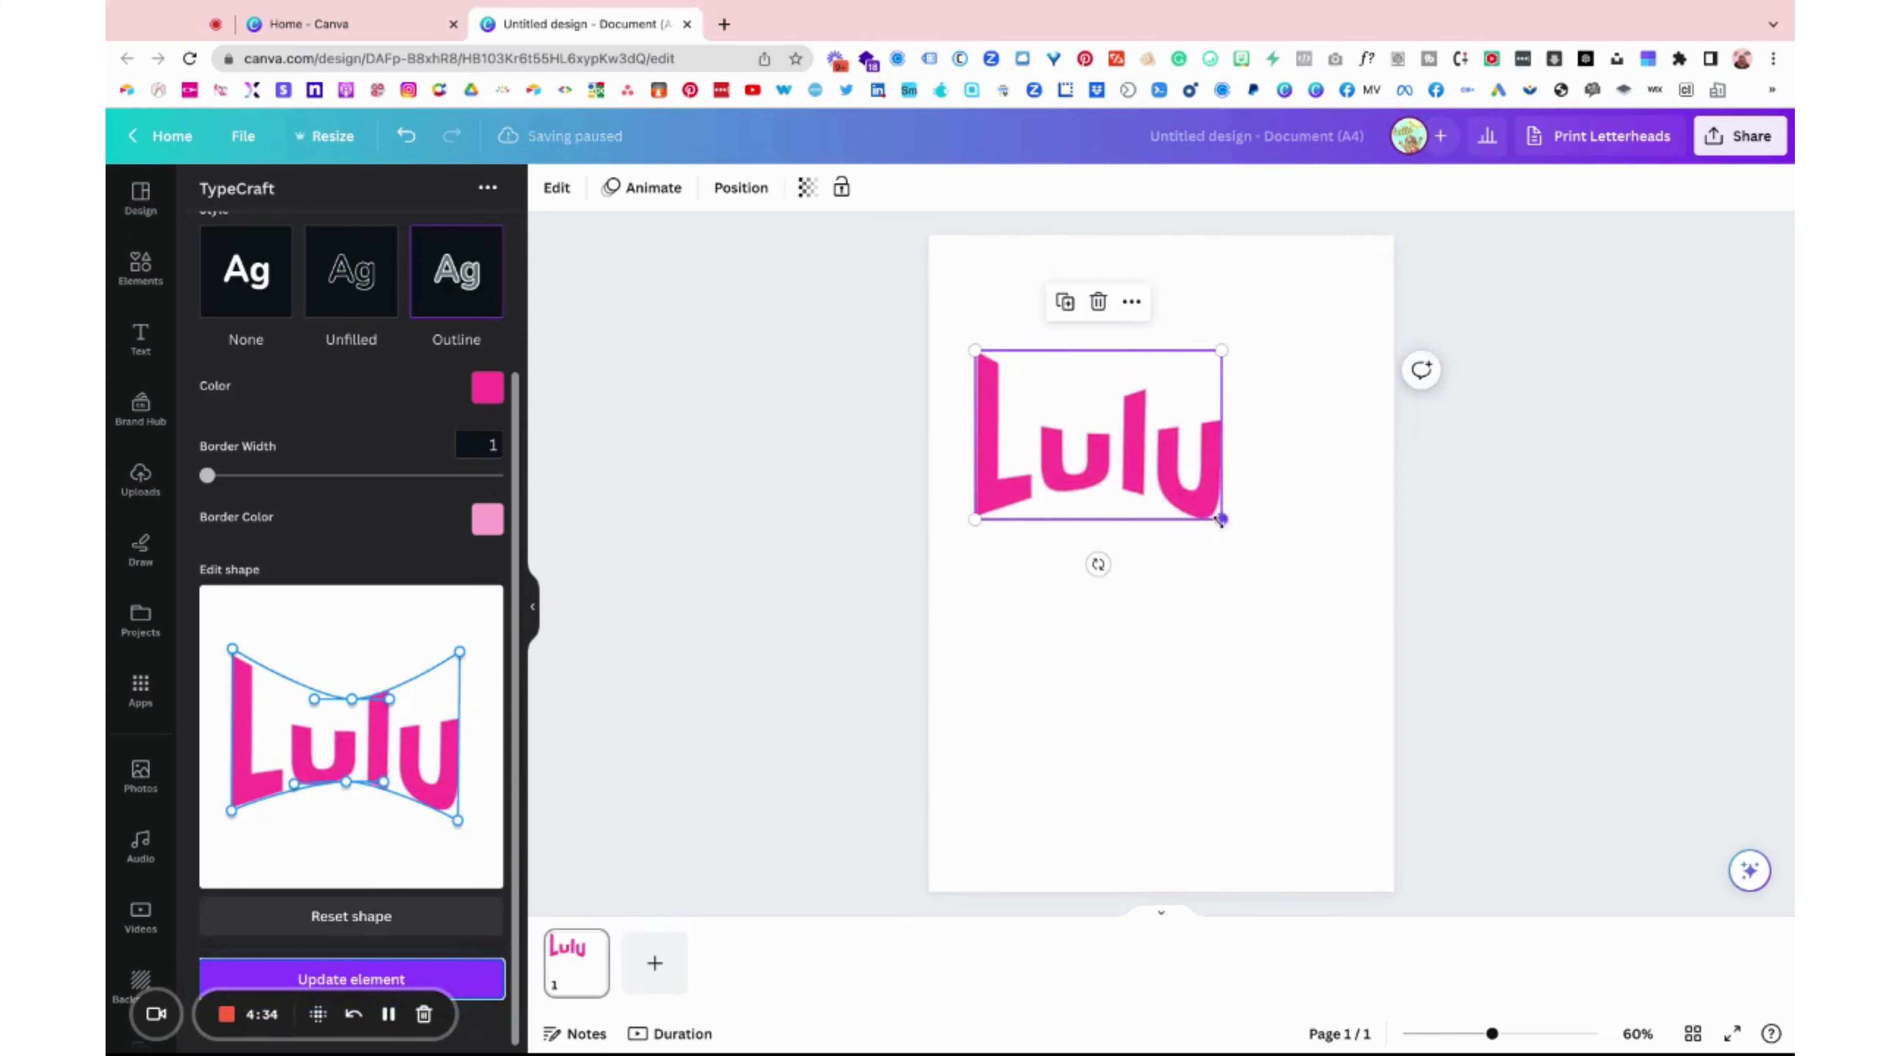
drag(1221, 519, 1346, 600)
click(1182, 704)
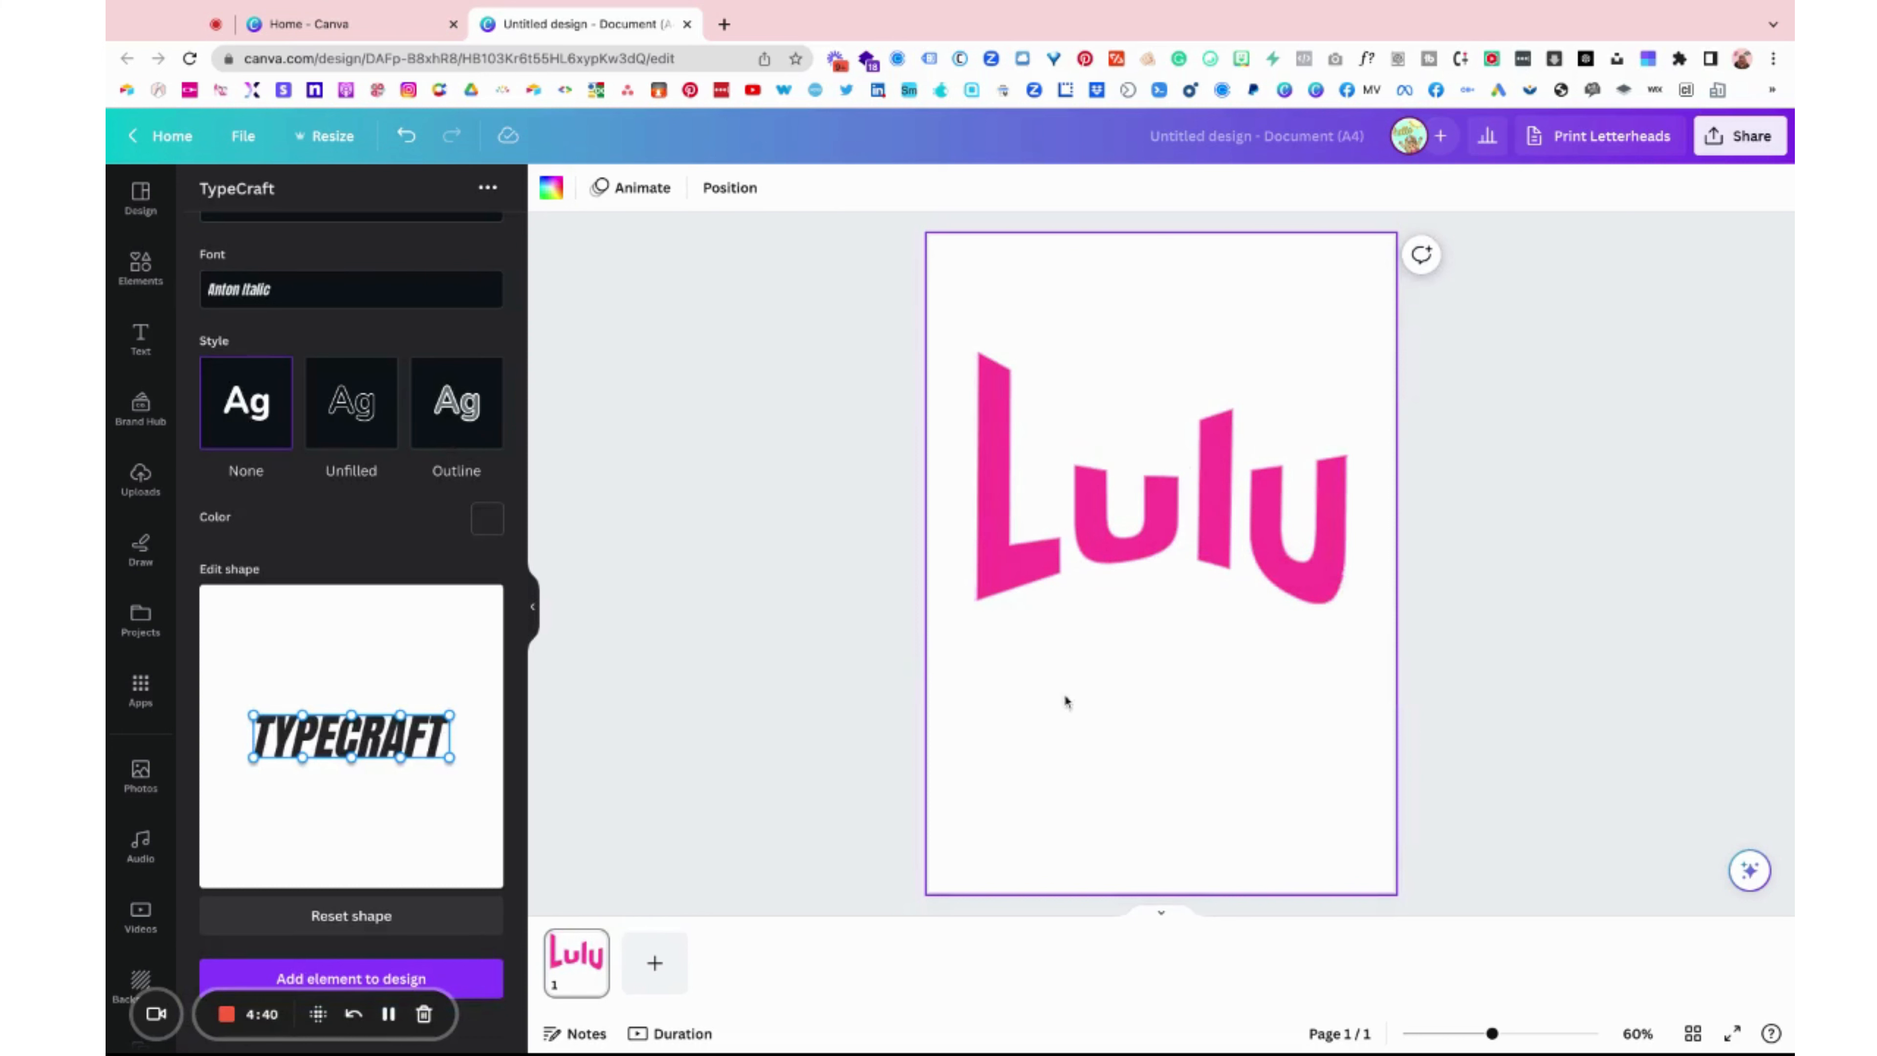
Reposition the enlarged lettering slightly lower, just above the page's vertical middle, and deselect it.
click(1207, 434)
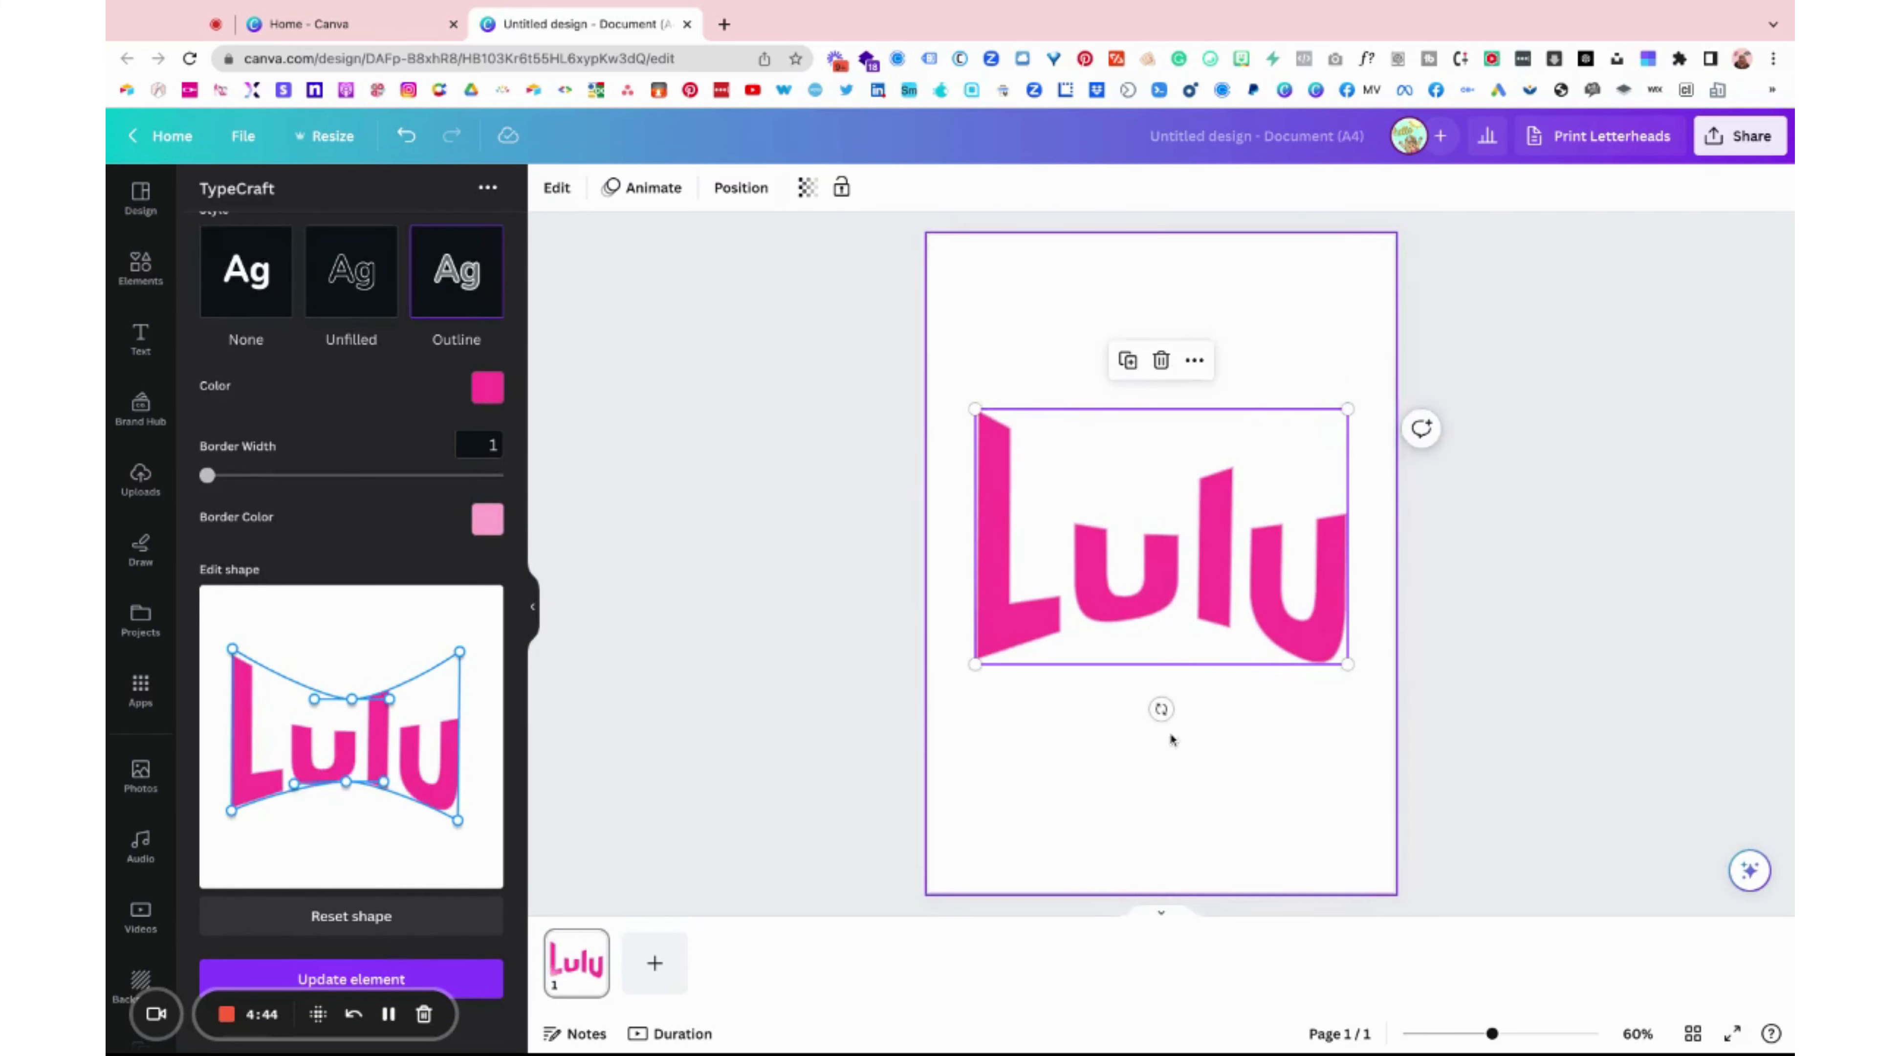
click(1222, 743)
click(1190, 574)
drag(1190, 574, 1184, 571)
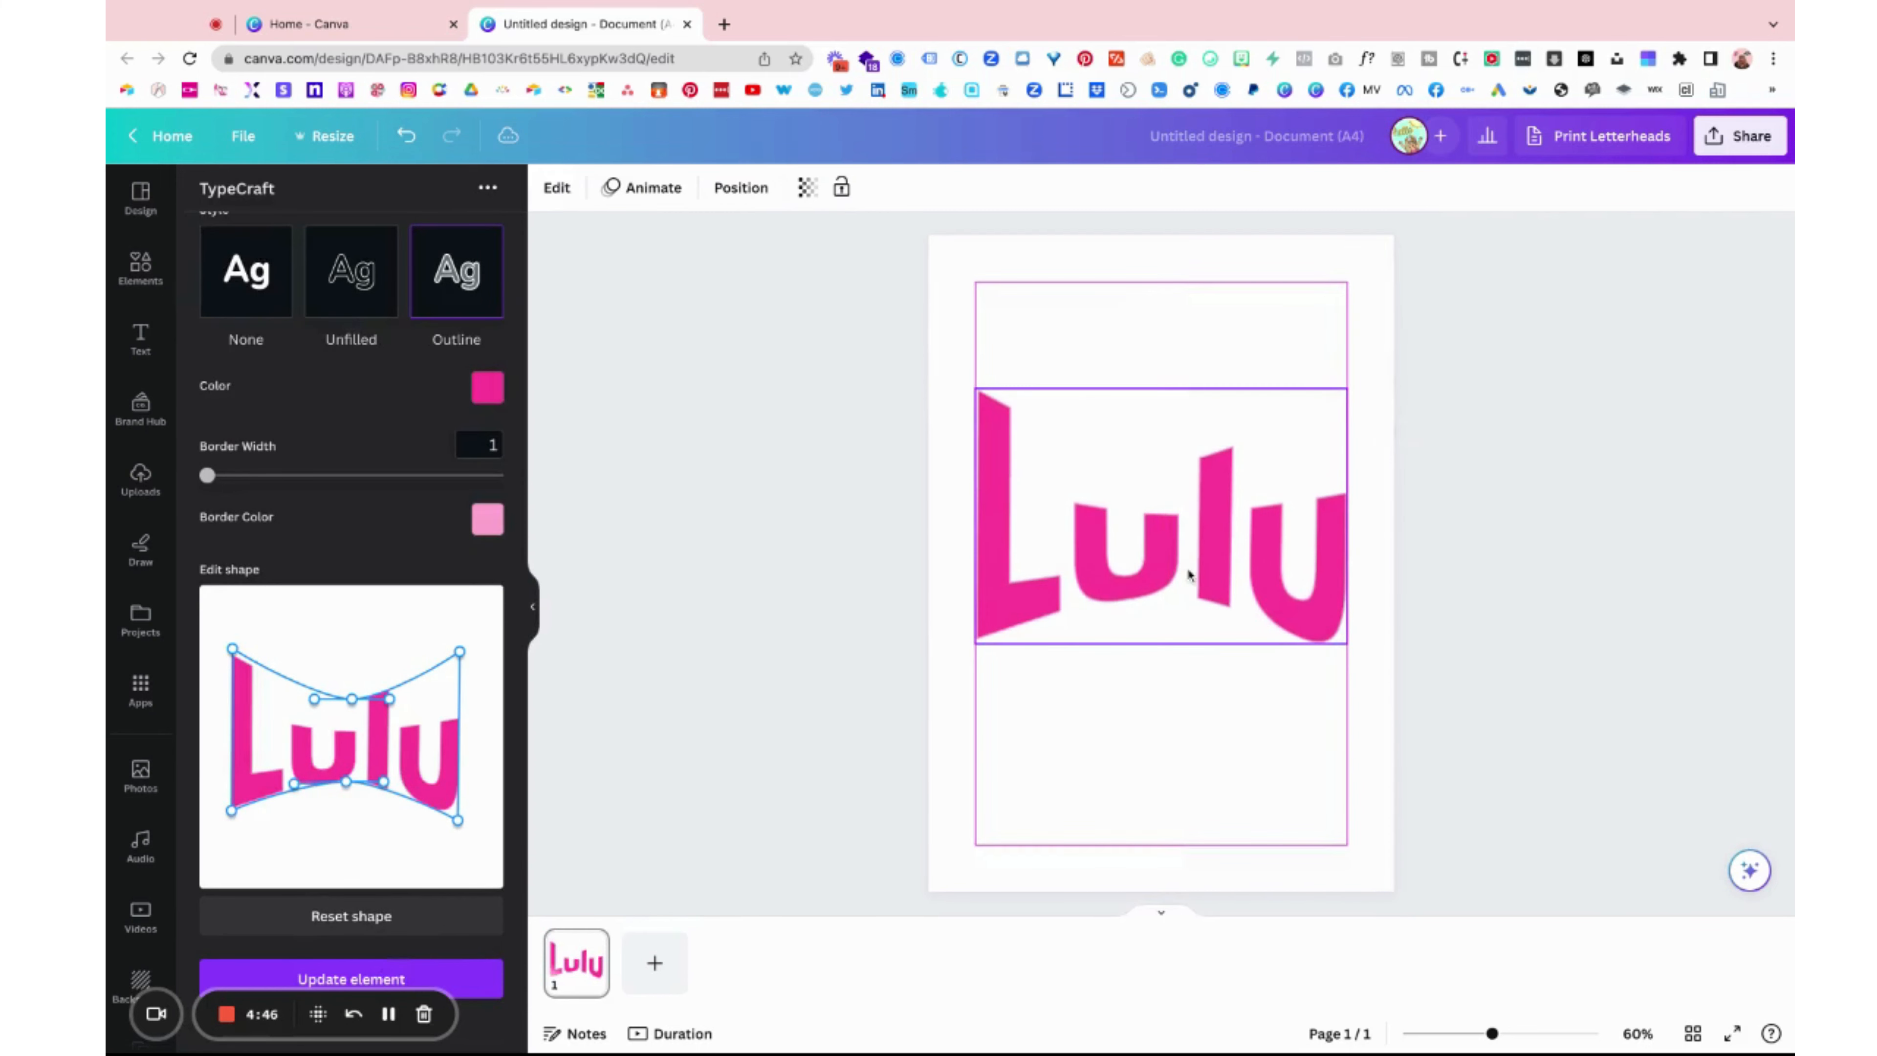
click(1035, 790)
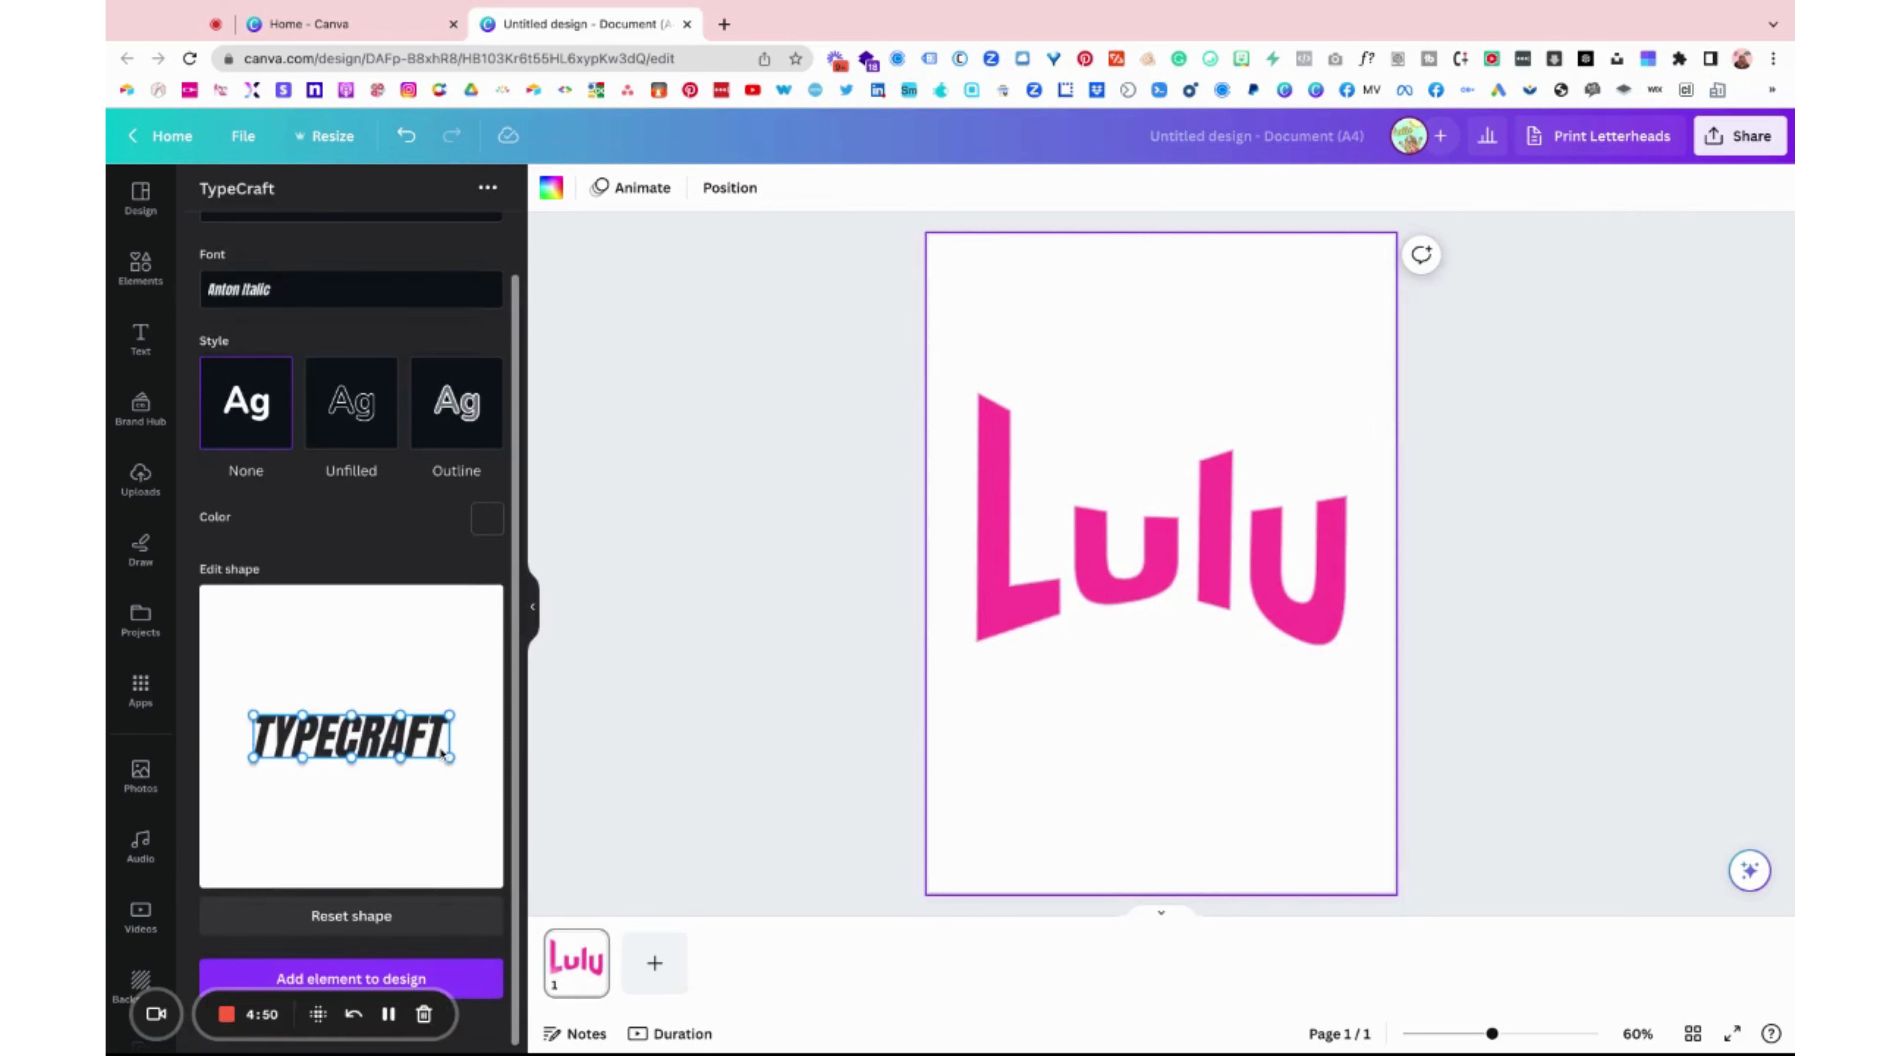
scroll(319, 489, up, 1)
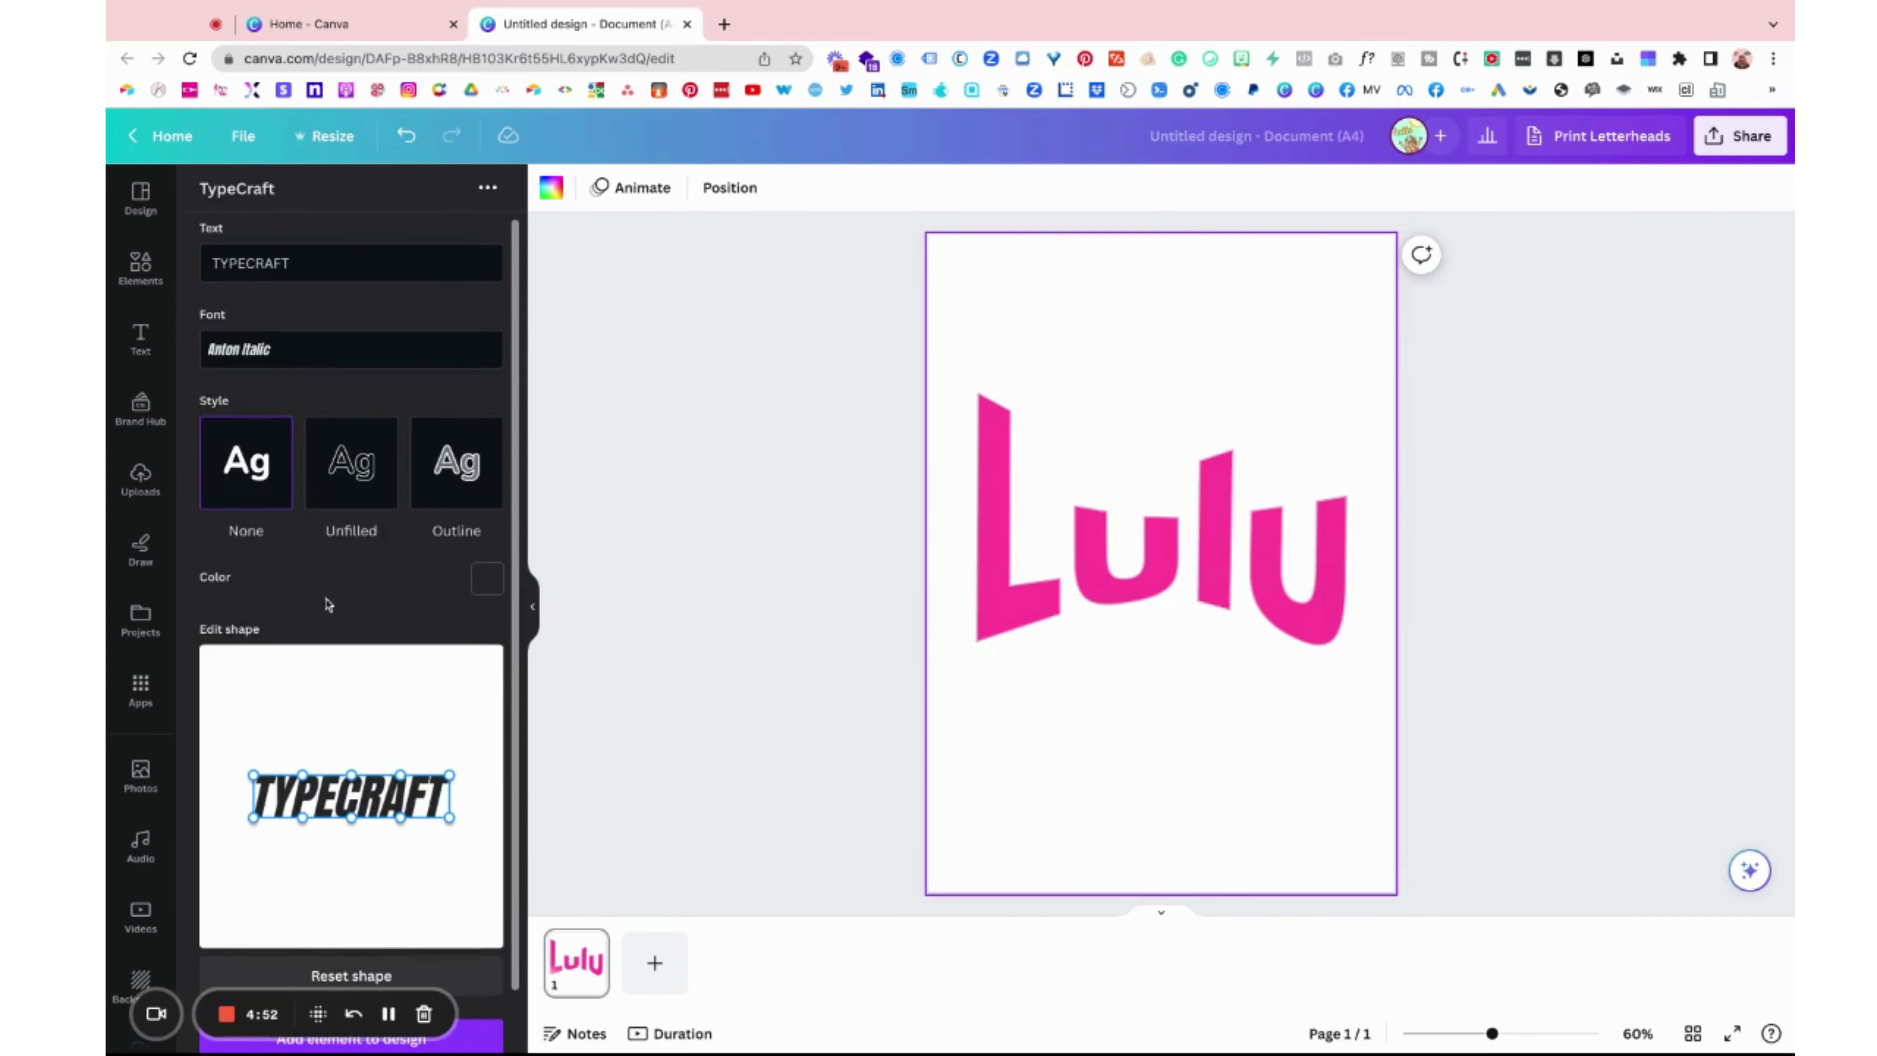
Move the pink bow-tie lettering to the page's top-left margin corner, shrink it to just over half the page width, and deselect it.
click(1032, 474)
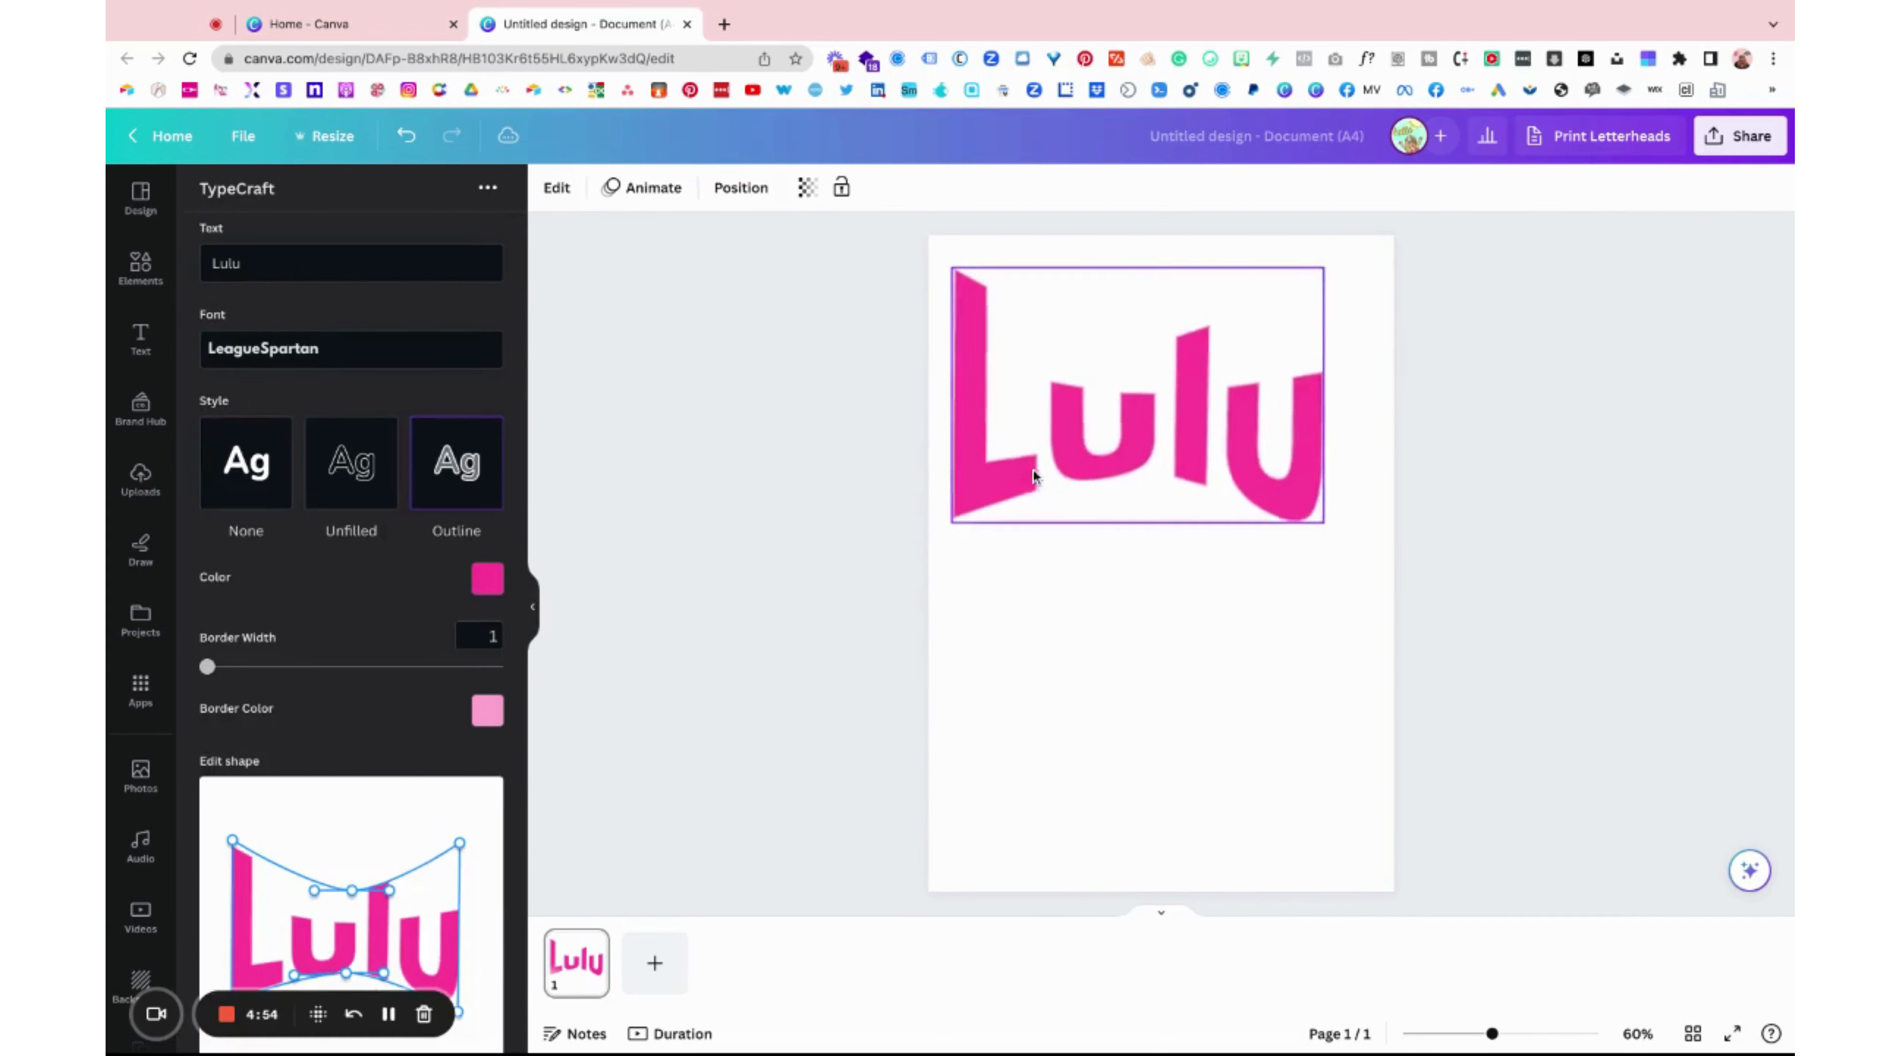
drag(1033, 471, 1032, 464)
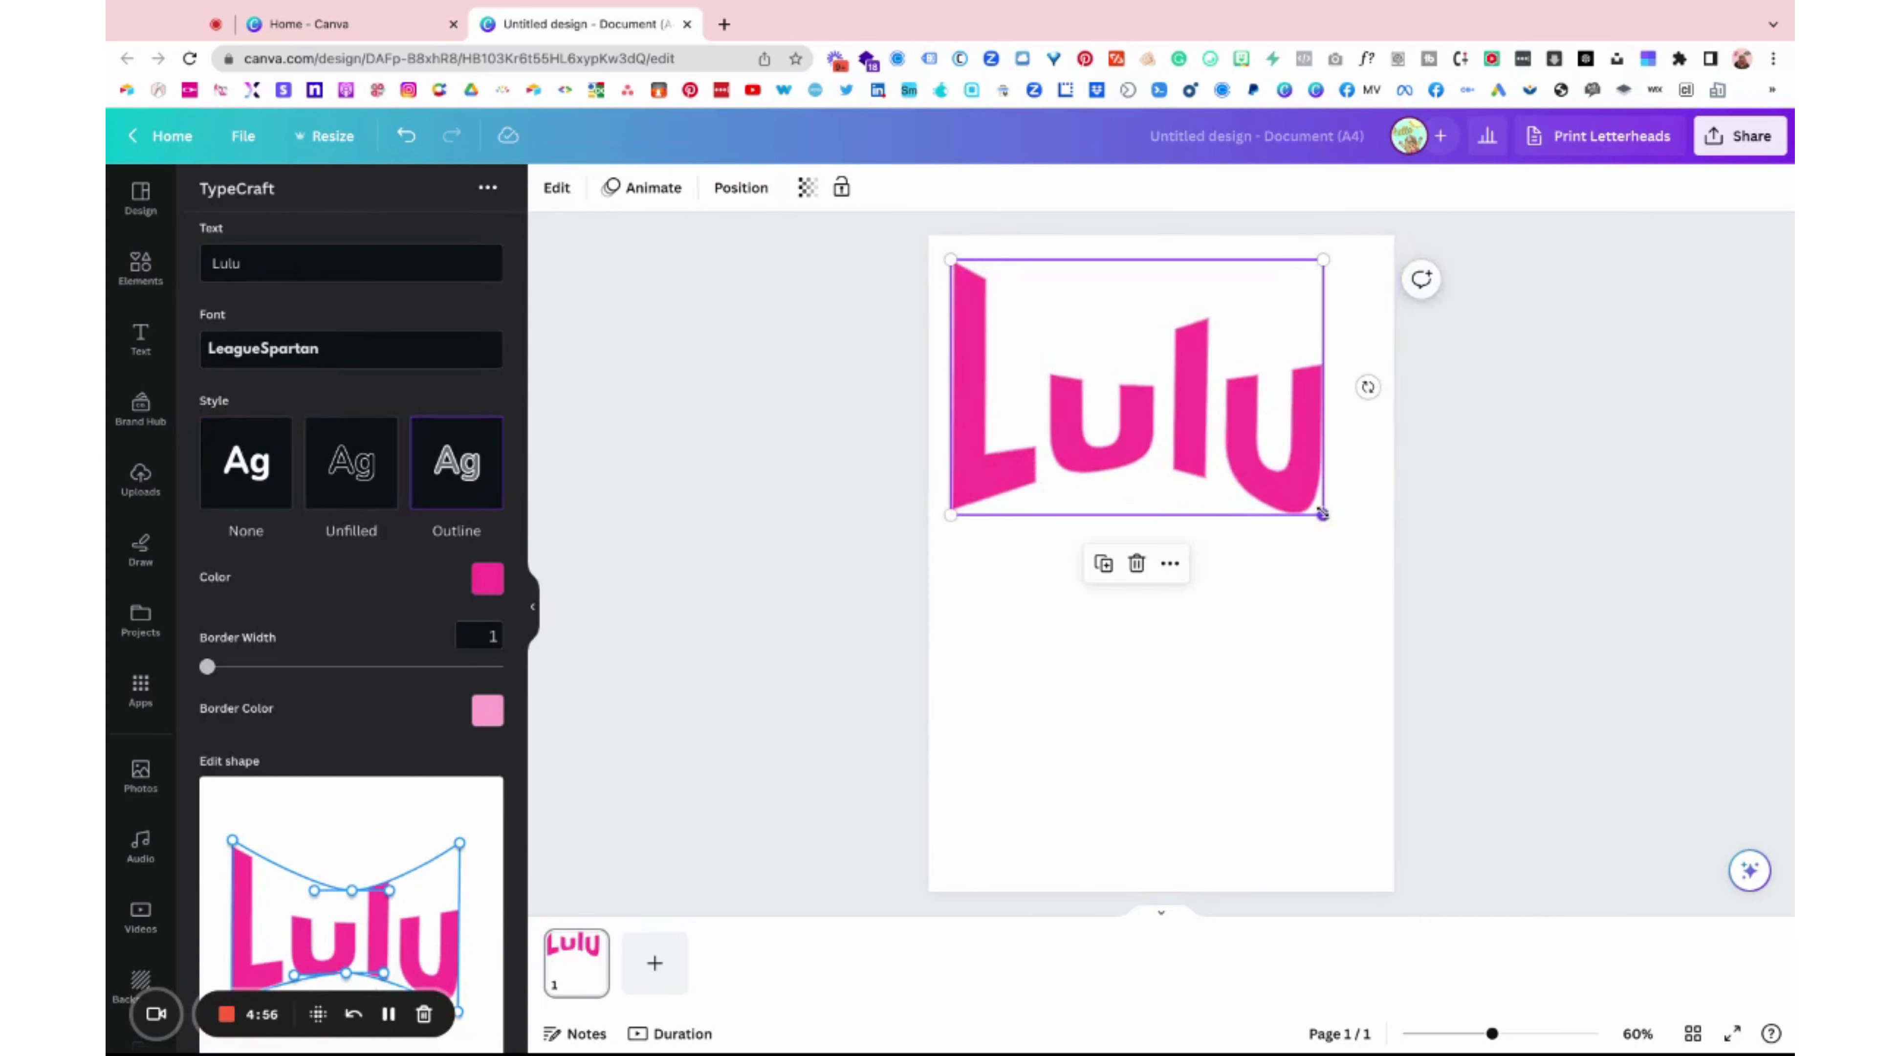
drag(1322, 512, 1207, 435)
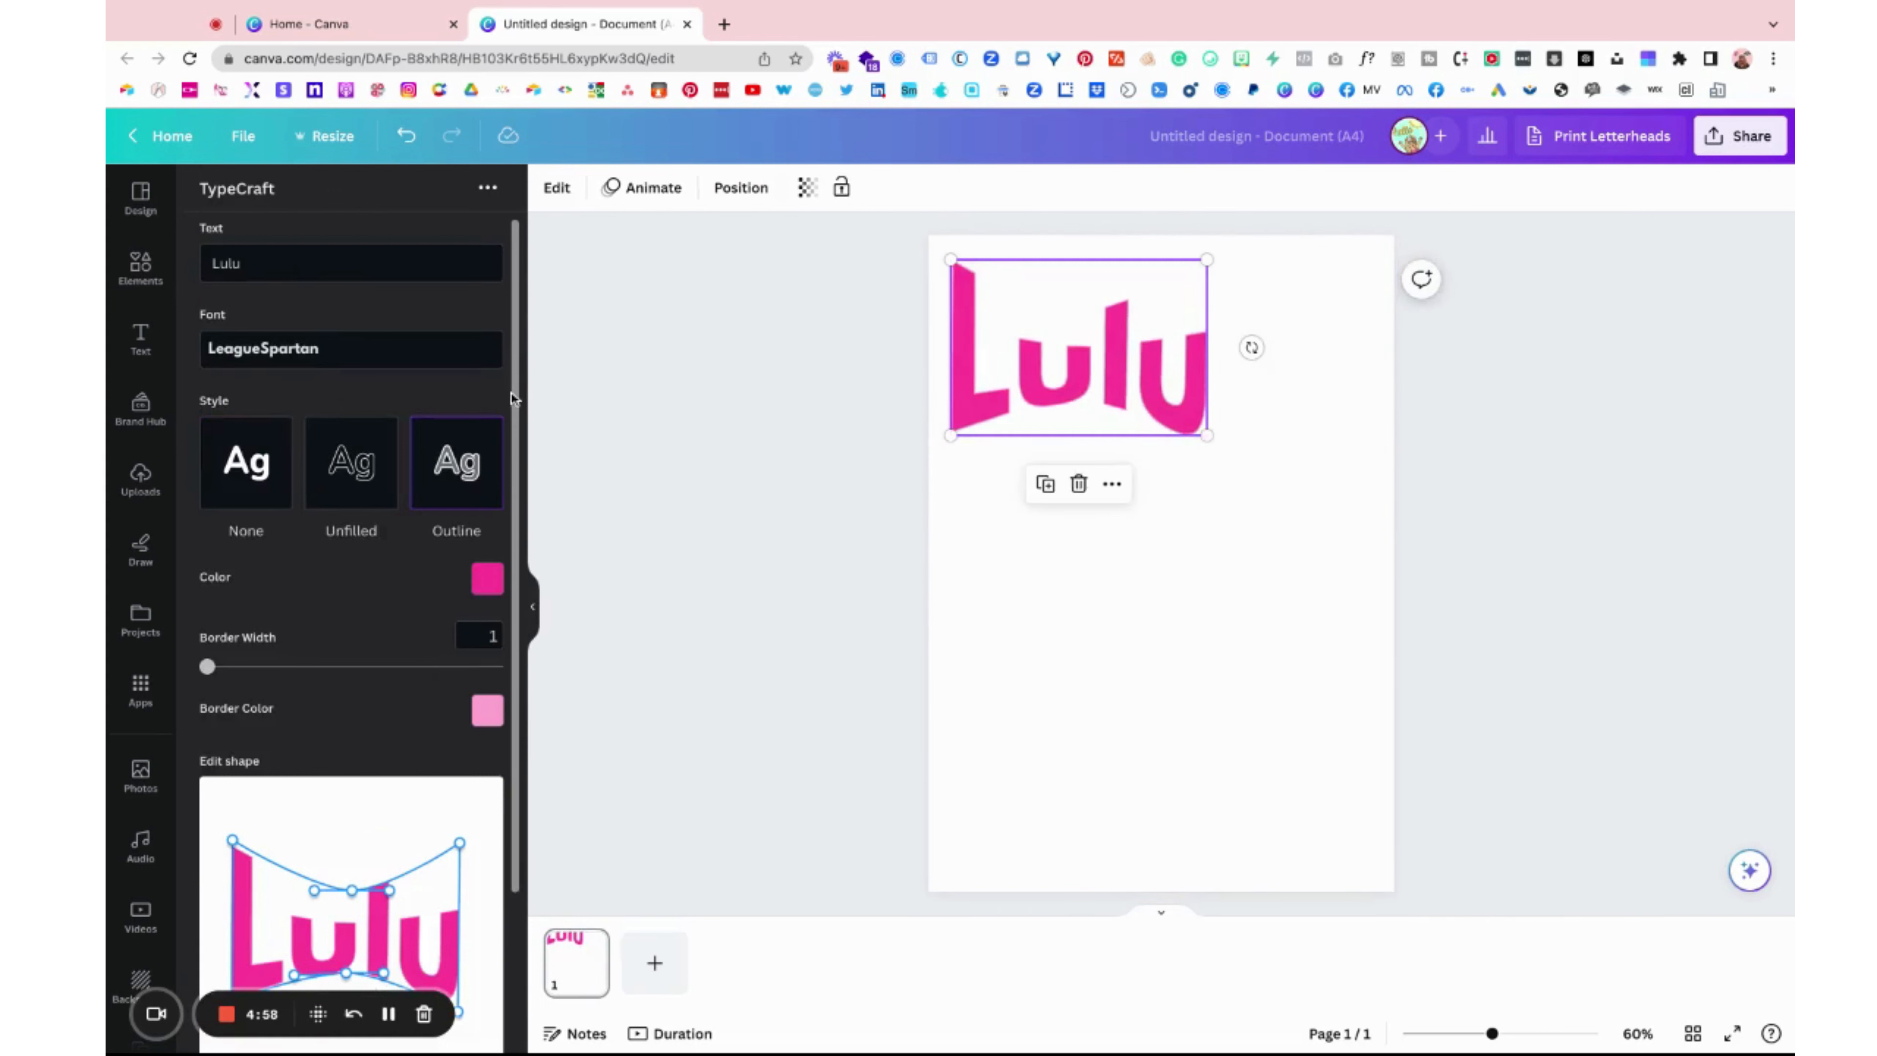
click(1093, 658)
Start a new TypeCraft element with the text "Hello Media" in the BauhausPro Bold font.
double_click(275, 265)
text(Hello Media)
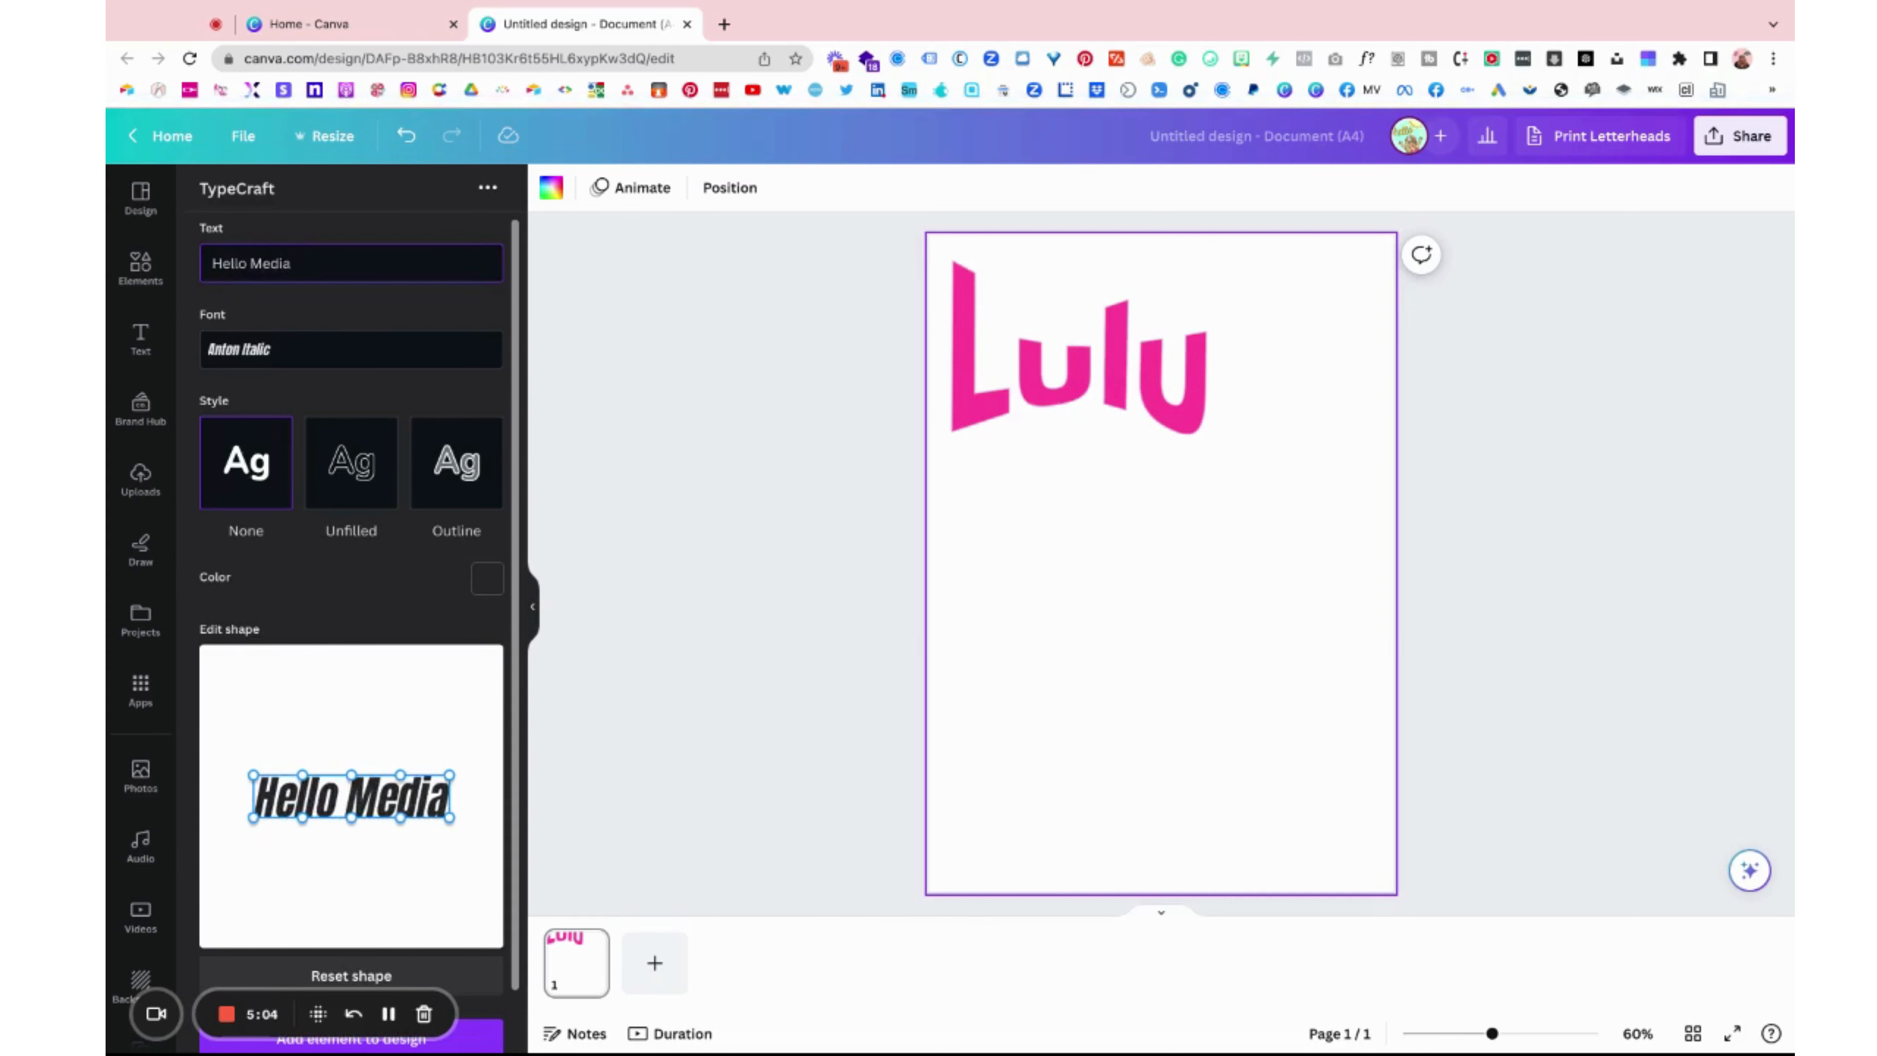
click(264, 341)
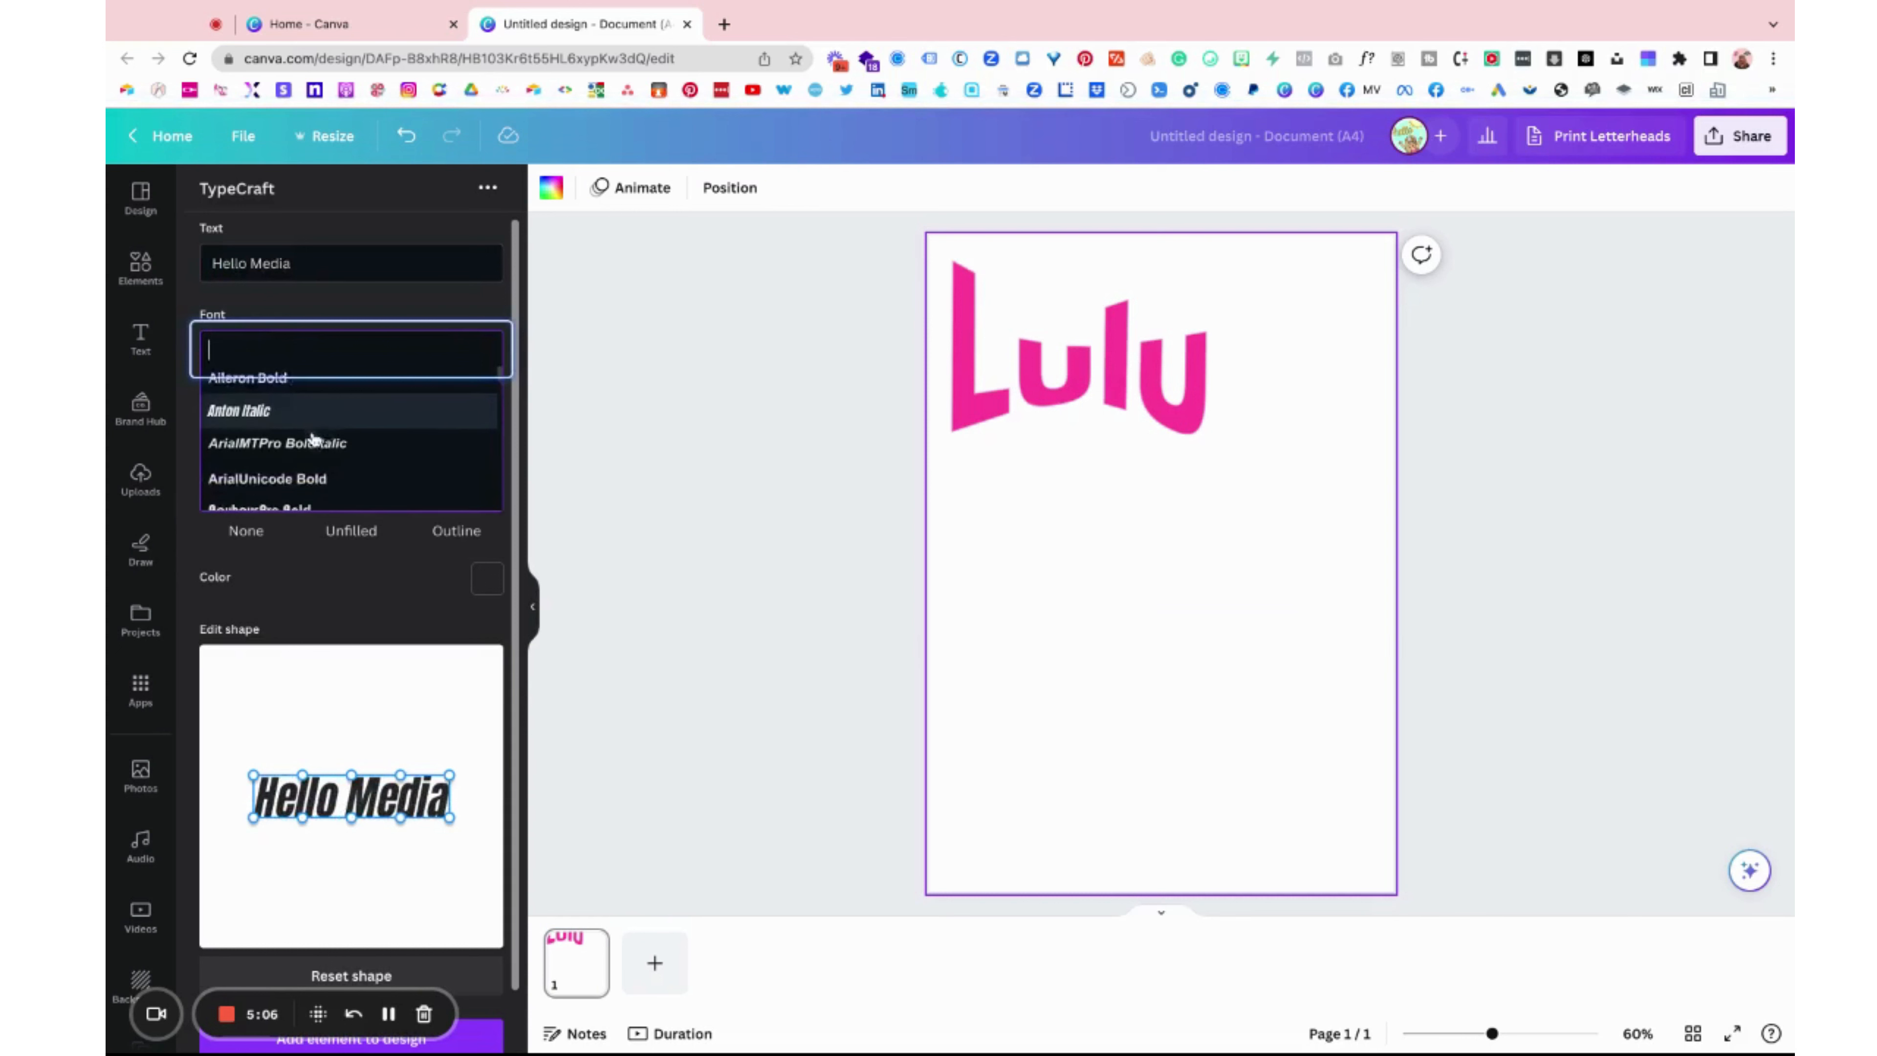
scroll(316, 439, down, 2)
click(297, 433)
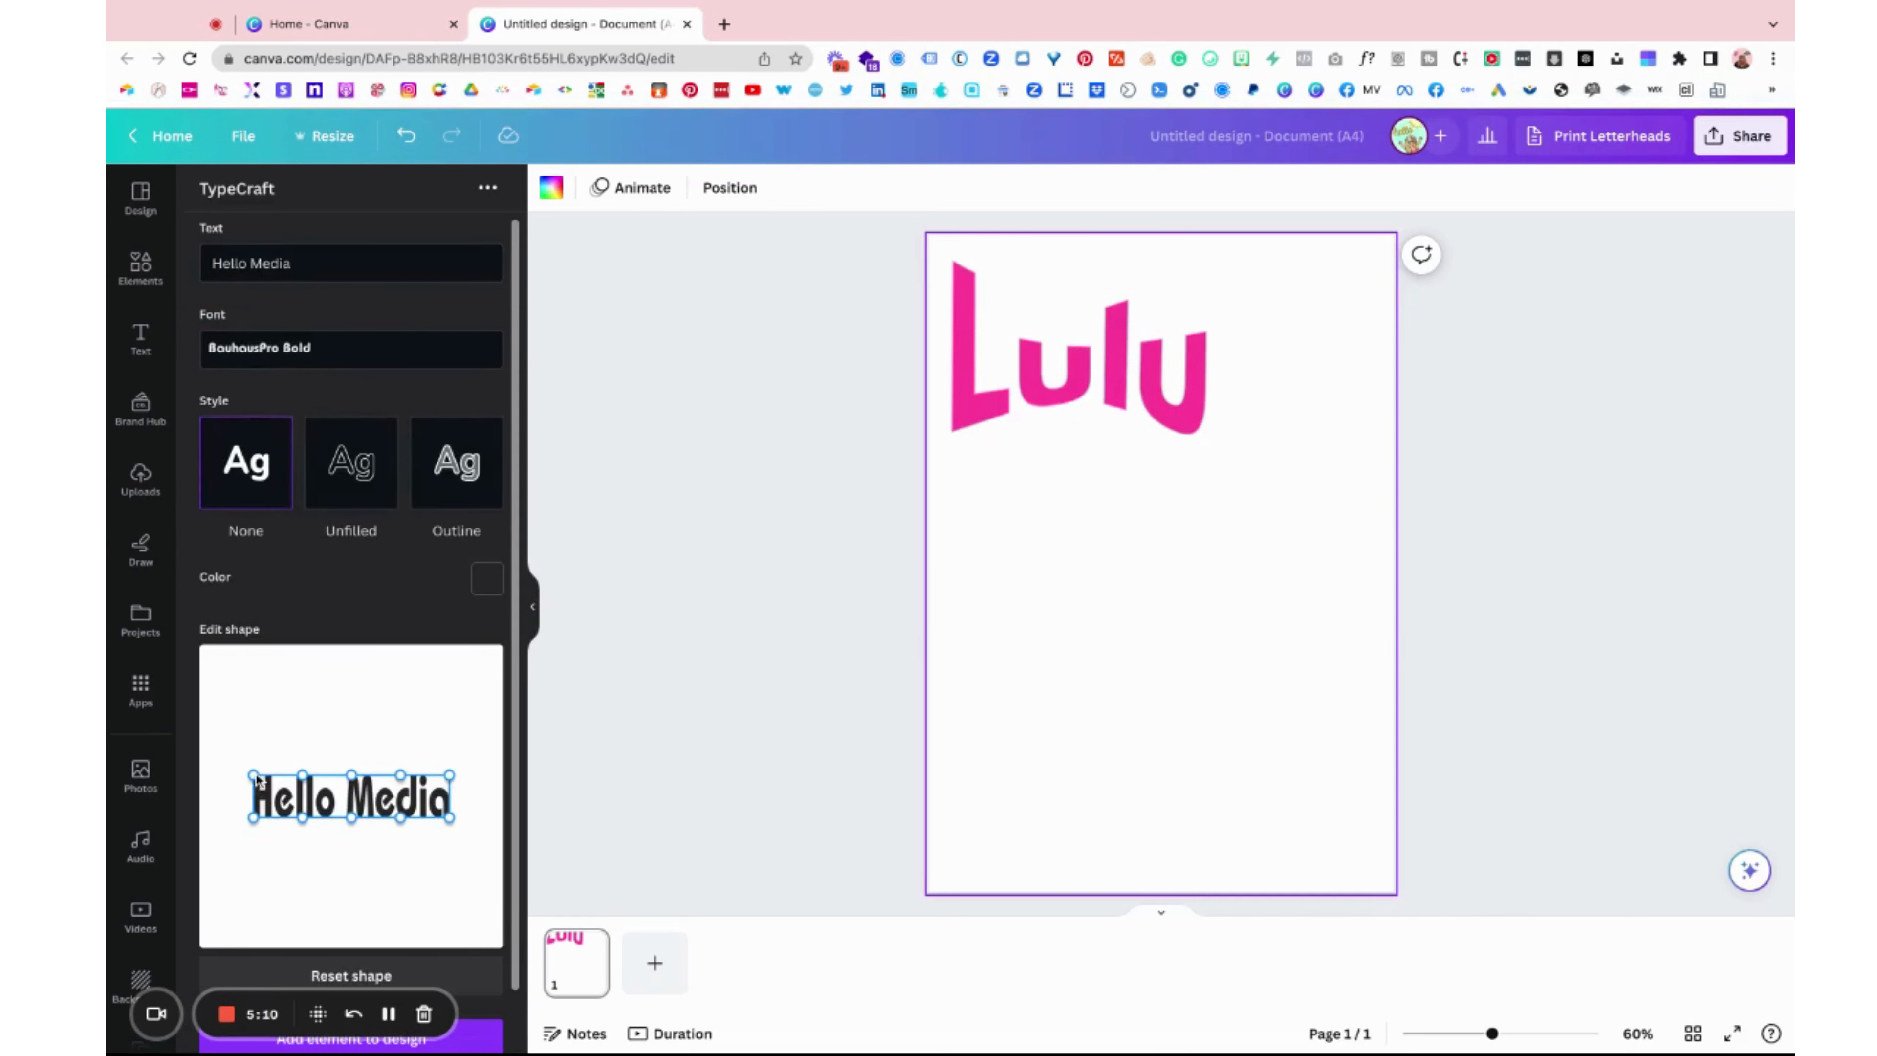
Warp the Hello Media lettering into a bow-tie by pulling its corner points up and down and slightly thickening the middle.
drag(254, 775, 255, 724)
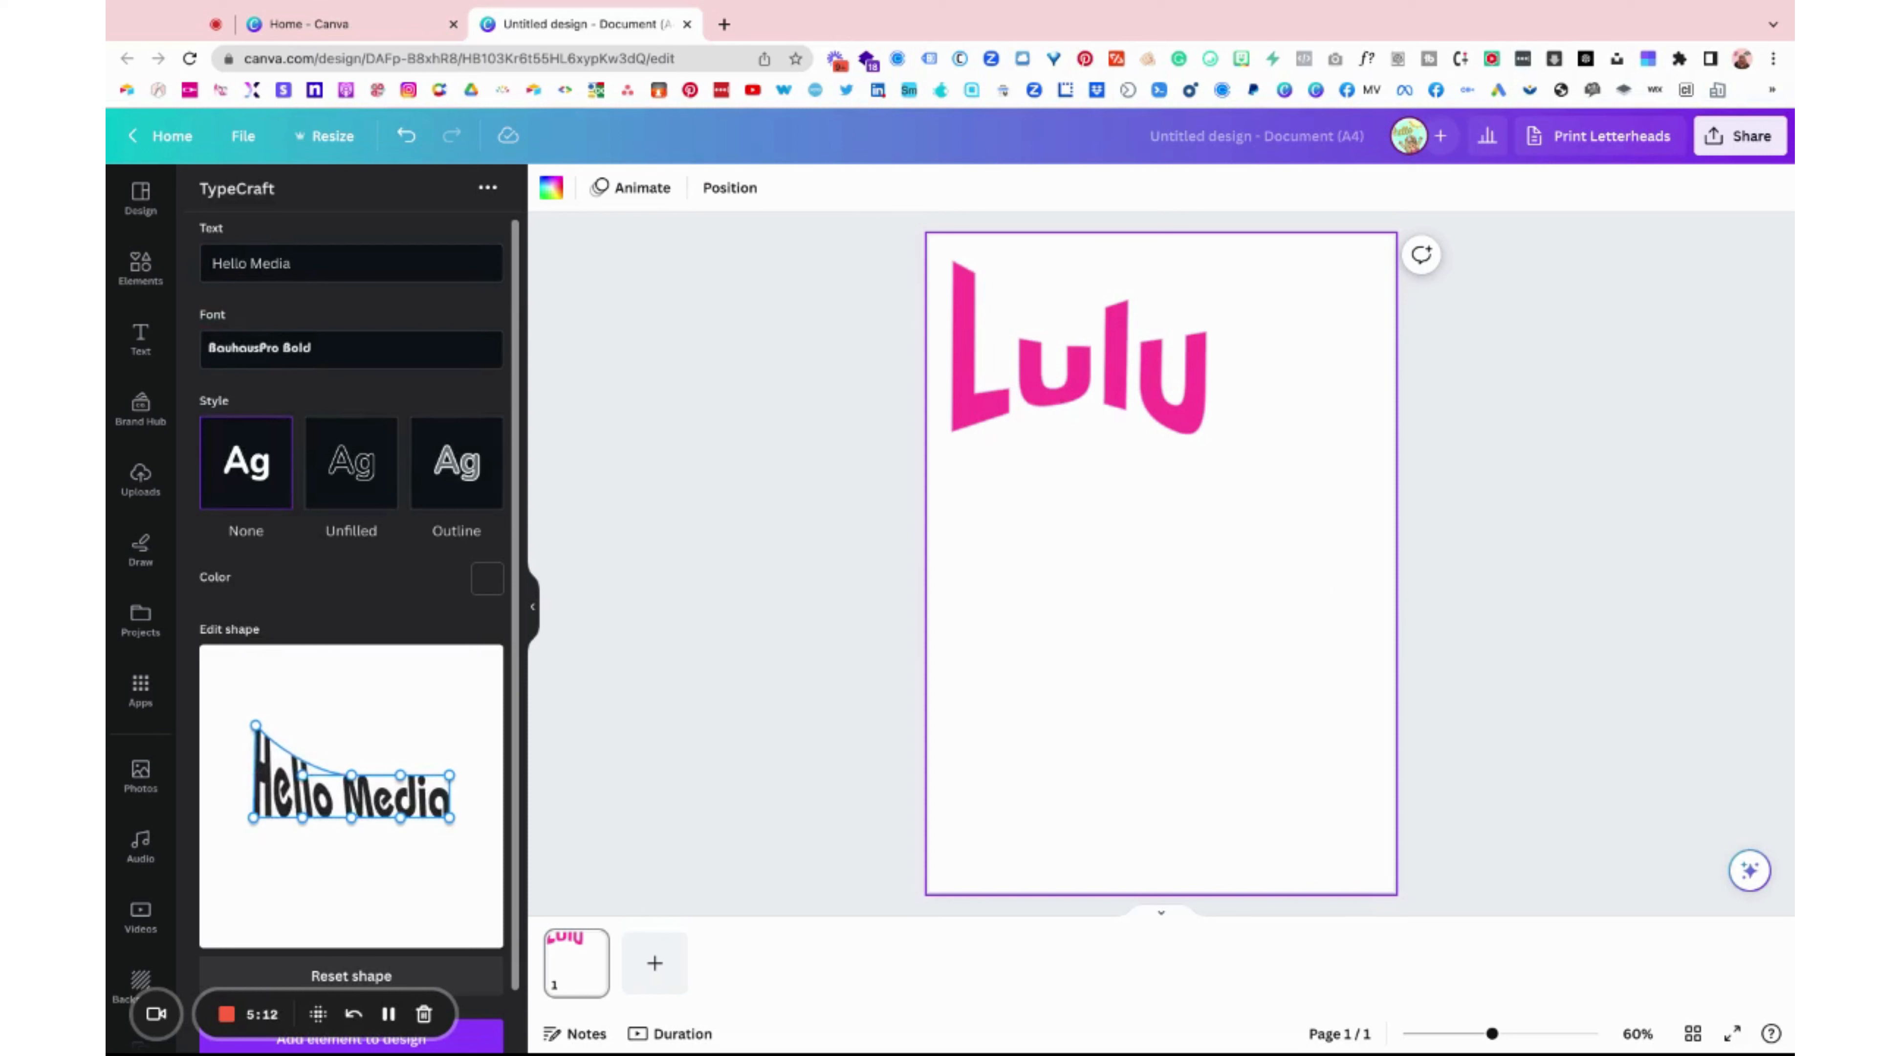
drag(252, 820, 257, 869)
drag(450, 775, 450, 720)
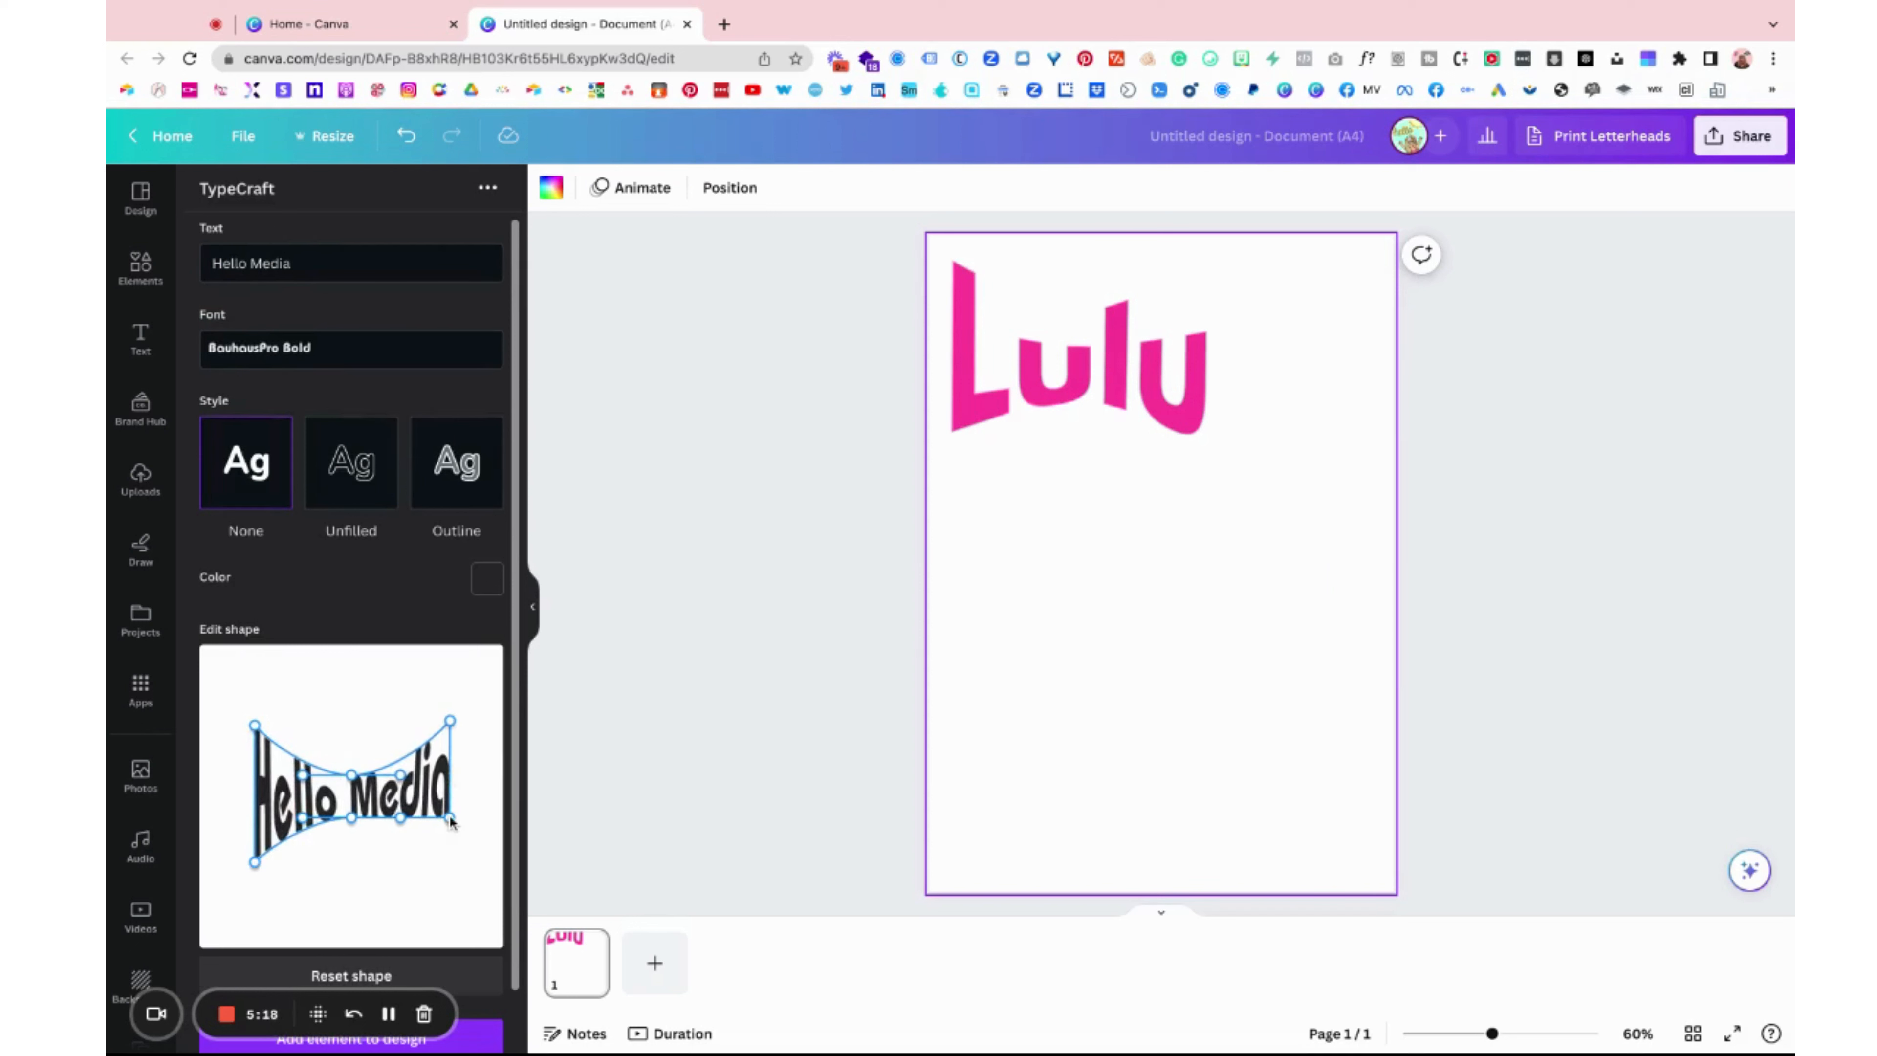
drag(450, 818, 448, 871)
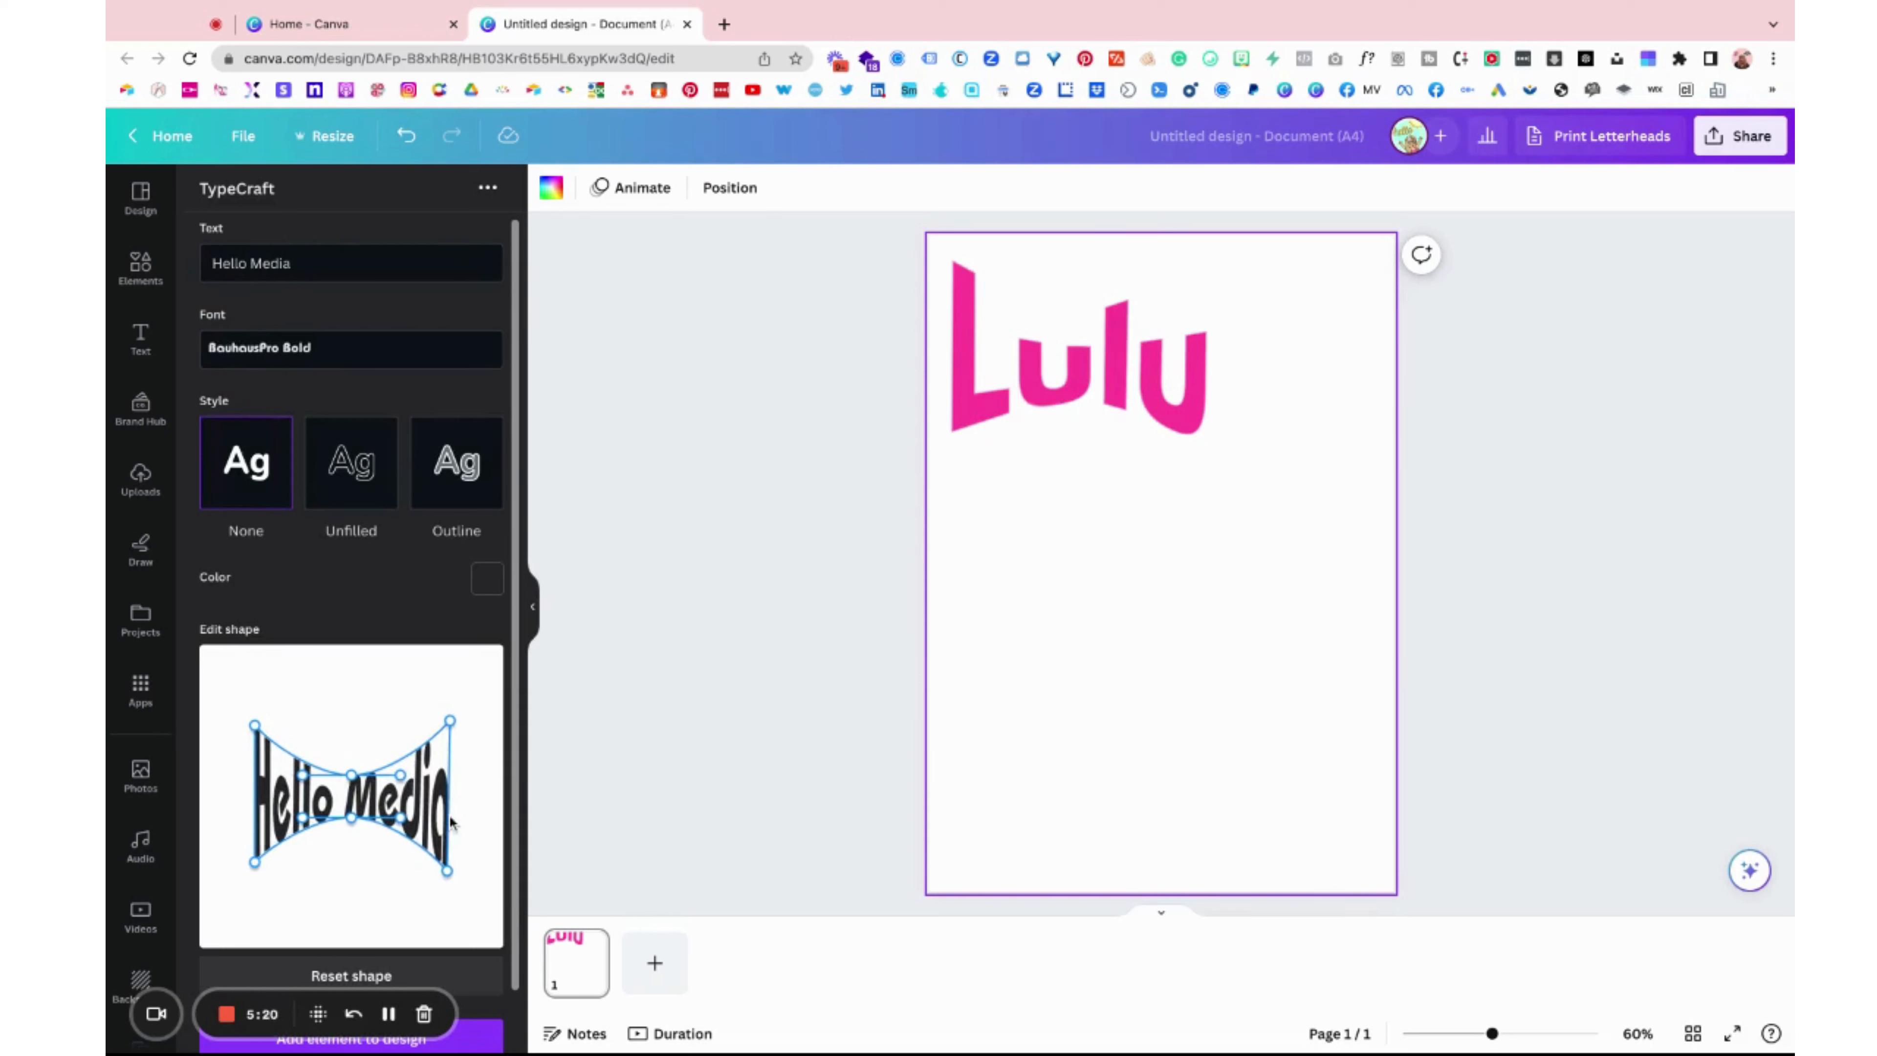
drag(353, 819, 353, 767)
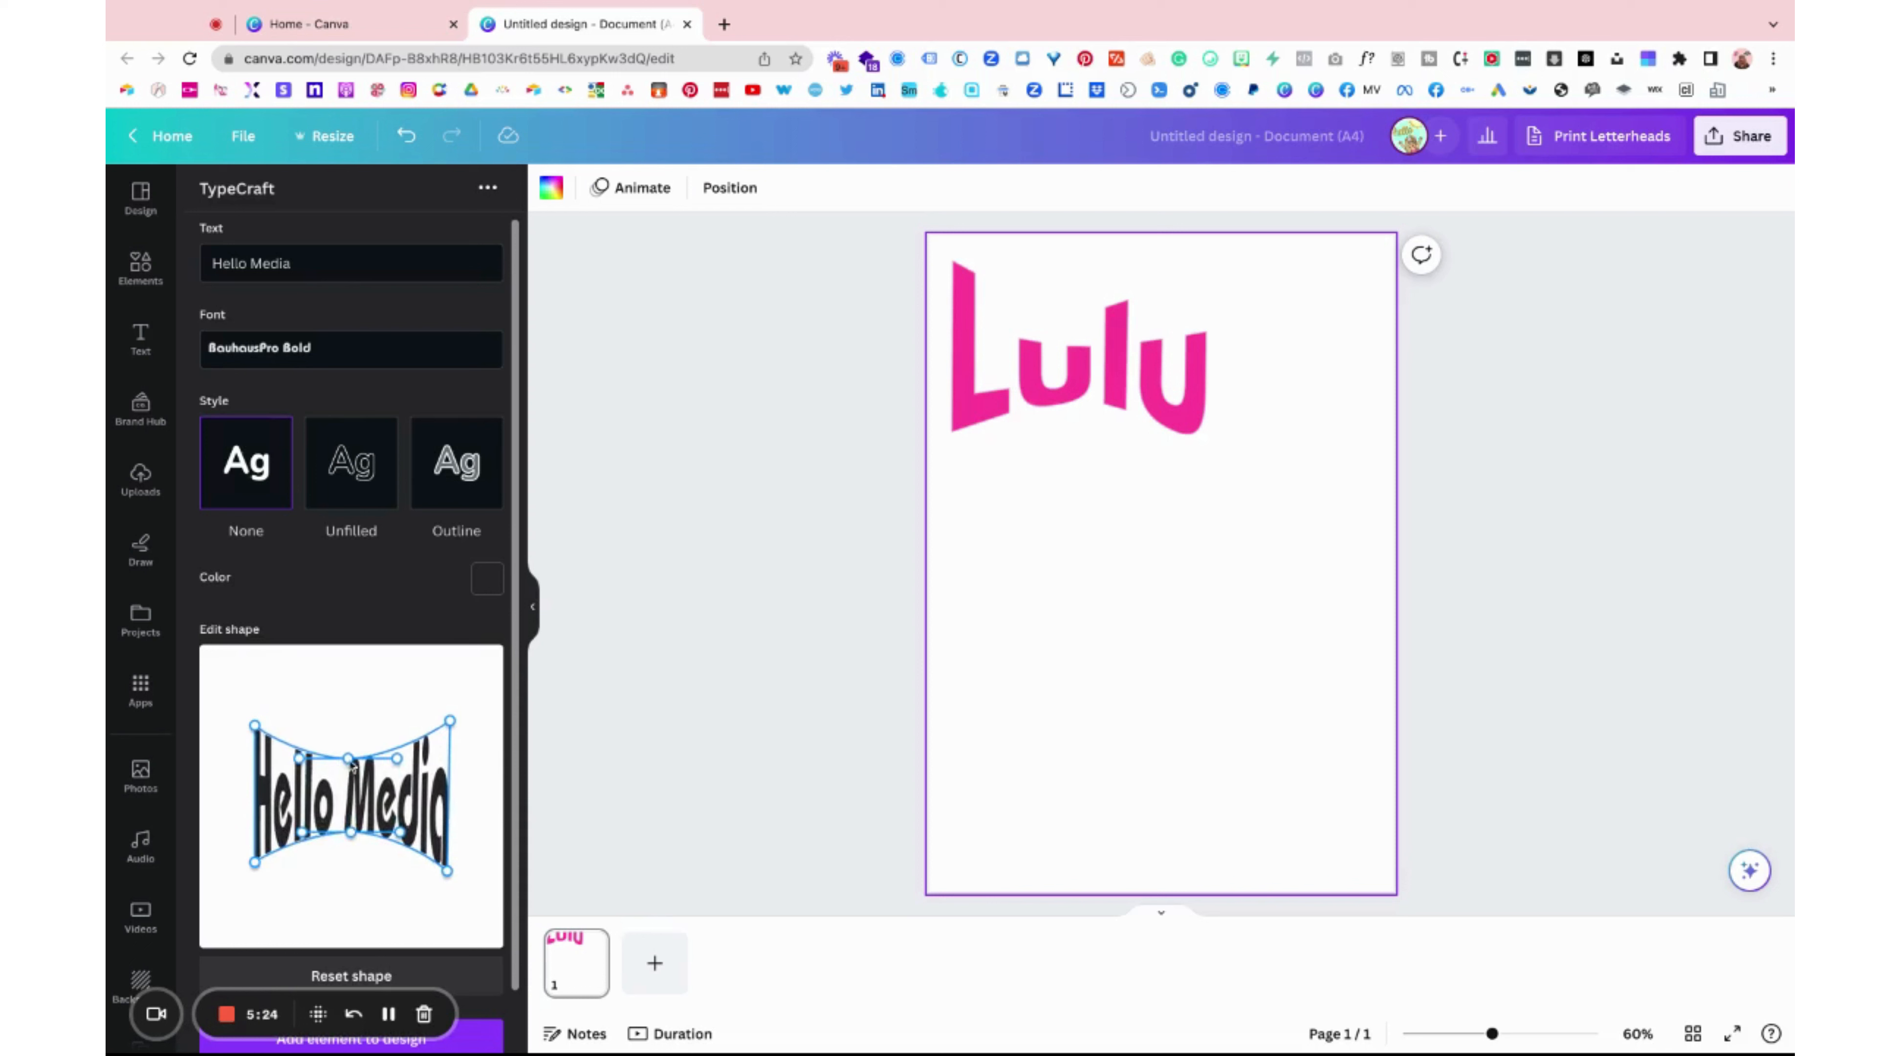
Set the Hello Media lettering's fill color to teal #00baaf.
click(485, 578)
drag(389, 469, 349, 470)
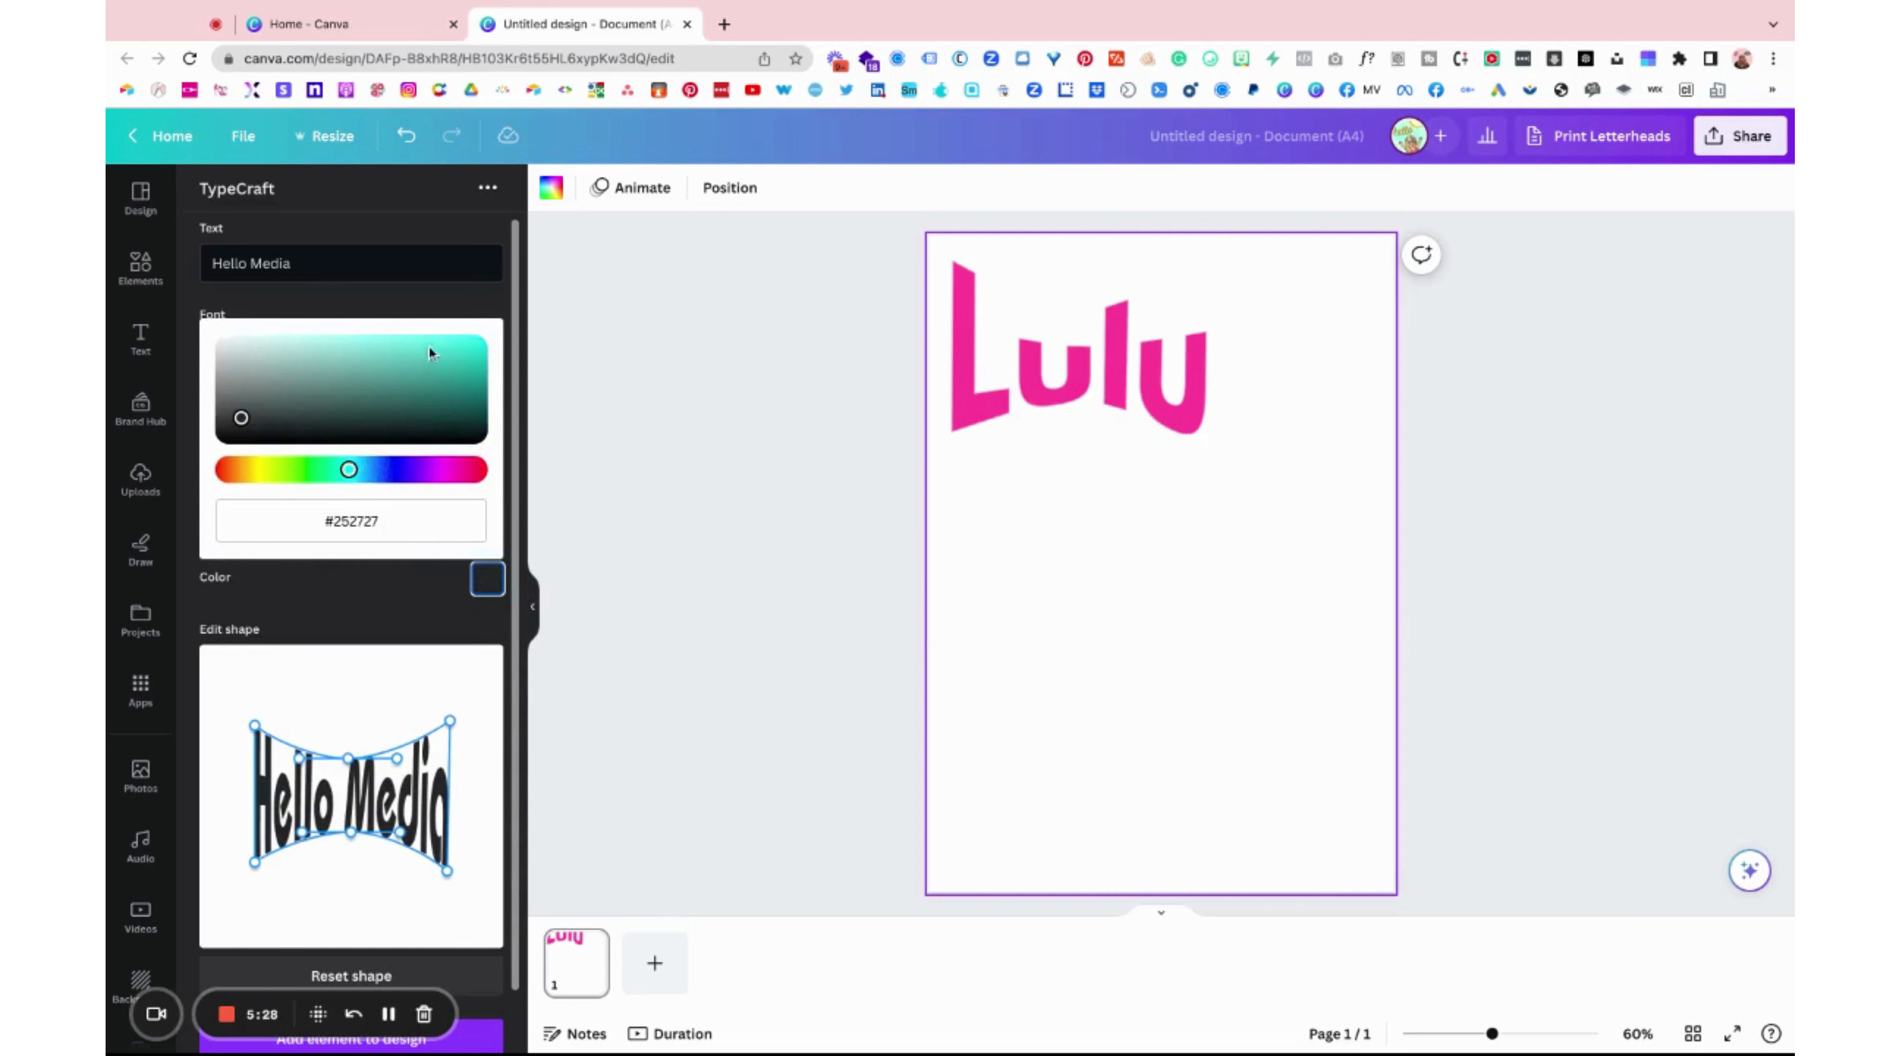
click(449, 346)
drag(449, 347, 474, 371)
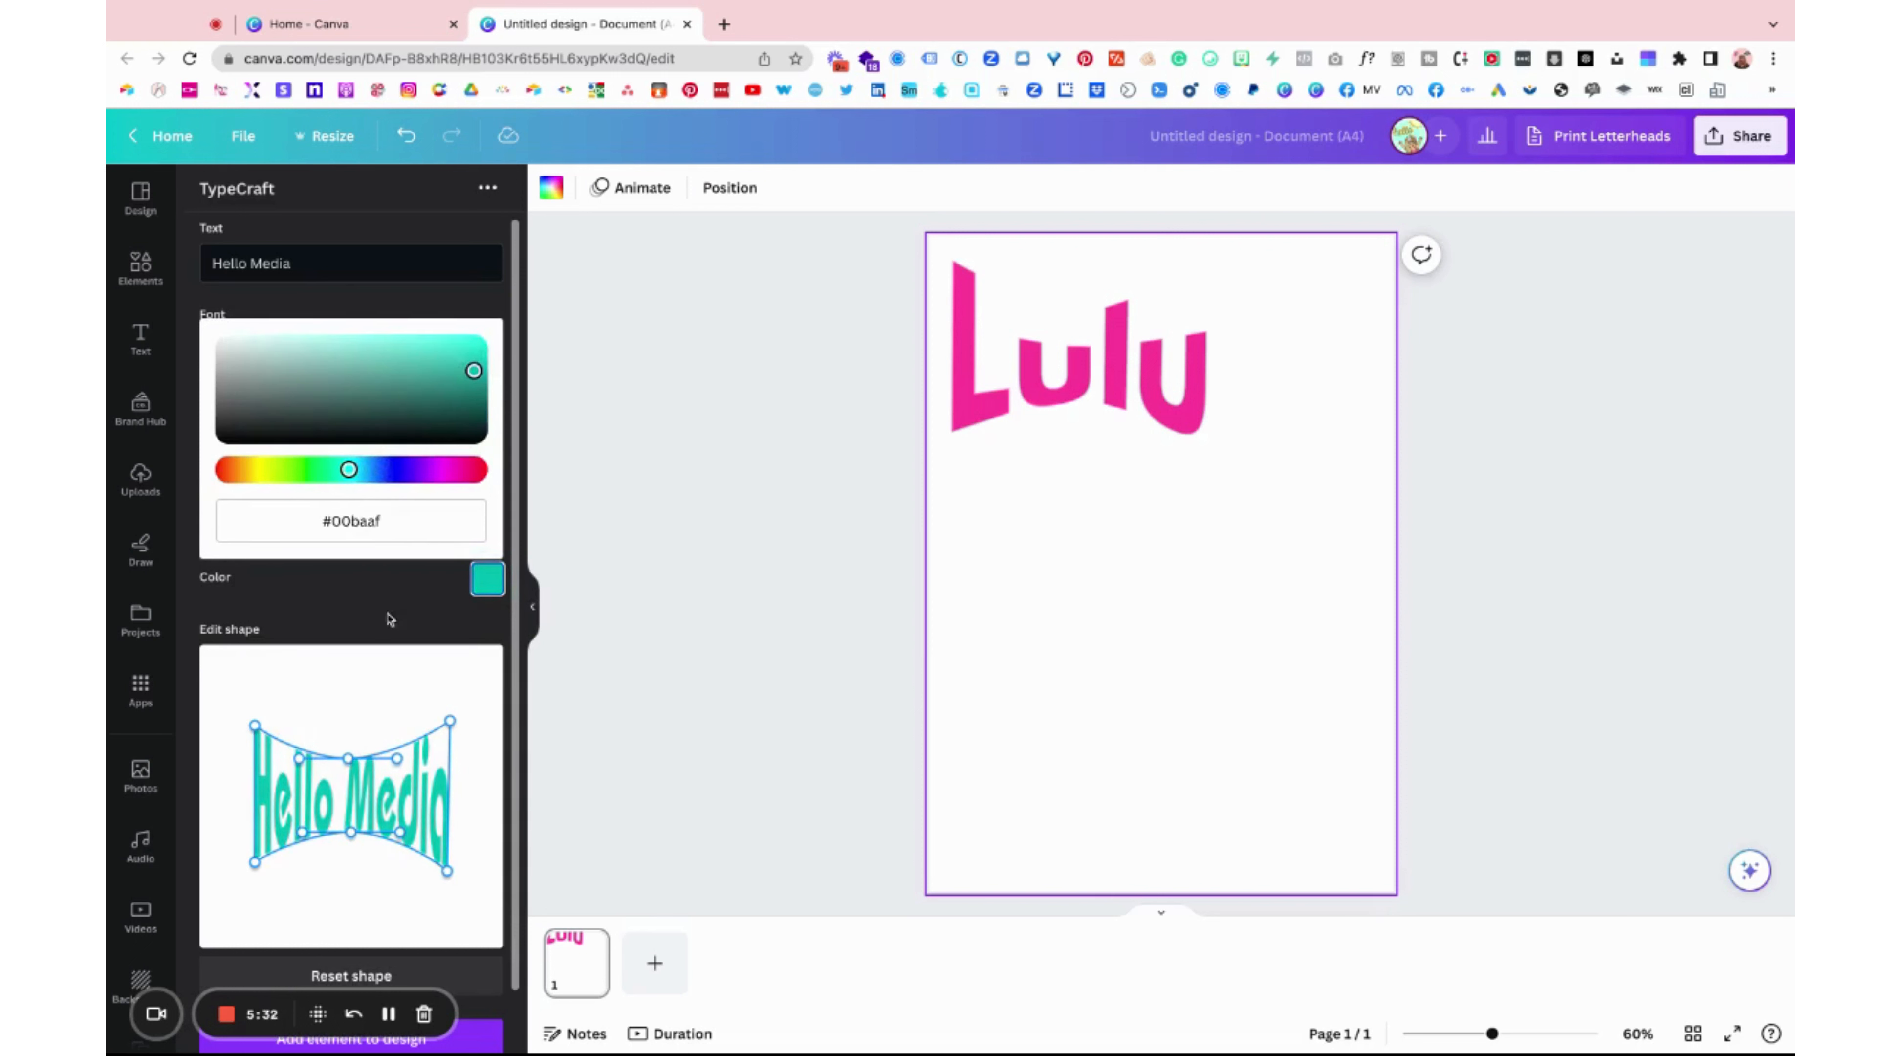
click(405, 593)
Give the Hello Media lettering the Outline style with a blue #312dff border.
click(364, 464)
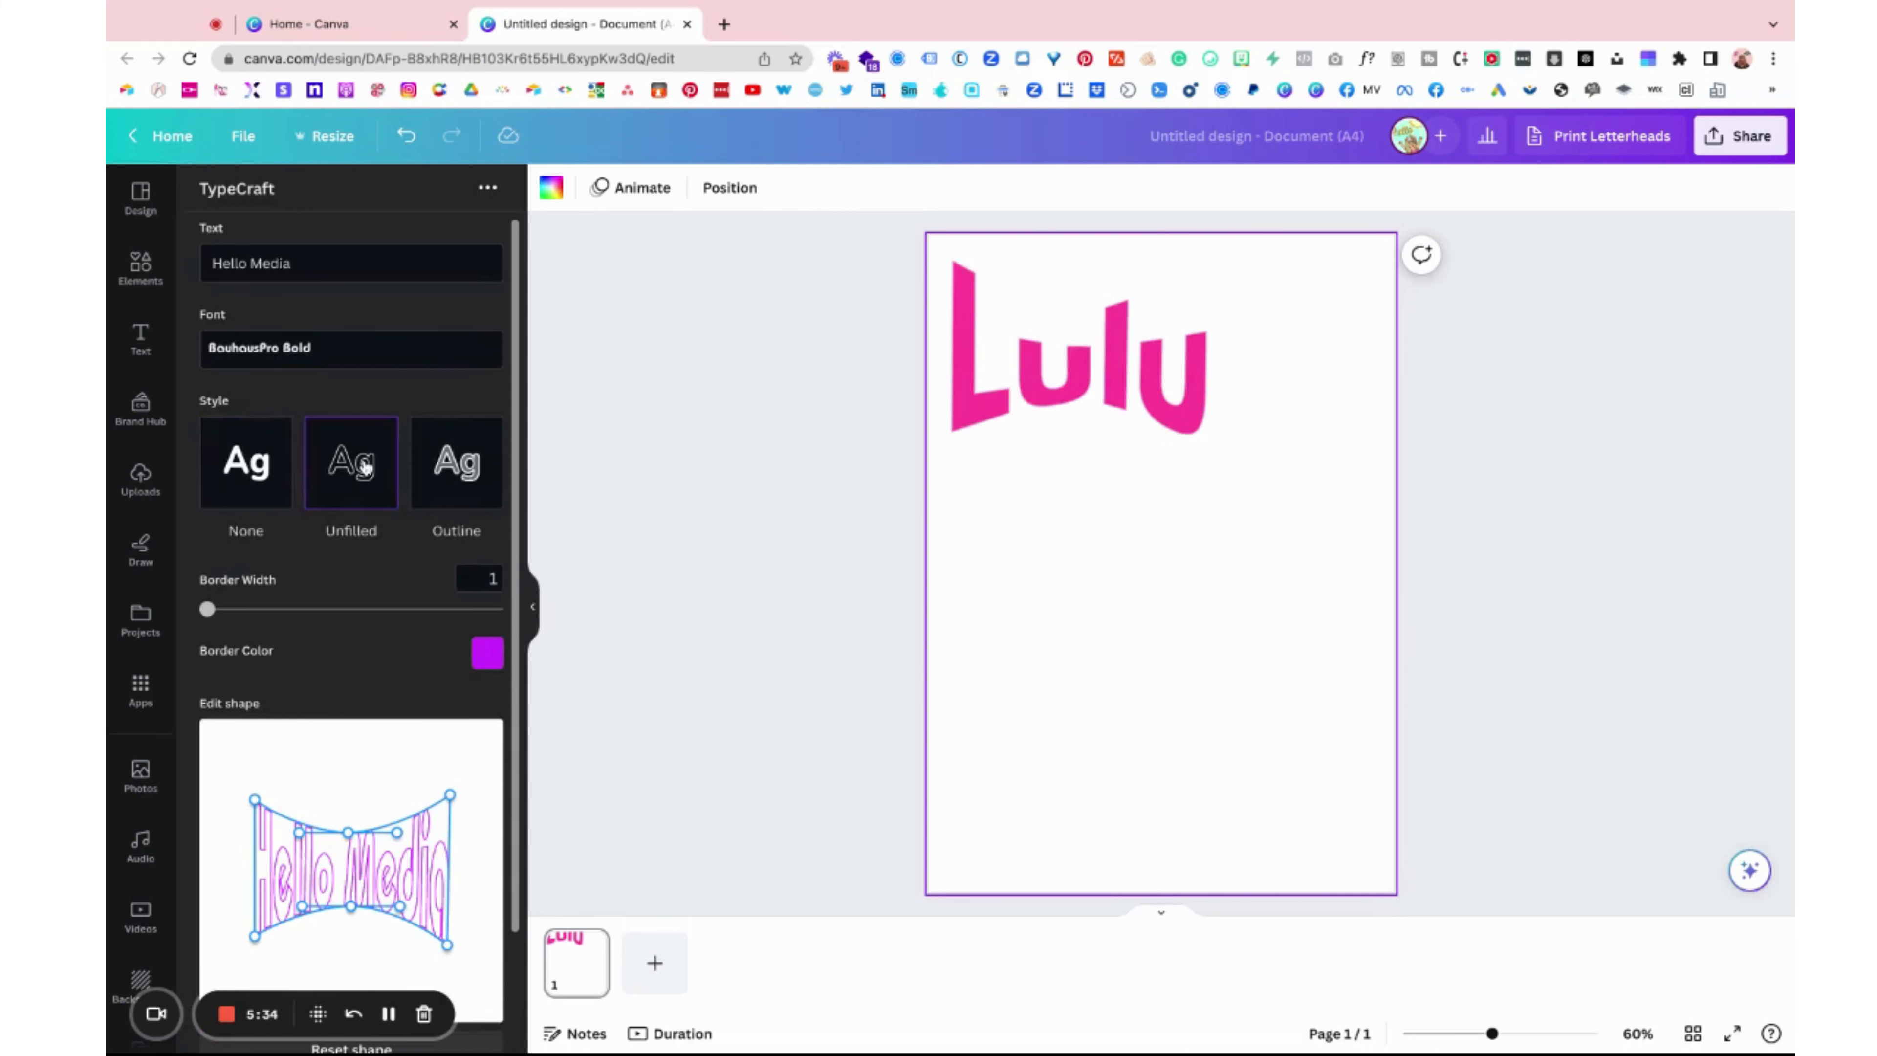
click(466, 477)
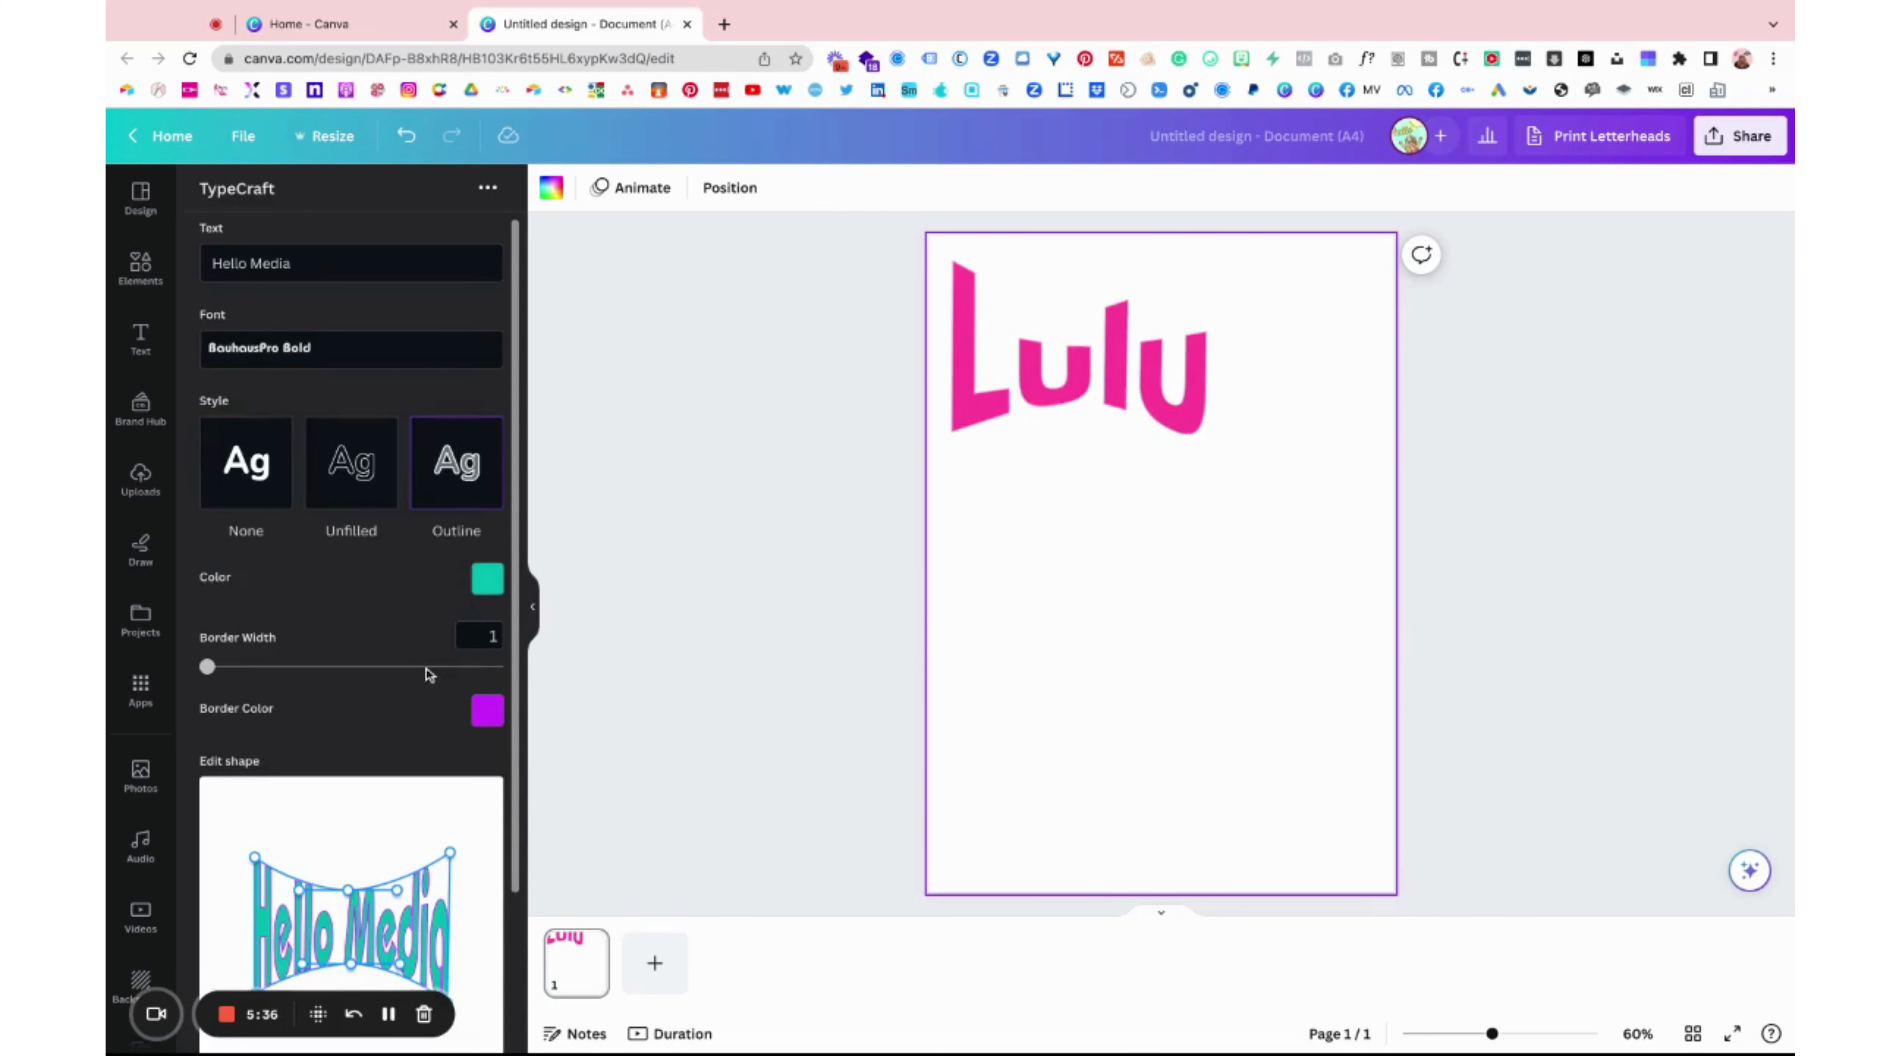
click(488, 712)
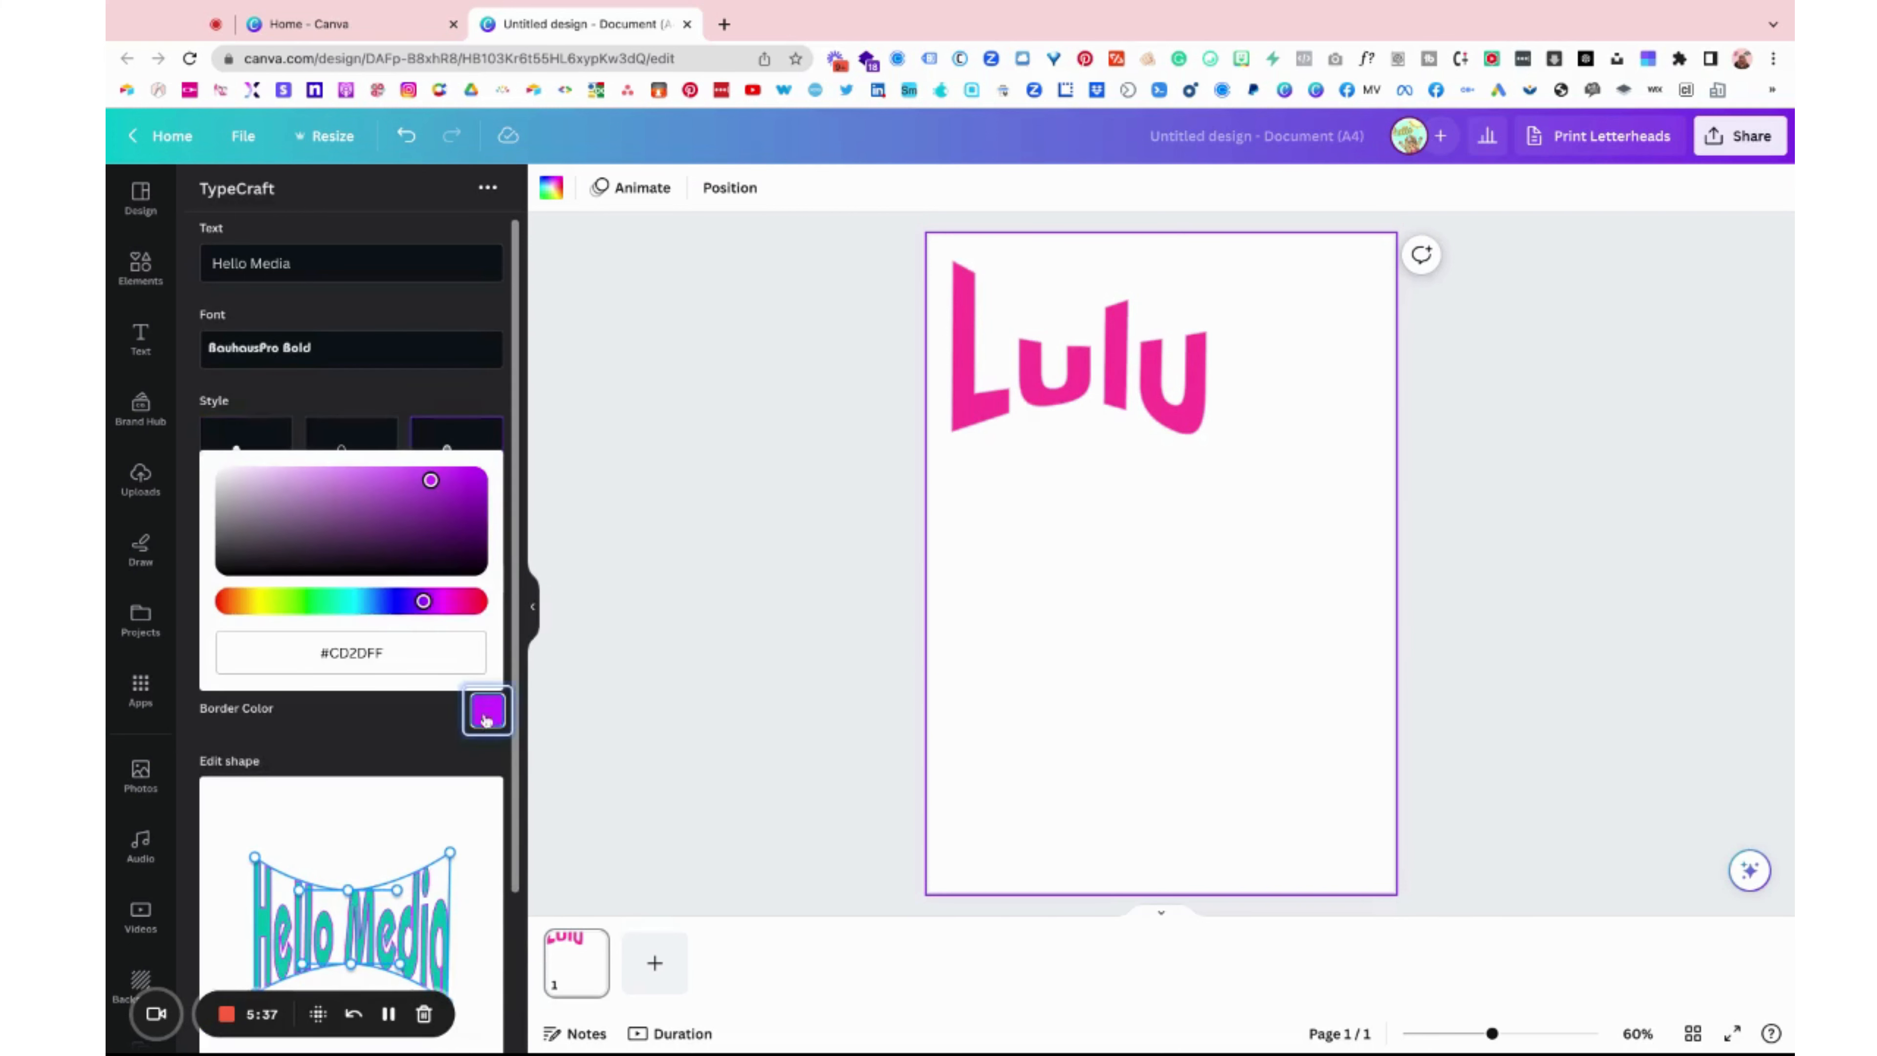
click(360, 600)
mouse_move(364, 600)
mouse_down()
mouse_move(421, 600)
mouse_move(317, 600)
mouse_move(393, 600)
mouse_up()
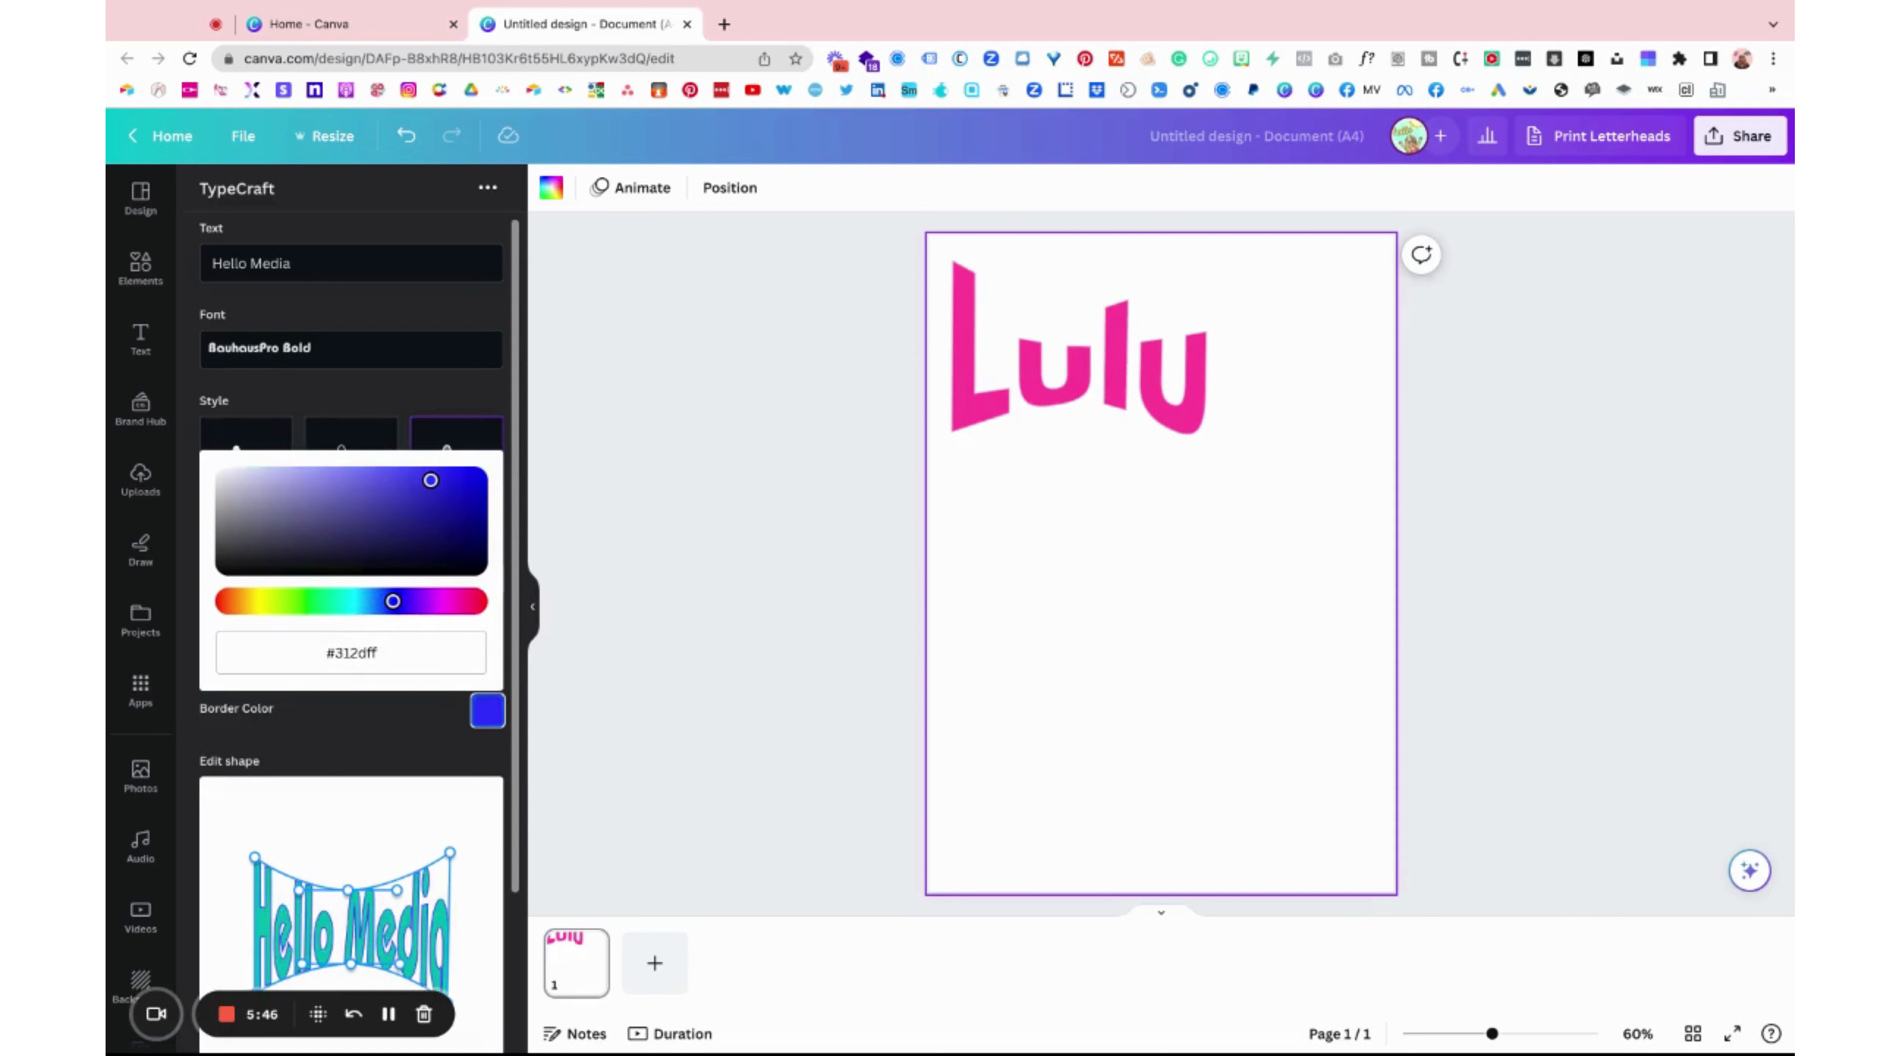
click(392, 734)
Add the Hello Media lettering to the page, enlarged to span between the side margins and placed near the bottom edge.
scroll(391, 736, down, 3)
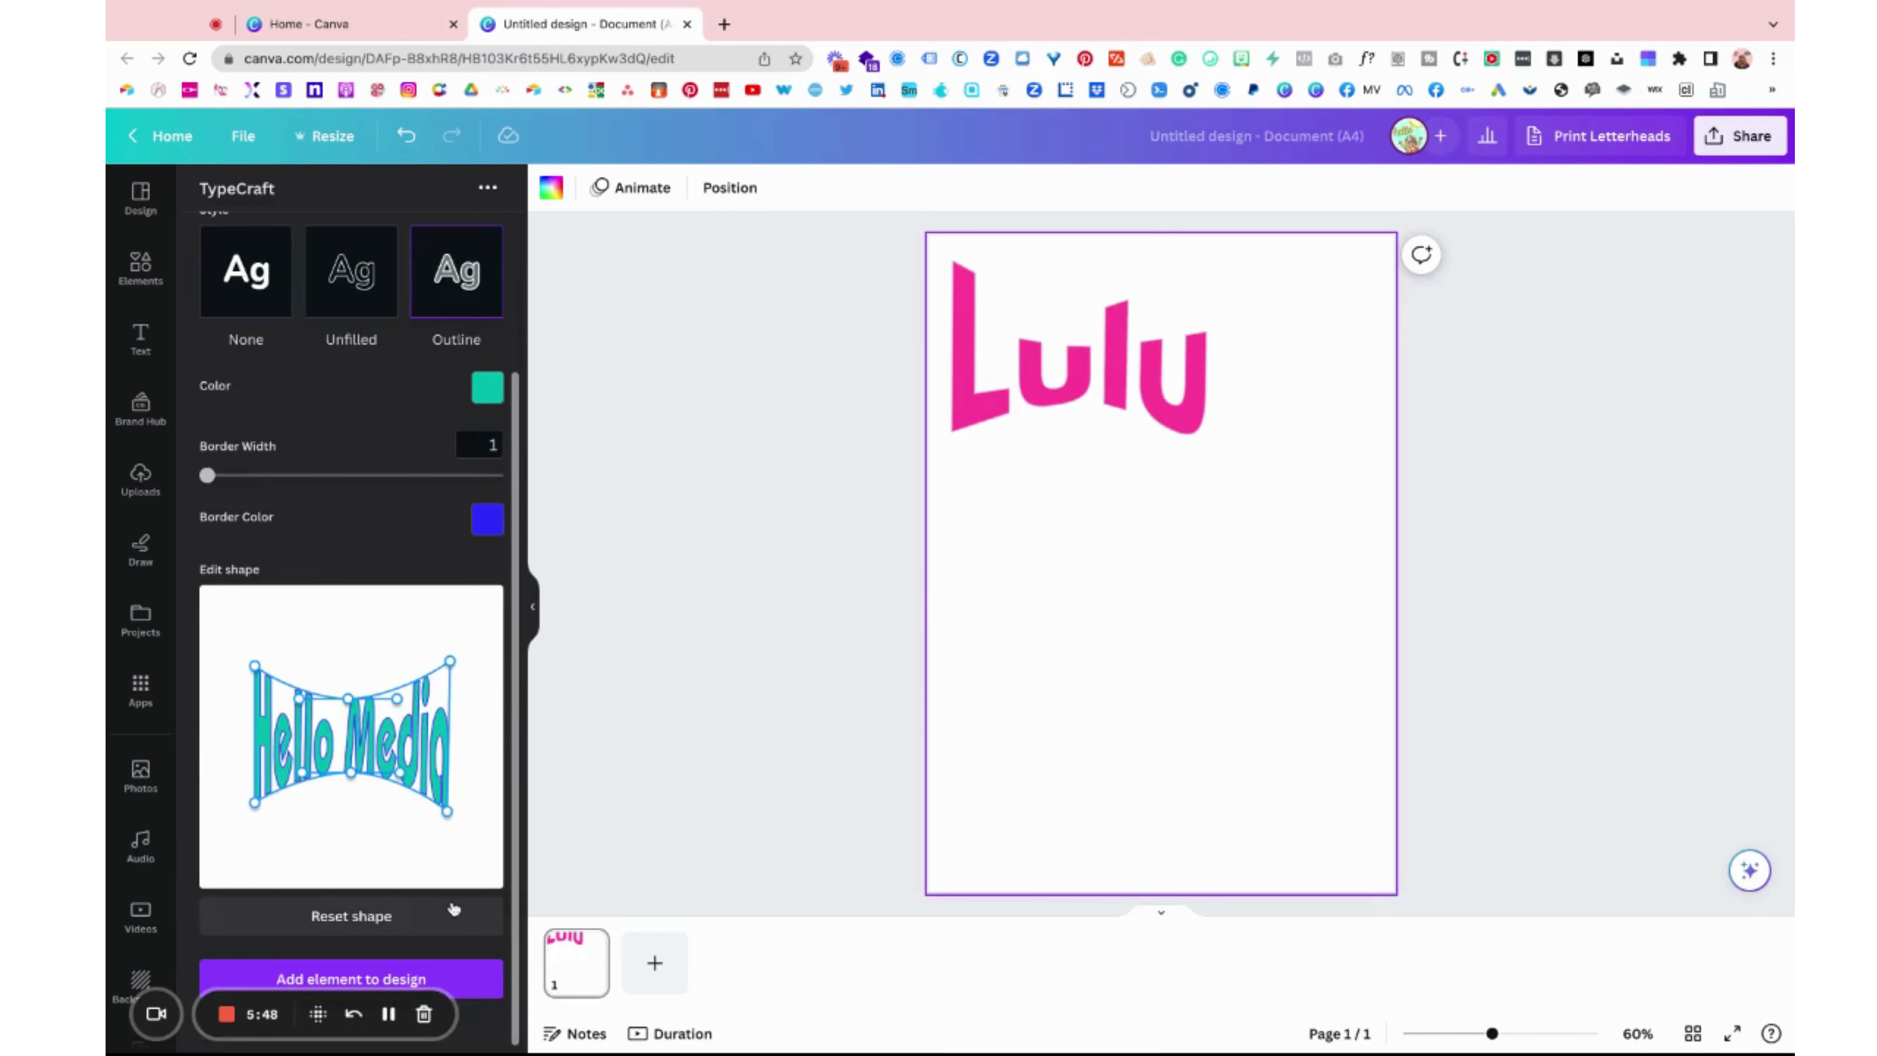
click(384, 979)
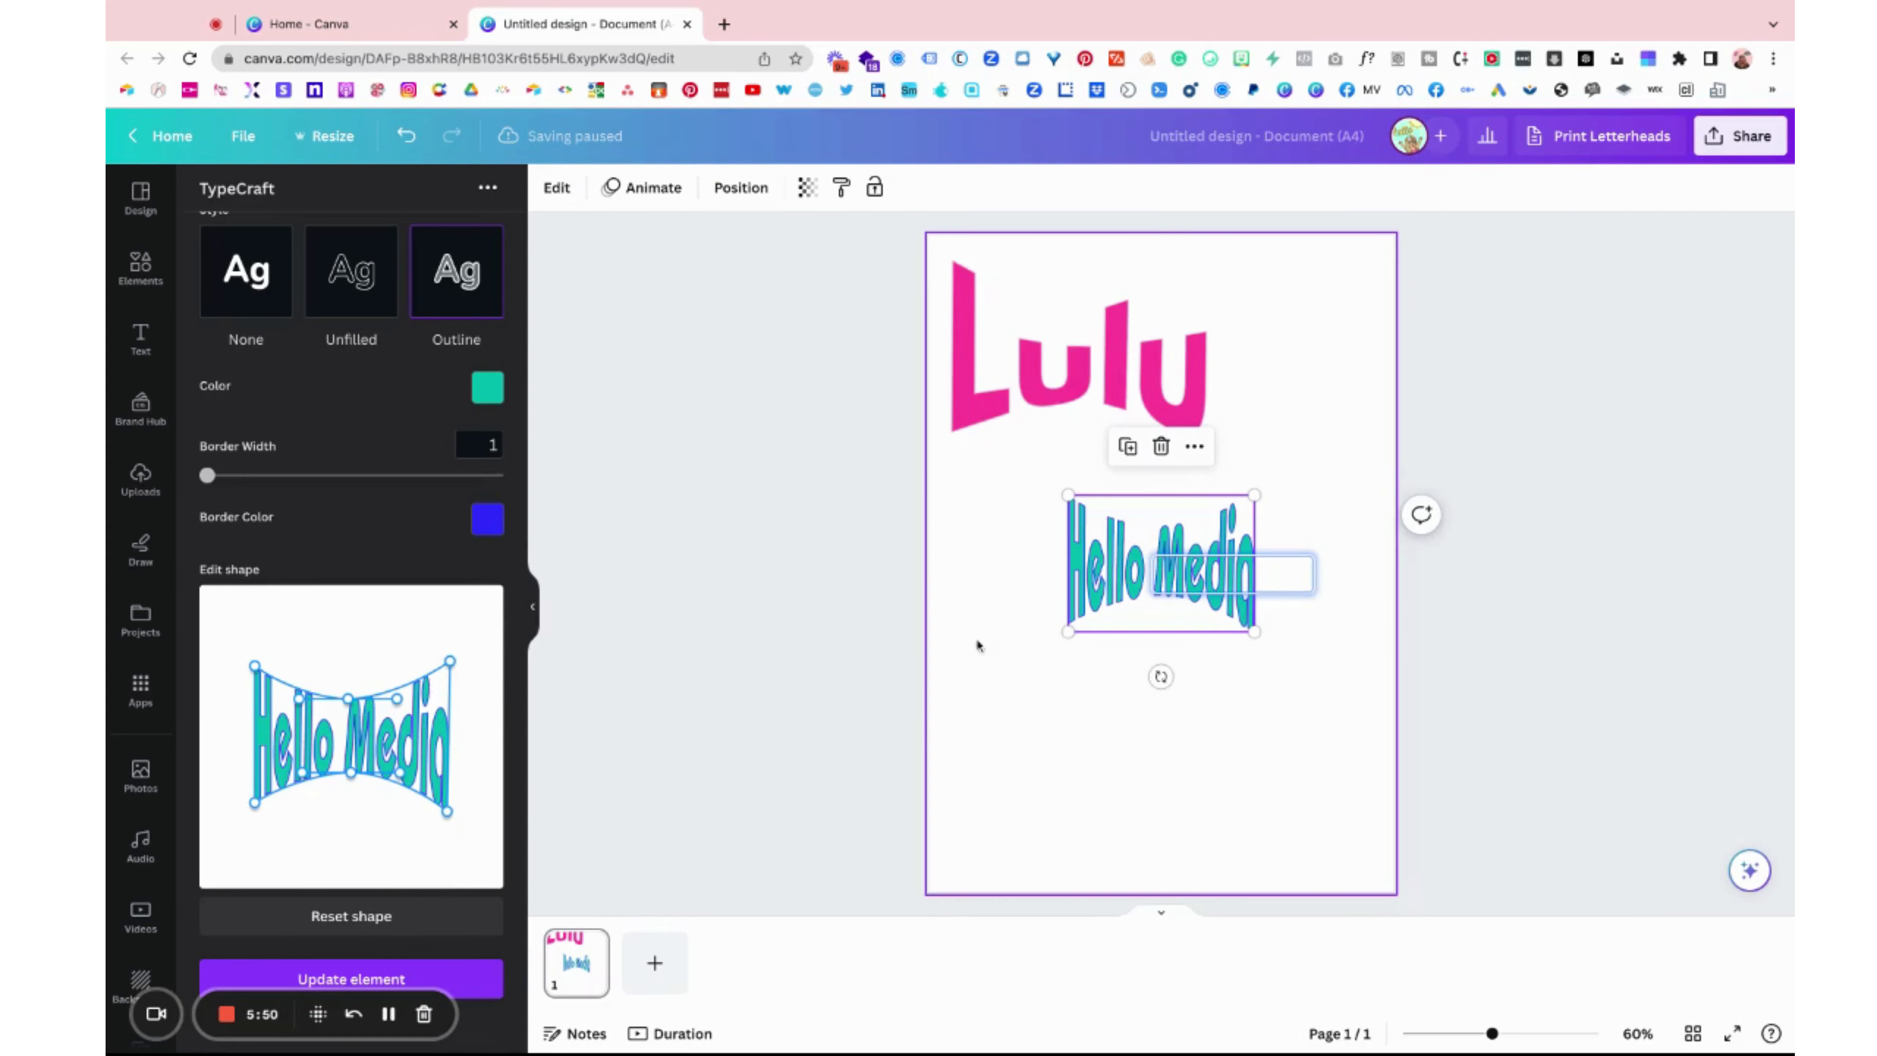
drag(1069, 630, 950, 718)
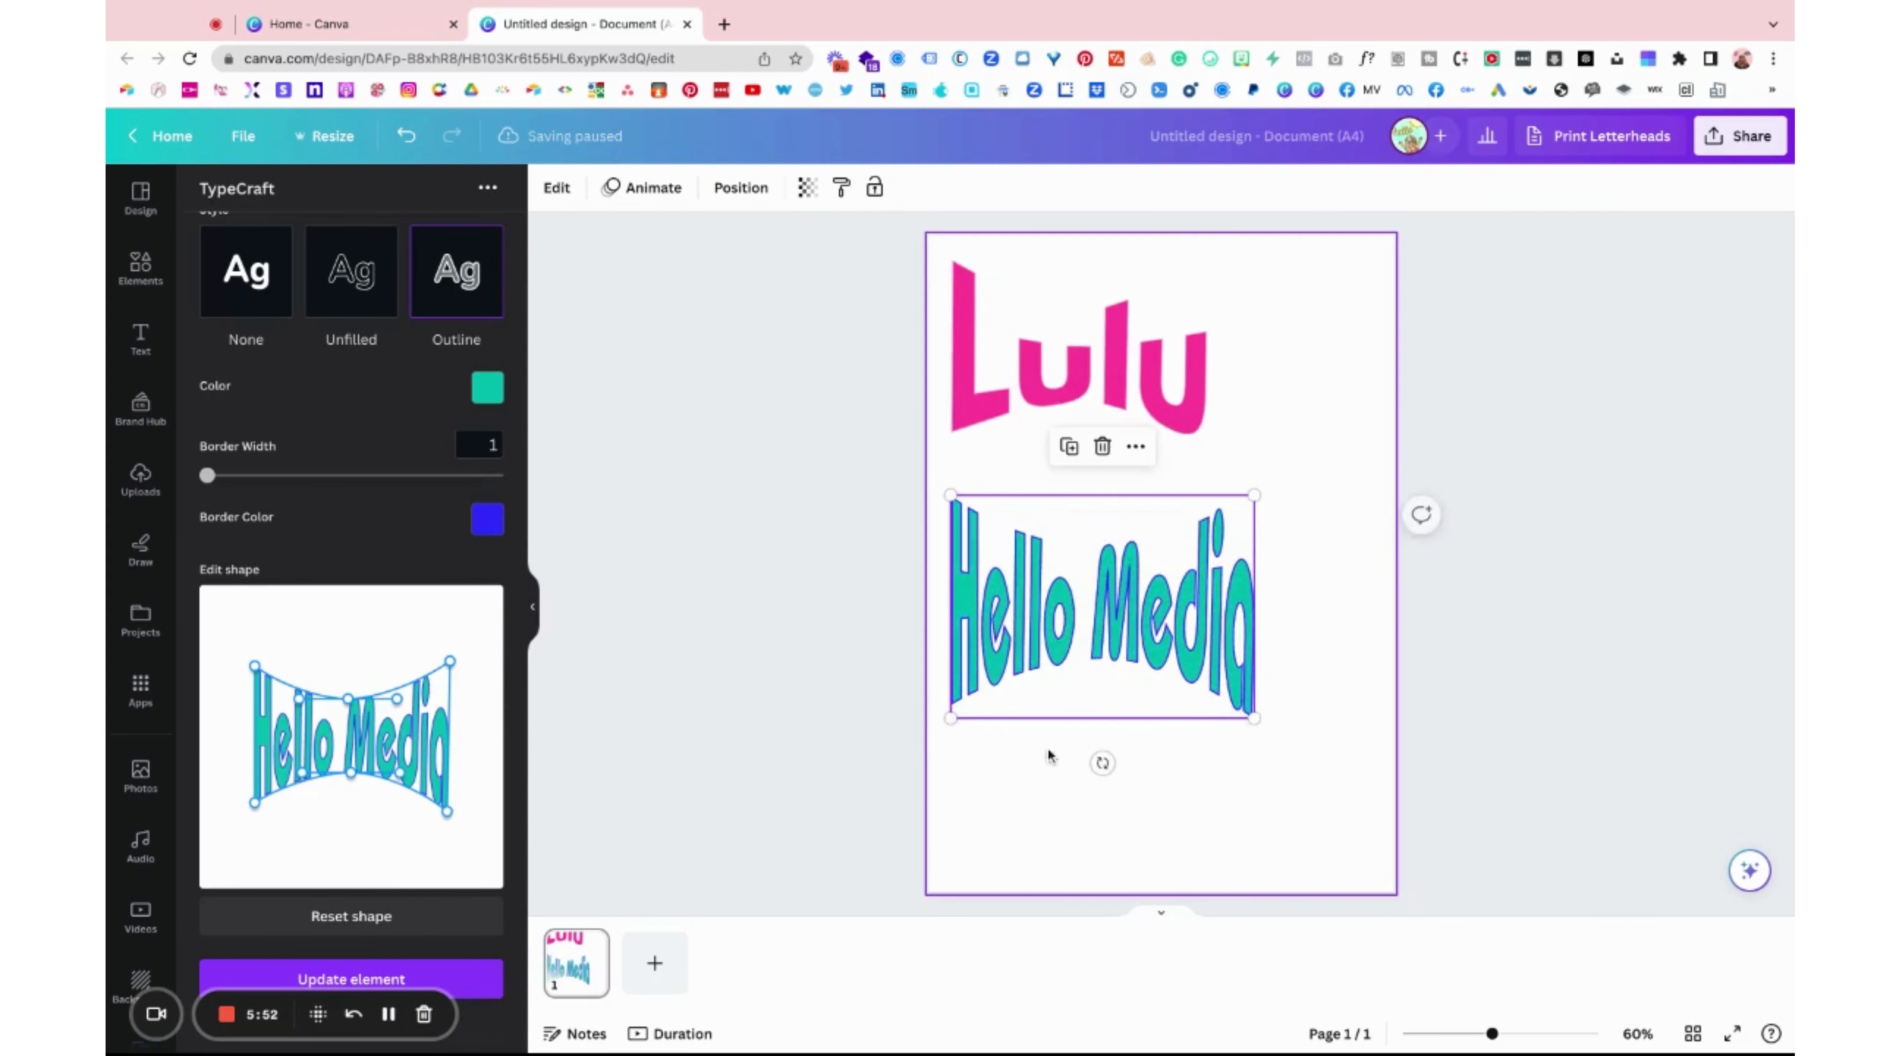
drag(1254, 718, 1376, 806)
click(1332, 402)
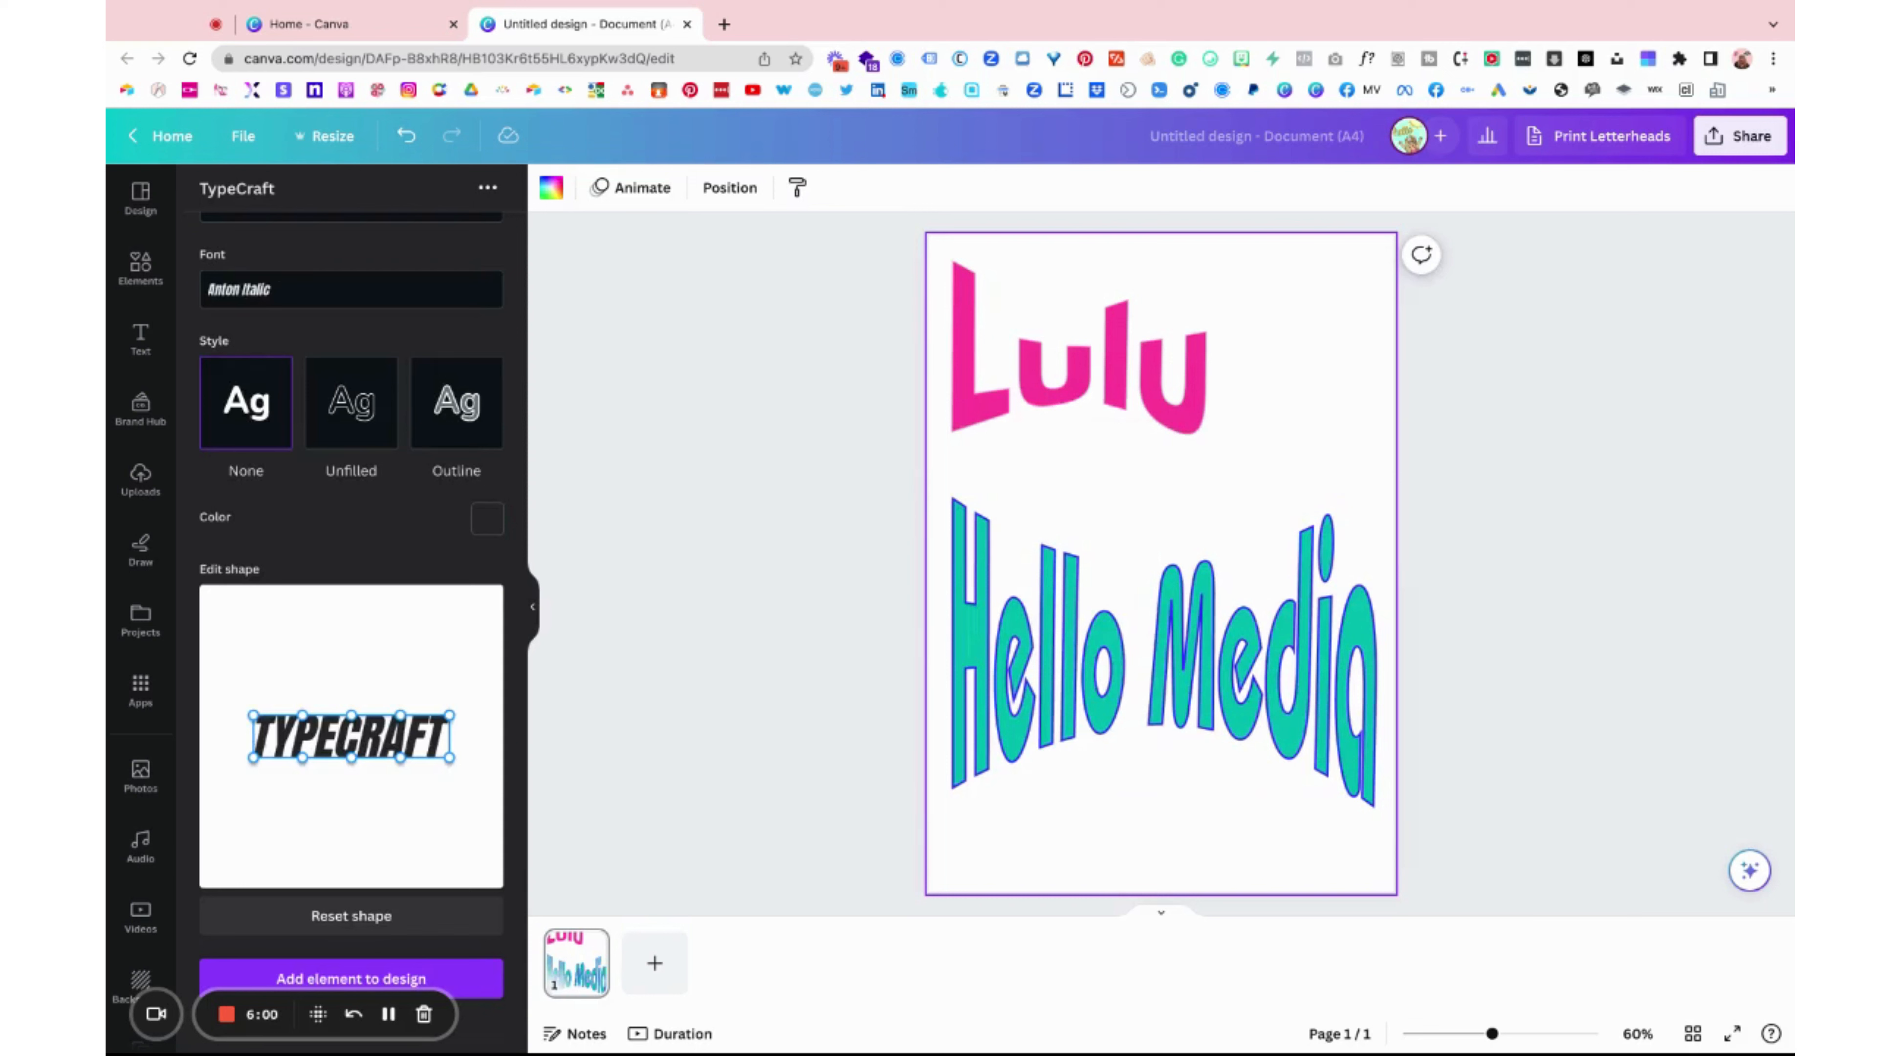
click(1186, 650)
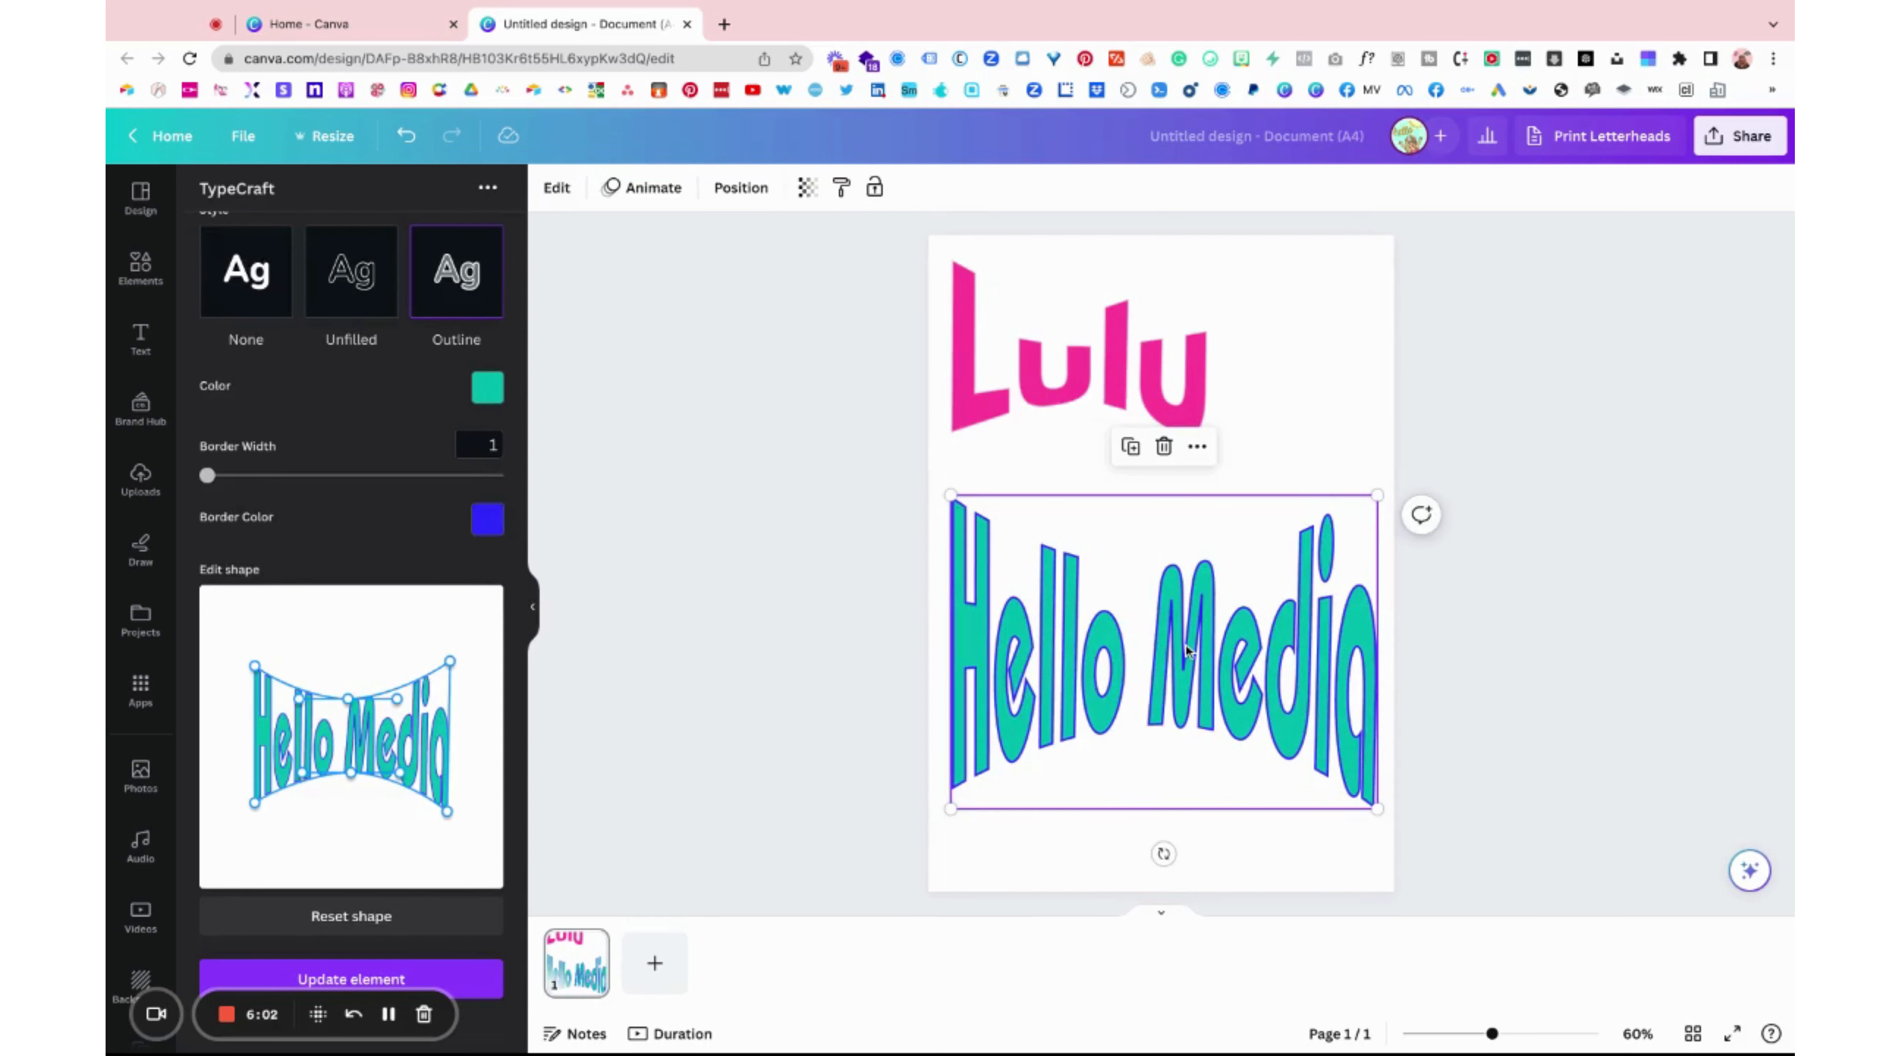
drag(1186, 651, 1184, 727)
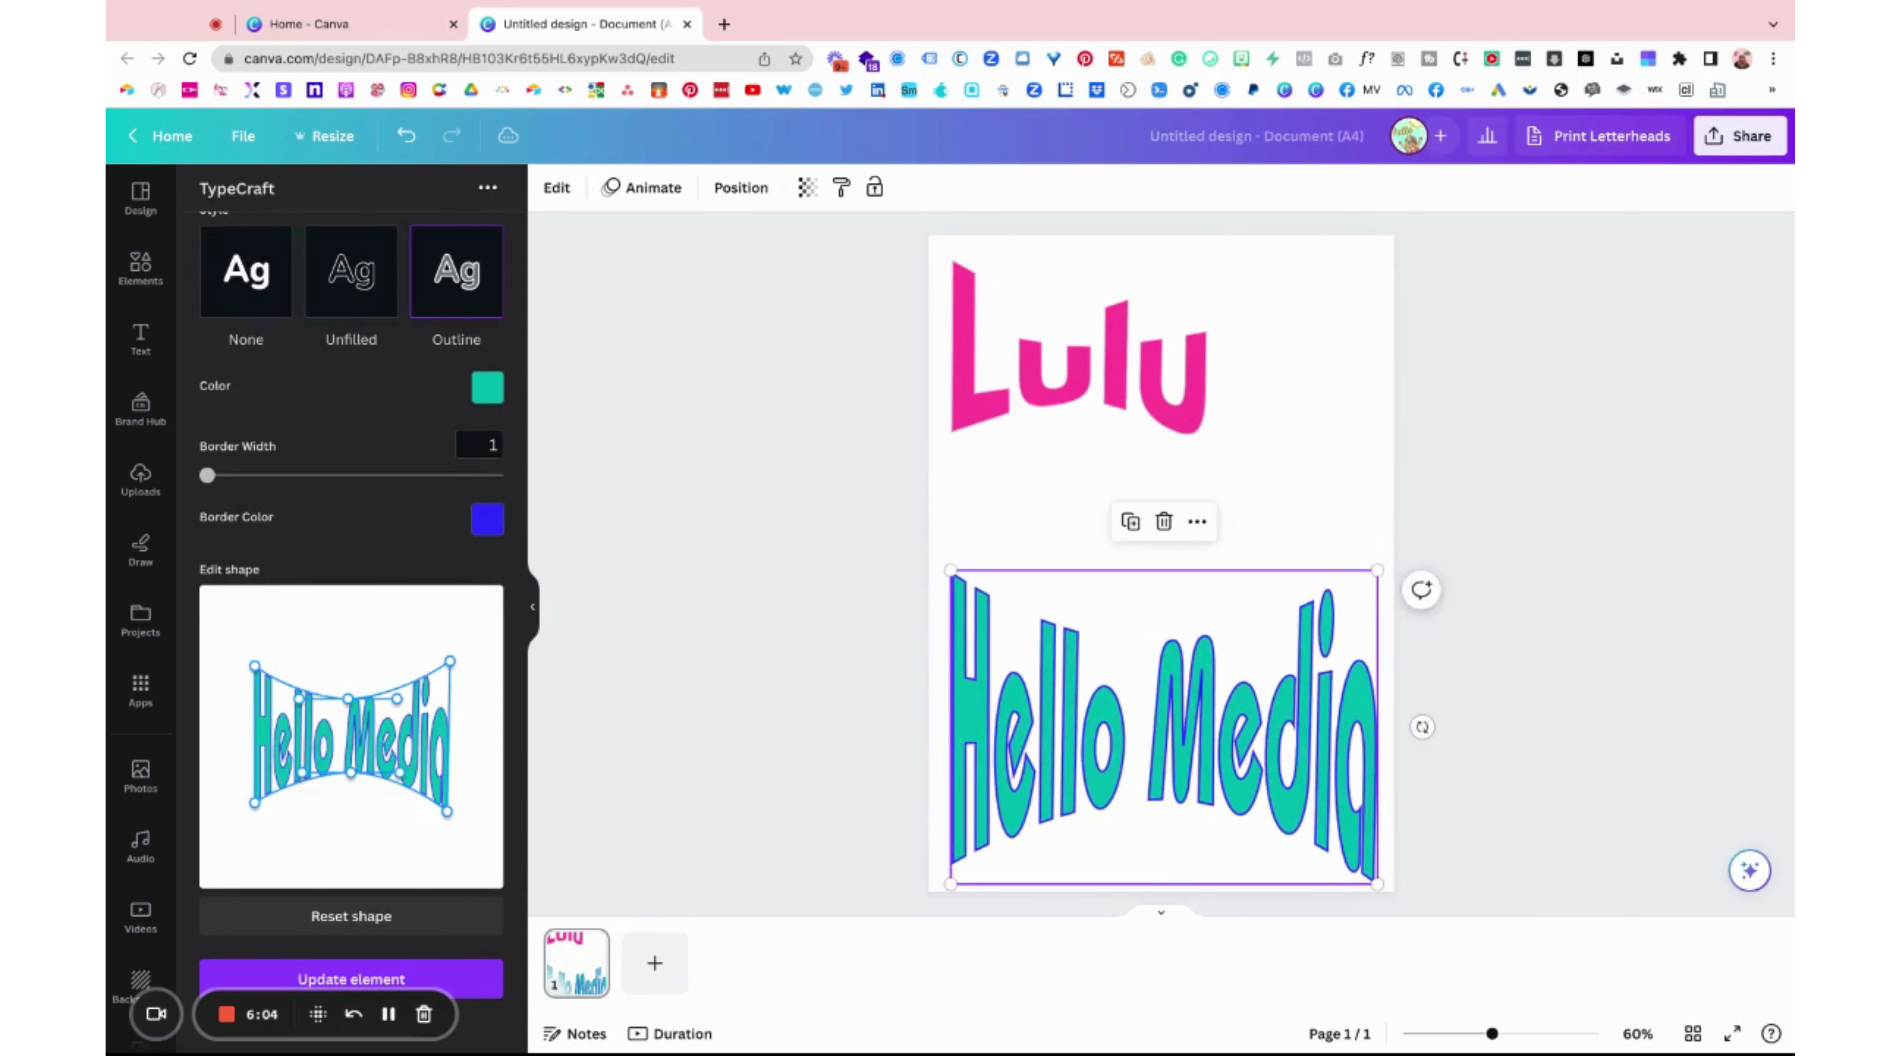
scroll(334, 399, up, 3)
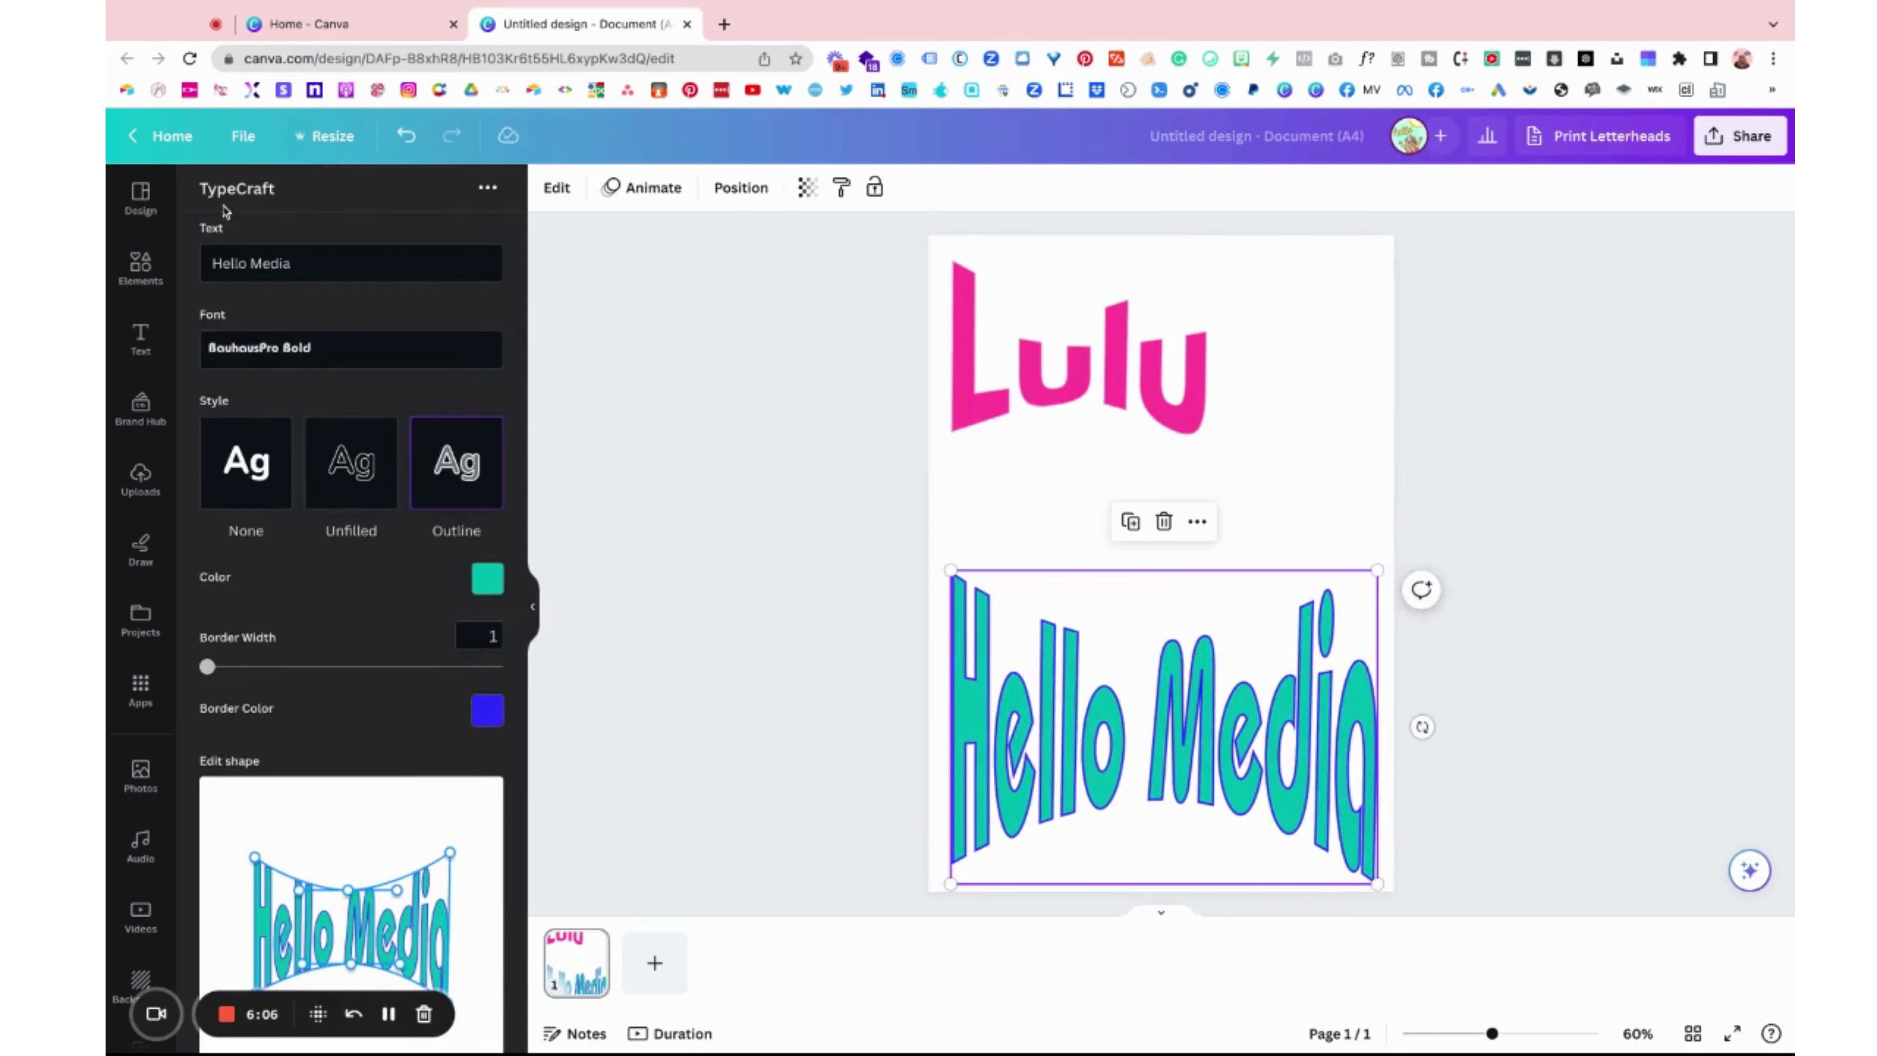
click(484, 188)
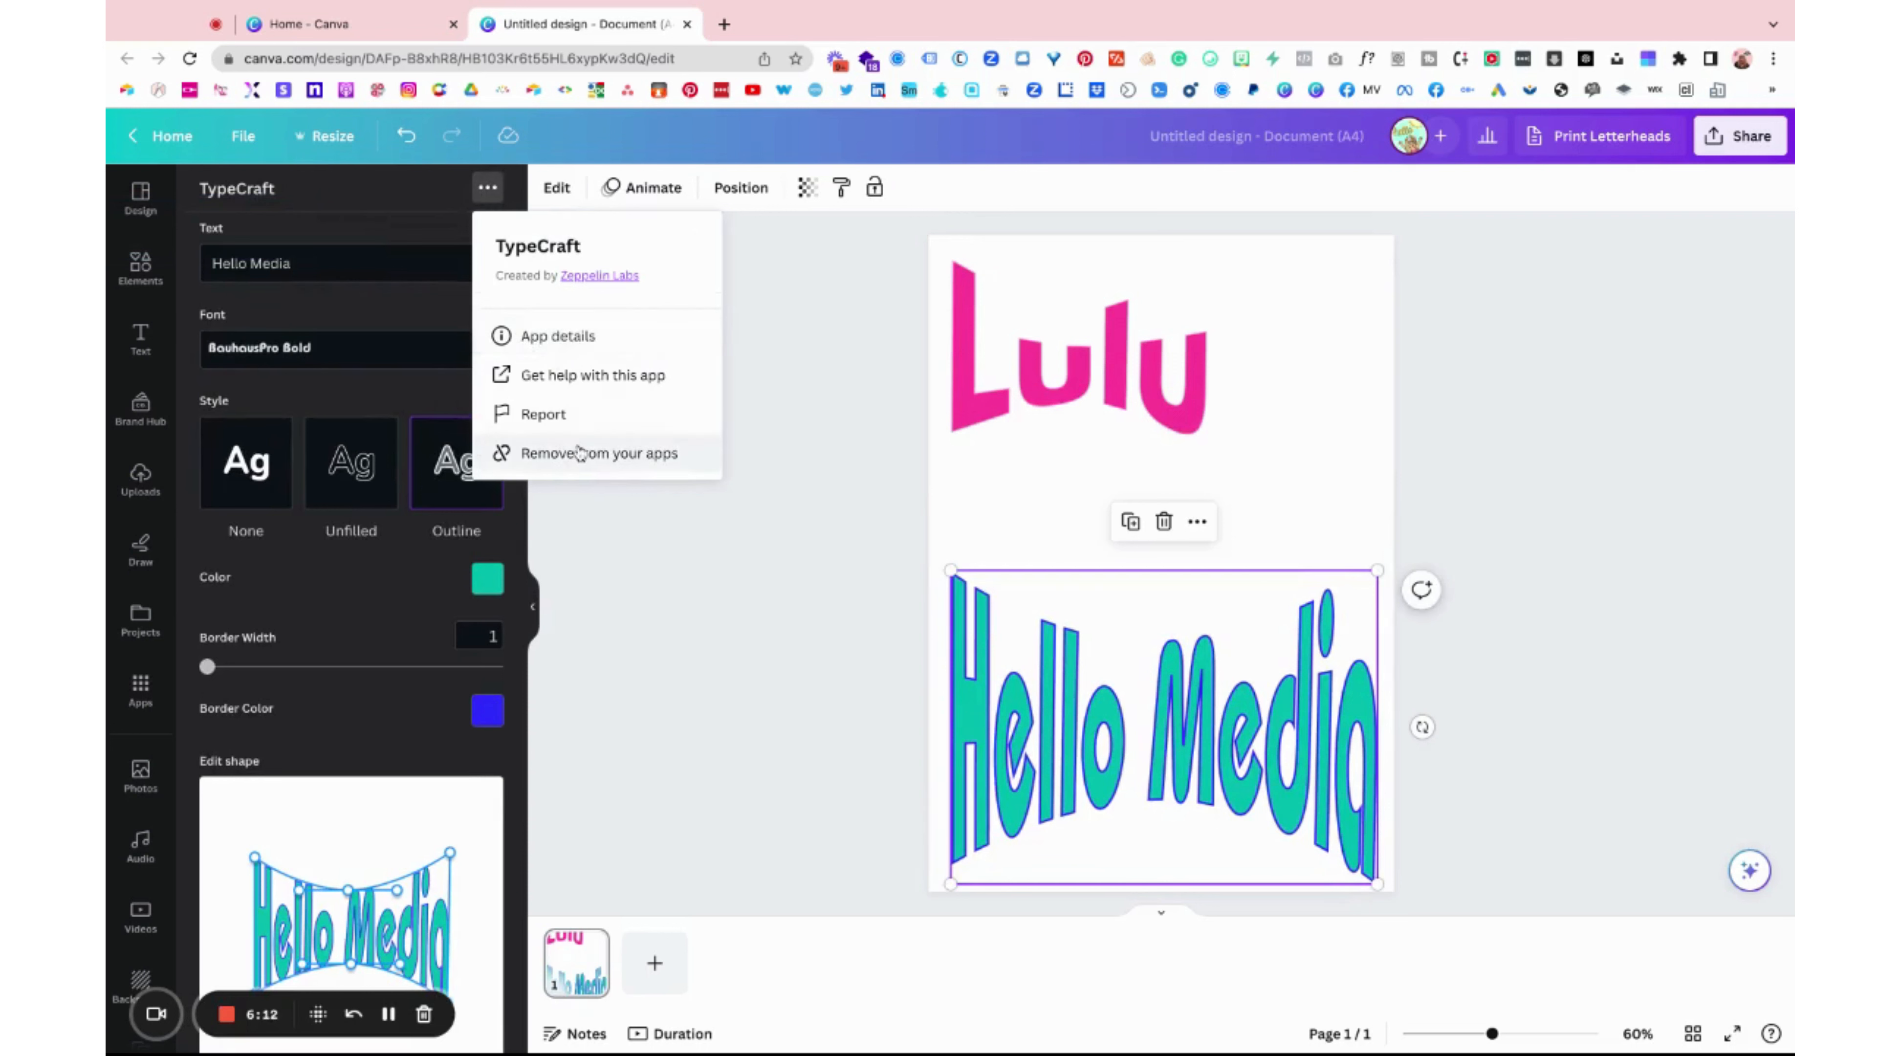
click(832, 364)
click(832, 363)
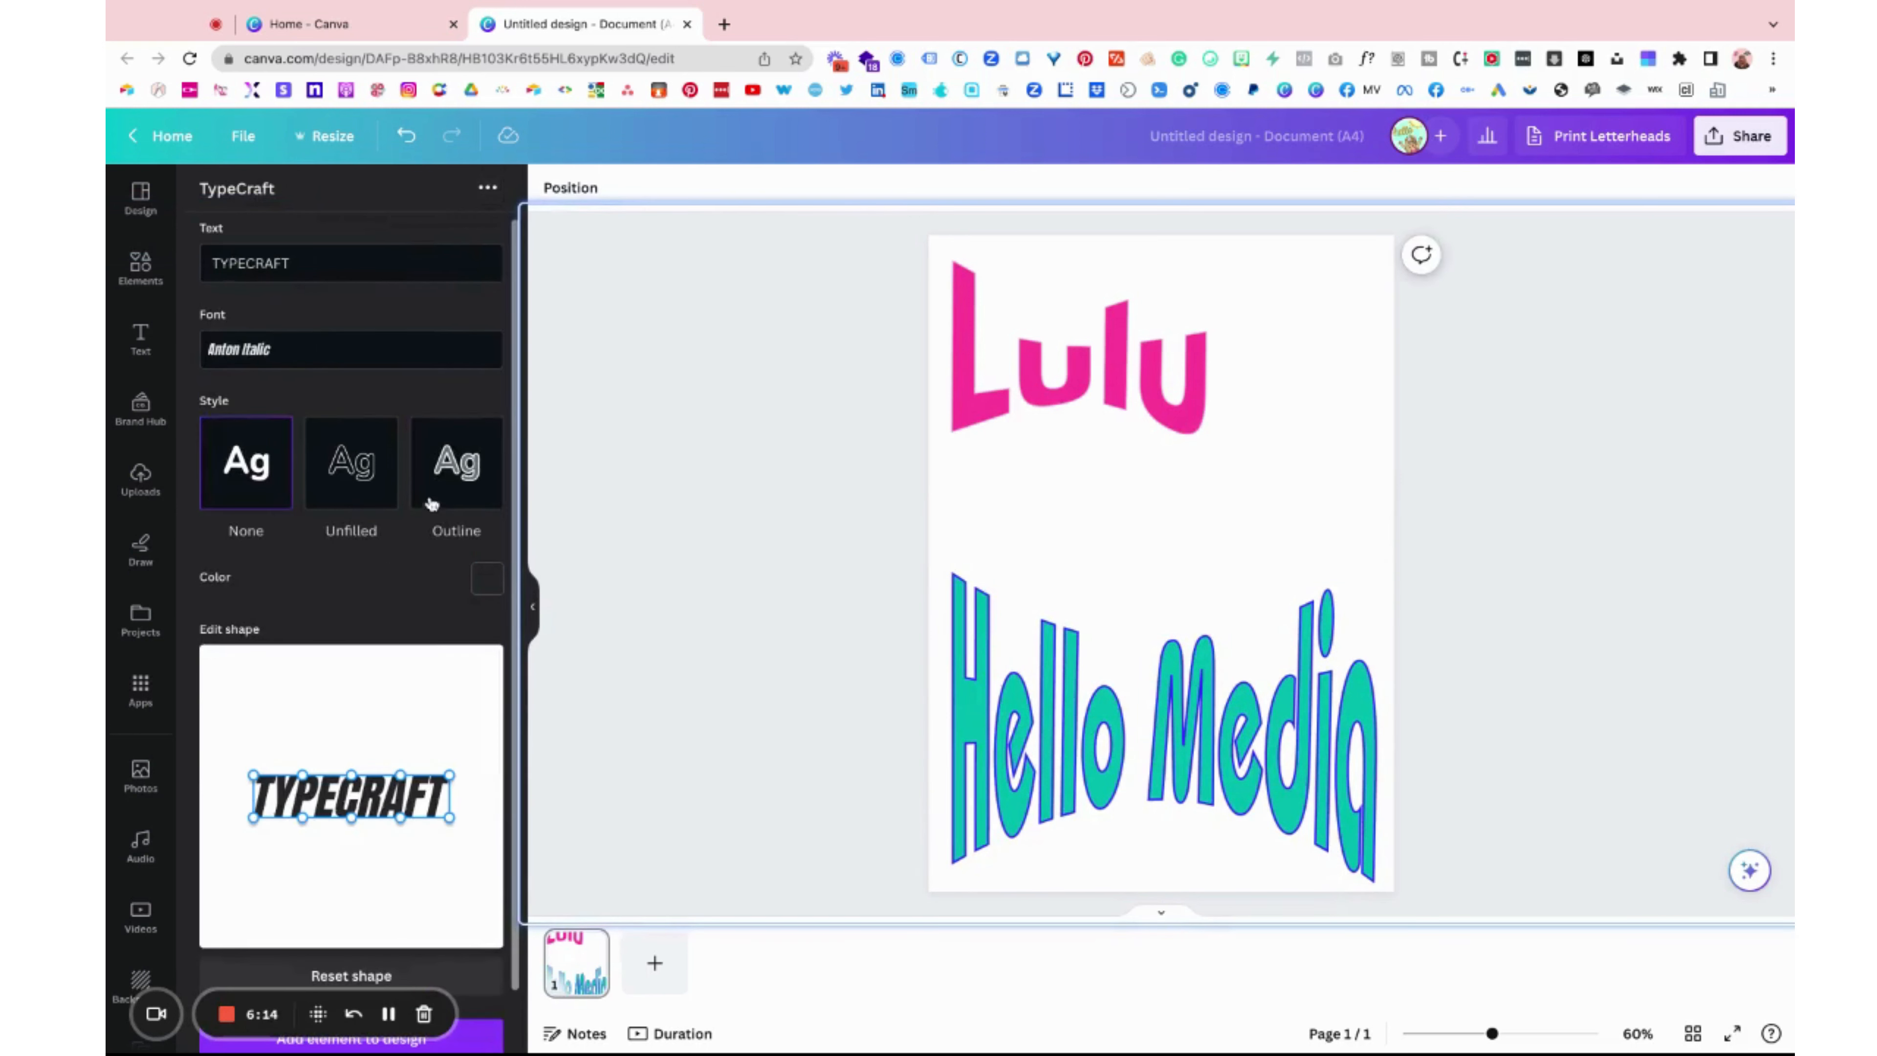
scroll(440, 493, down, 2)
scroll(441, 493, up, 2)
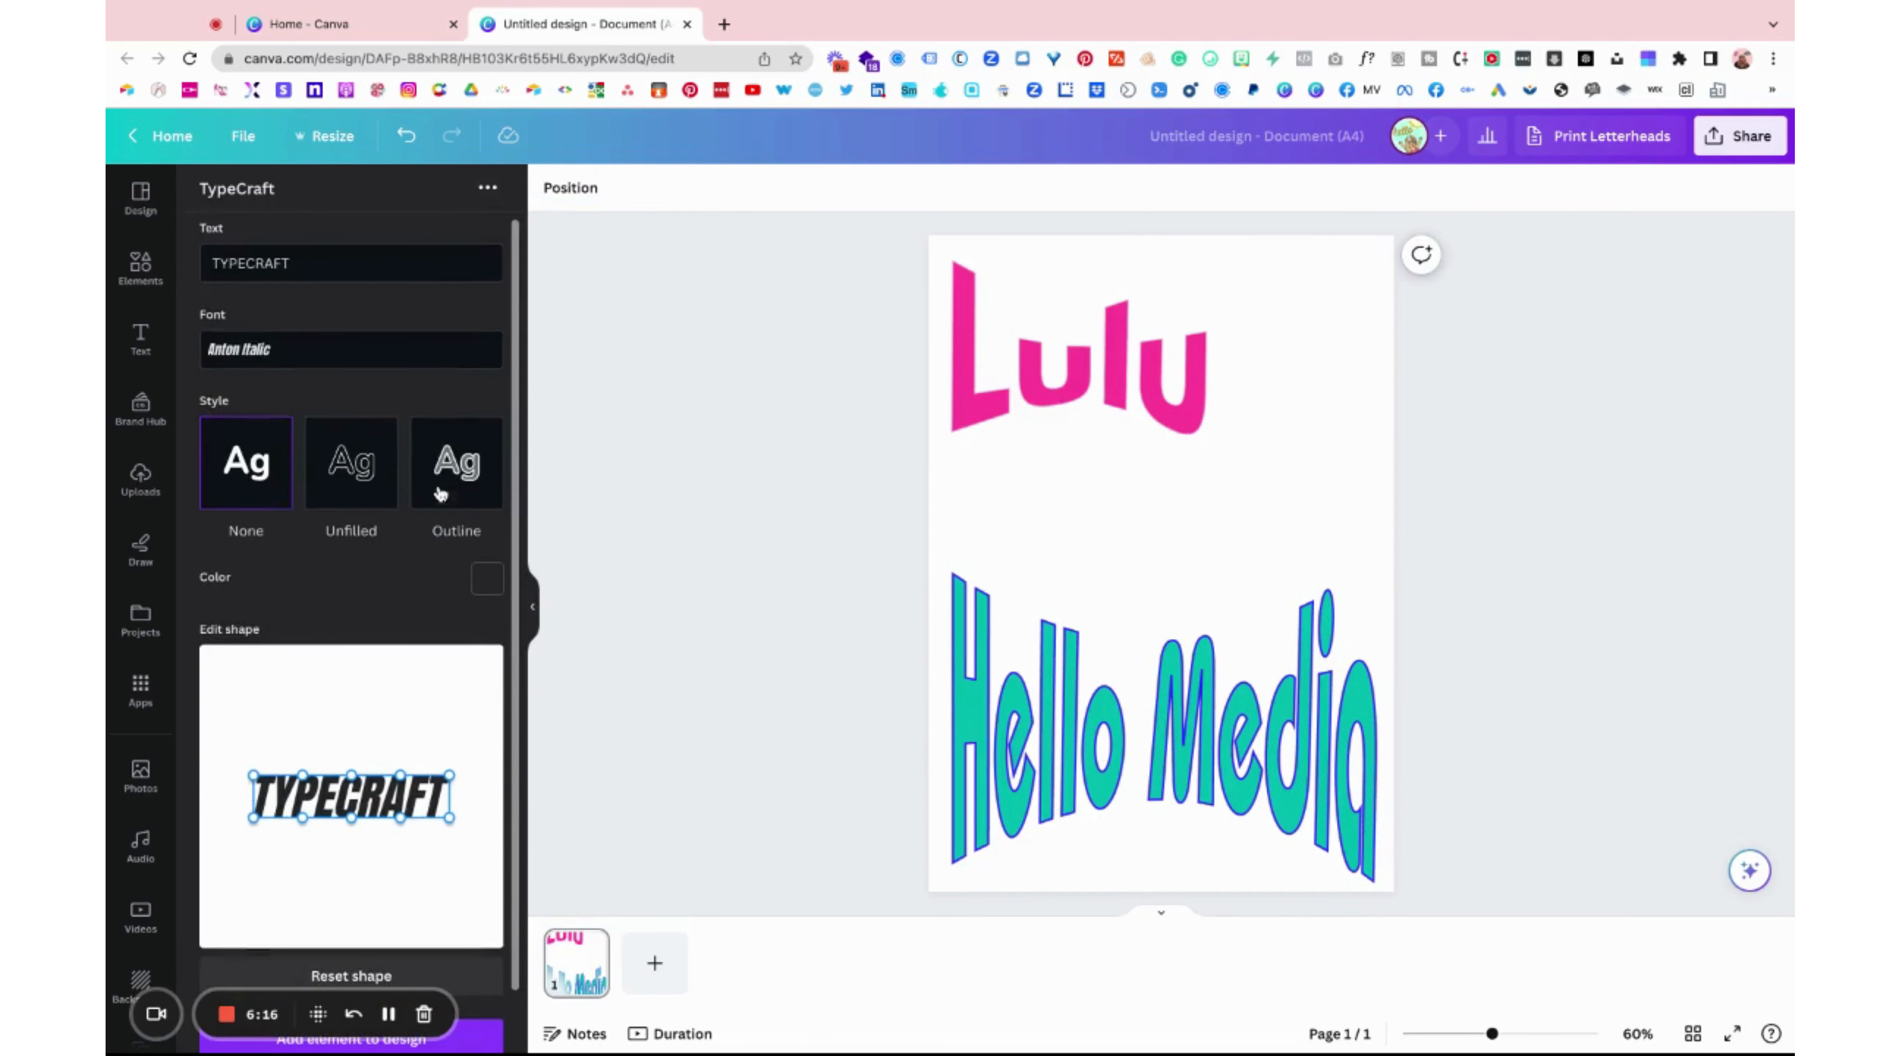
Browse the Canva apps and open the Bitmoji app from the Create something new section.
click(140, 691)
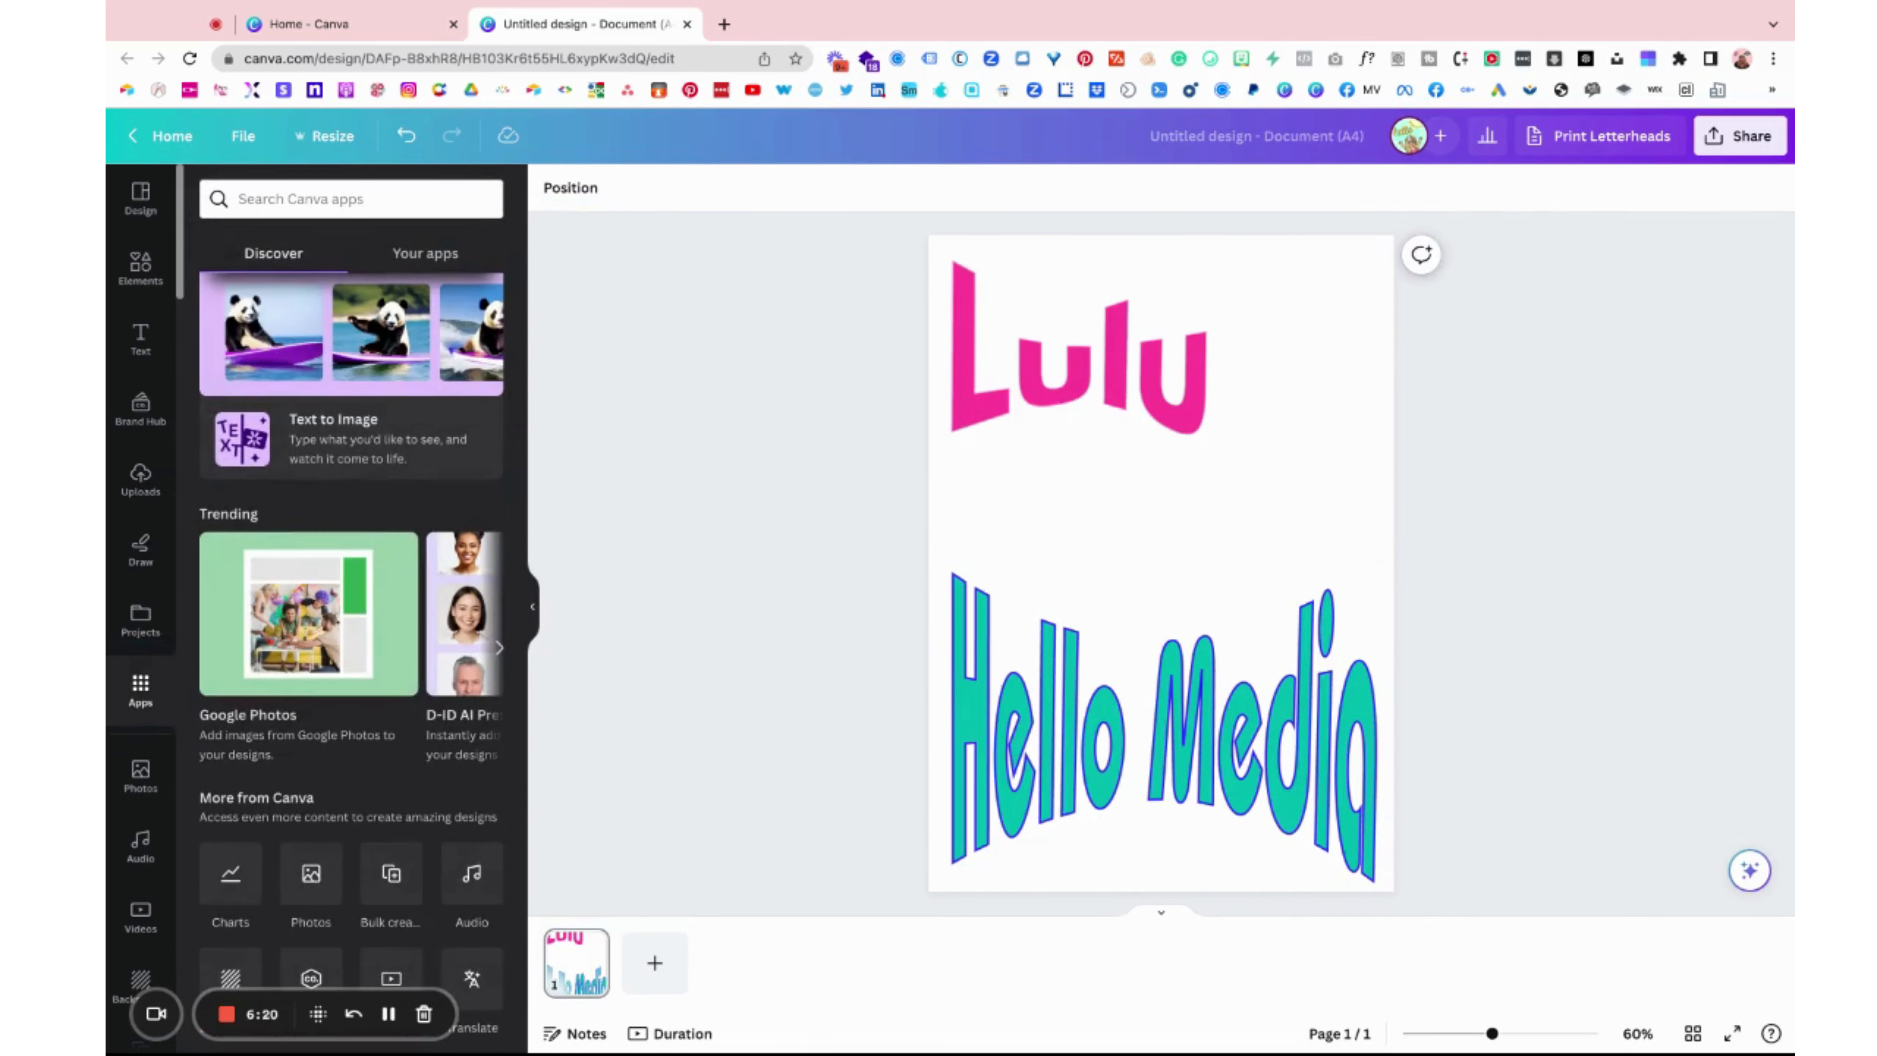
scroll(382, 716, down, 5)
scroll(382, 717, down, 3)
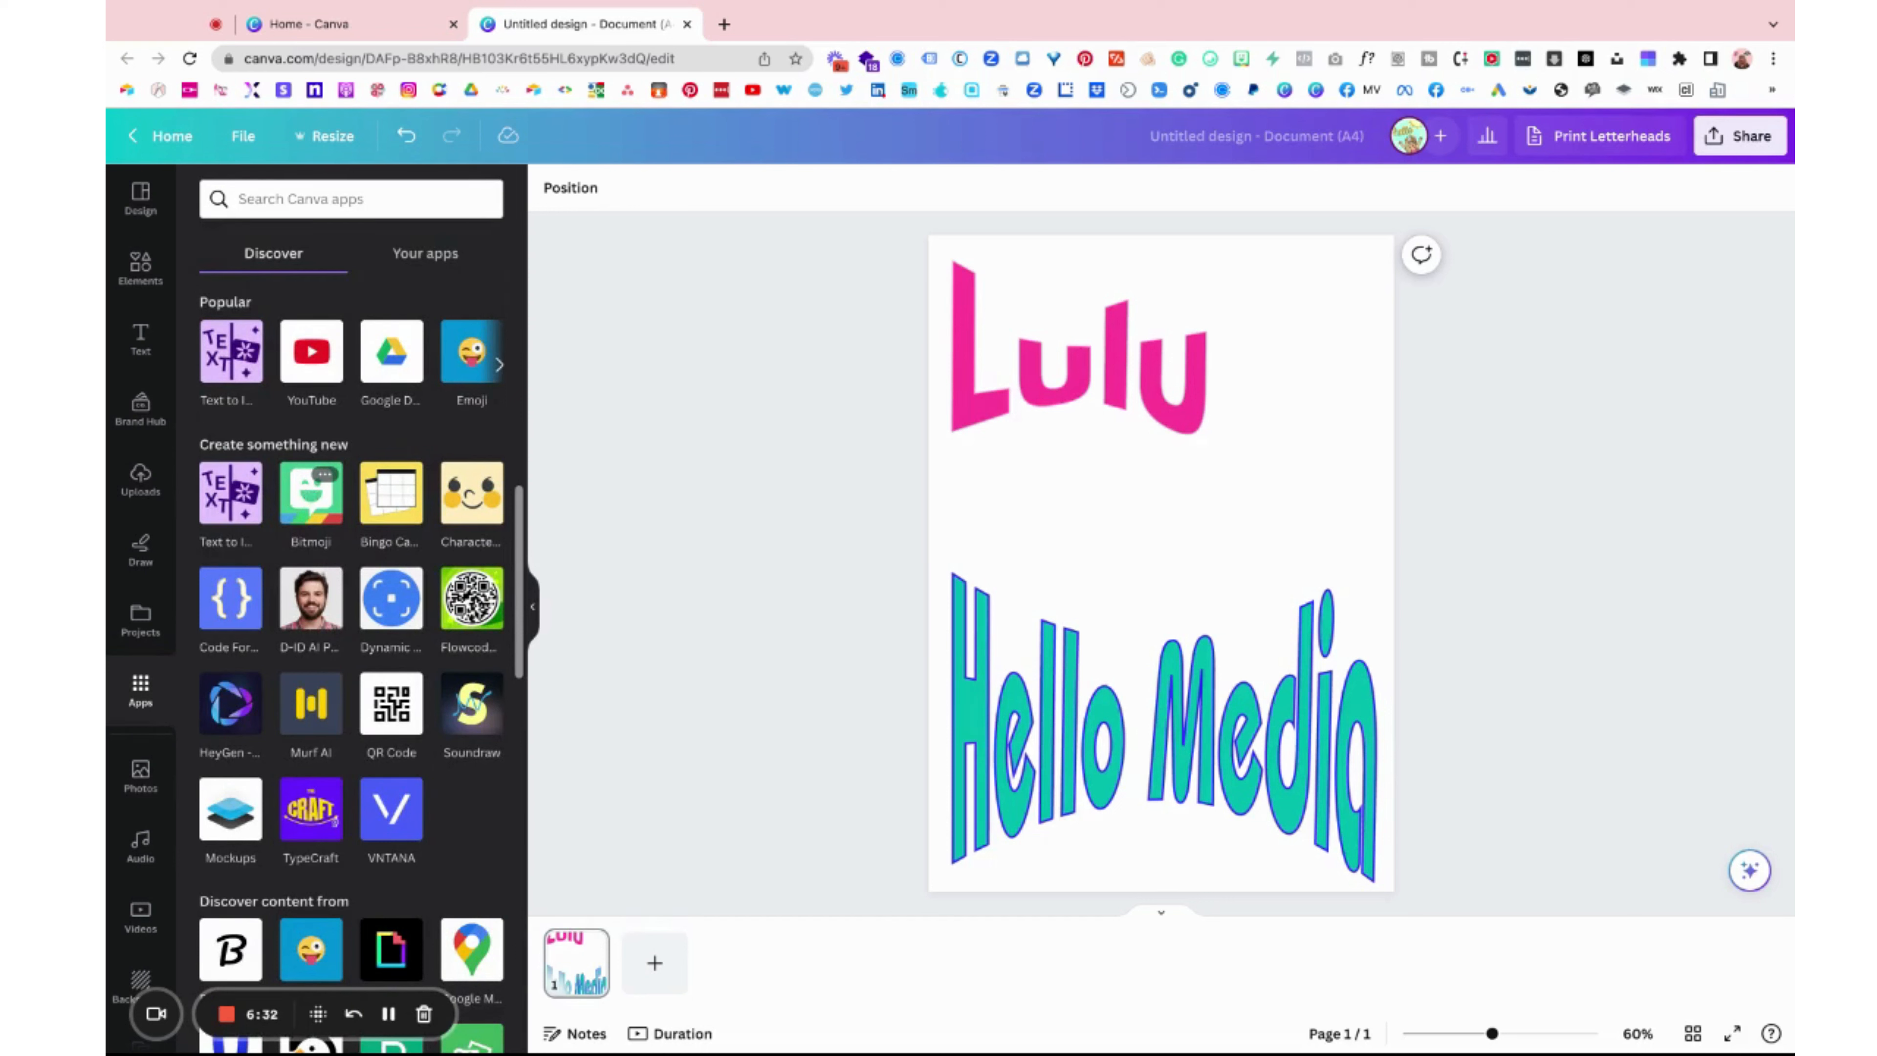
click(310, 491)
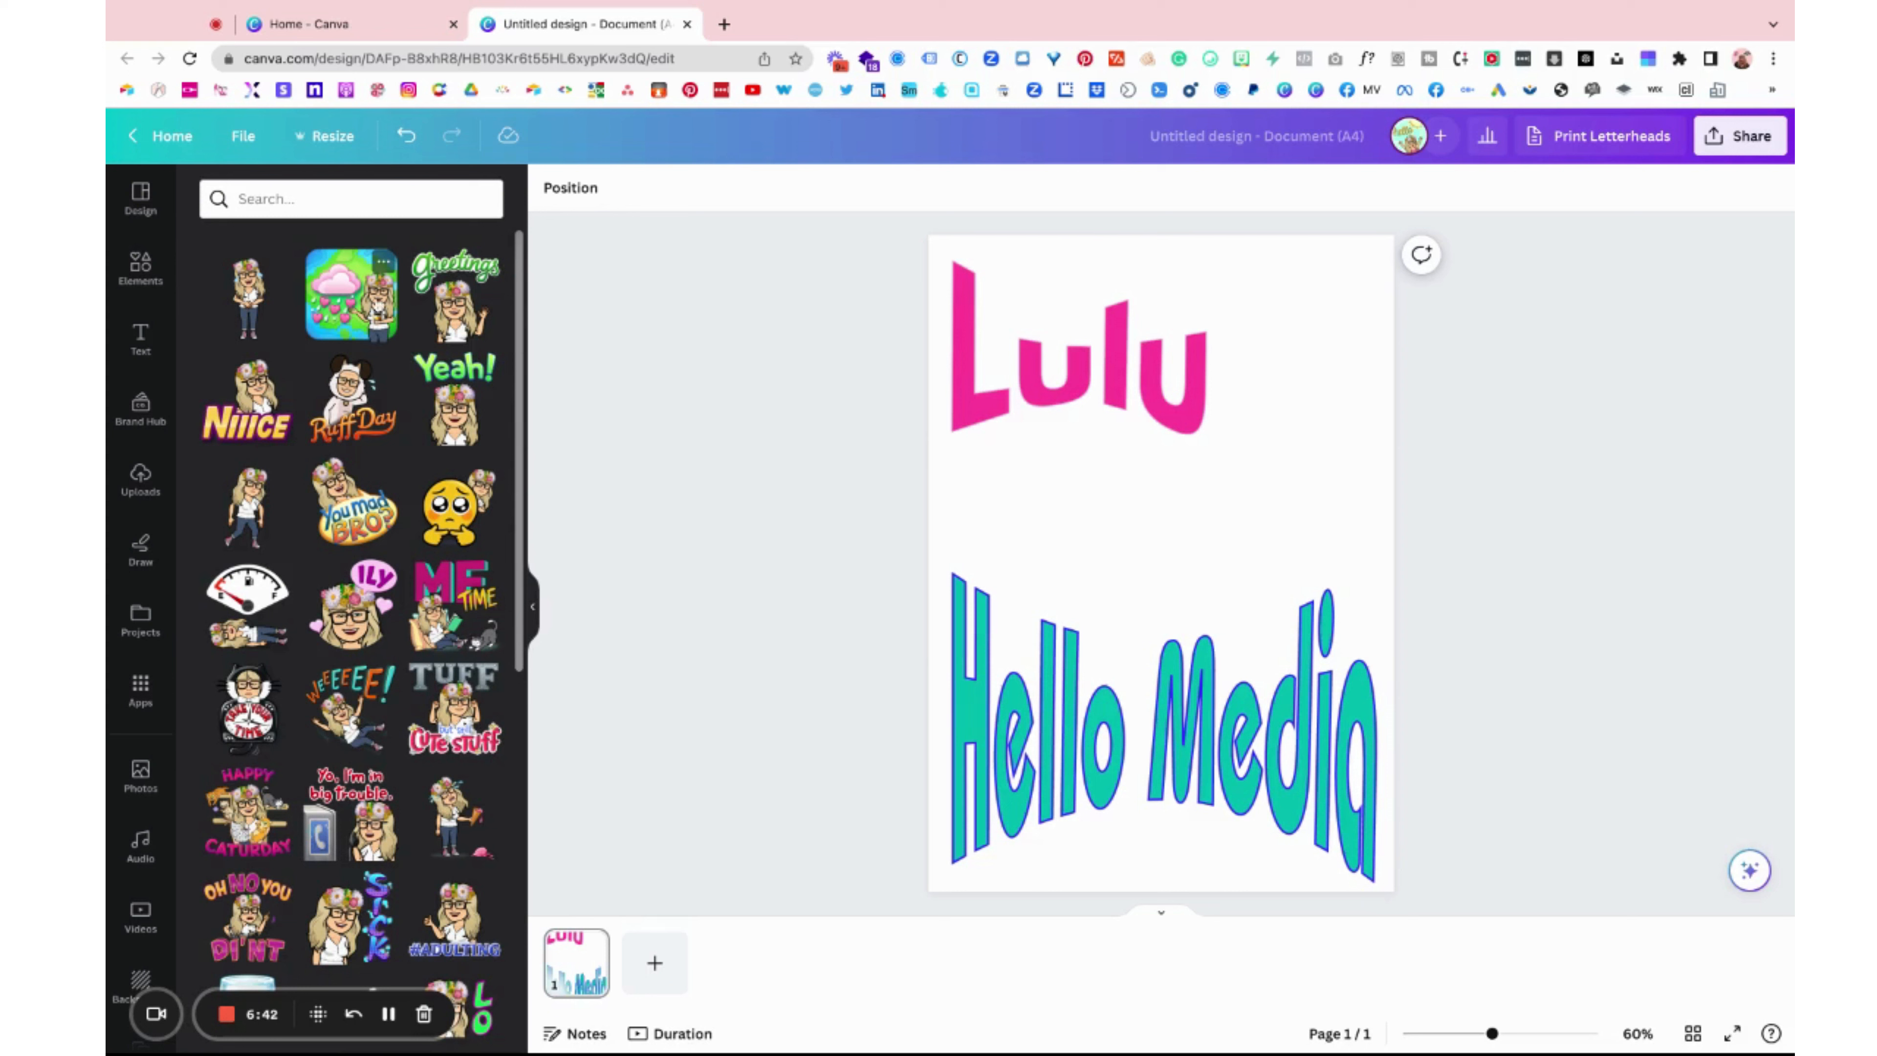
Replace the Hello Media lettering with the standing Bitmoji avatar, placed beside the pink lettering in the page's upper right.
drag(247, 296, 1152, 570)
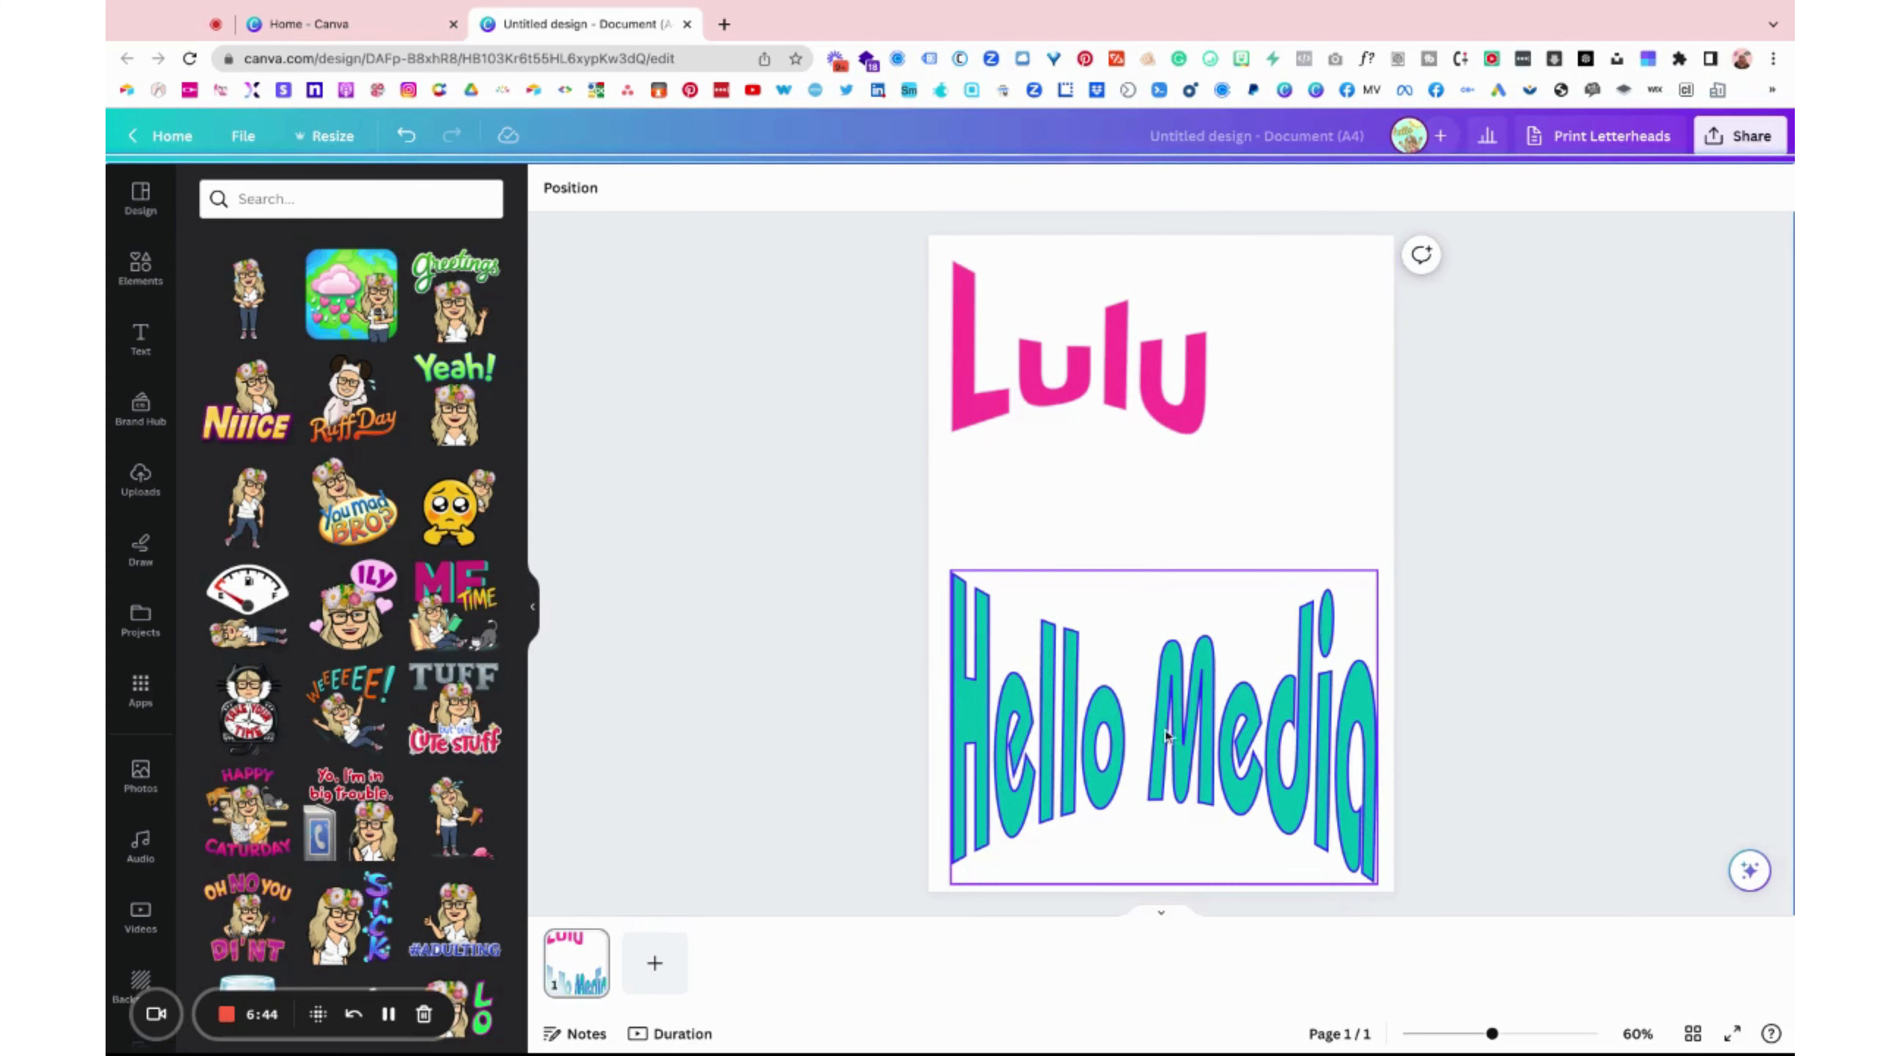
key(Delete)
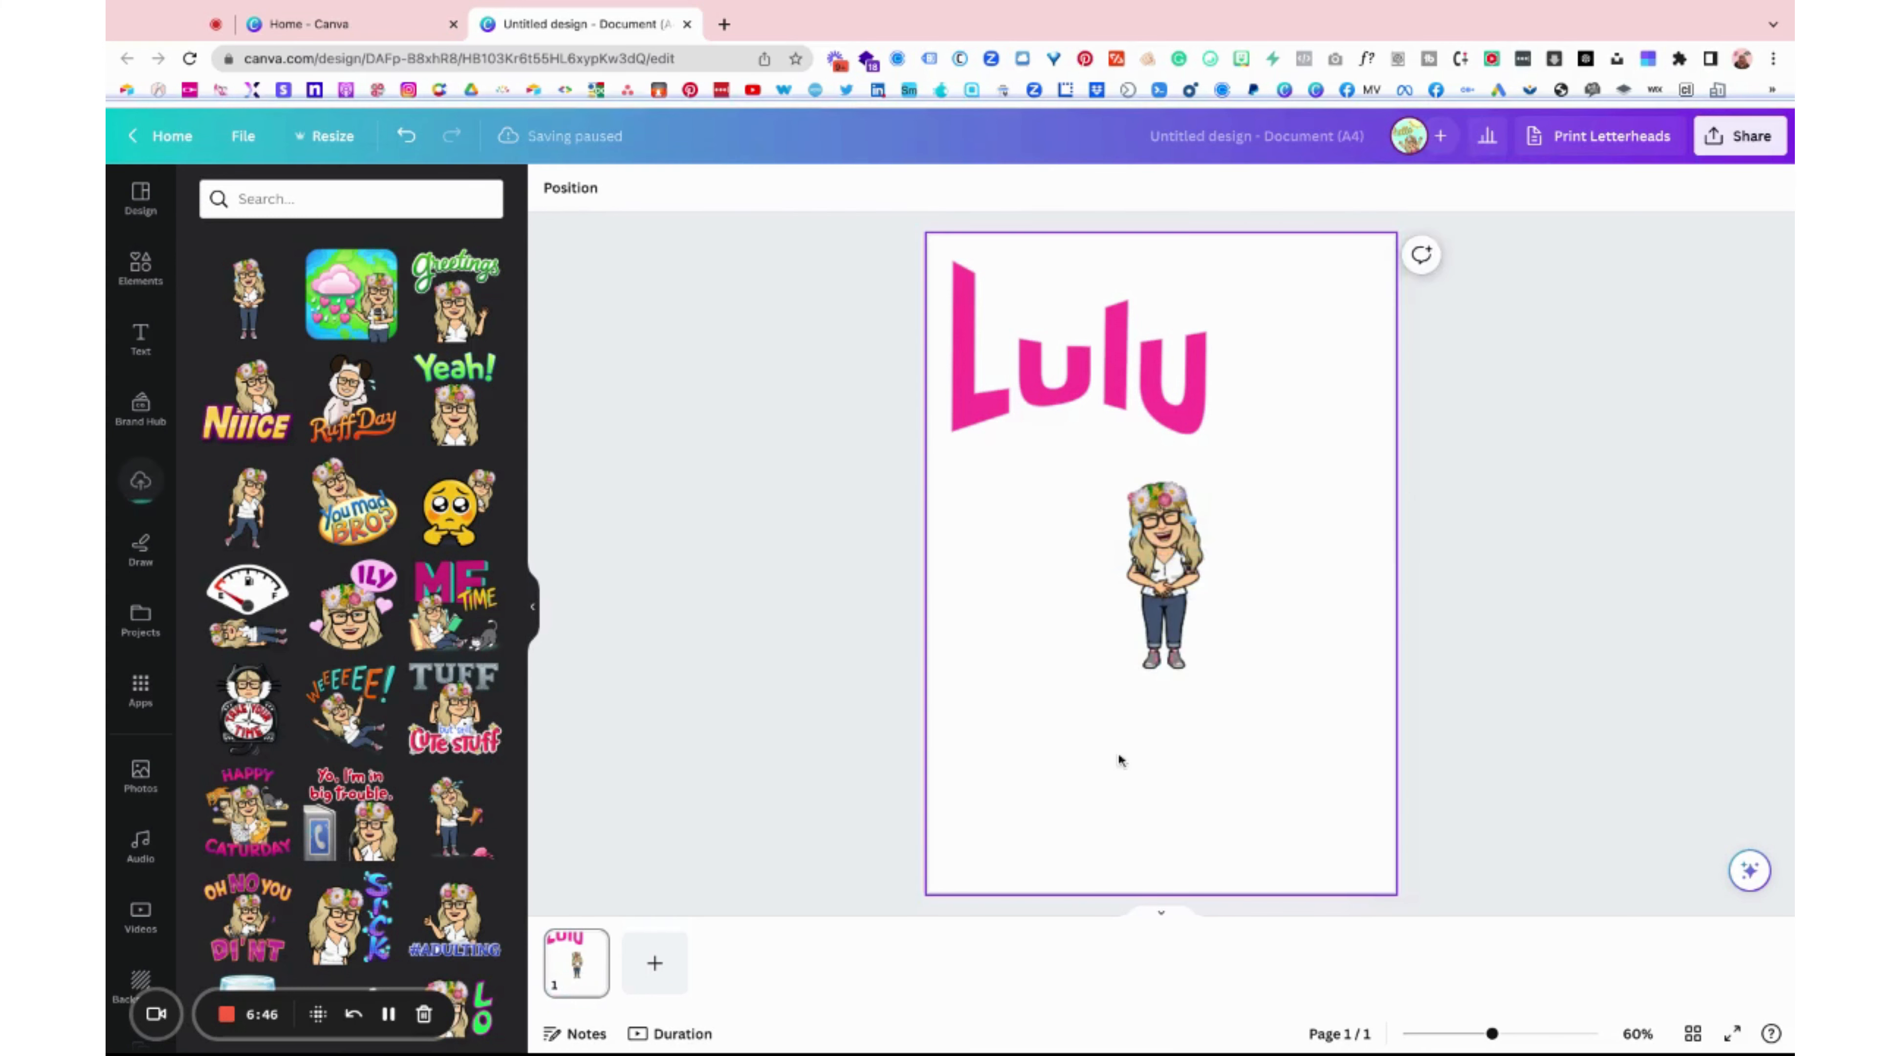
drag(1179, 592, 1319, 357)
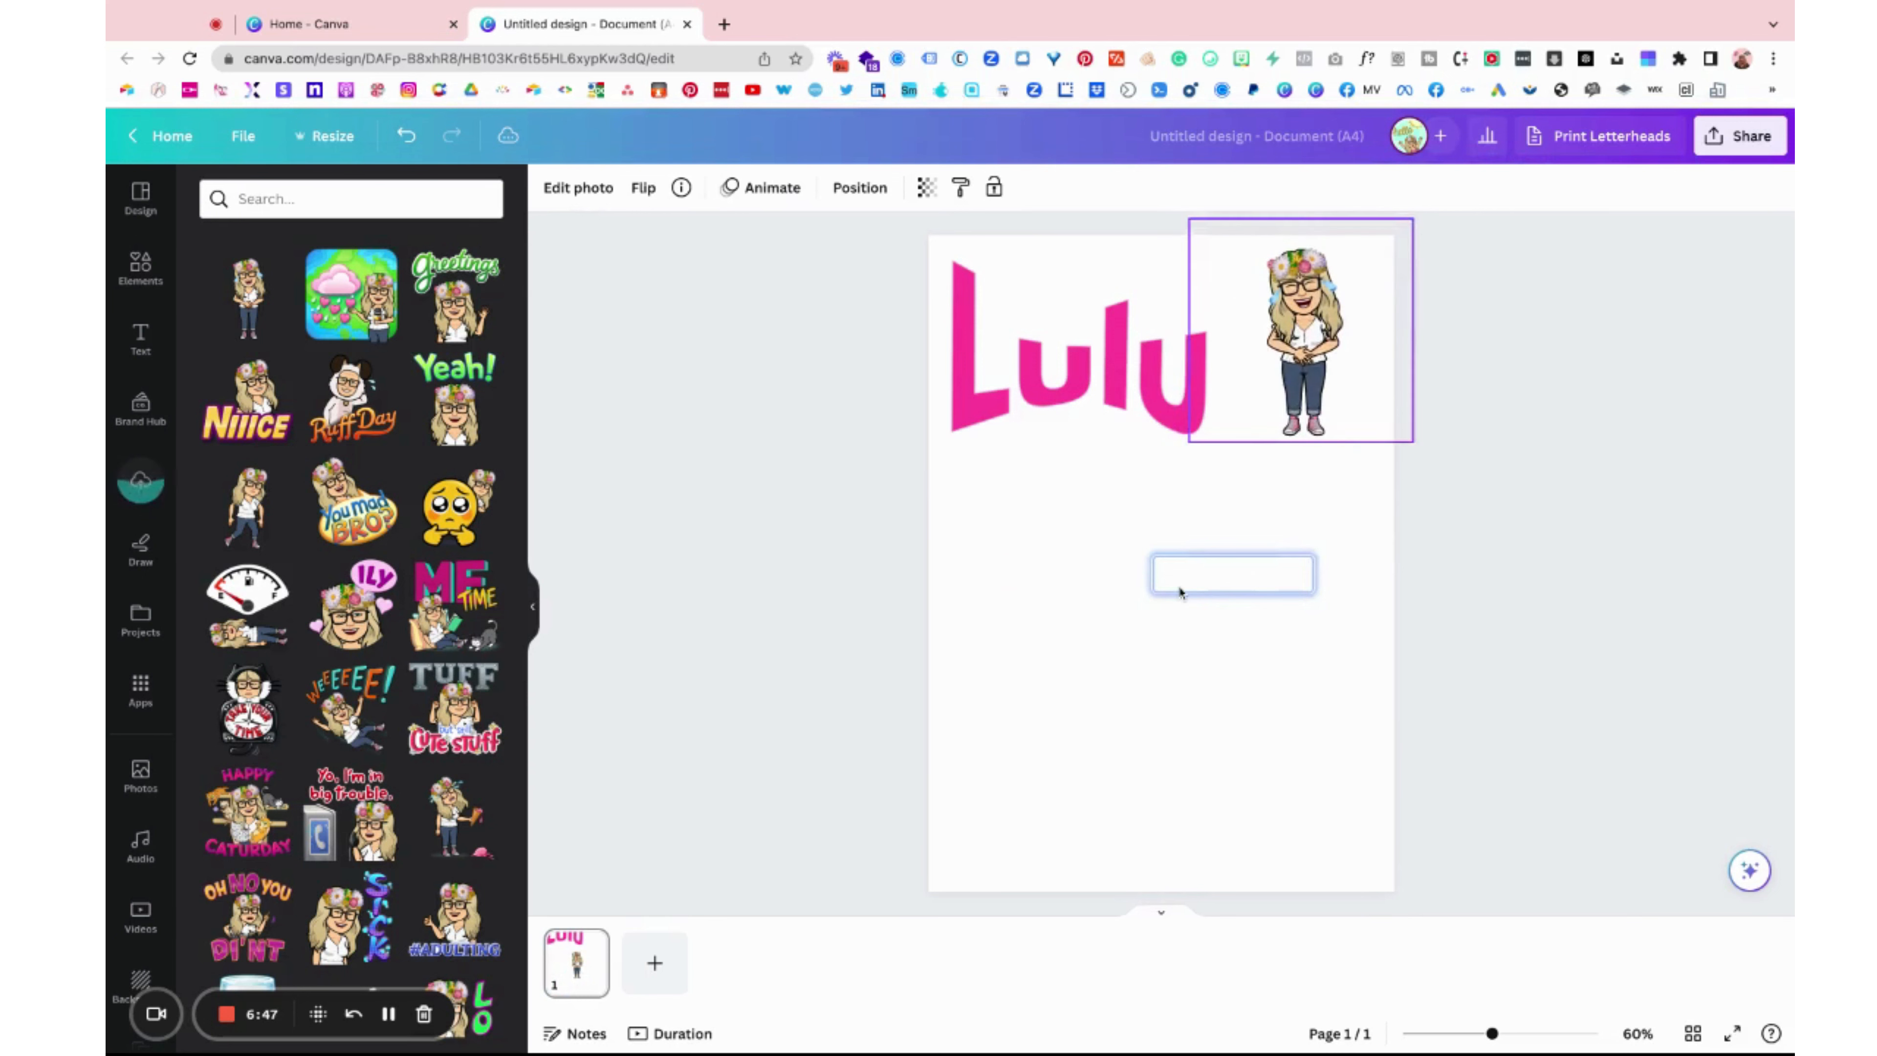
Move the pink lettering down to the middle of the page and delete the standing Bitmoji avatar.
click(1119, 347)
drag(1120, 348, 1202, 608)
drag(1306, 370, 1040, 393)
key(Delete)
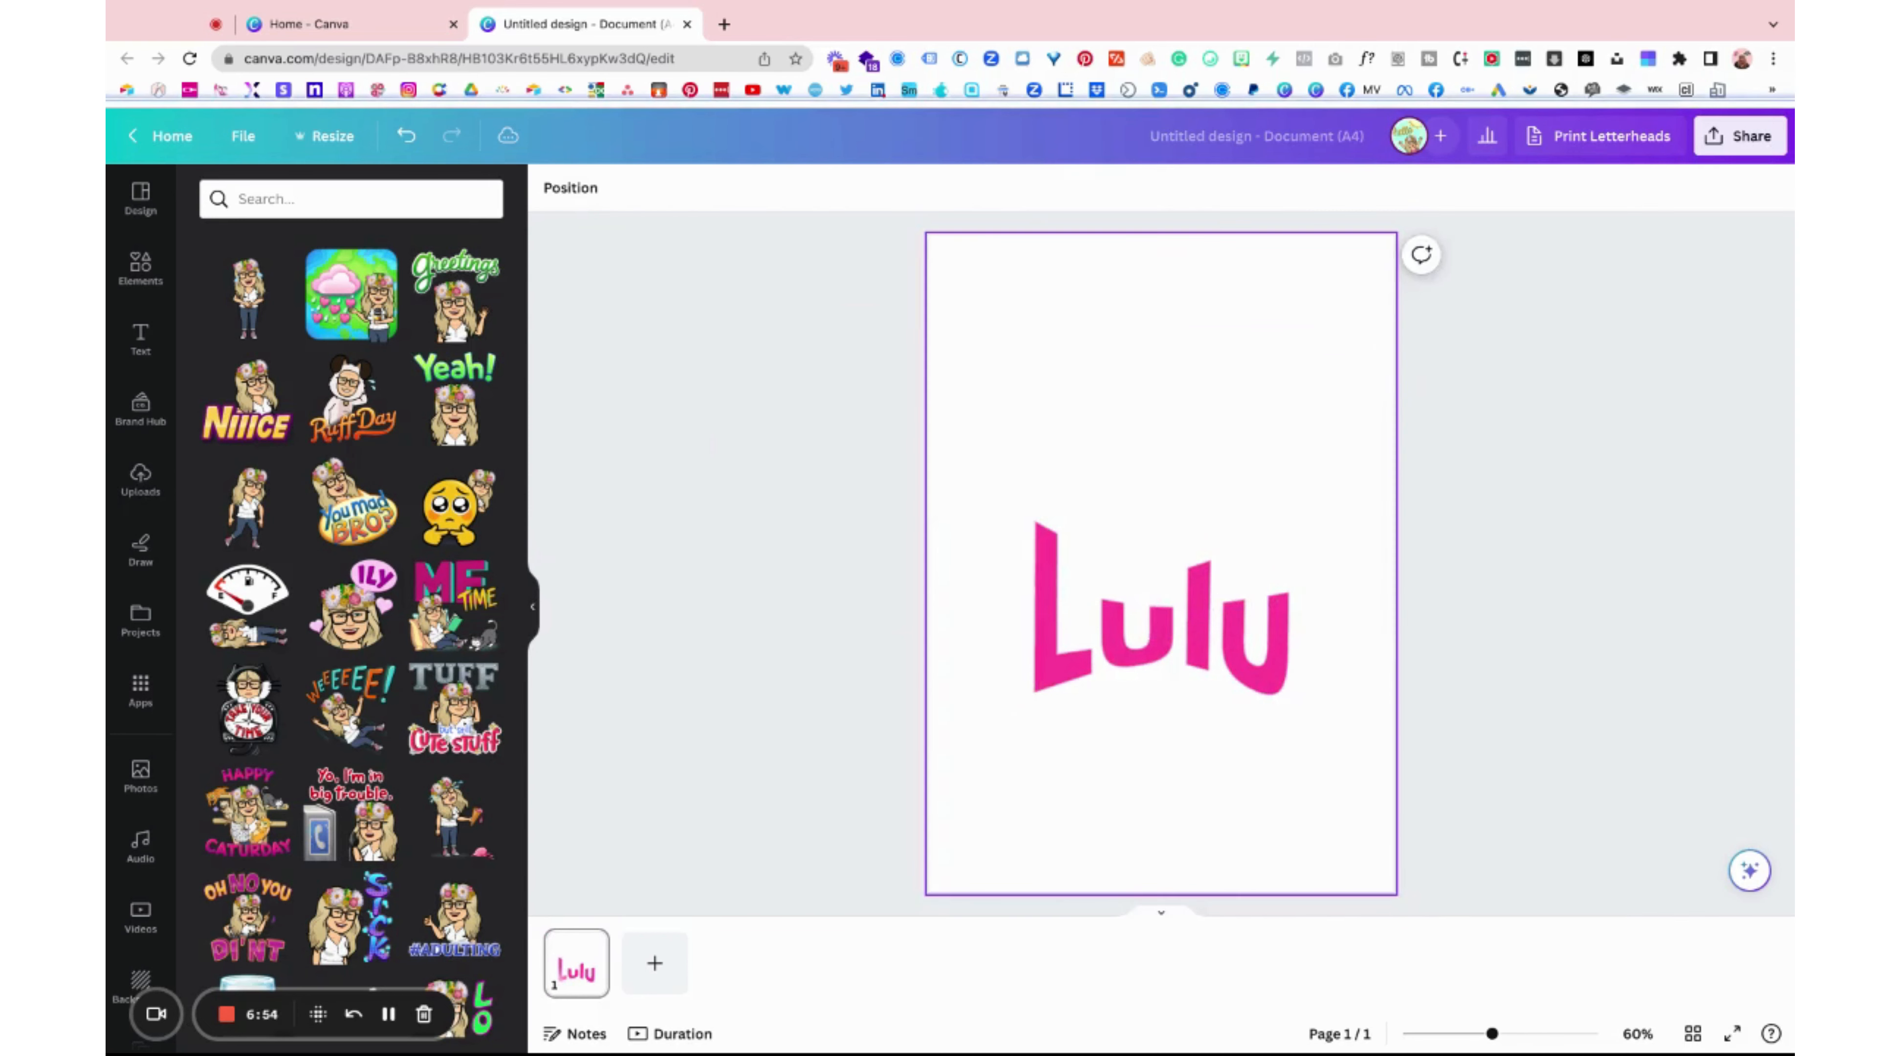
Search the Bitmoji stickers for "sitting".
click(238, 199)
text(sitting)
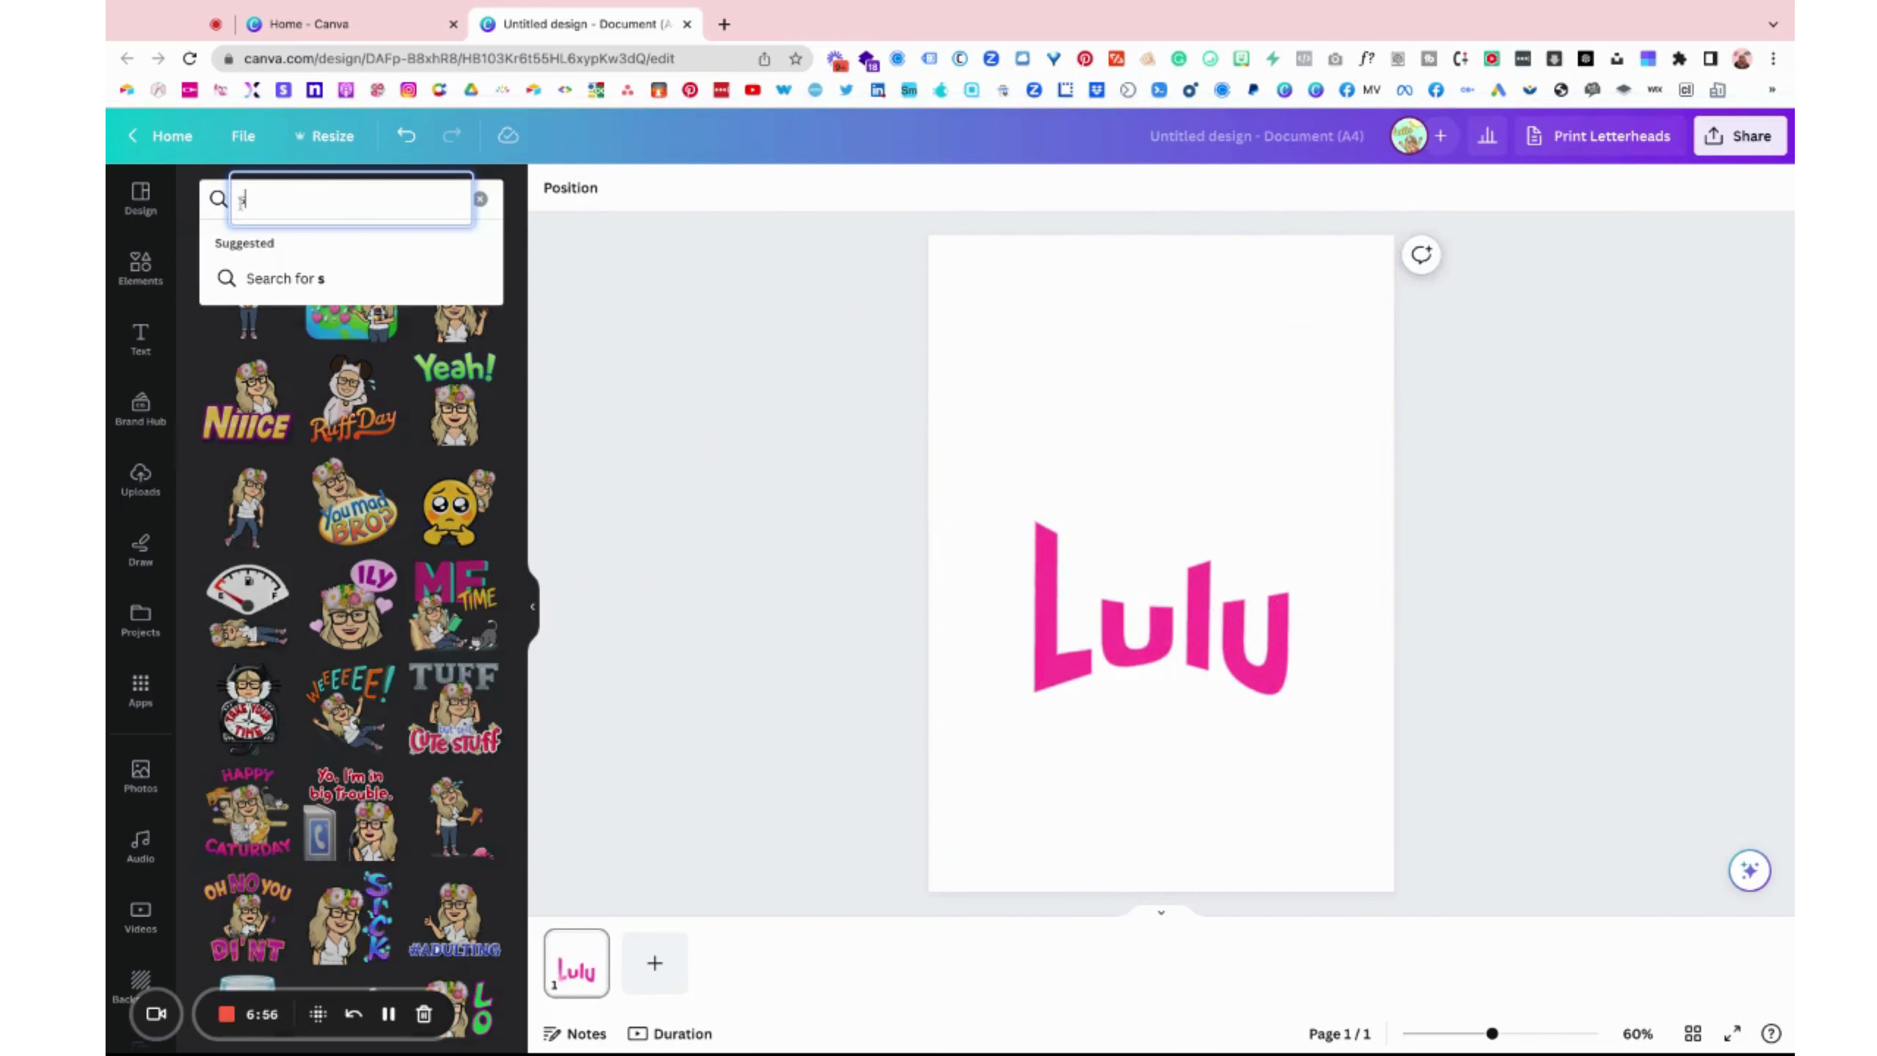
key(Return)
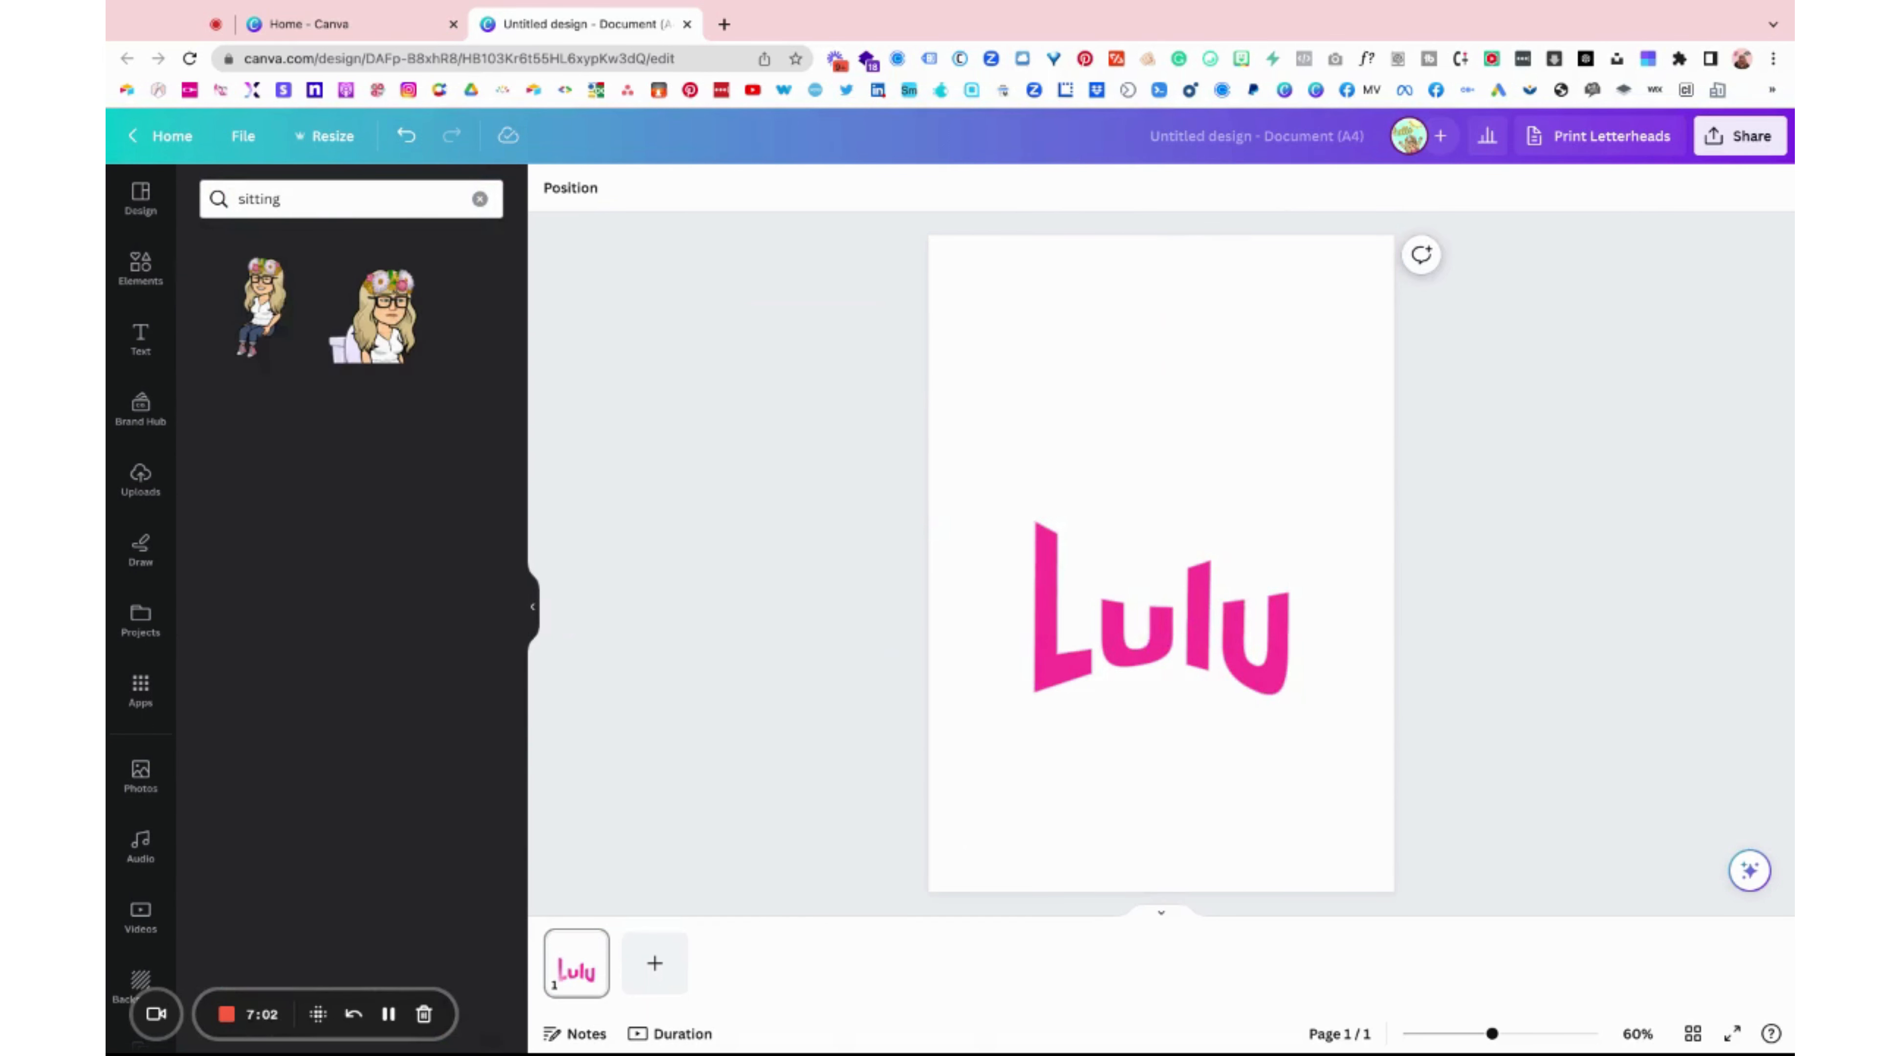
Add the full-body sitting Bitmoji avatar above the pink lettering's first letter and flip it horizontally.
click(262, 307)
drag(1185, 512, 1056, 420)
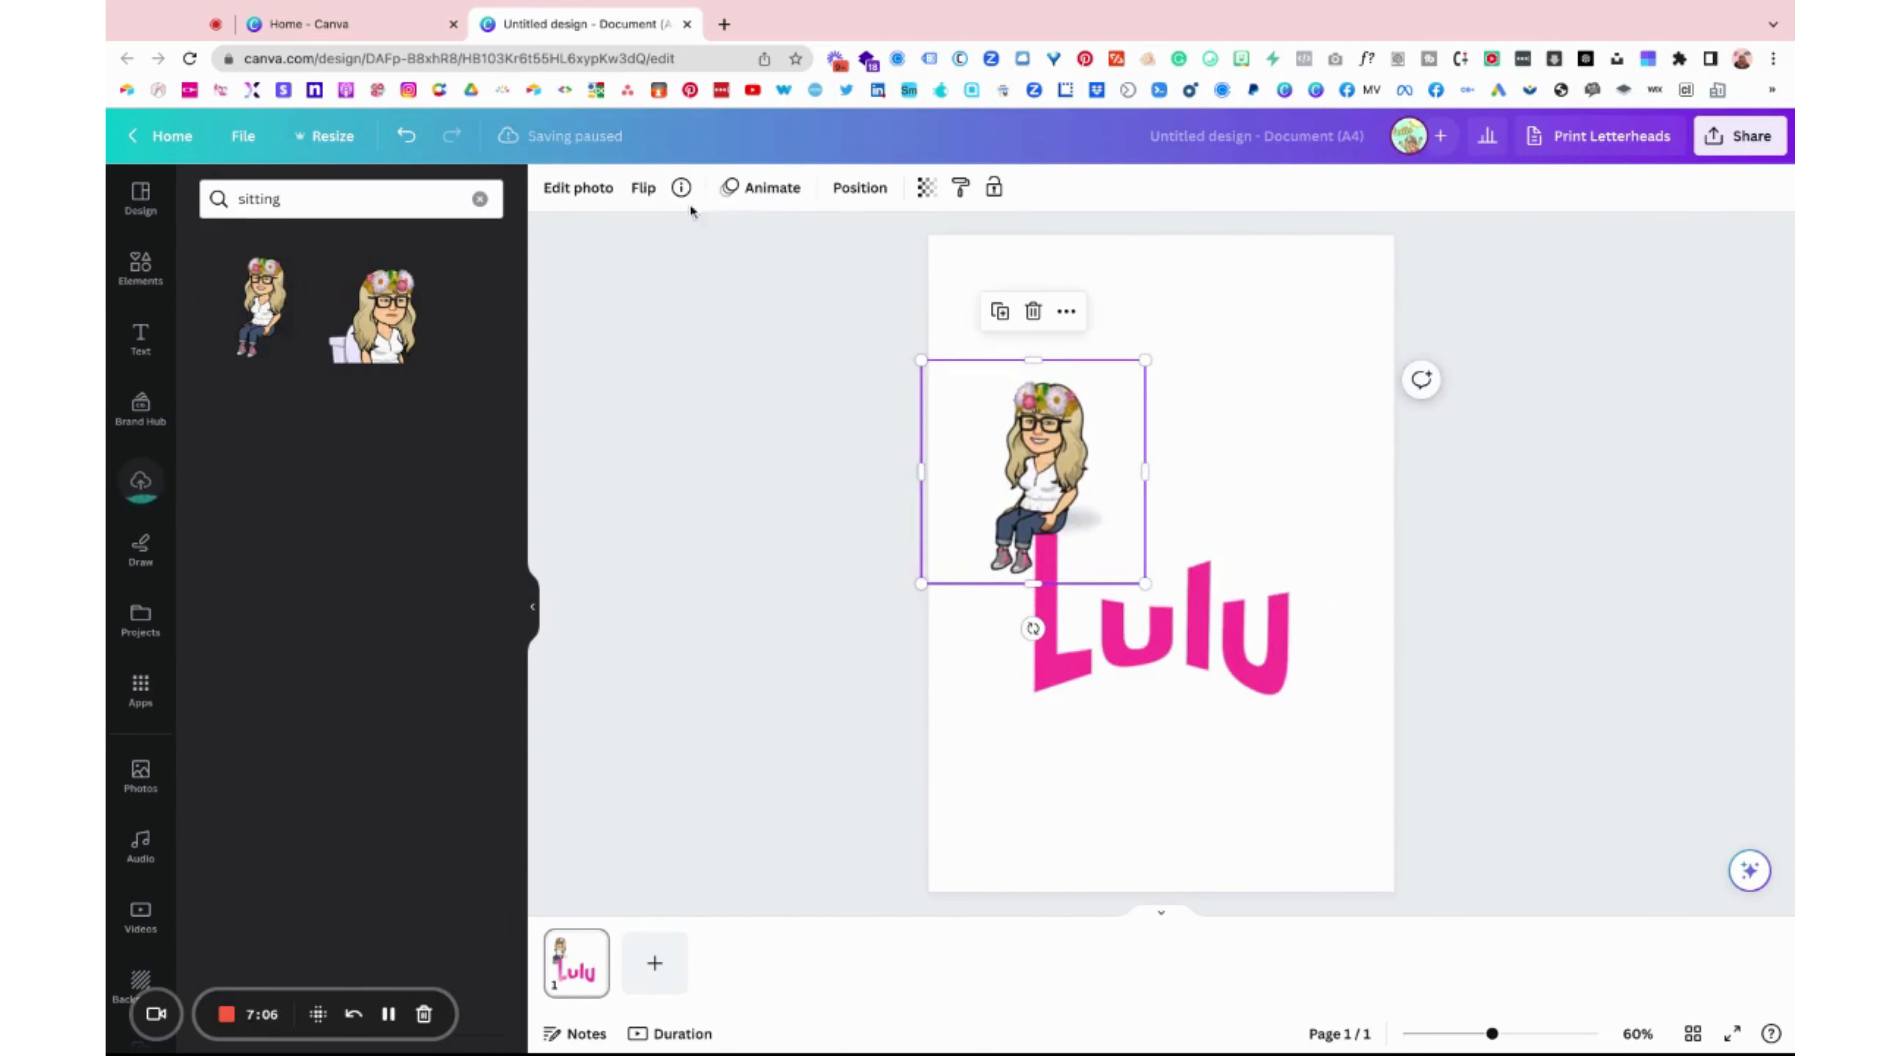
click(643, 187)
click(665, 238)
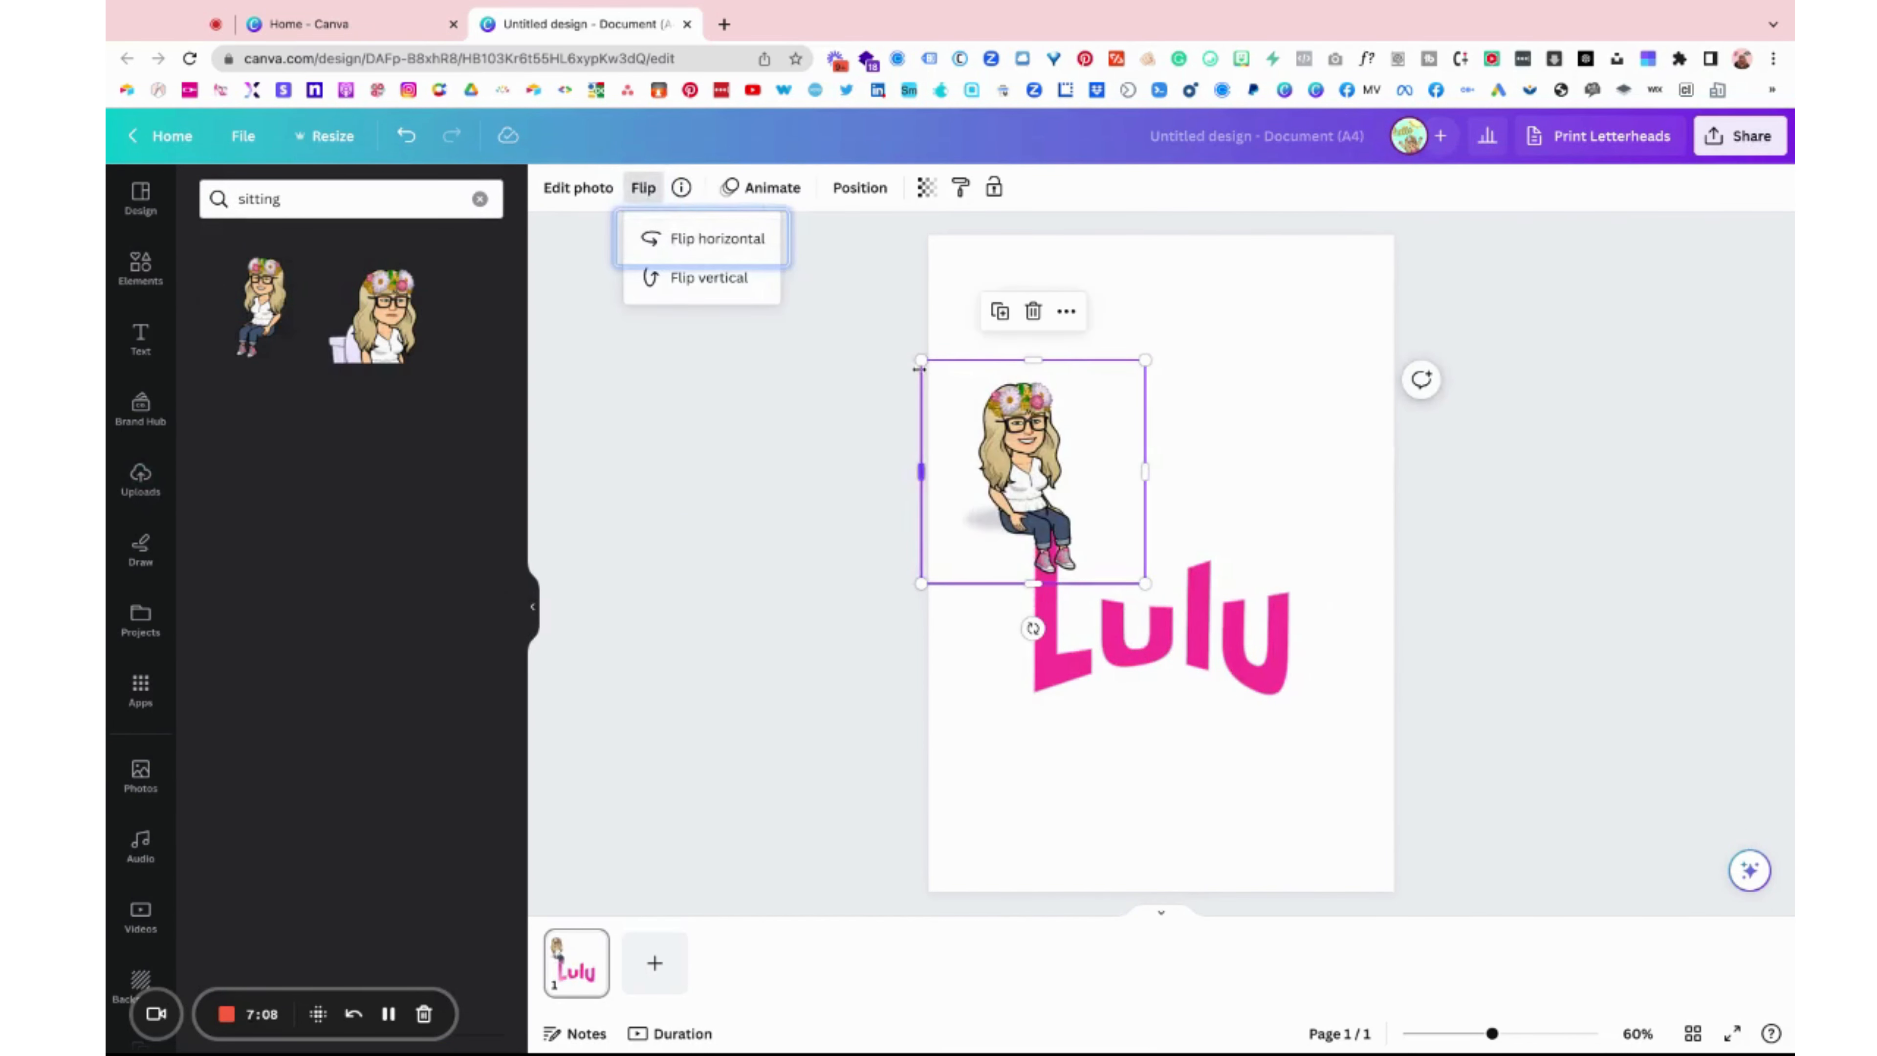
Shrink the sitting avatar slightly and seat it on top of the pink lettering's tall first letter.
drag(919, 362, 951, 391)
drag(1023, 479, 1029, 471)
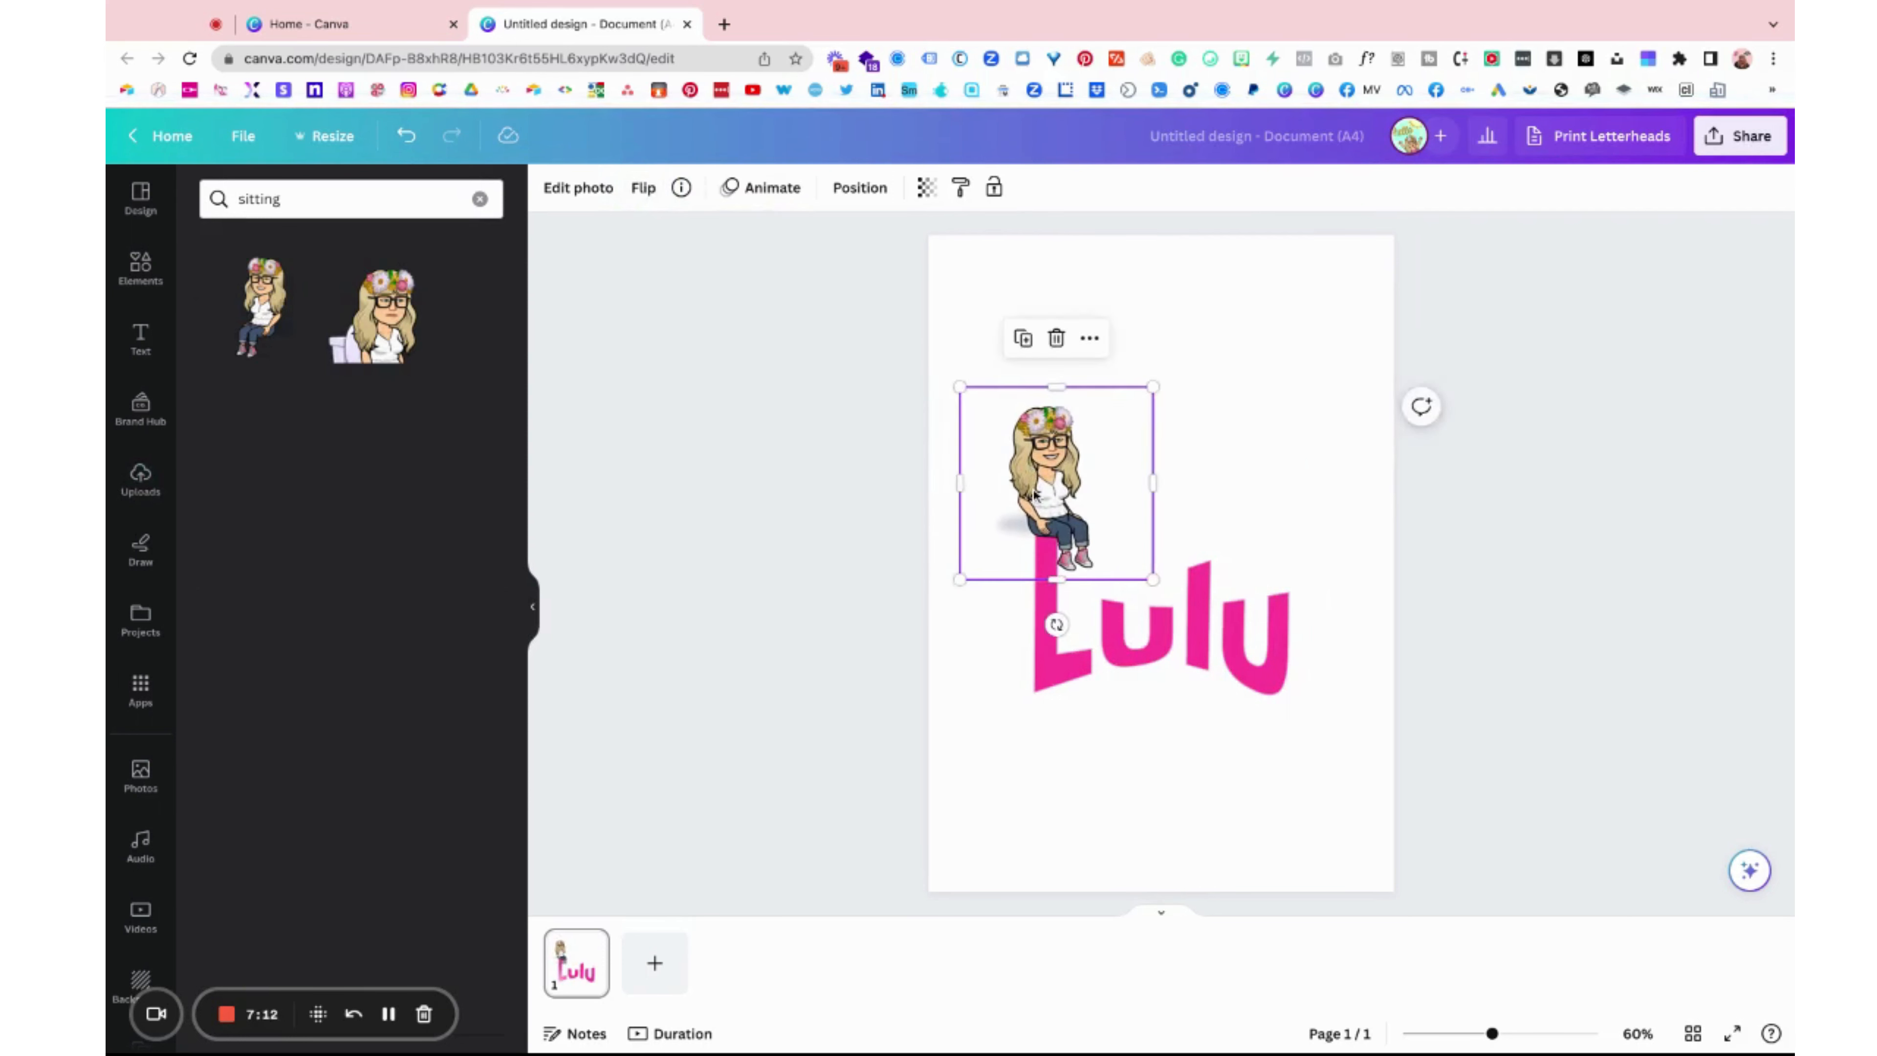
click(1322, 352)
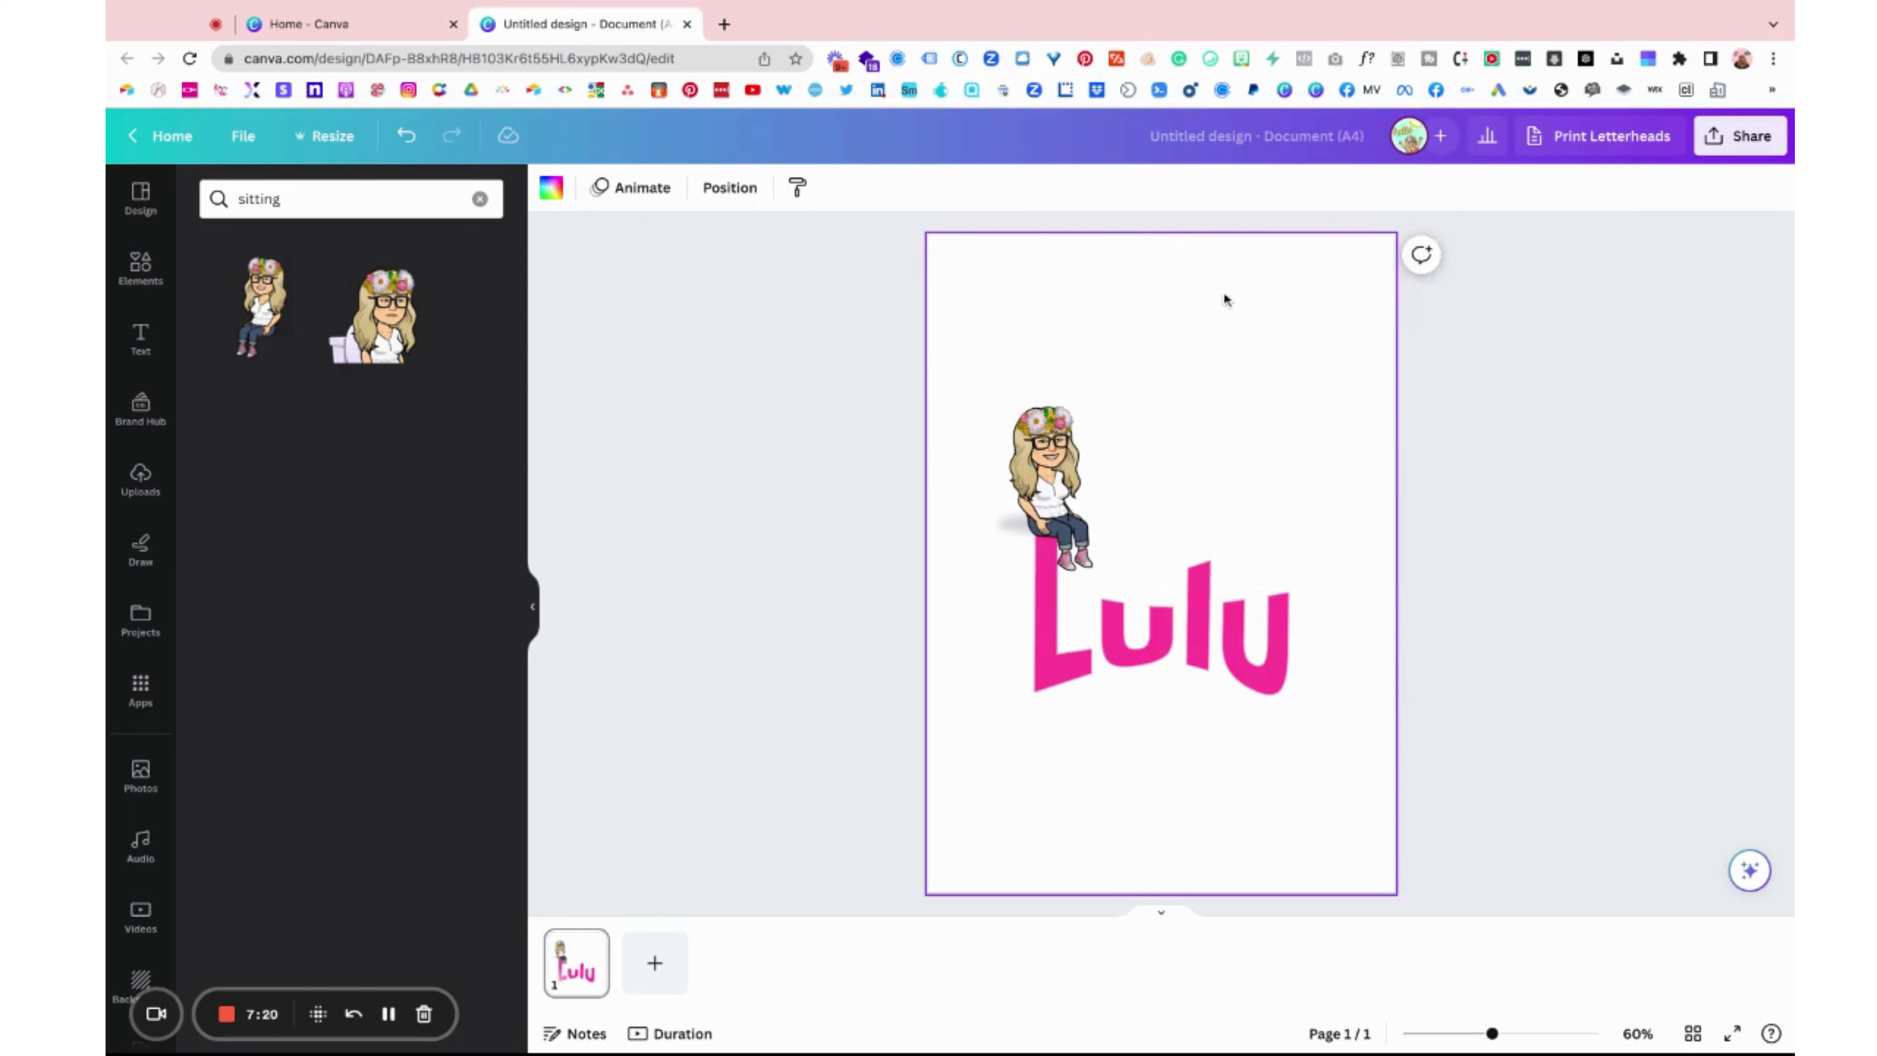
Try the second sitting avatar, flipped horizontally and shrunk, on the pink lettering's last letter, and delete it.
click(381, 317)
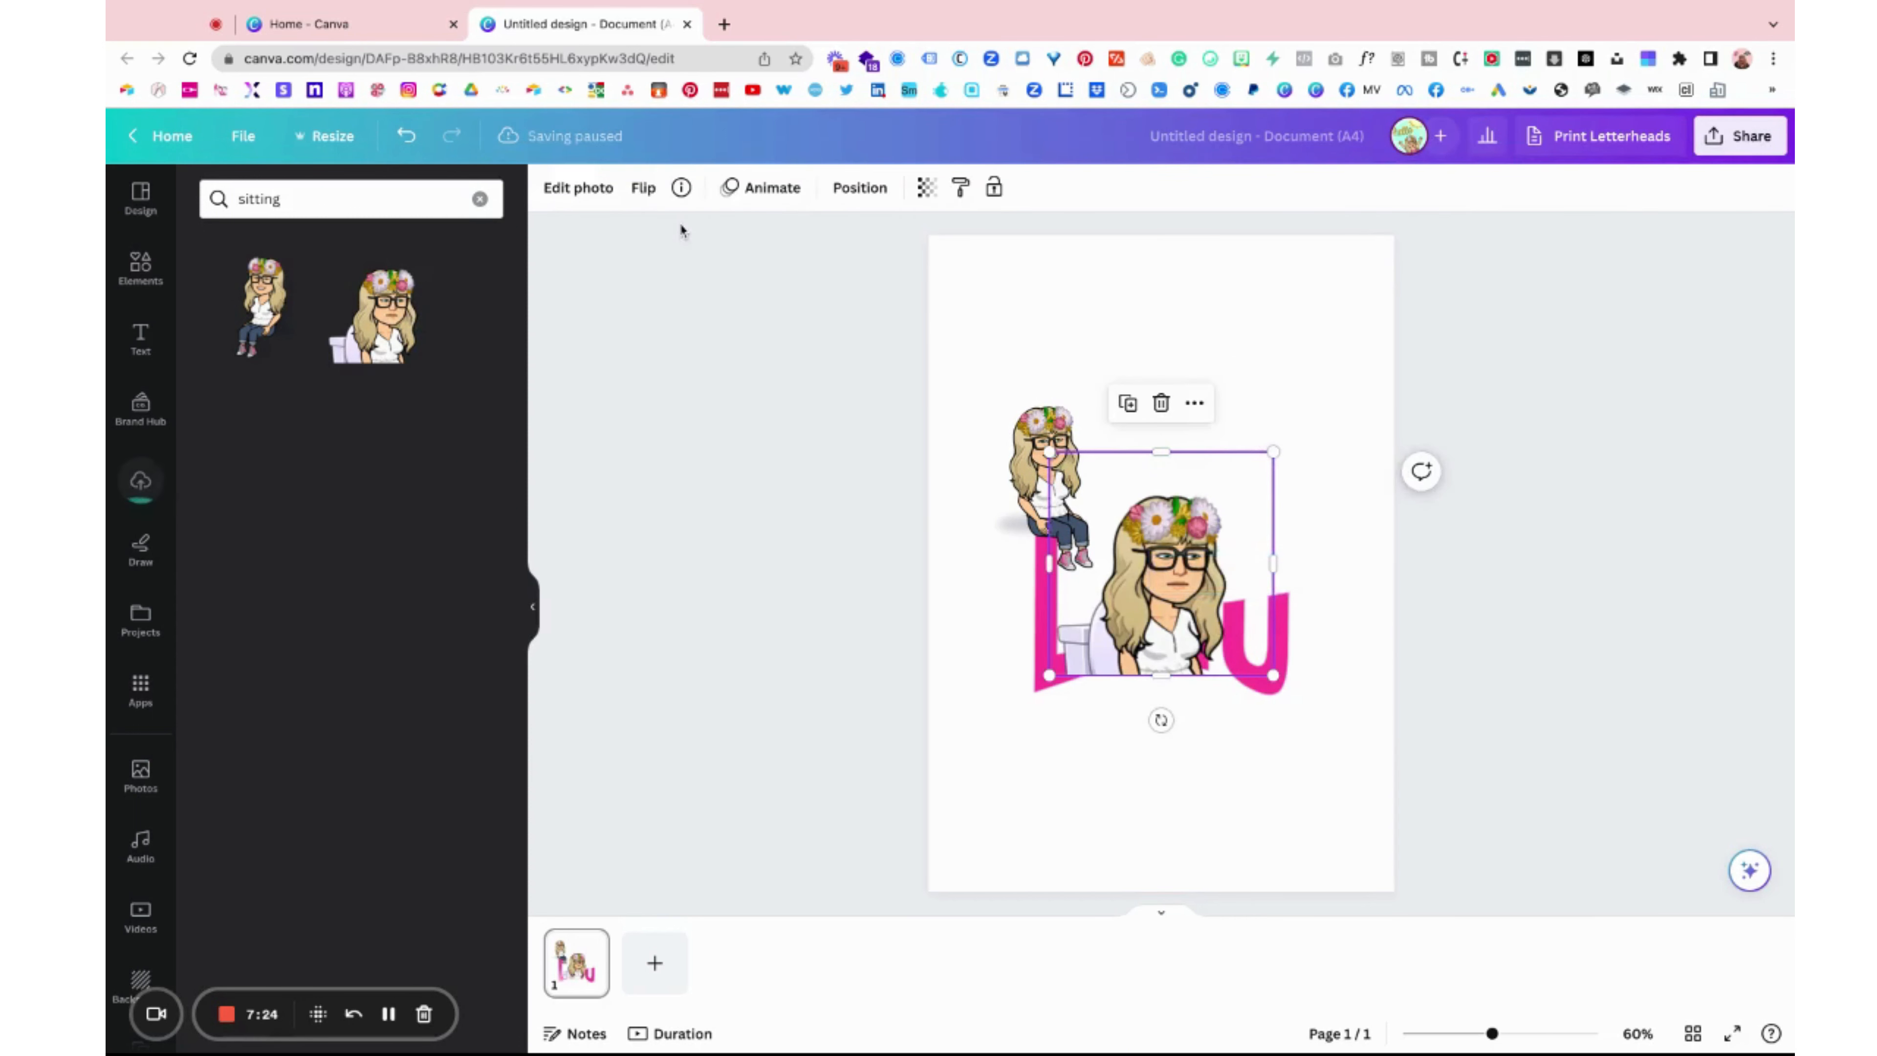
click(637, 191)
click(691, 239)
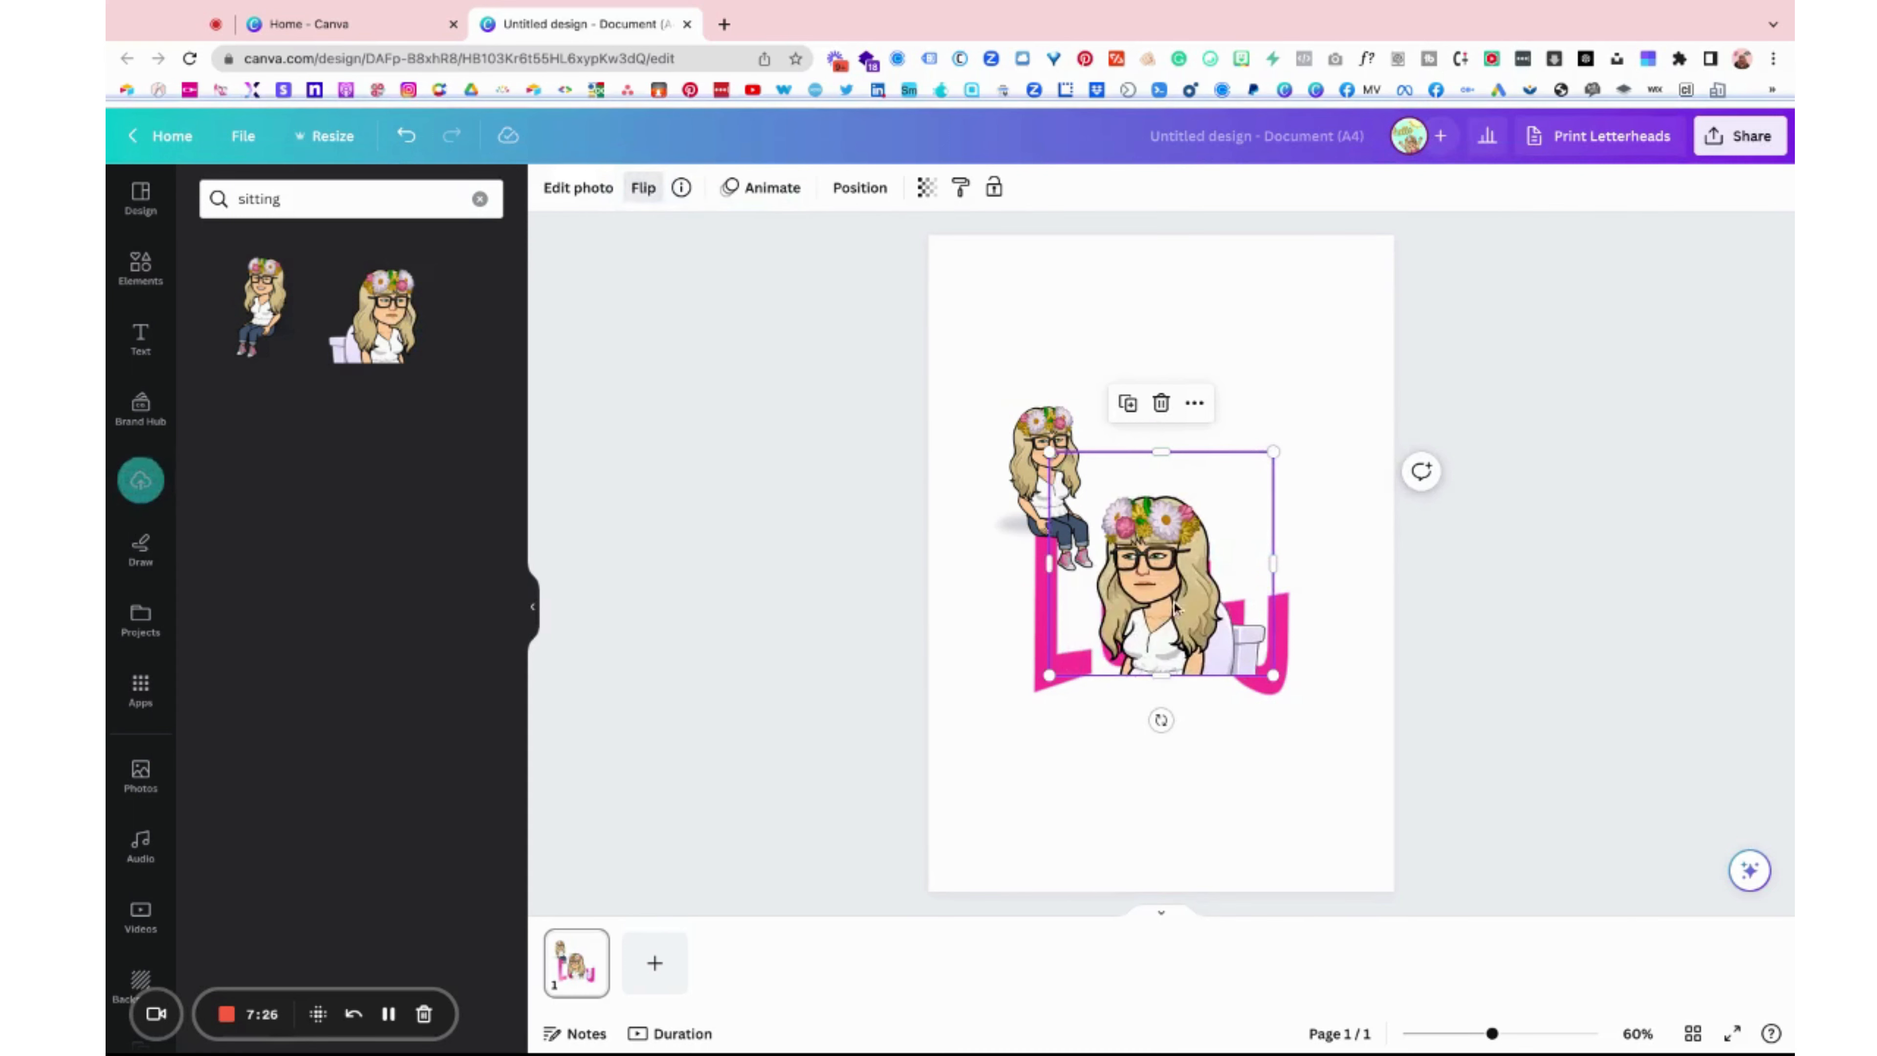
drag(1108, 651, 1175, 606)
drag(1116, 363, 1240, 496)
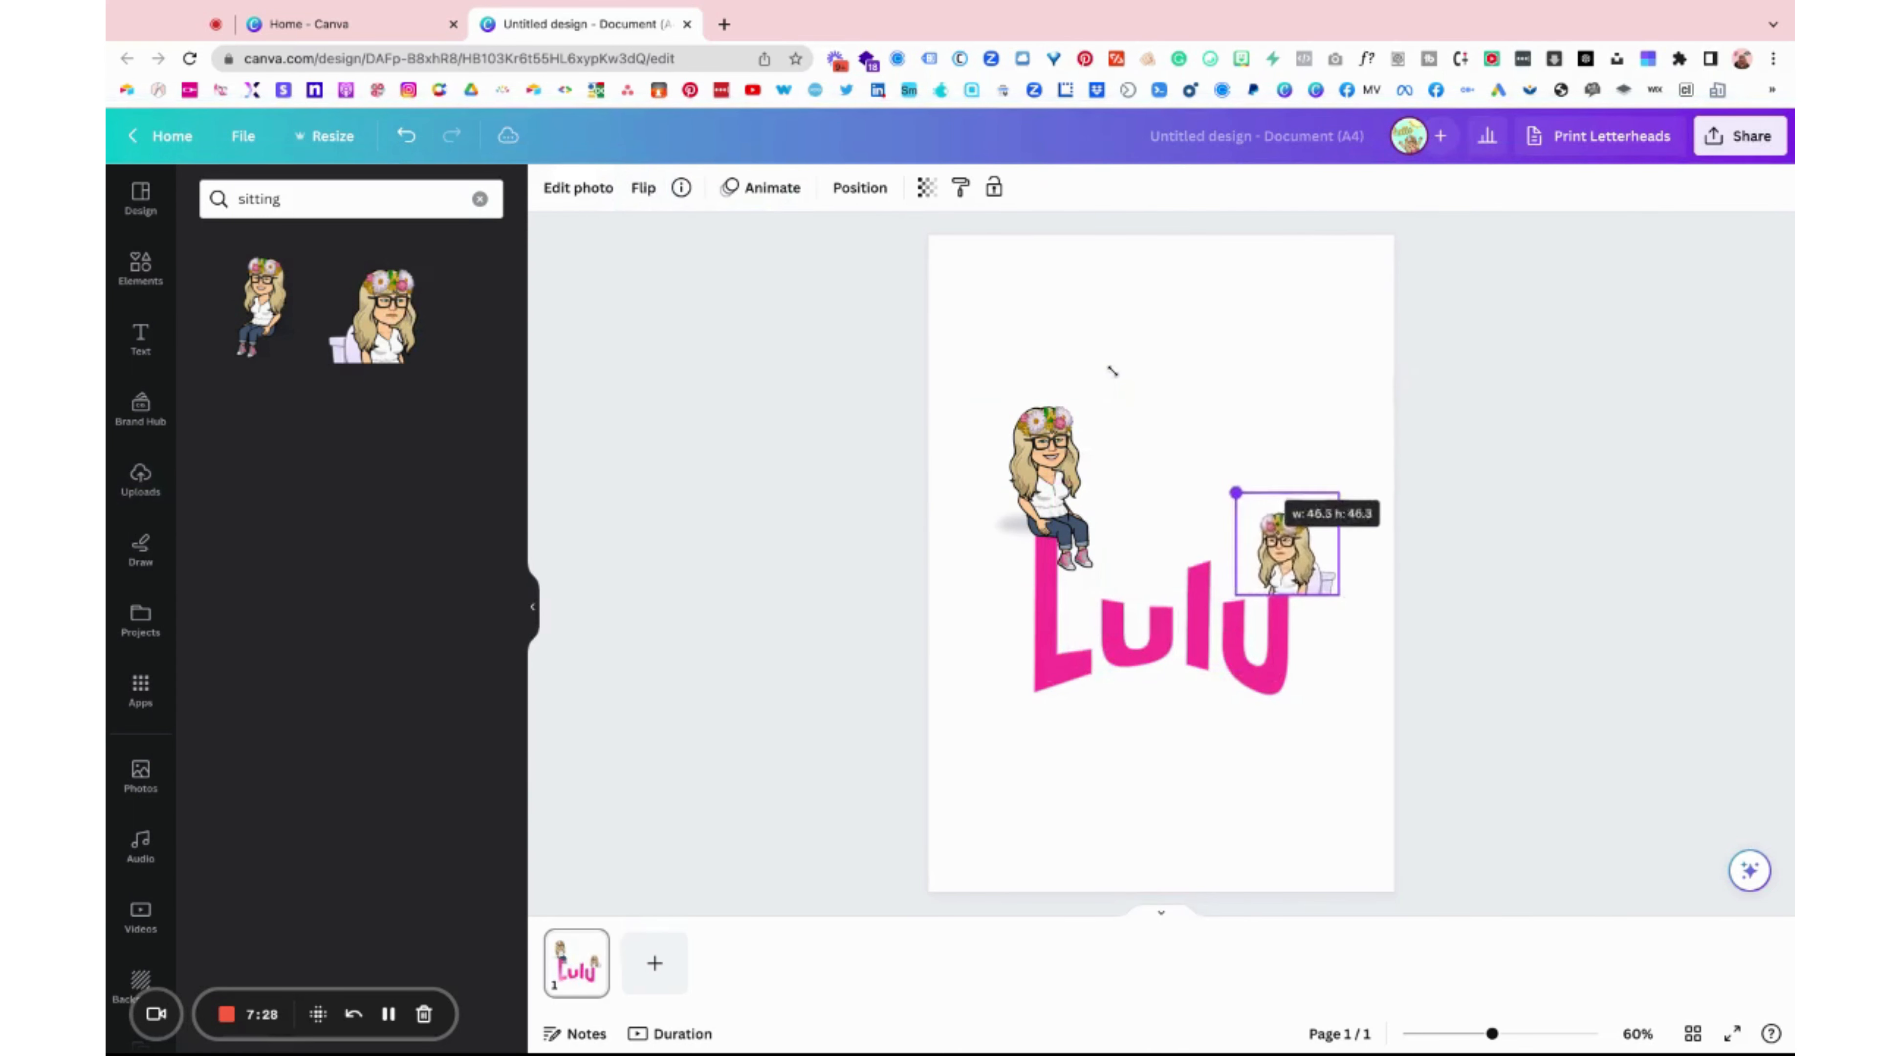
mouse_move(1289, 590)
mouse_down()
mouse_move(1256, 595)
mouse_move(1281, 590)
mouse_up()
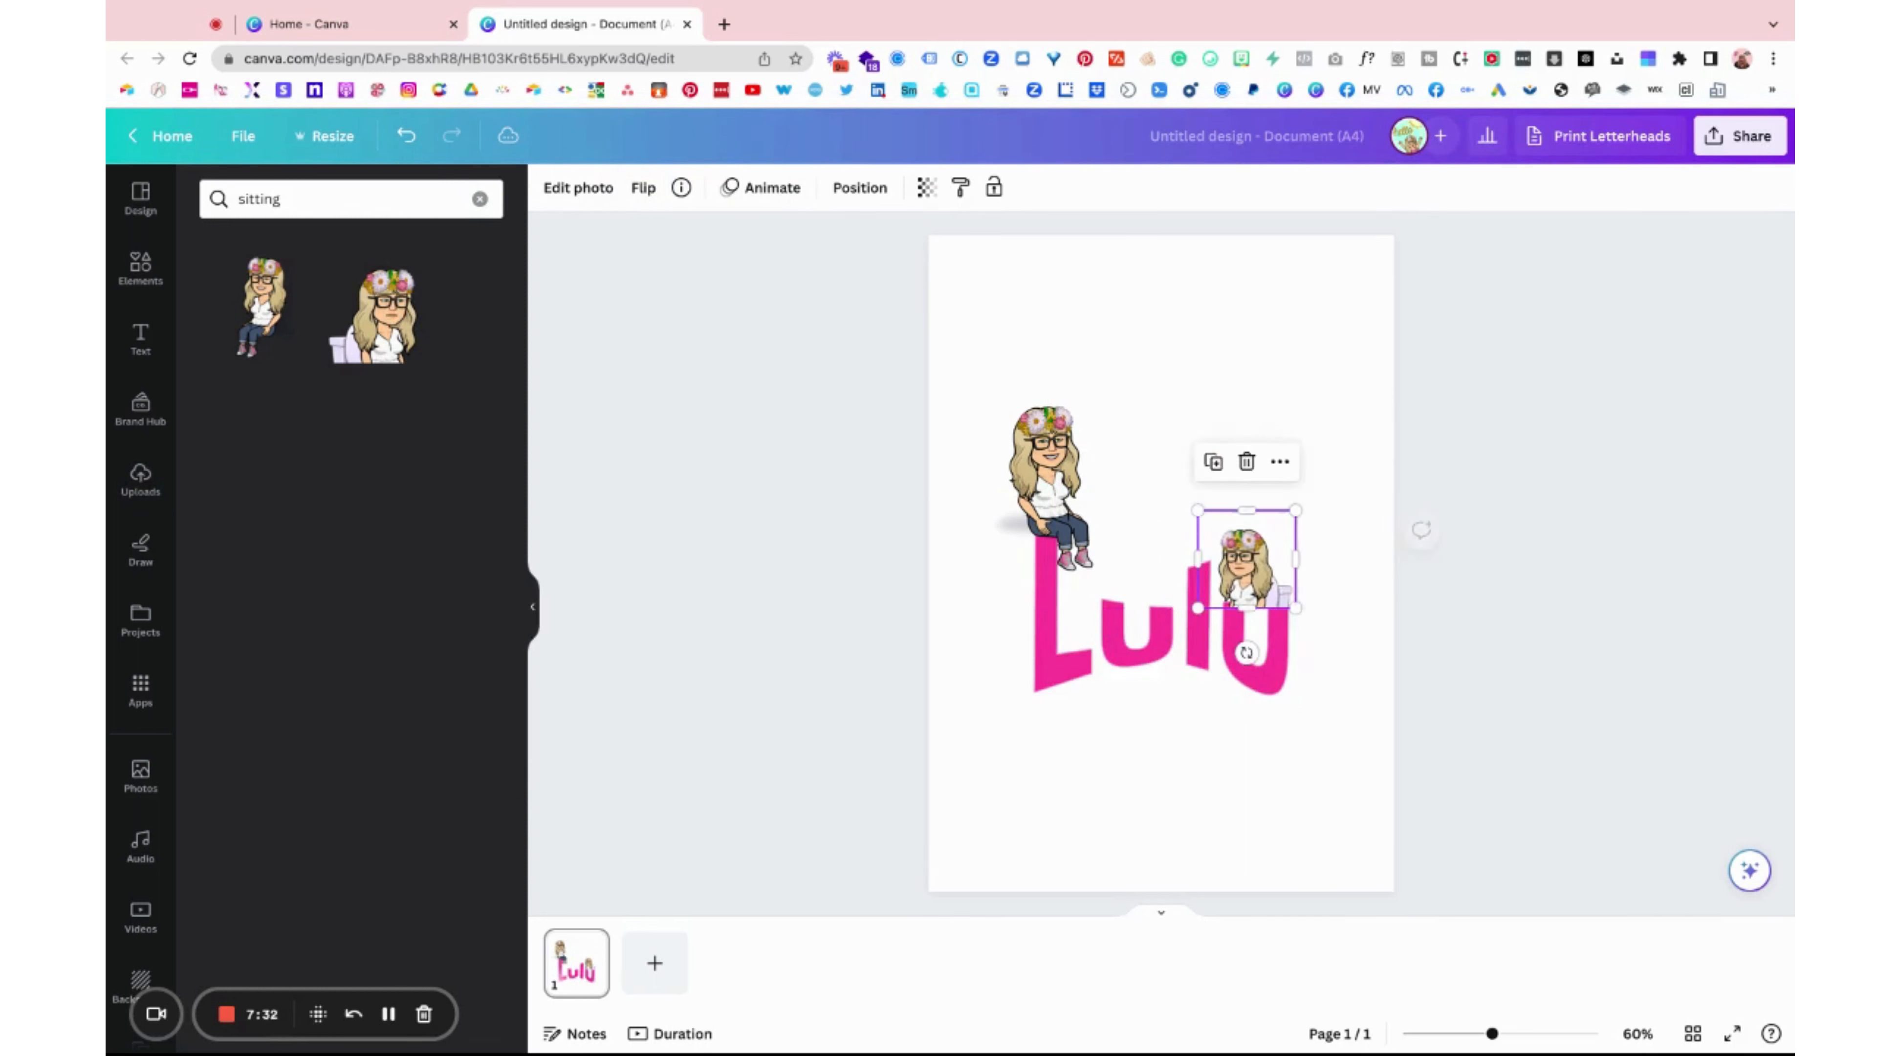
click(1262, 399)
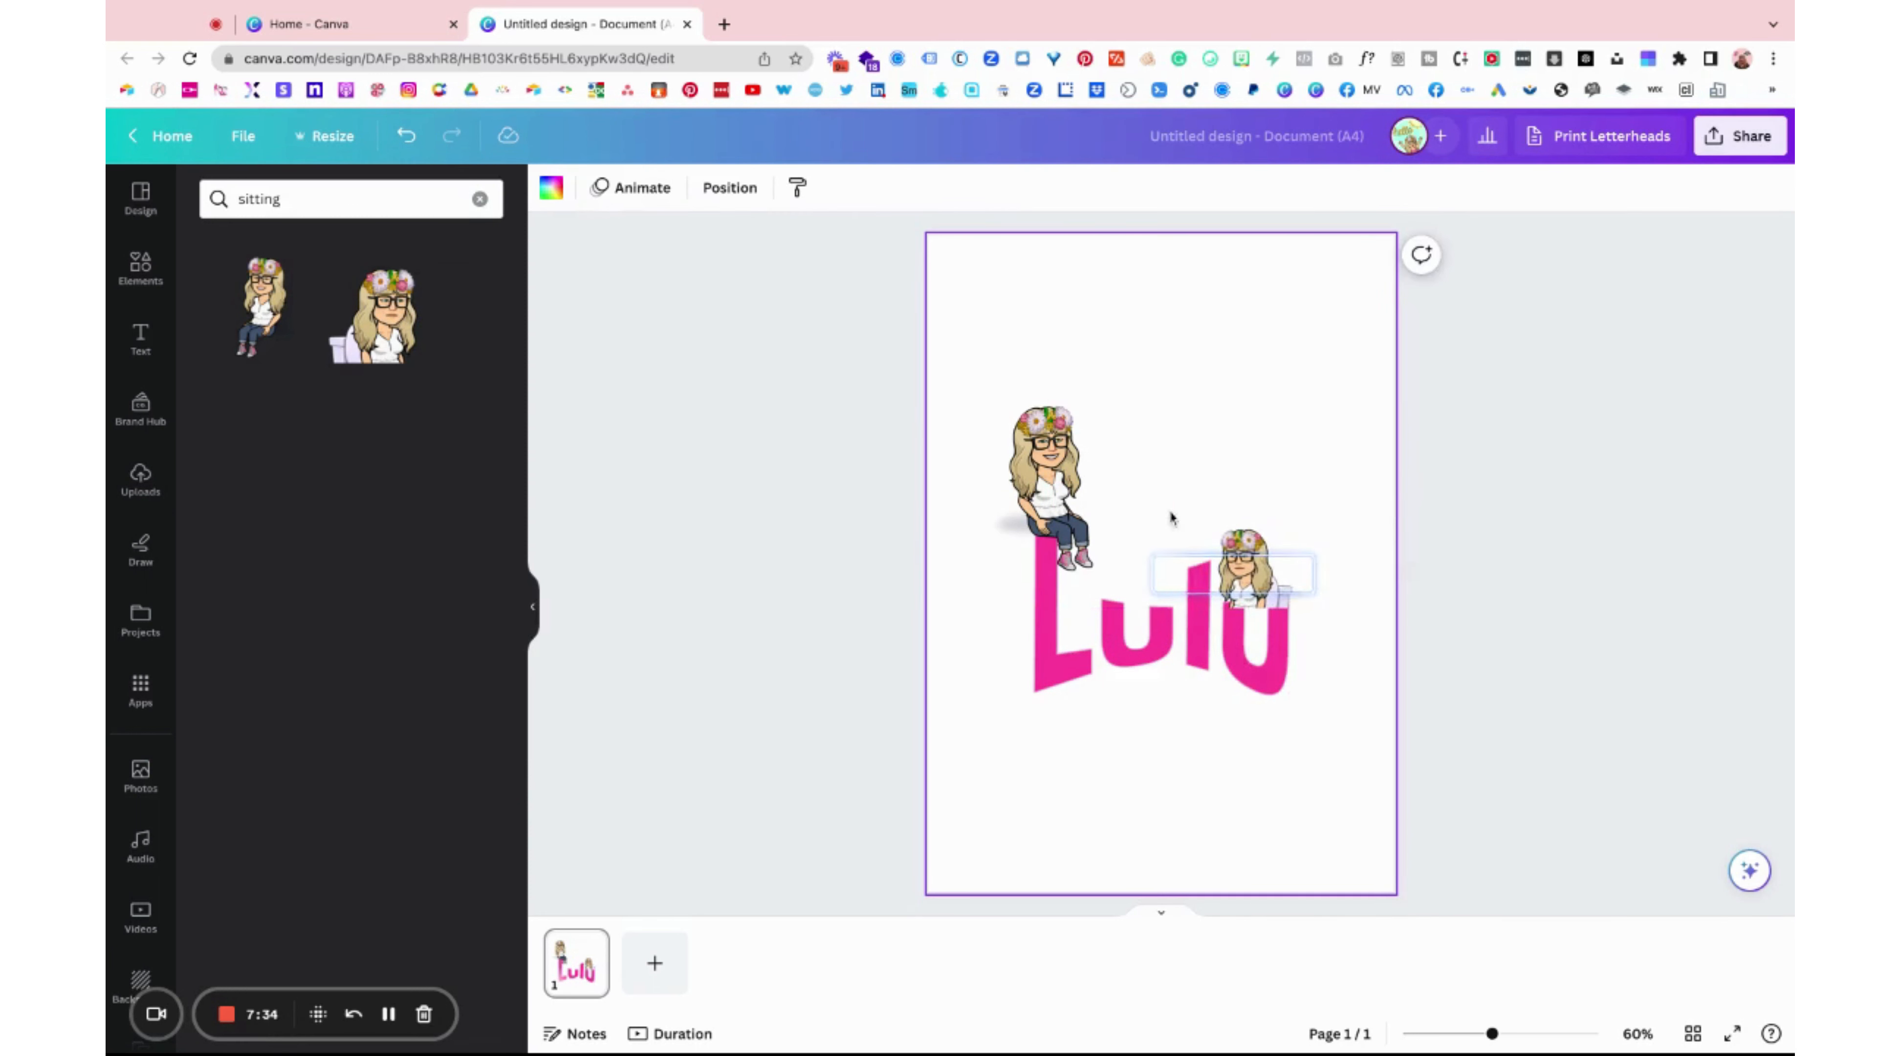
click(1236, 553)
key(Delete)
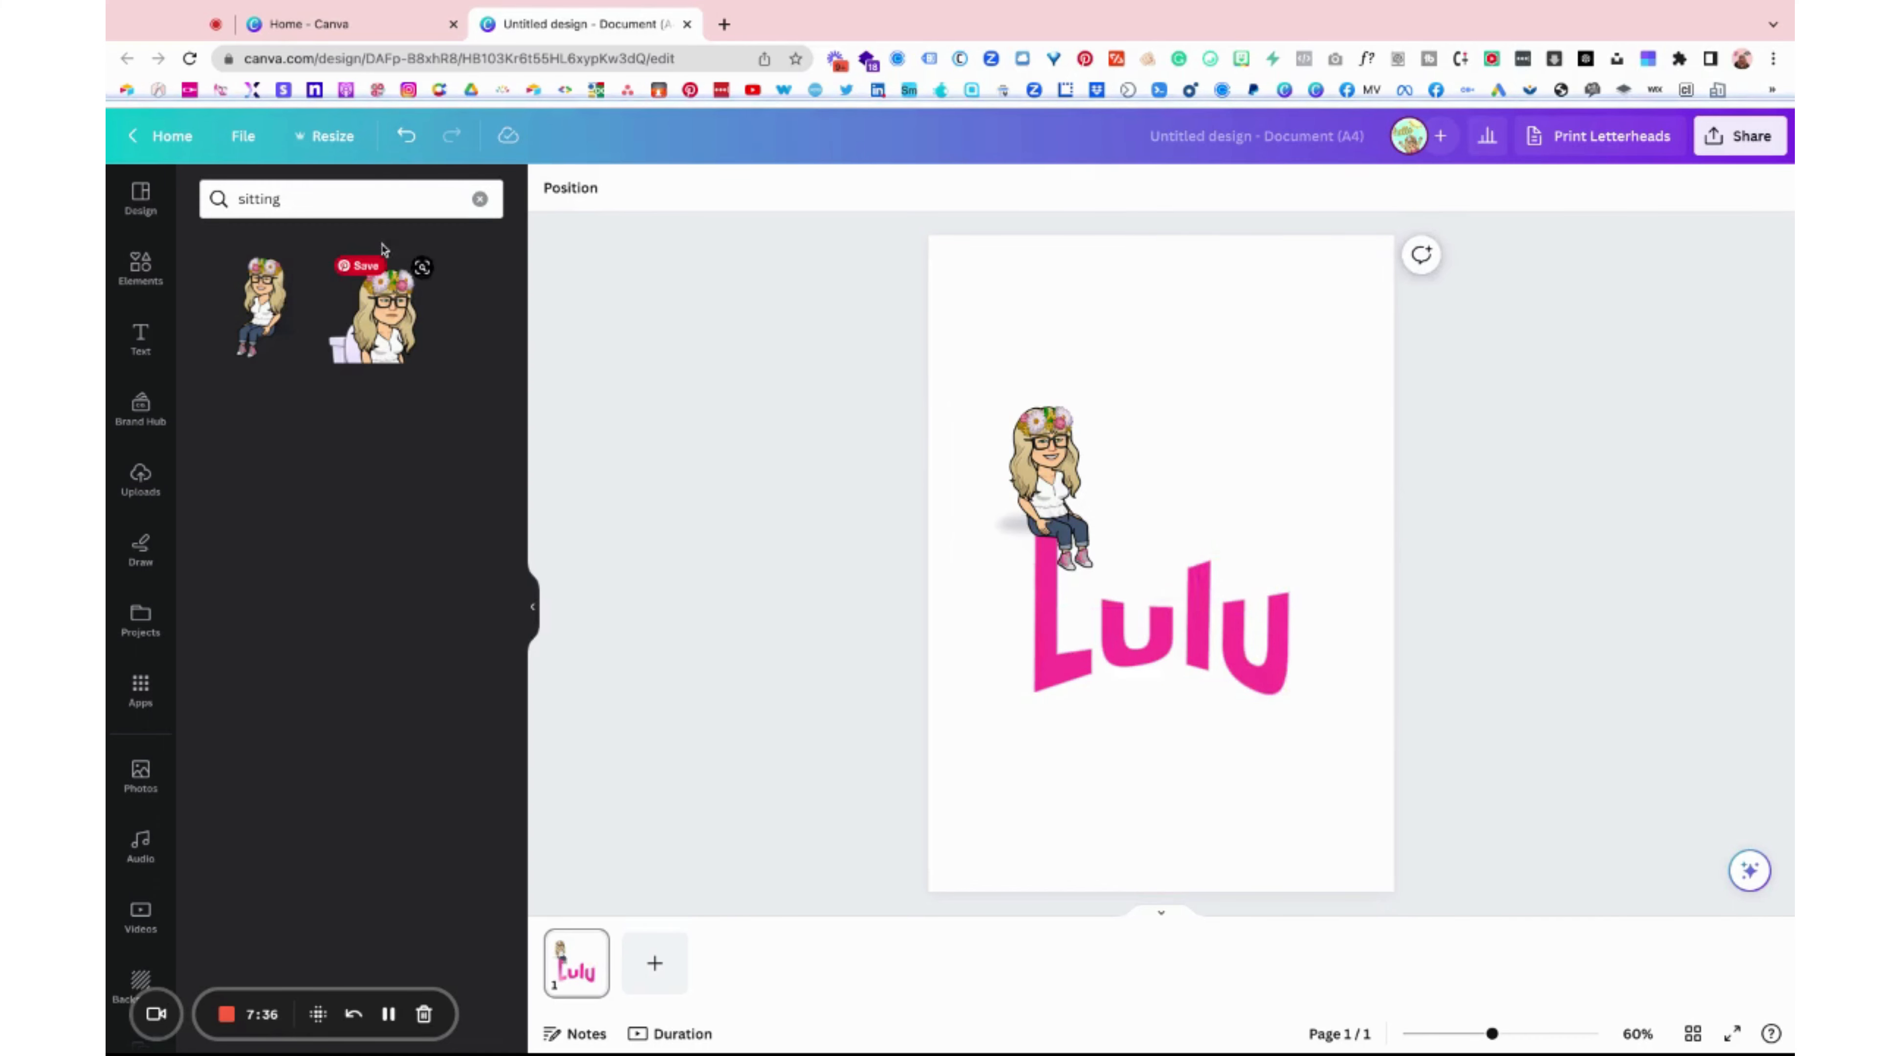
Clear the sticker search and browse the full Bitmoji sticker collection.
click(480, 199)
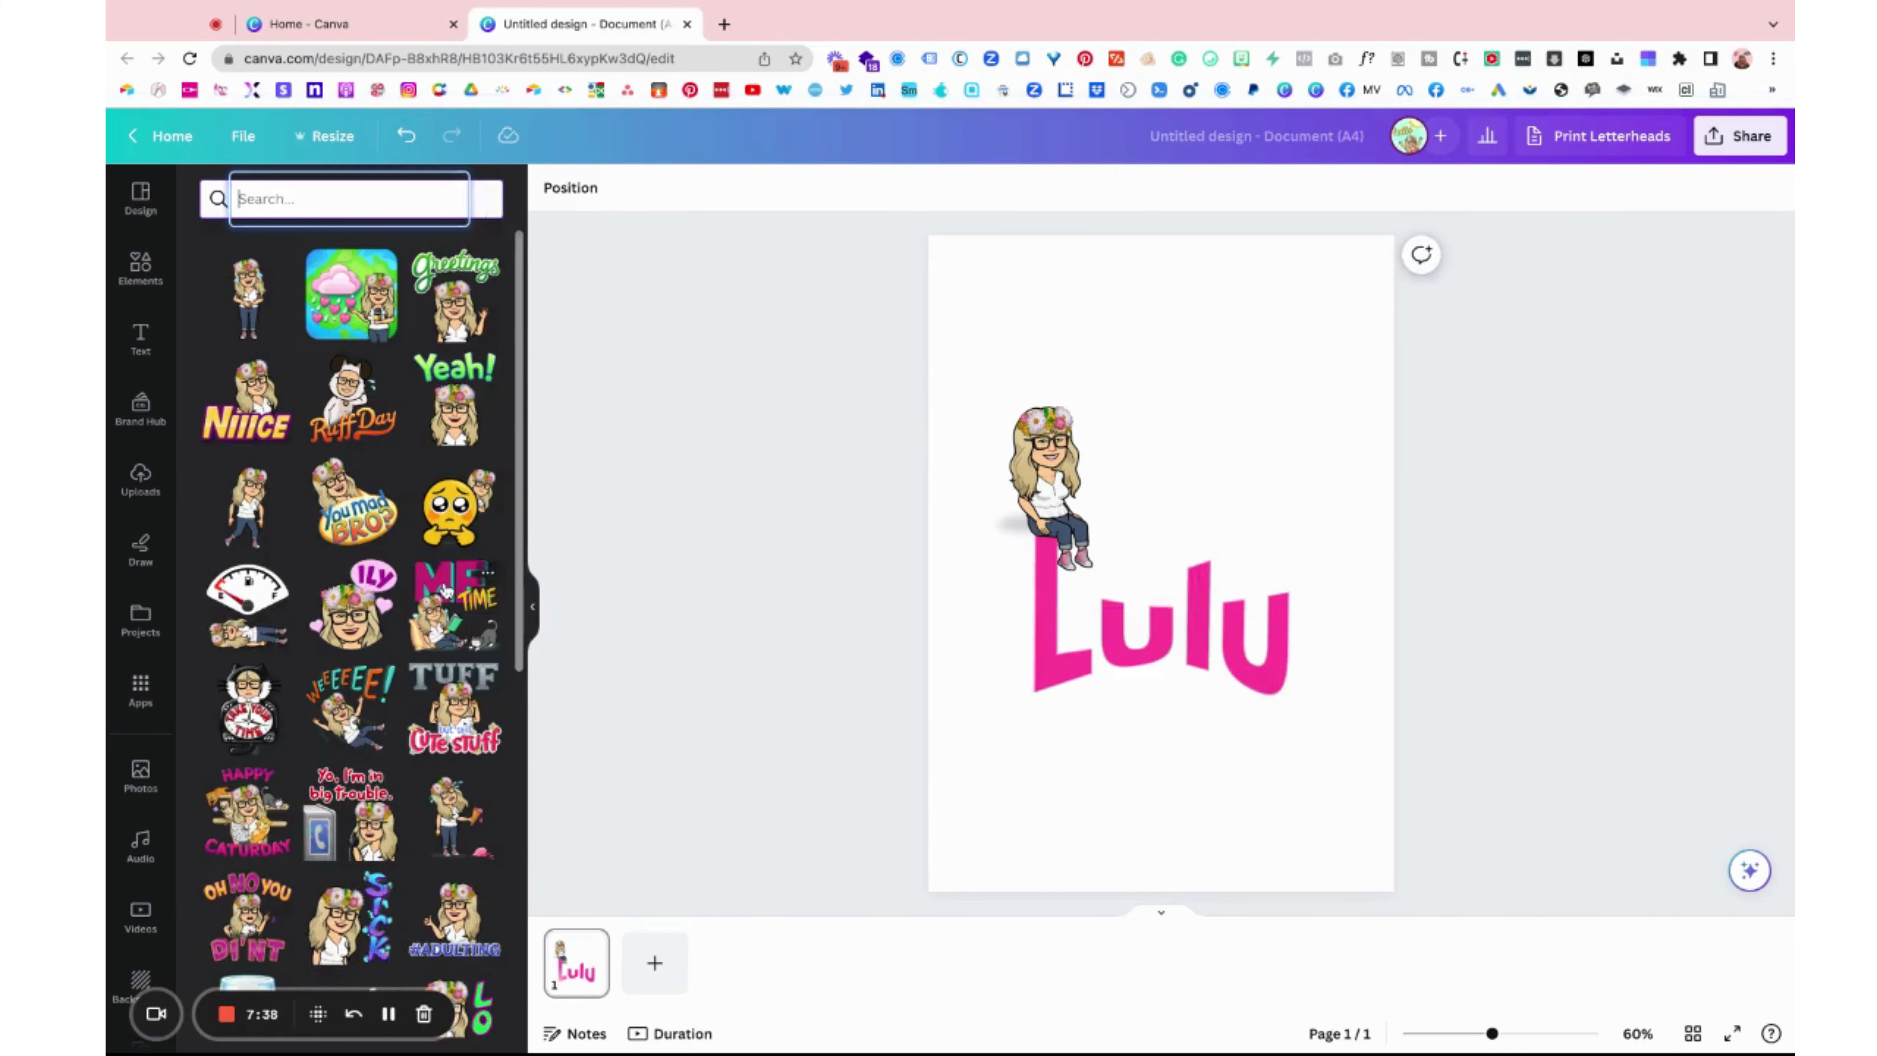
scroll(447, 588, down, 10)
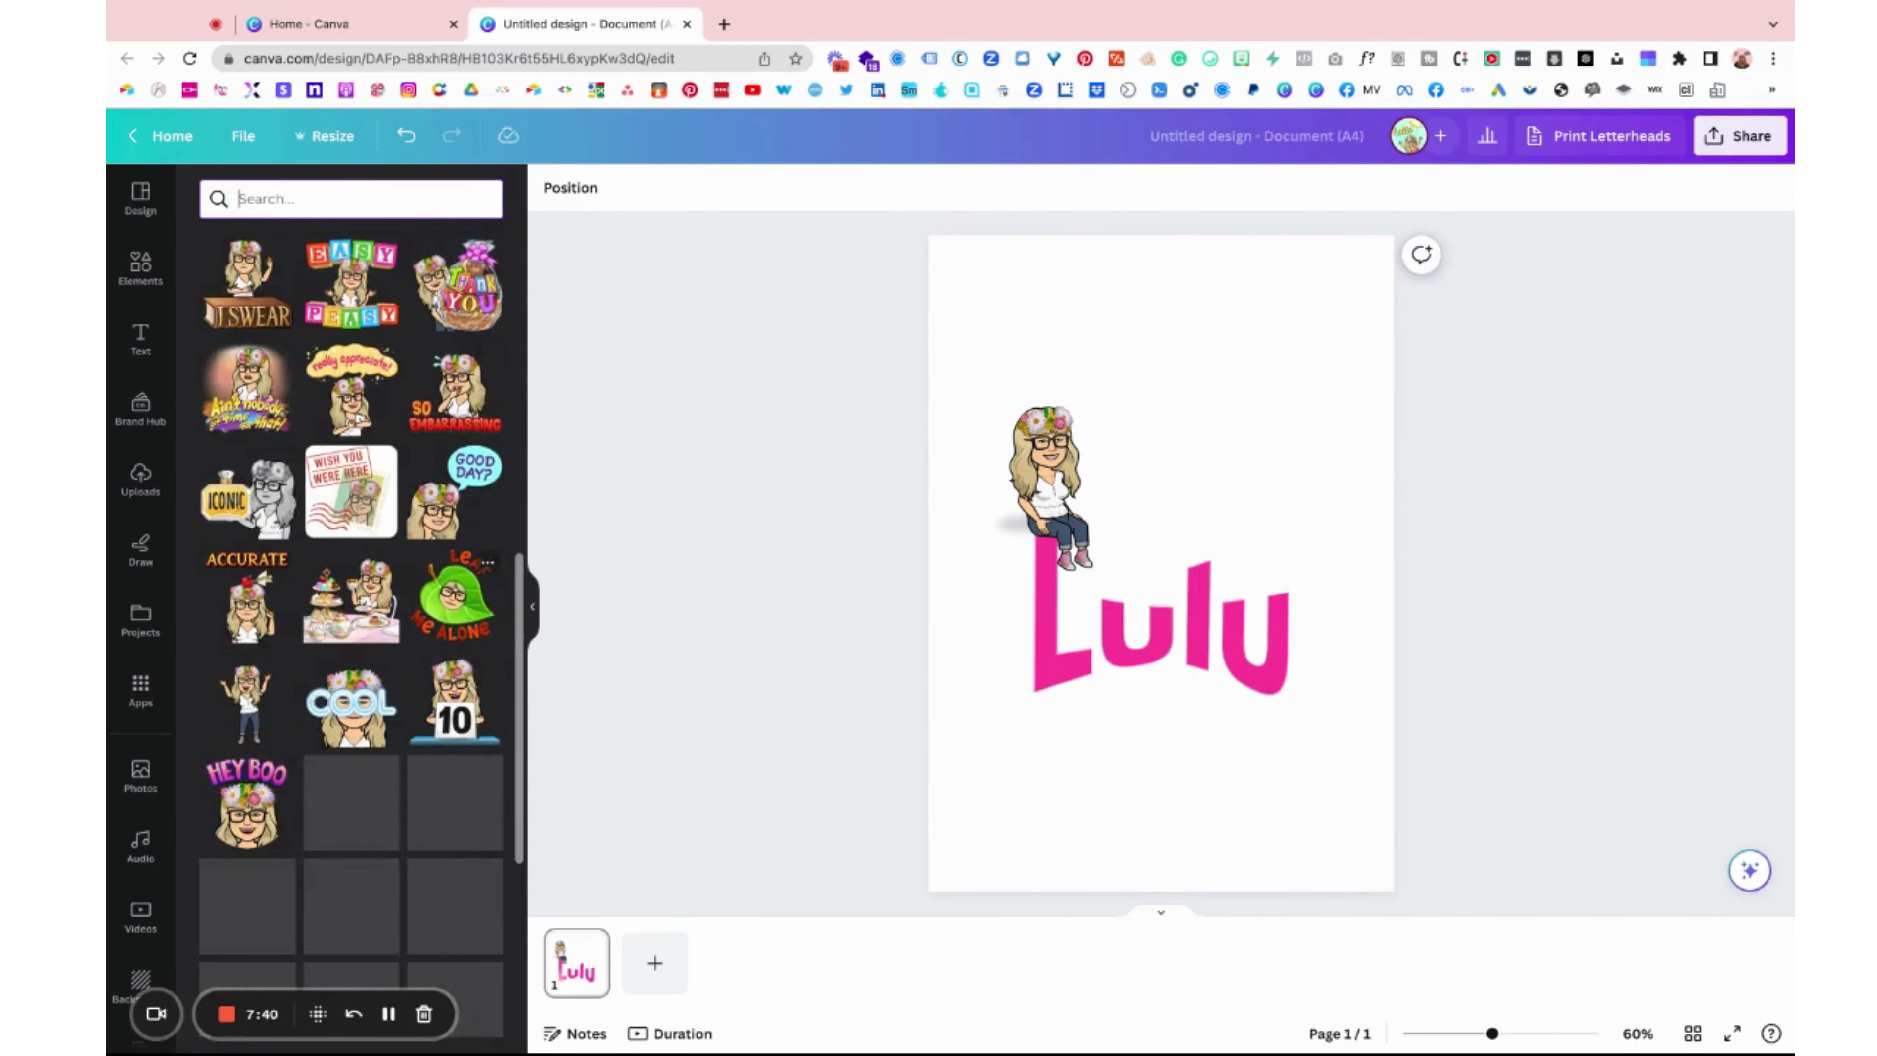
scroll(454, 584, down, 5)
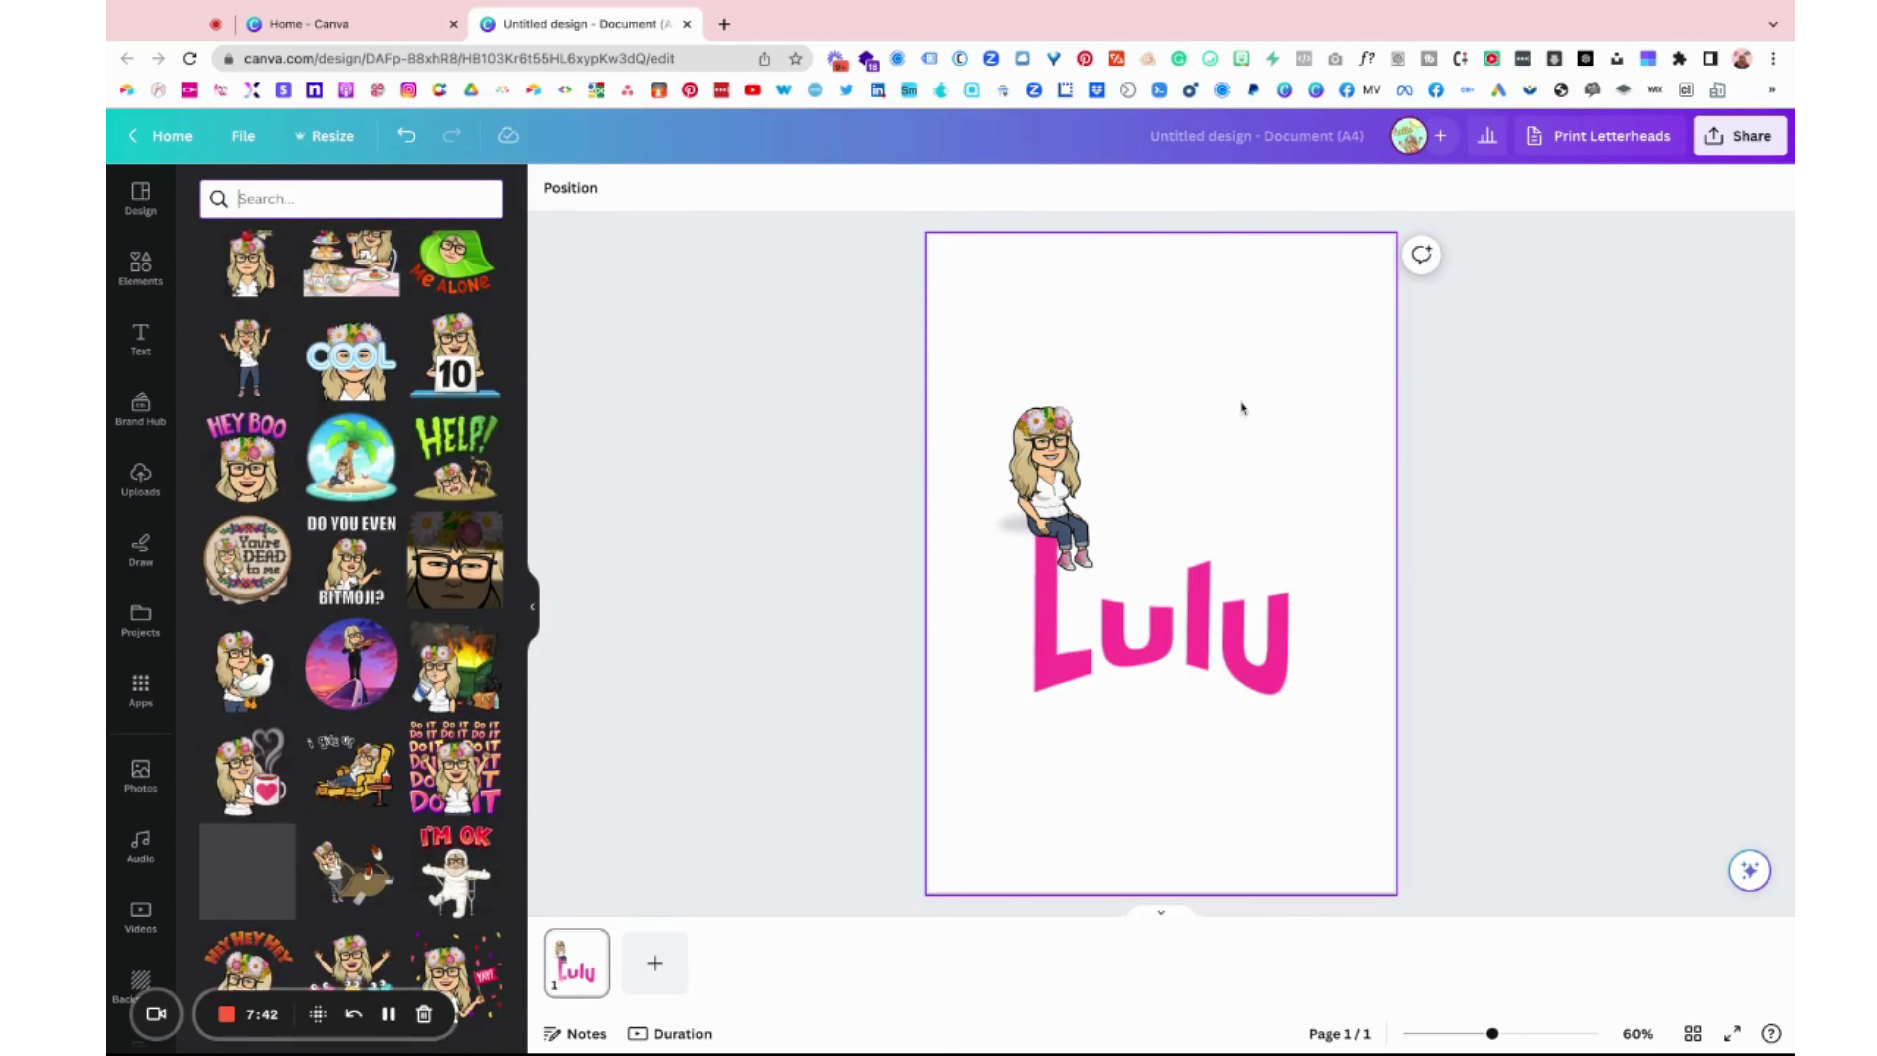
click(1198, 587)
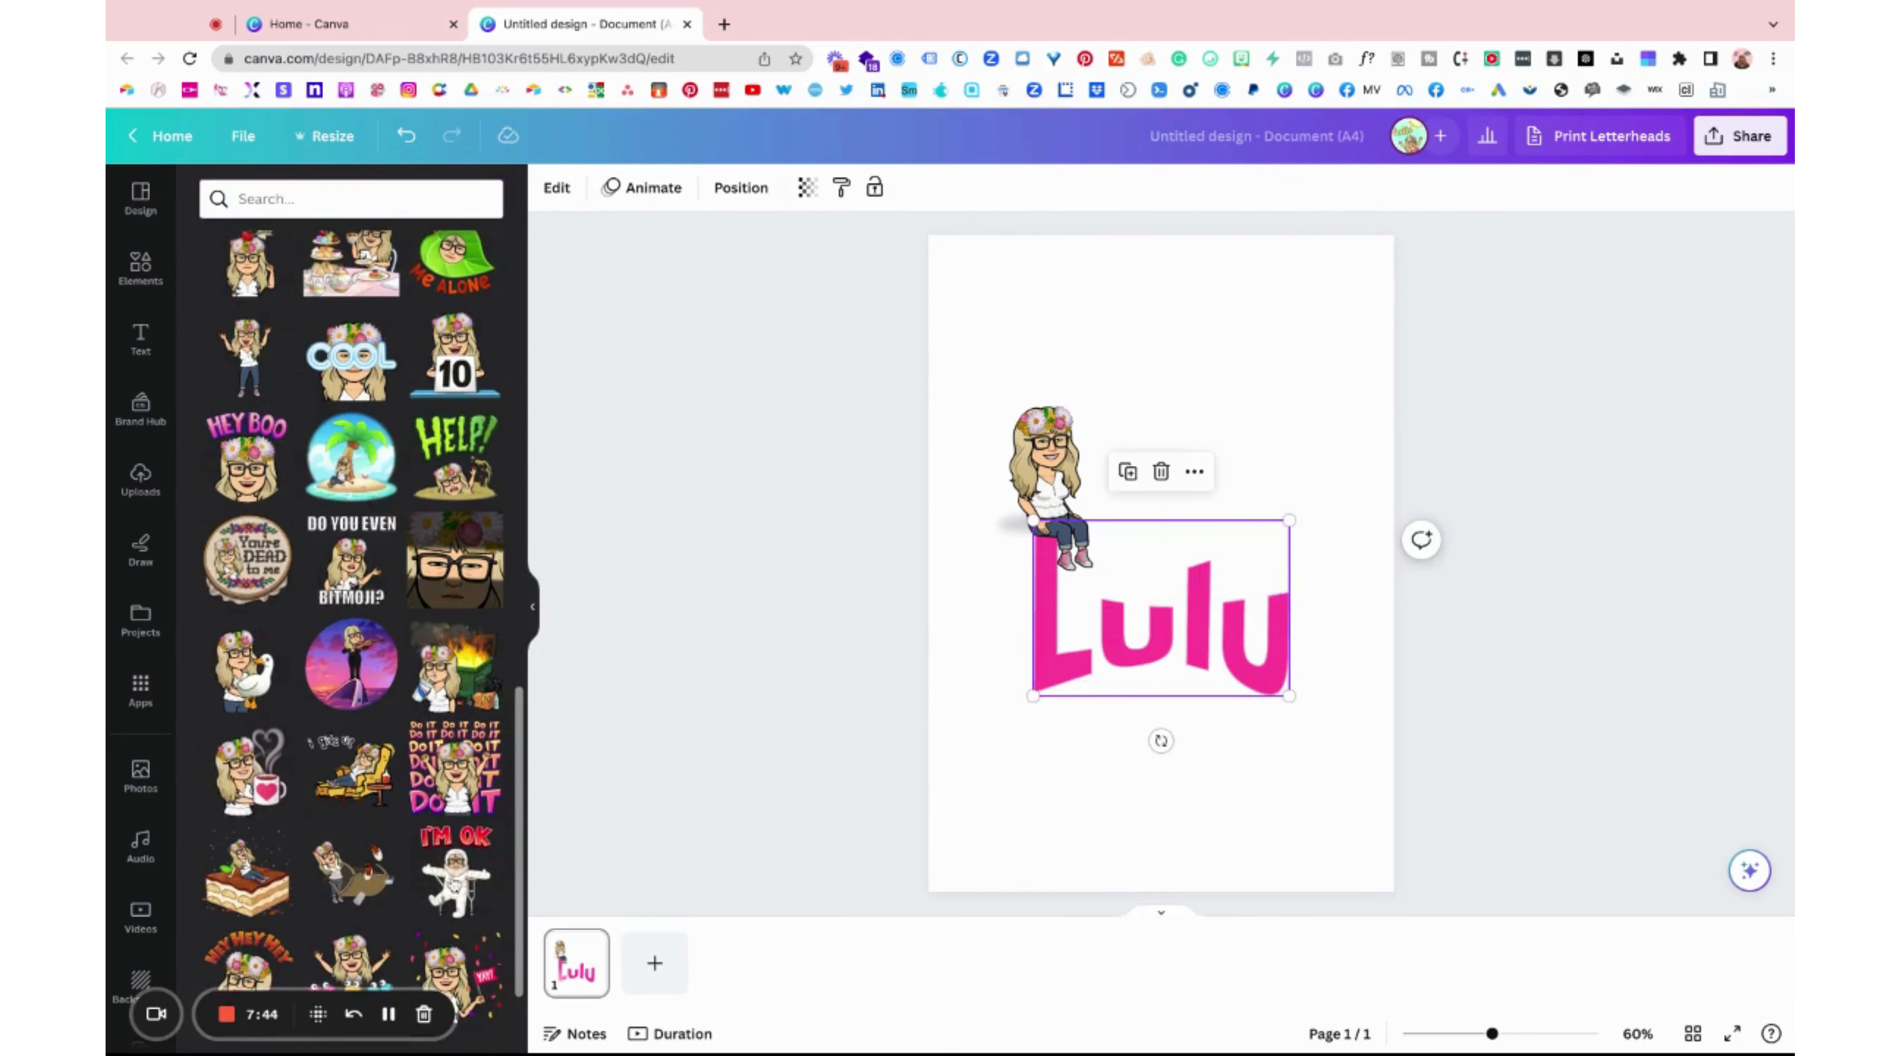
scroll(440, 880, down, 7)
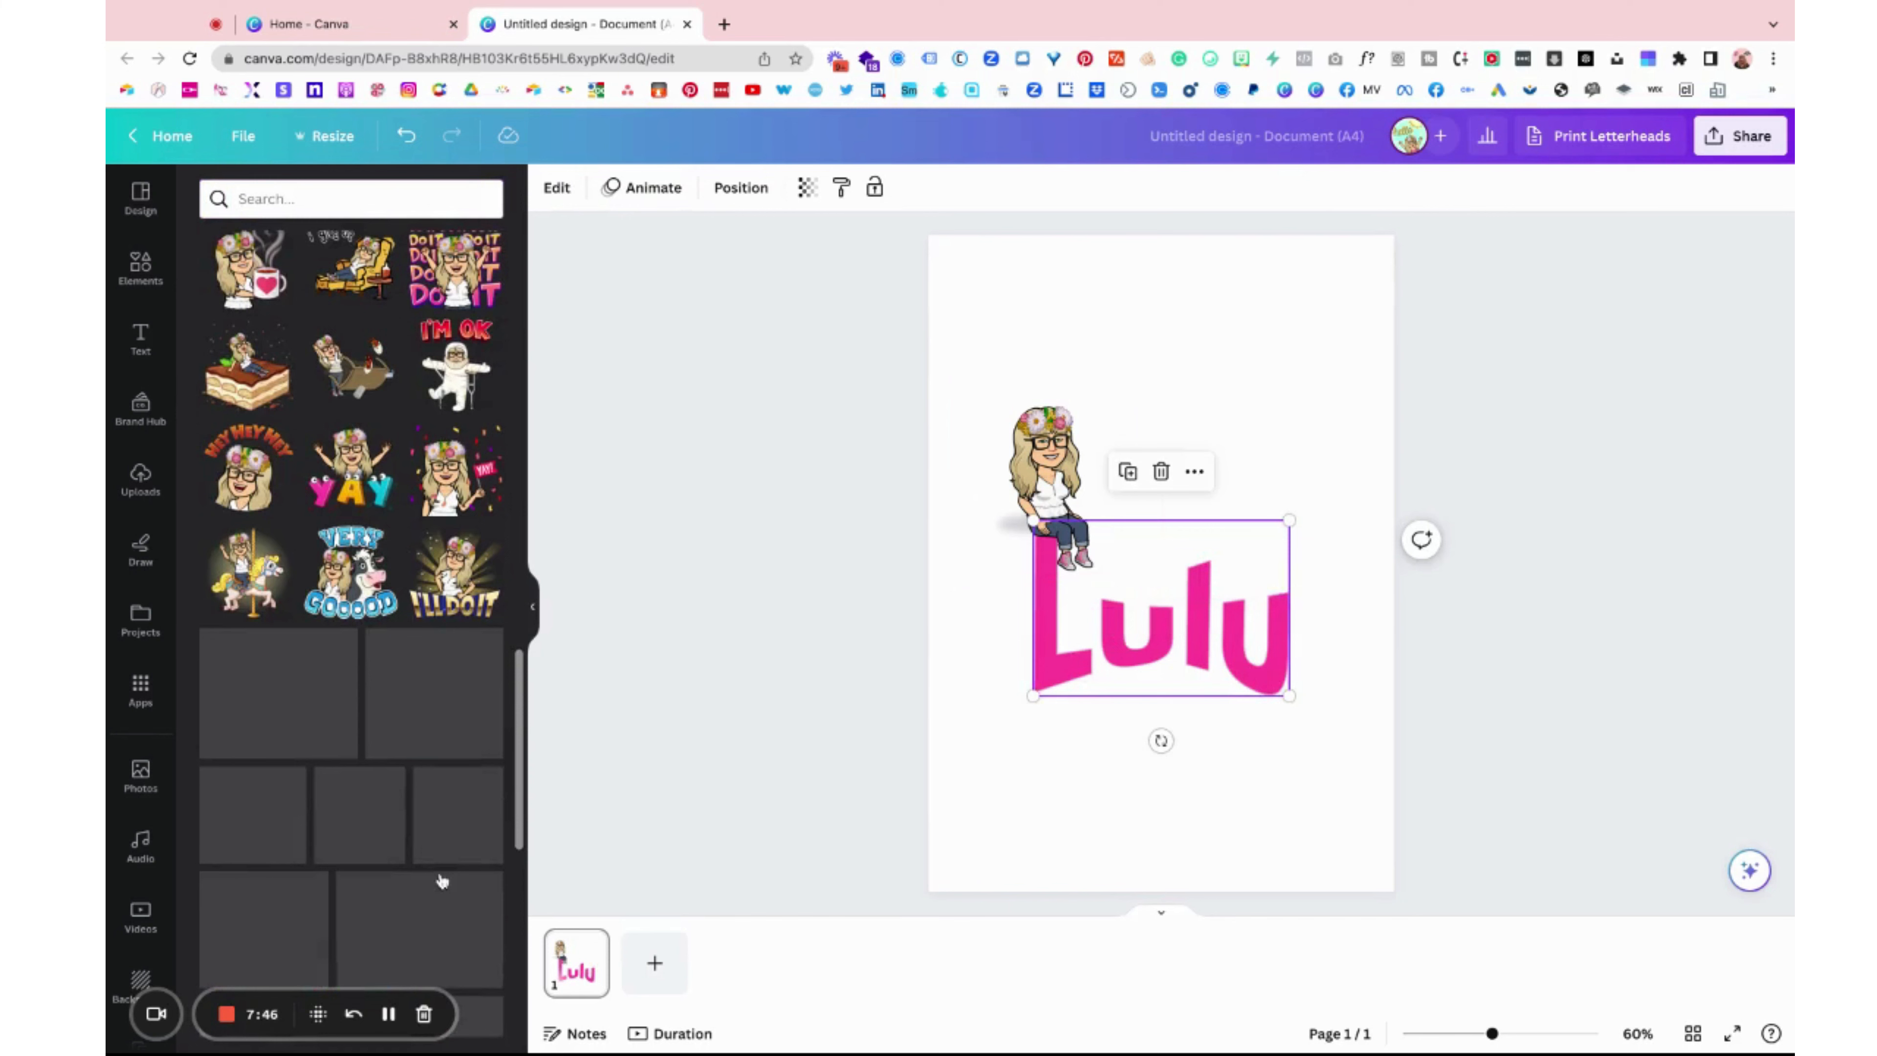
scroll(442, 880, down, 5)
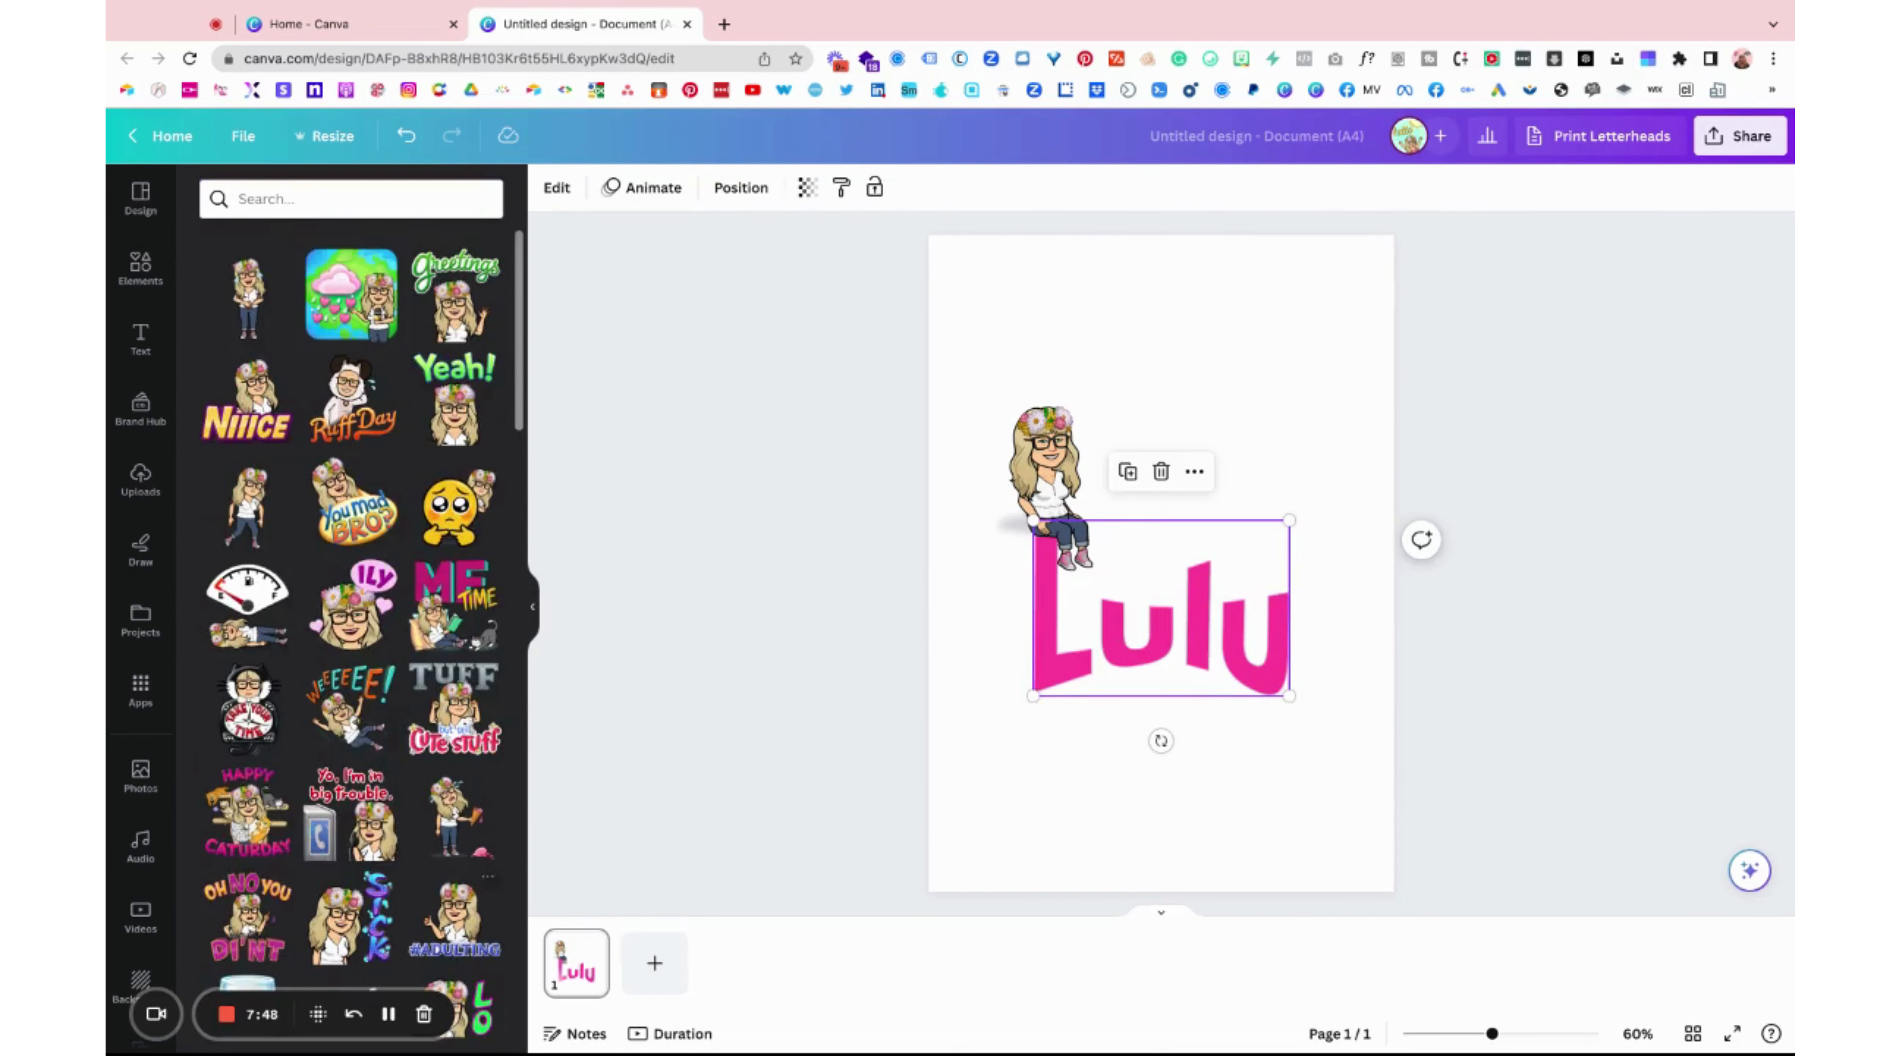